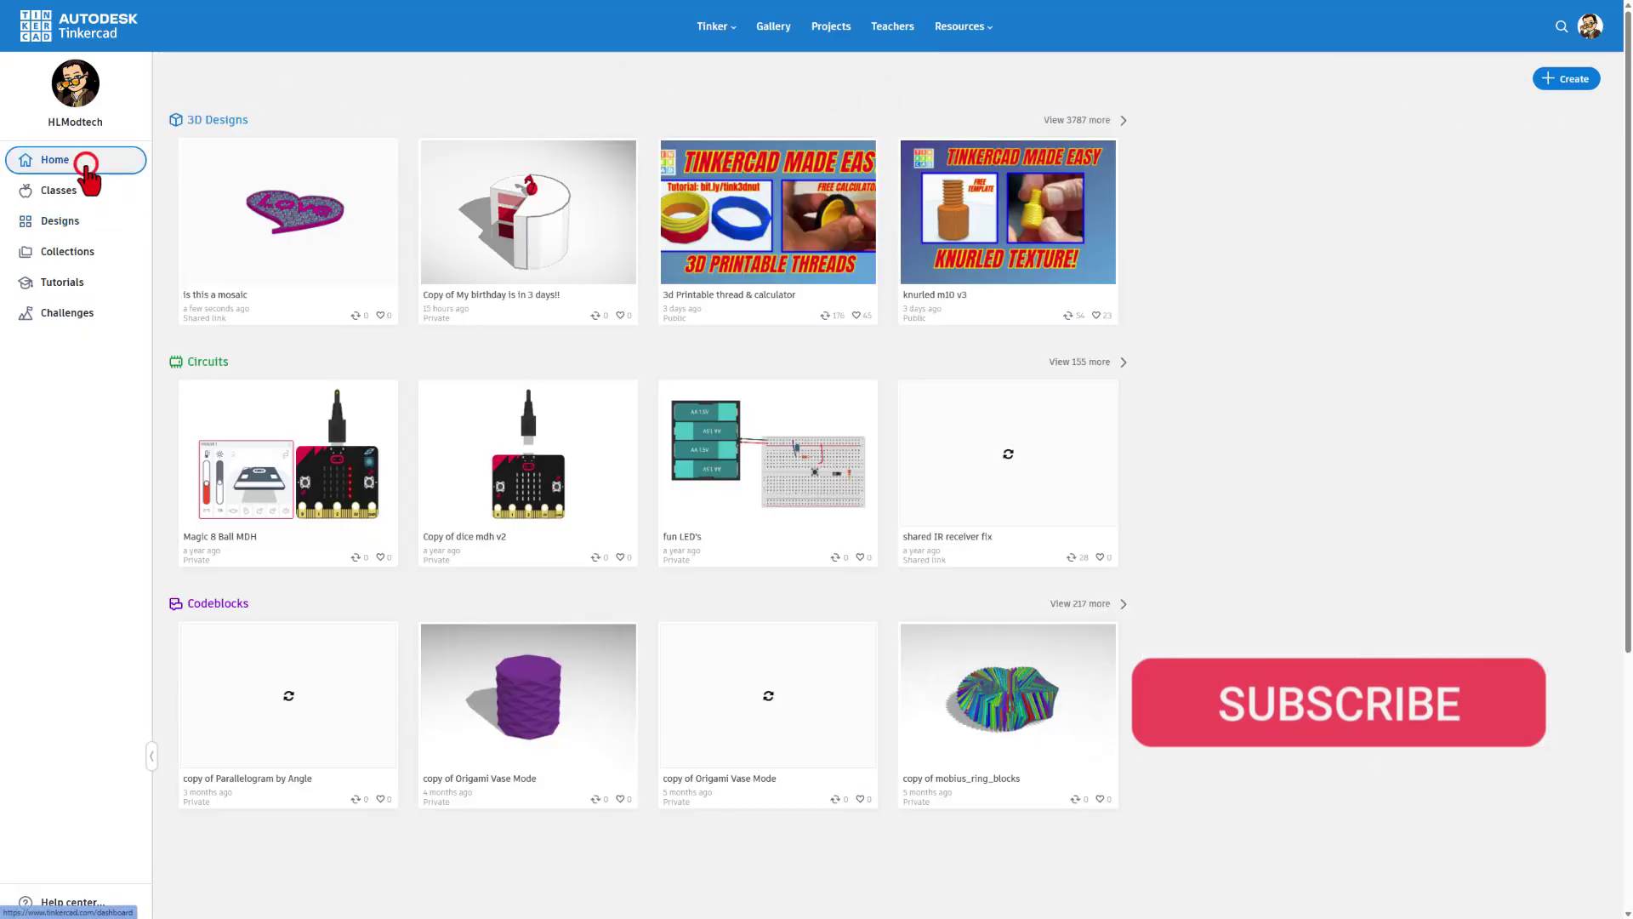
# - Open the personal designs overview and create a new 3D design
pyautogui.click(85, 223)
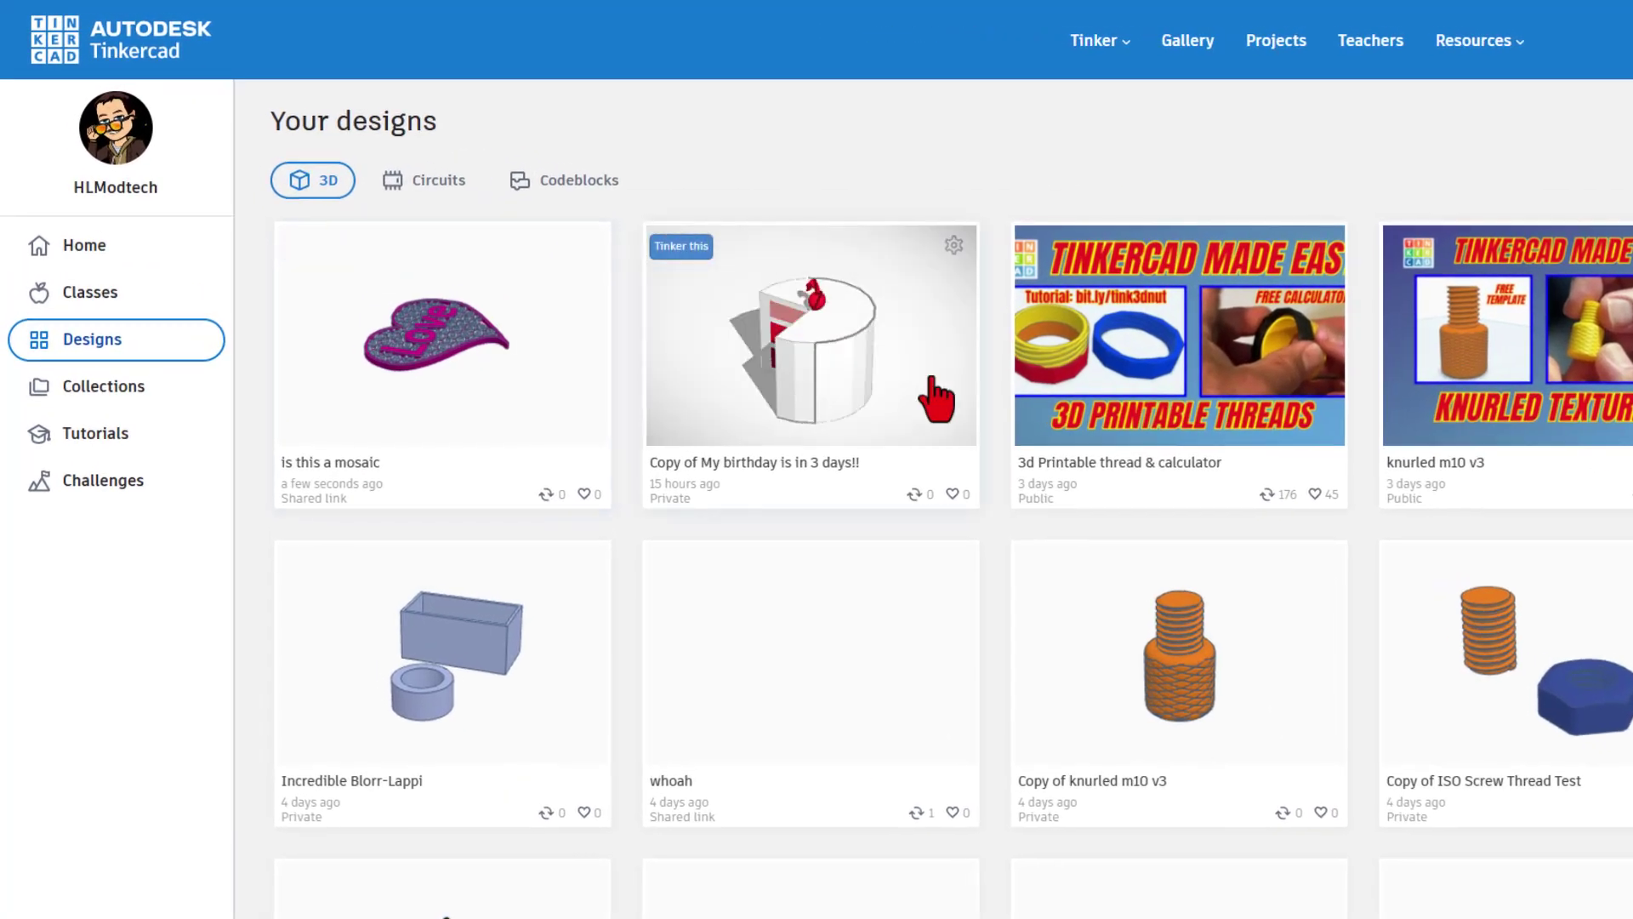
pyautogui.moveTo(477, 499)
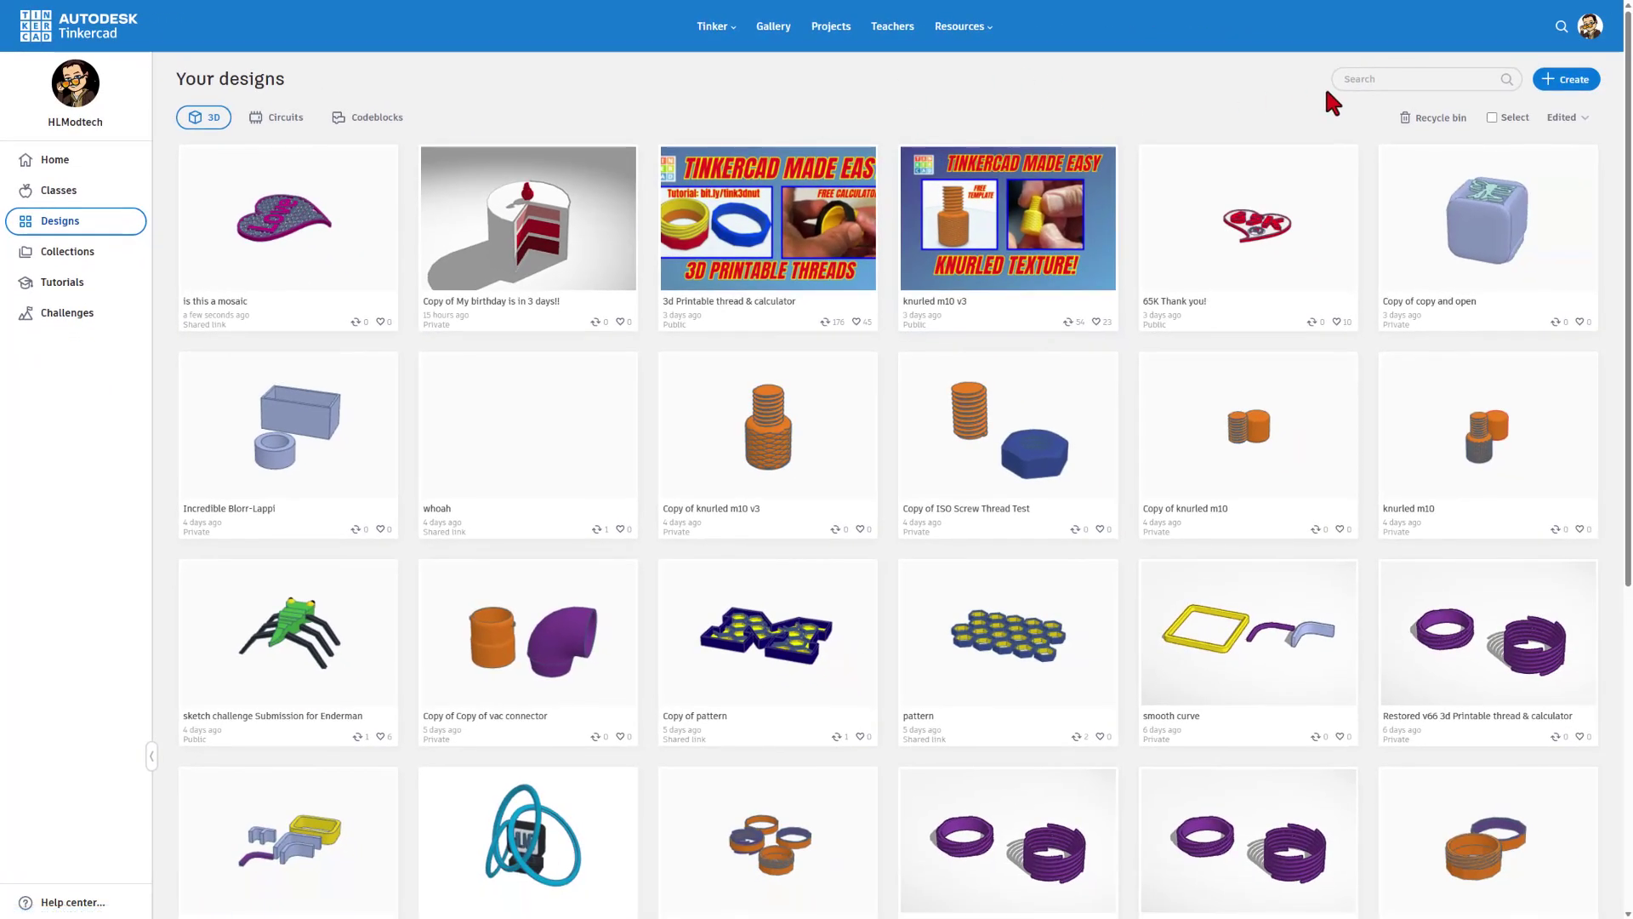
pyautogui.click(1568, 86)
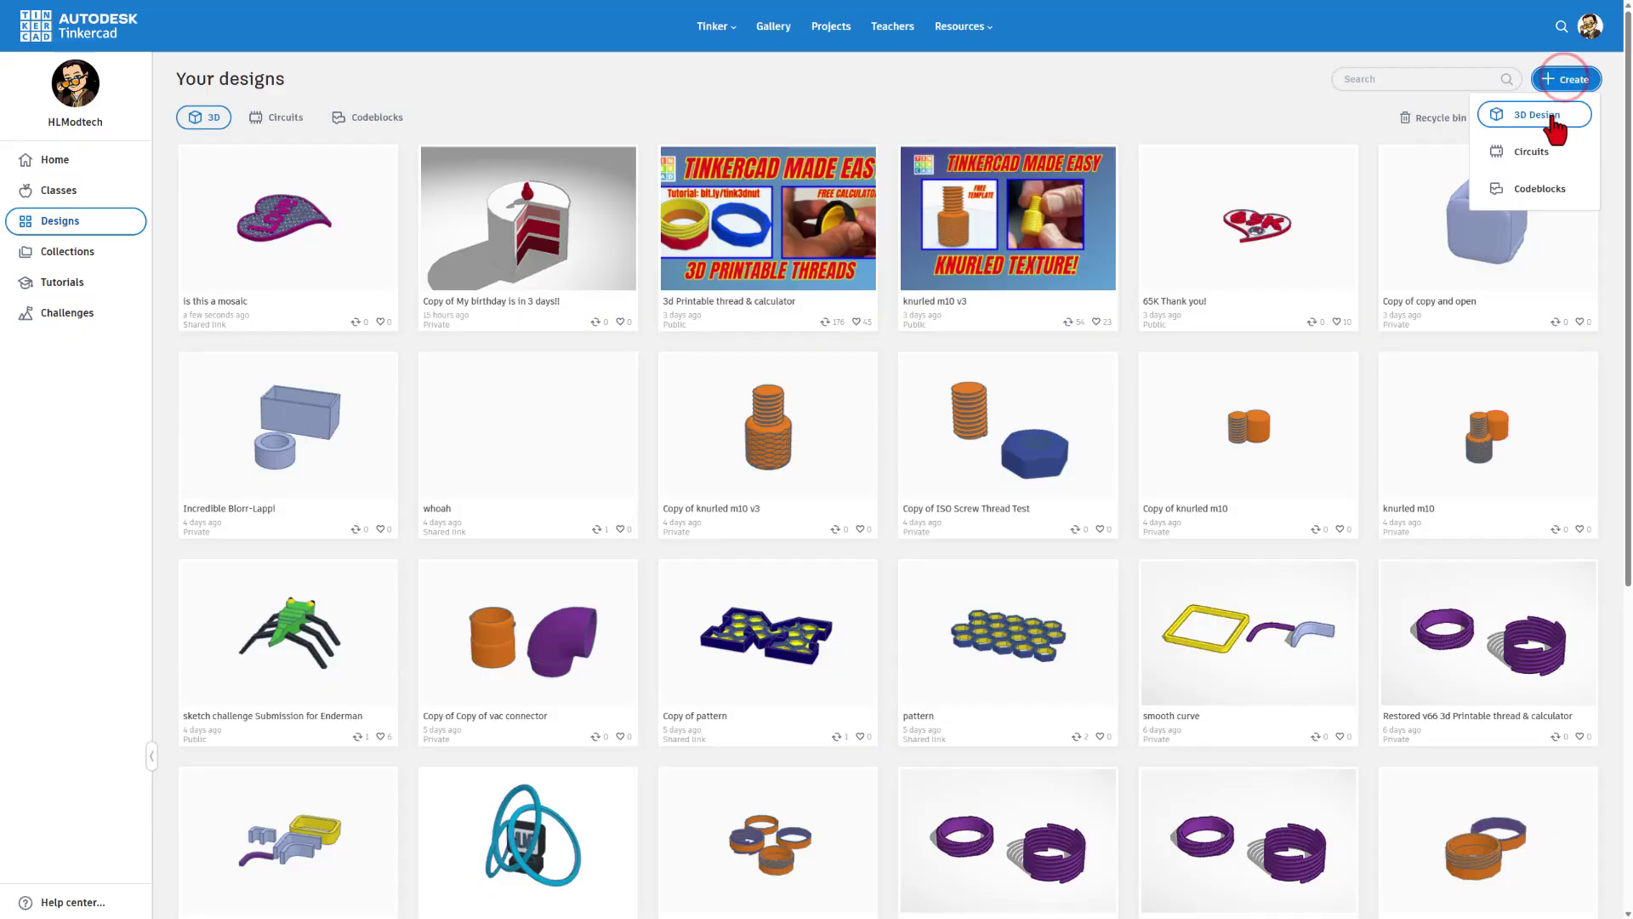
pyautogui.click(1553, 115)
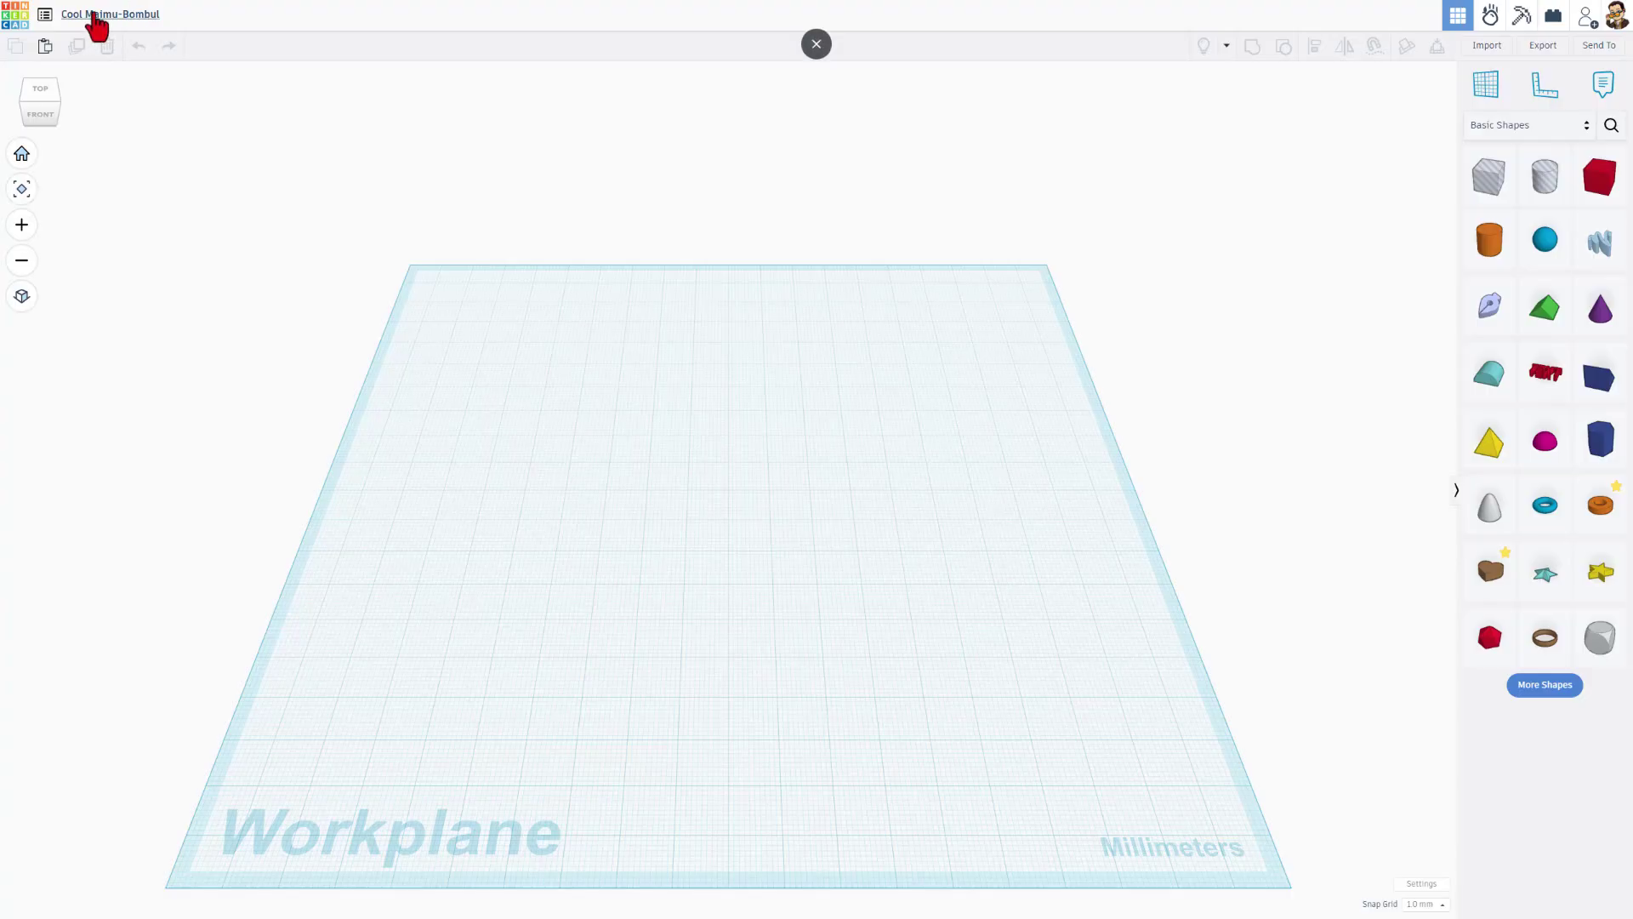
# - Rename the new design to "heart mosaic"
pyautogui.click(89, 15)
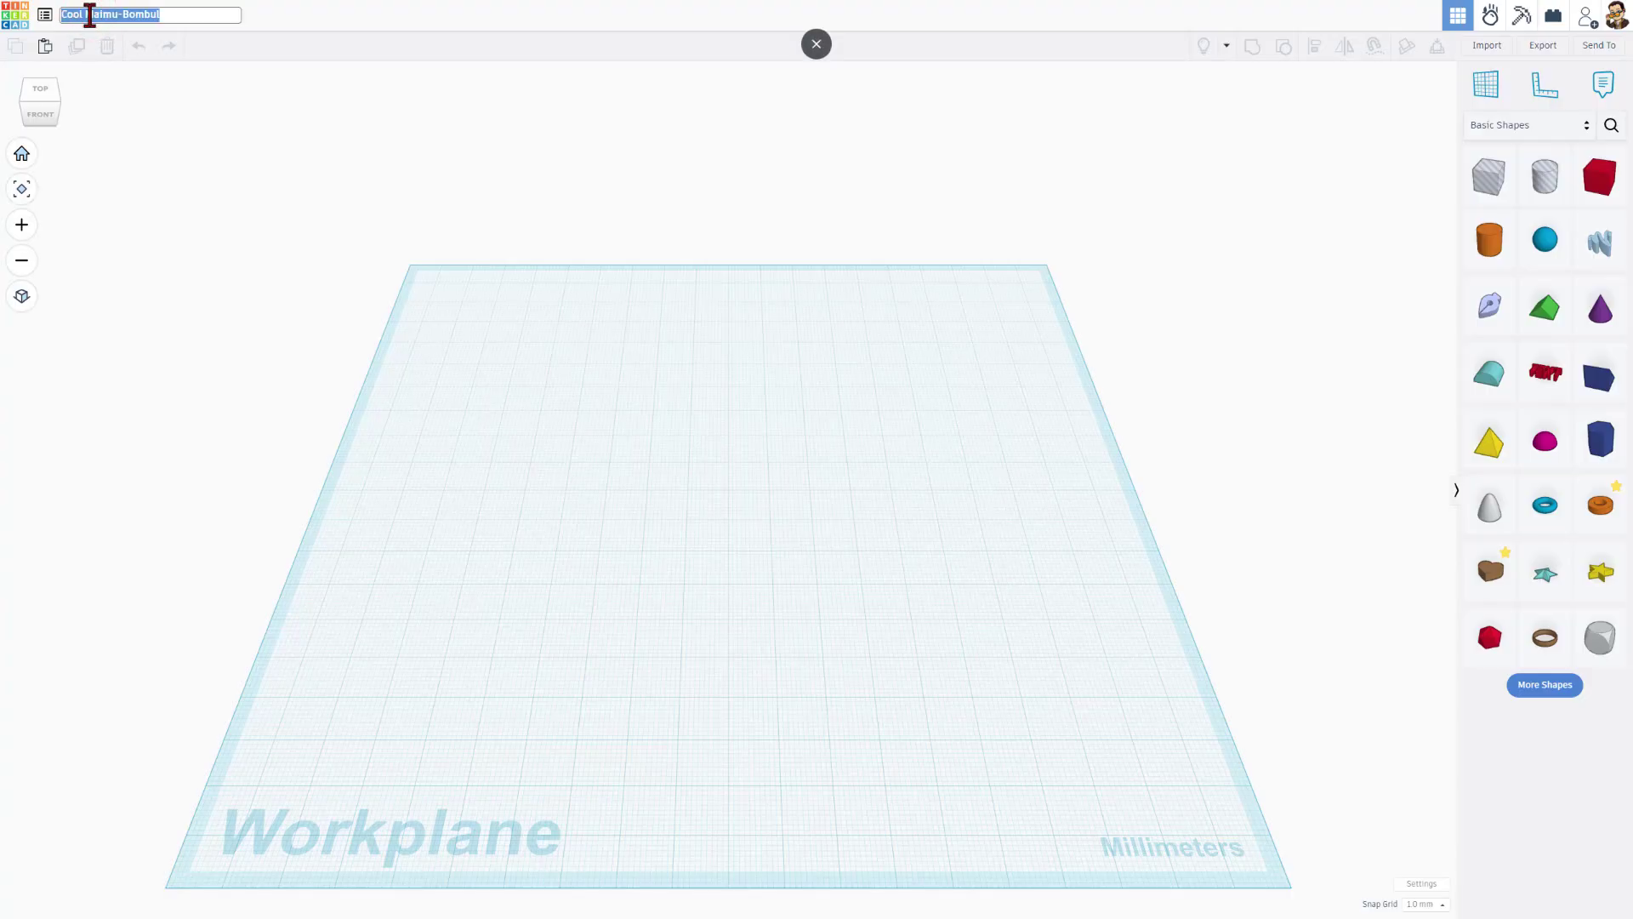
pyautogui.write('heart mosaic')
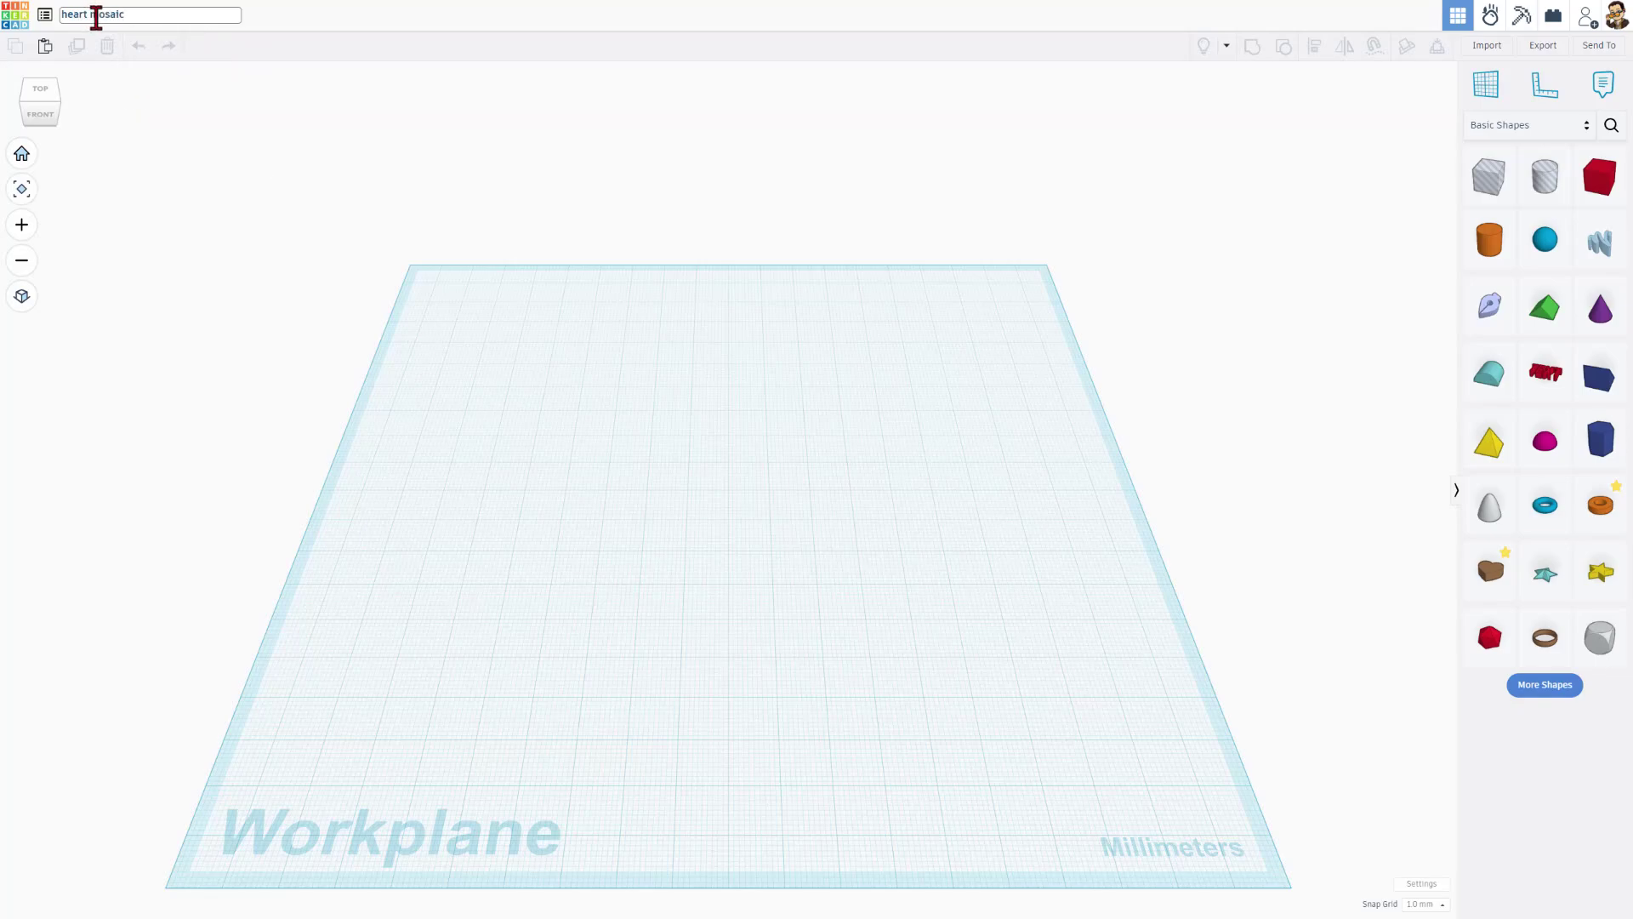
pyautogui.press('Return')
# - Return to the designs overview and reopen the heart mosaic design for editing
pyautogui.moveTo(532, 616); pyautogui.dragTo(558, 645, button='right')
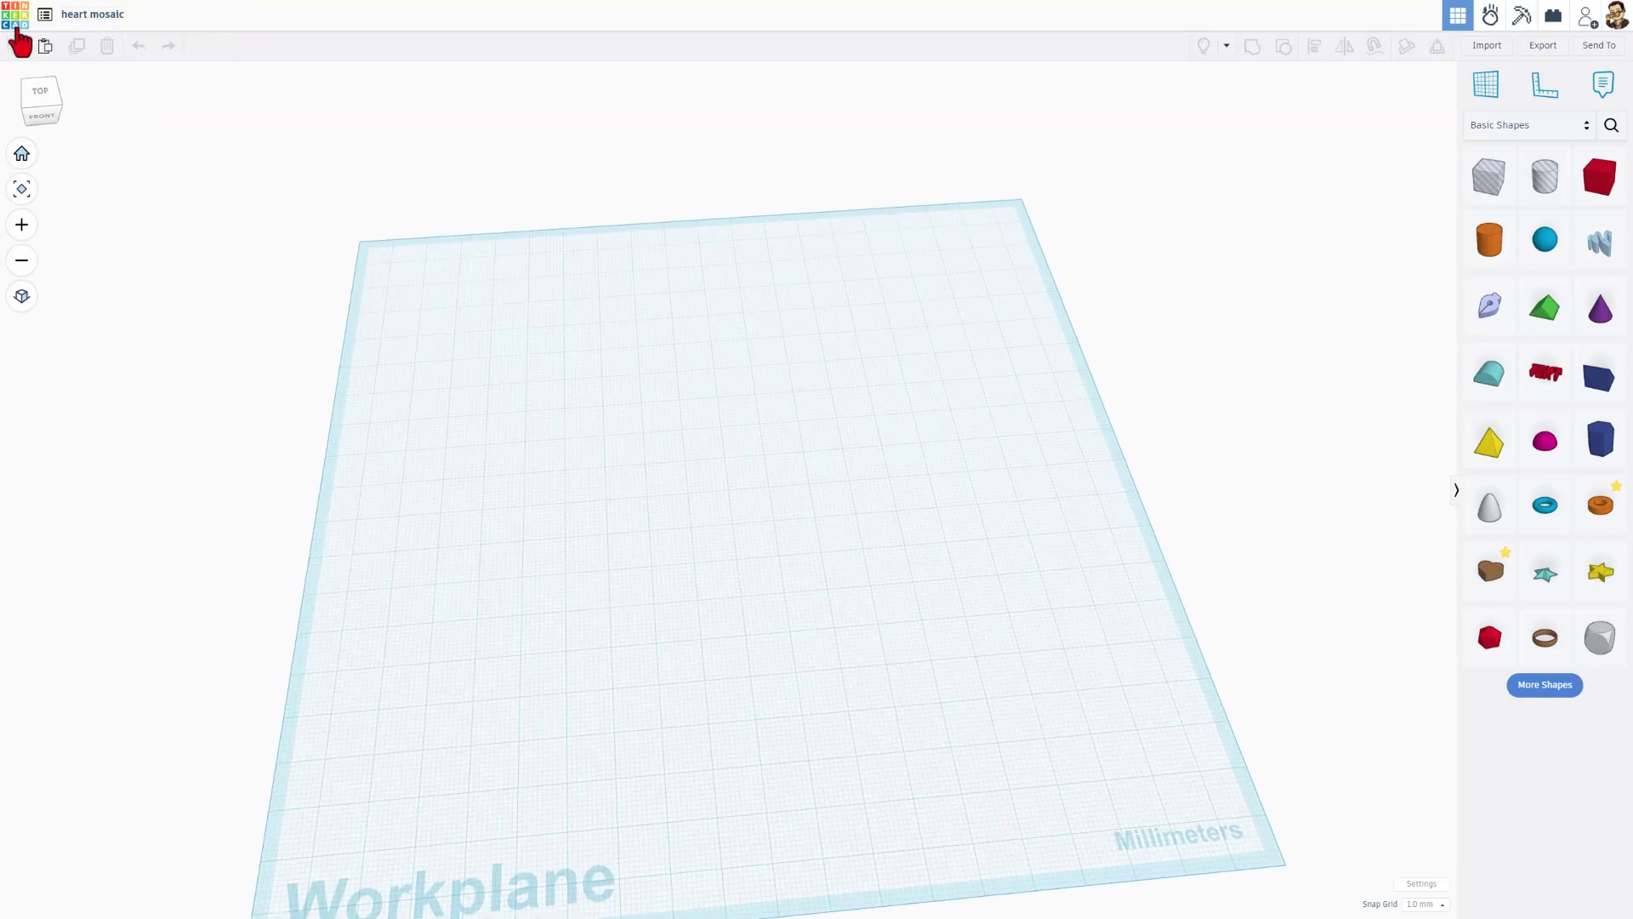
pyautogui.click(16, 15)
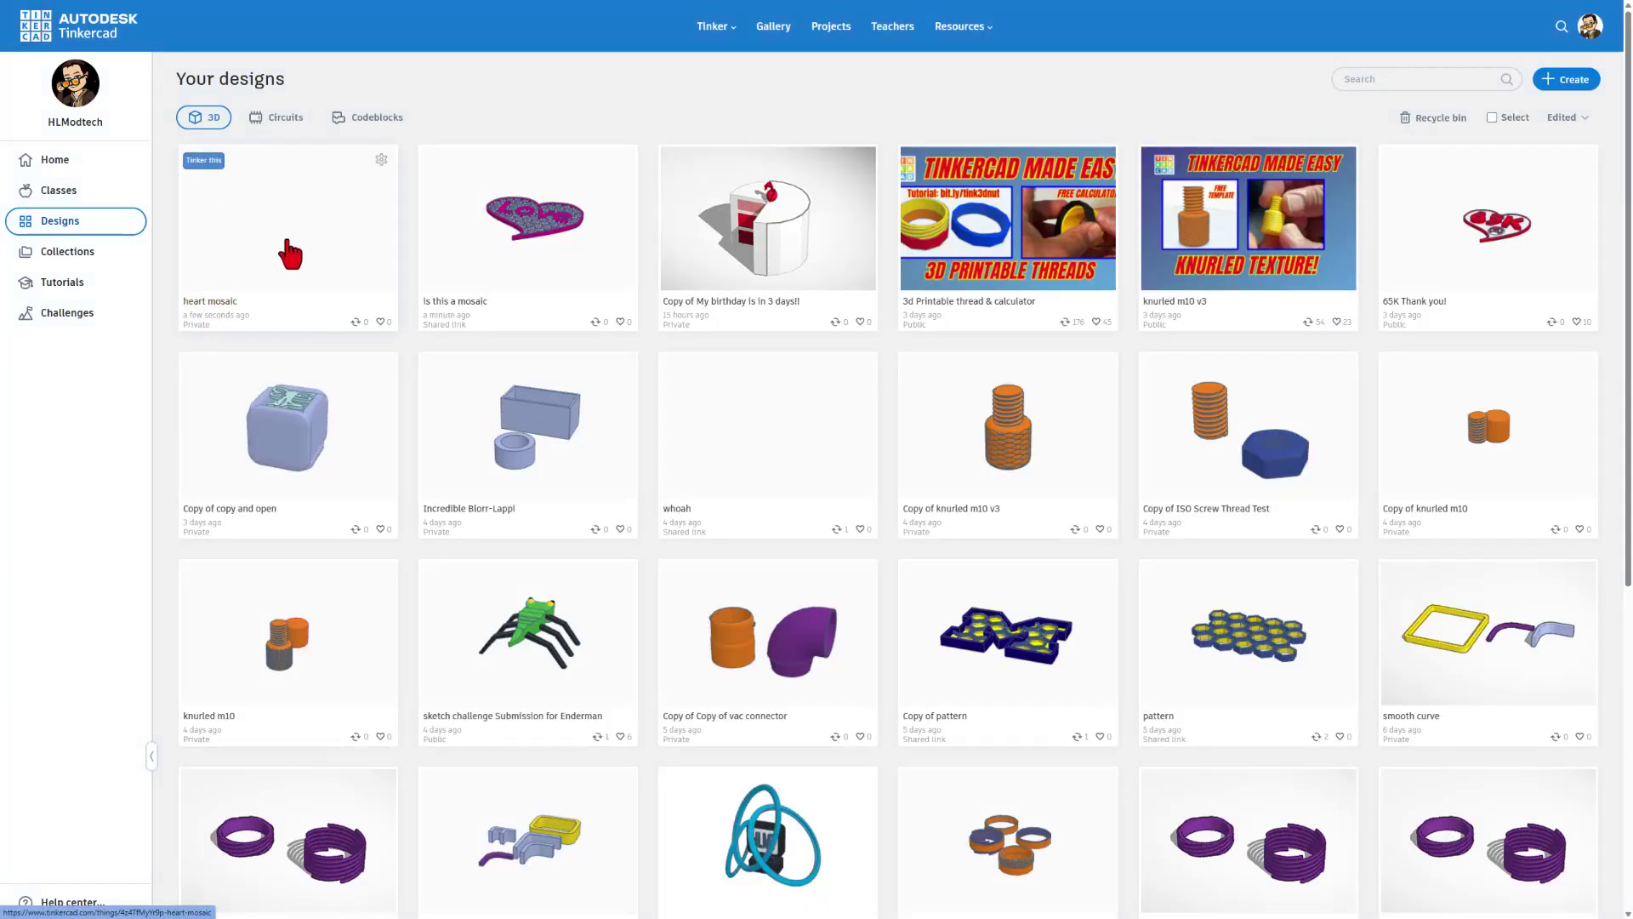
pyautogui.click(204, 161)
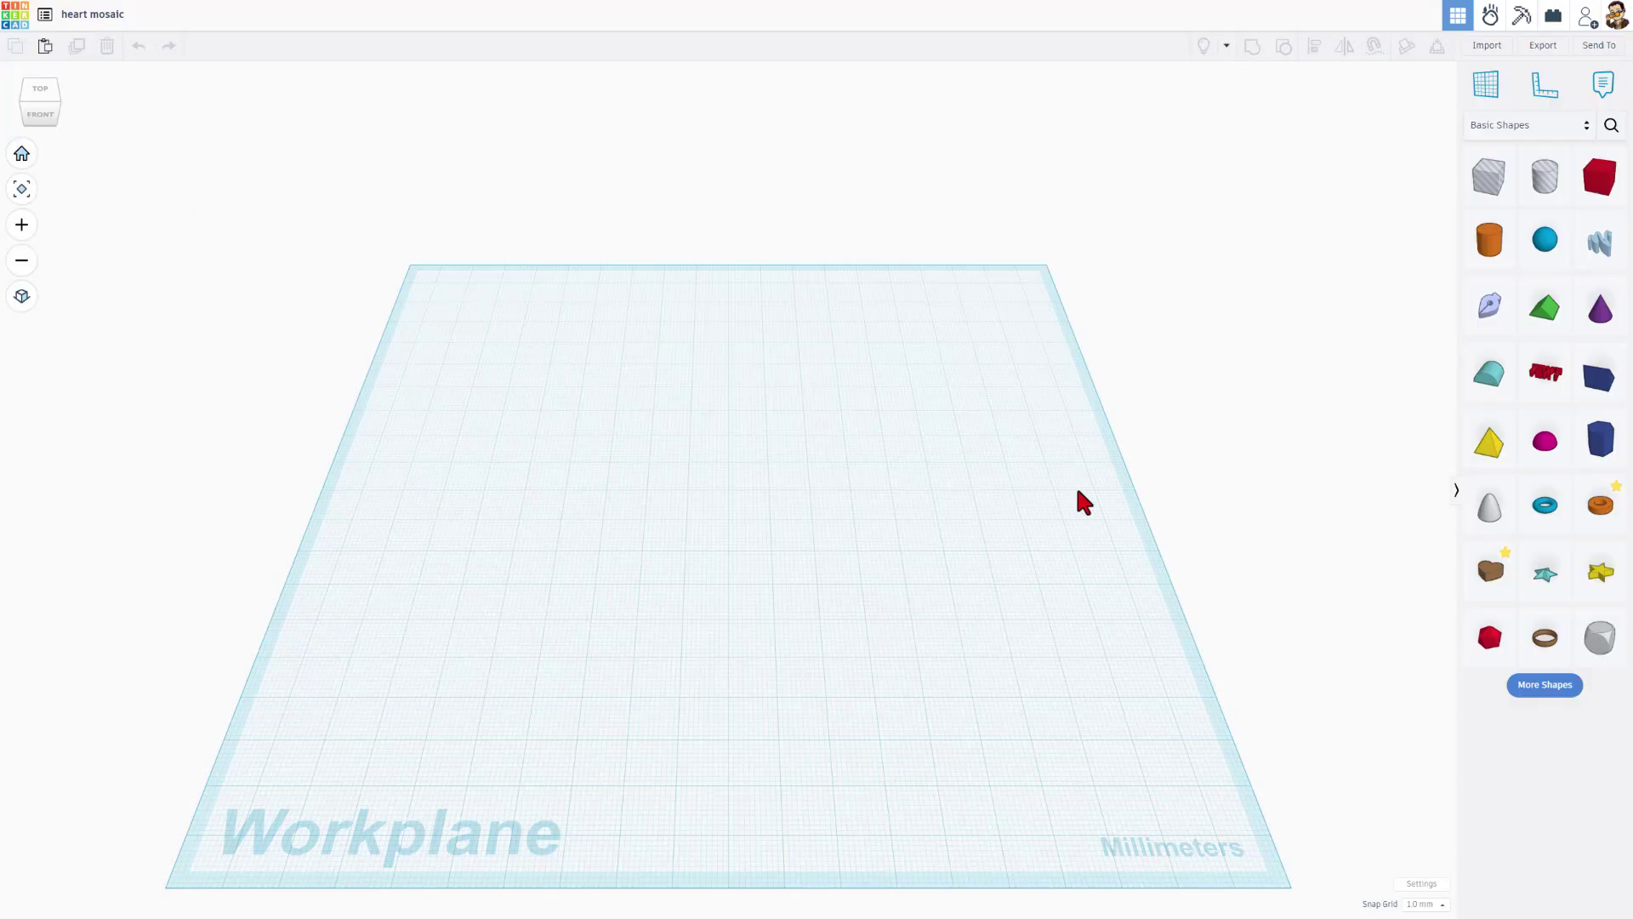
# - Place a yellow five-pointed Star in the middle of the workplane and a "cute heart" from the community shapes near its back right corner
pyautogui.moveTo(1600, 572); pyautogui.dragTo(728, 512)
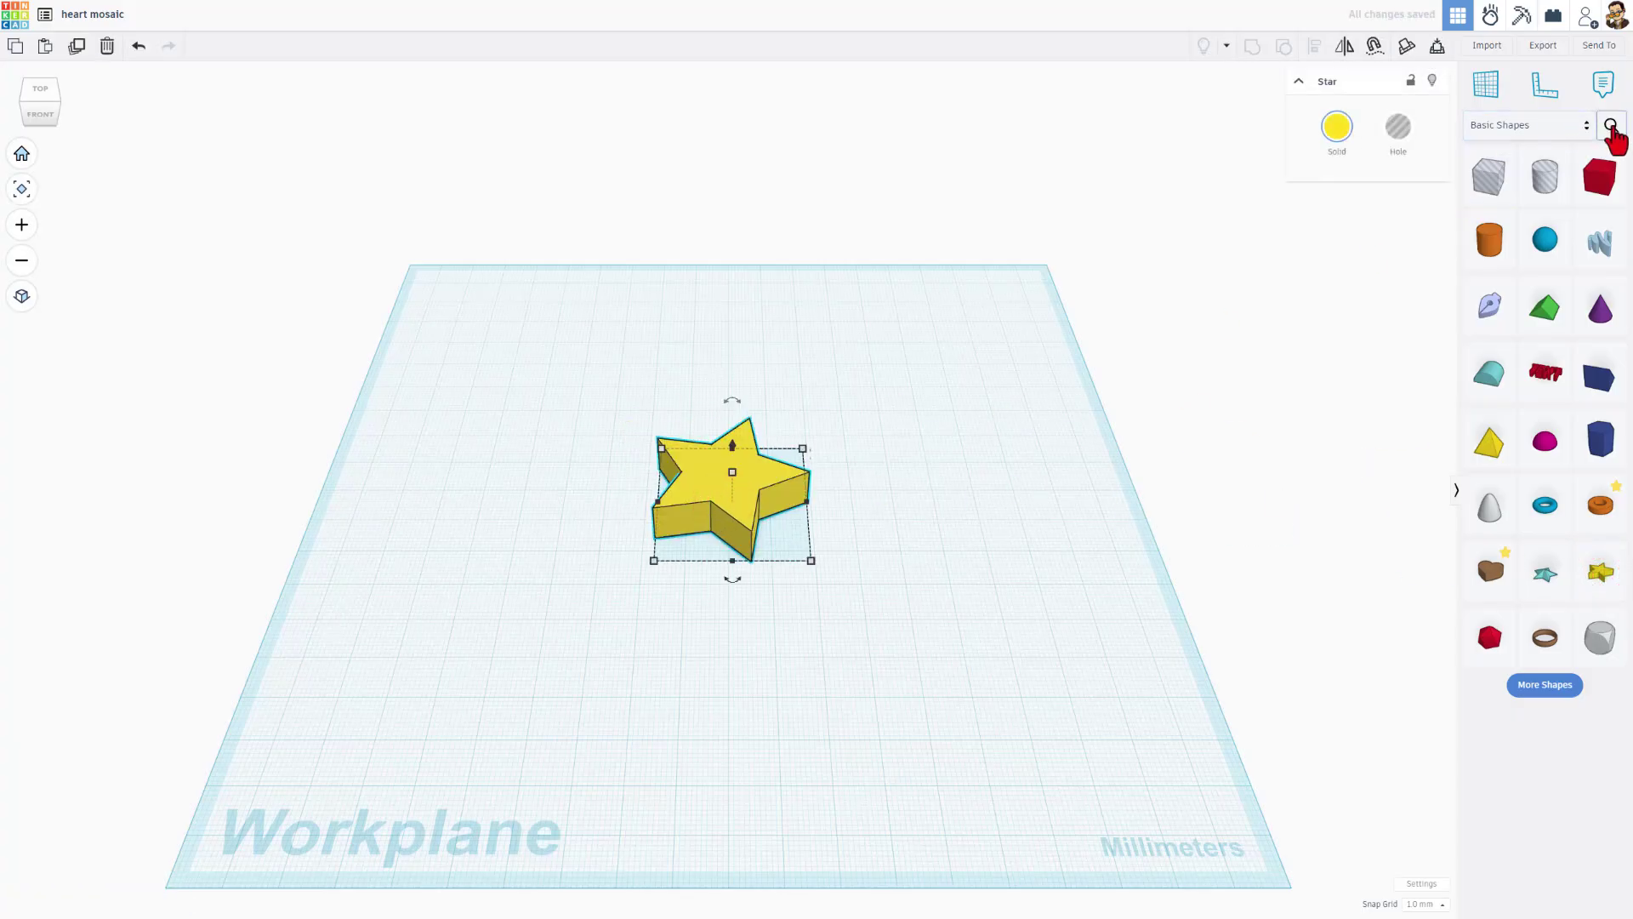
pyautogui.click(1610, 126)
pyautogui.click(1511, 77)
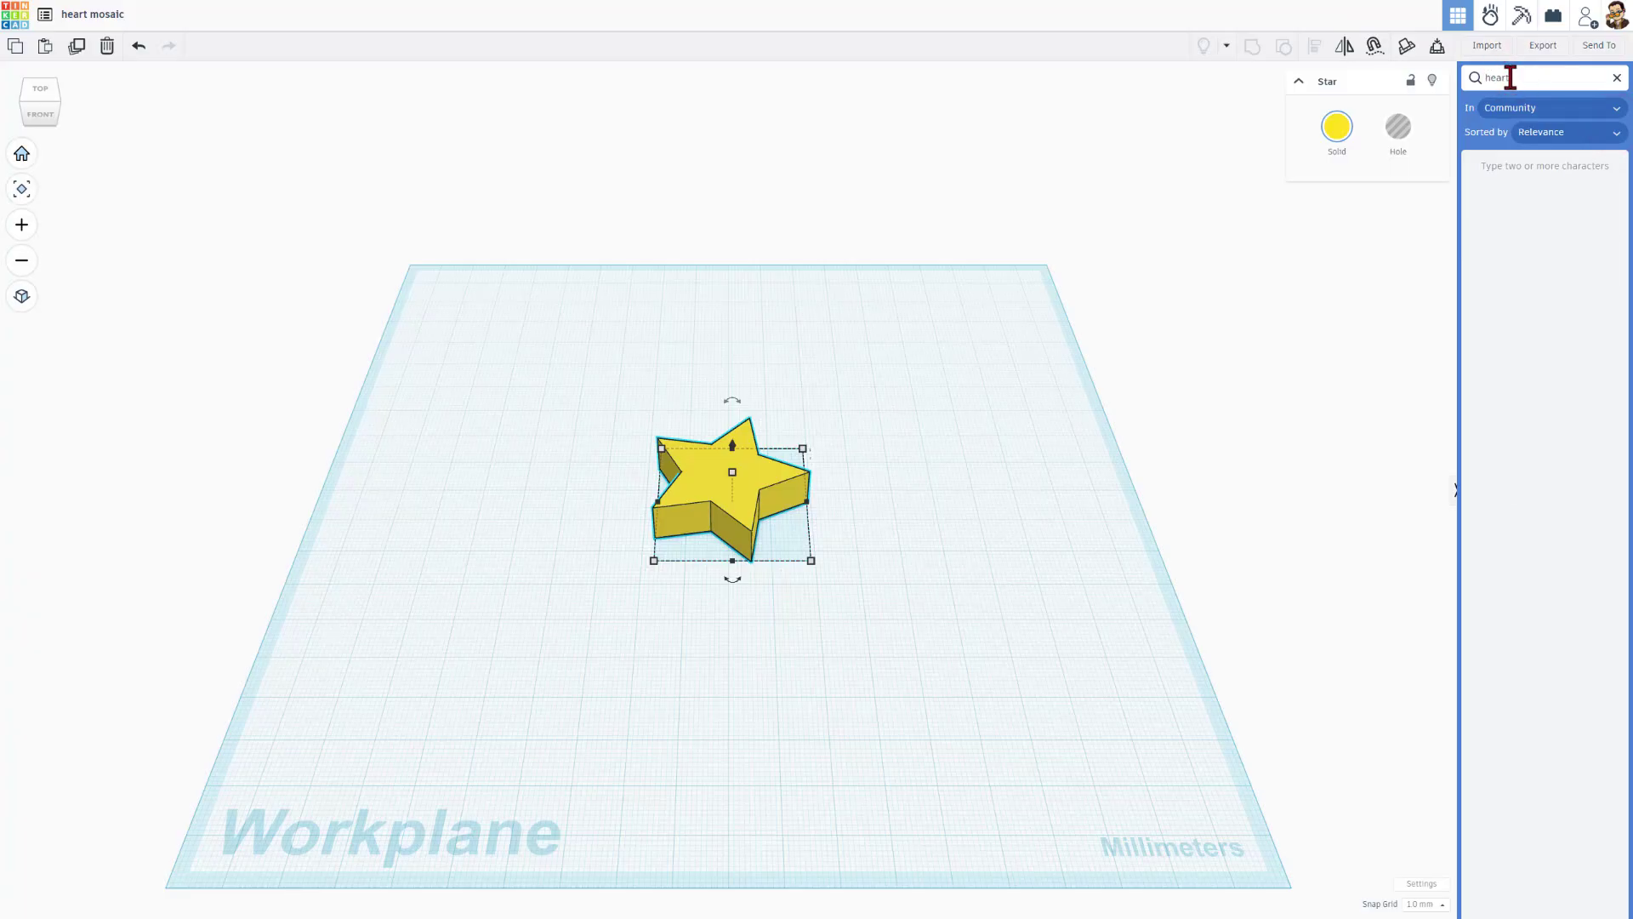
pyautogui.moveTo(1565, 220); pyautogui.dragTo(1026, 323)
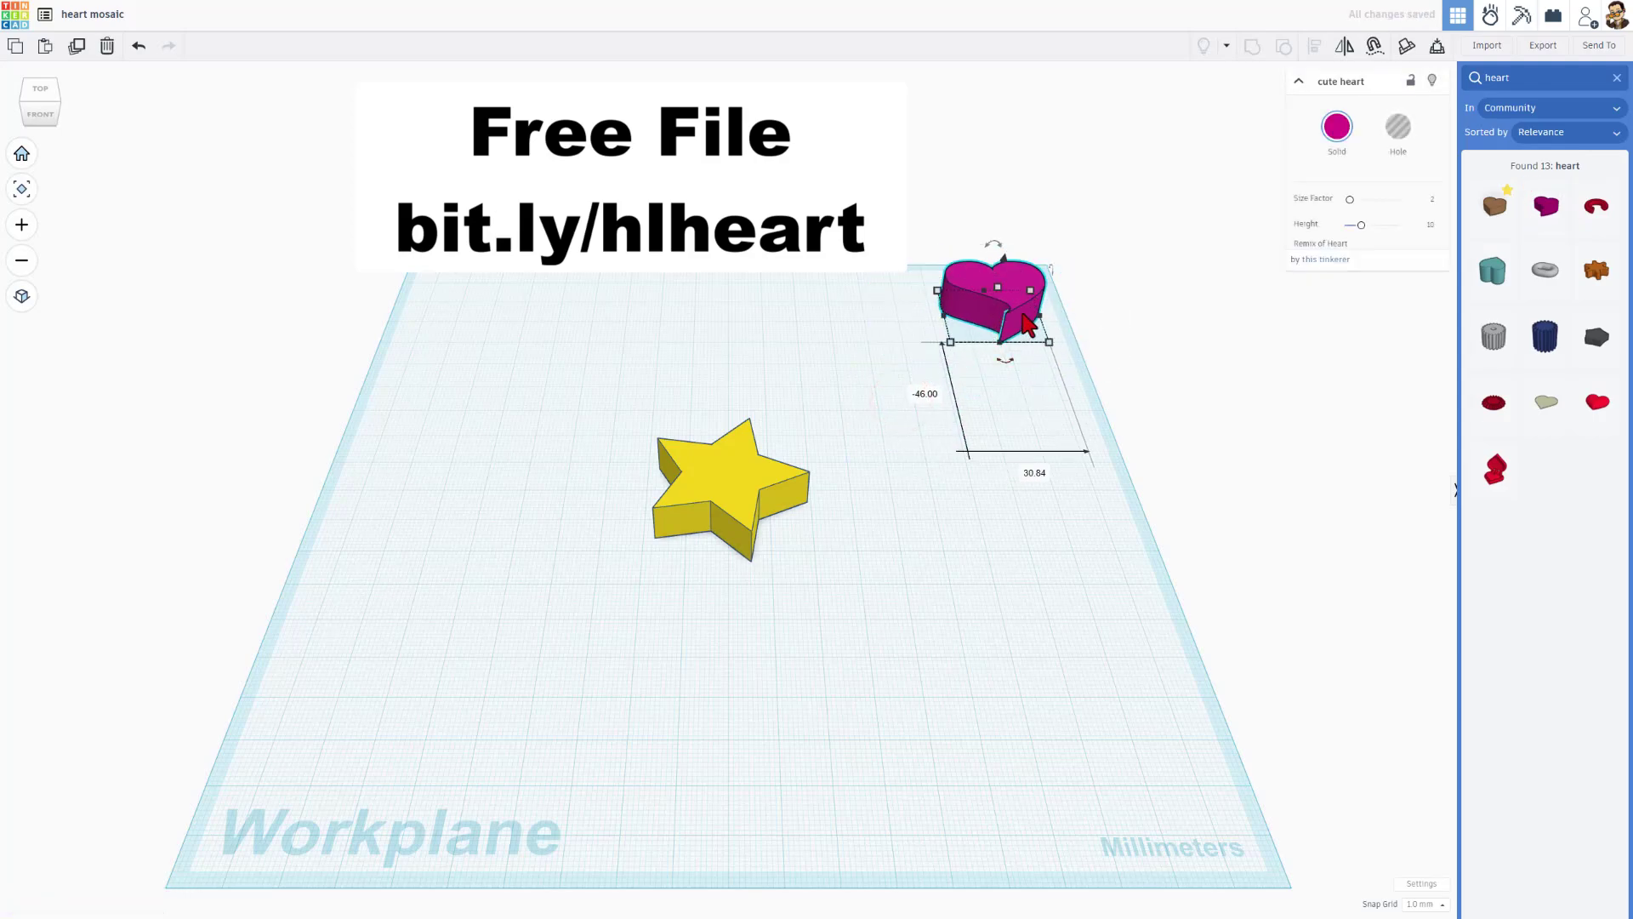
# - Rotate the star flat on the workplane so that one of its points faces straight to the back
pyautogui.click(740, 534)
pyautogui.moveTo(740, 536); pyautogui.dragTo(856, 466, button='right')
pyautogui.scroll(1, 776, 523)
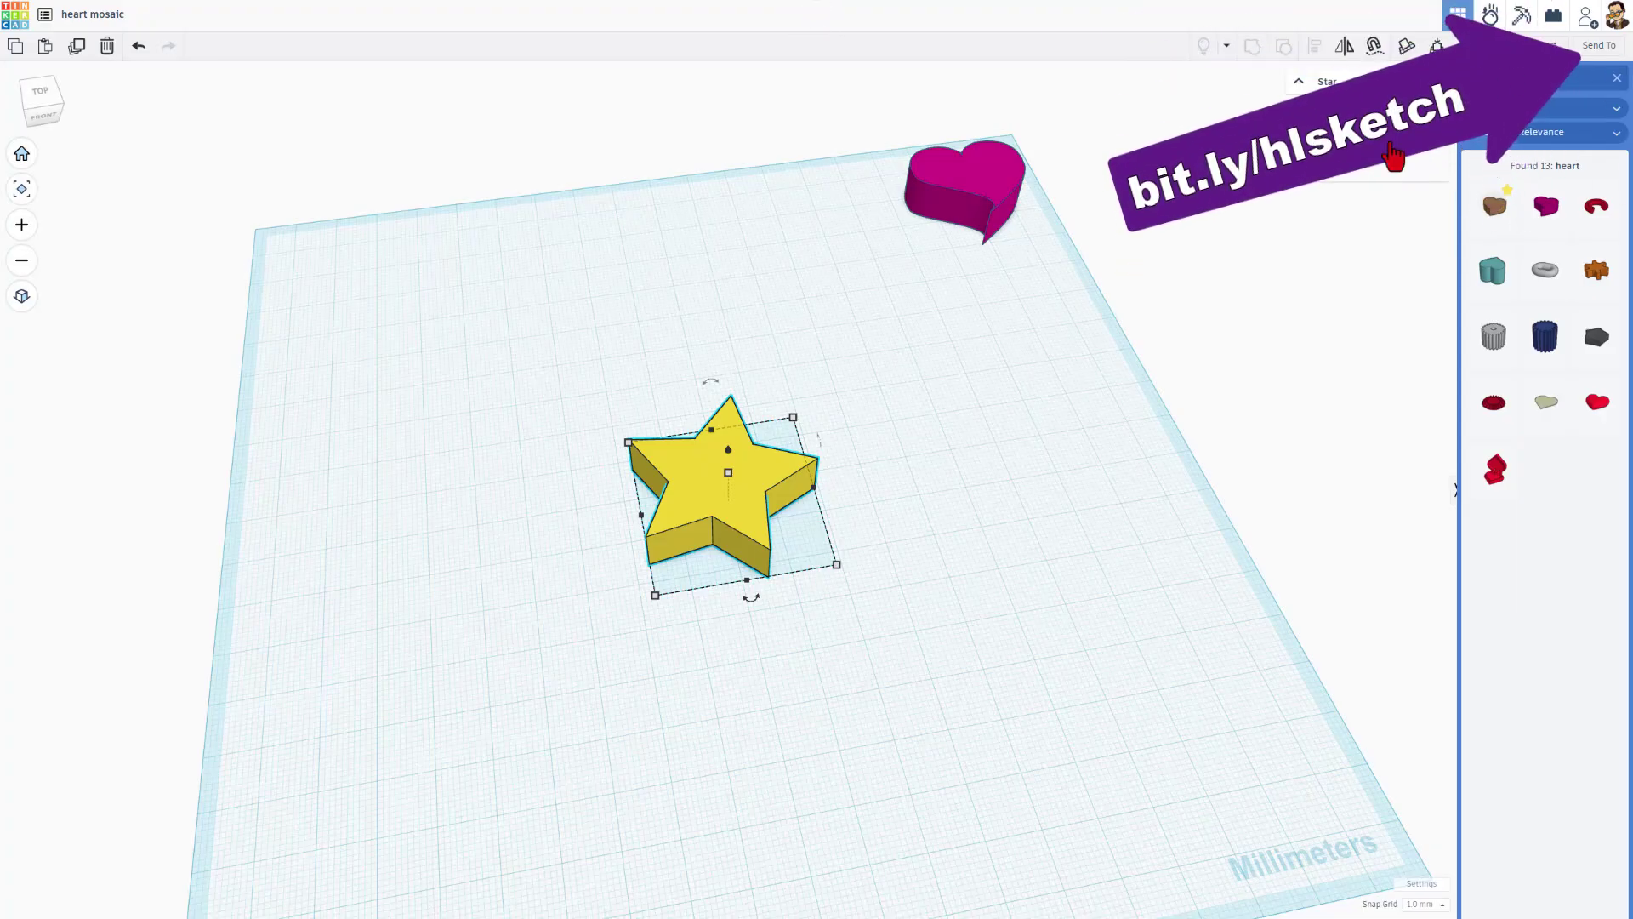
pyautogui.moveTo(1028, 494); pyautogui.dragTo(845, 503, button='right')
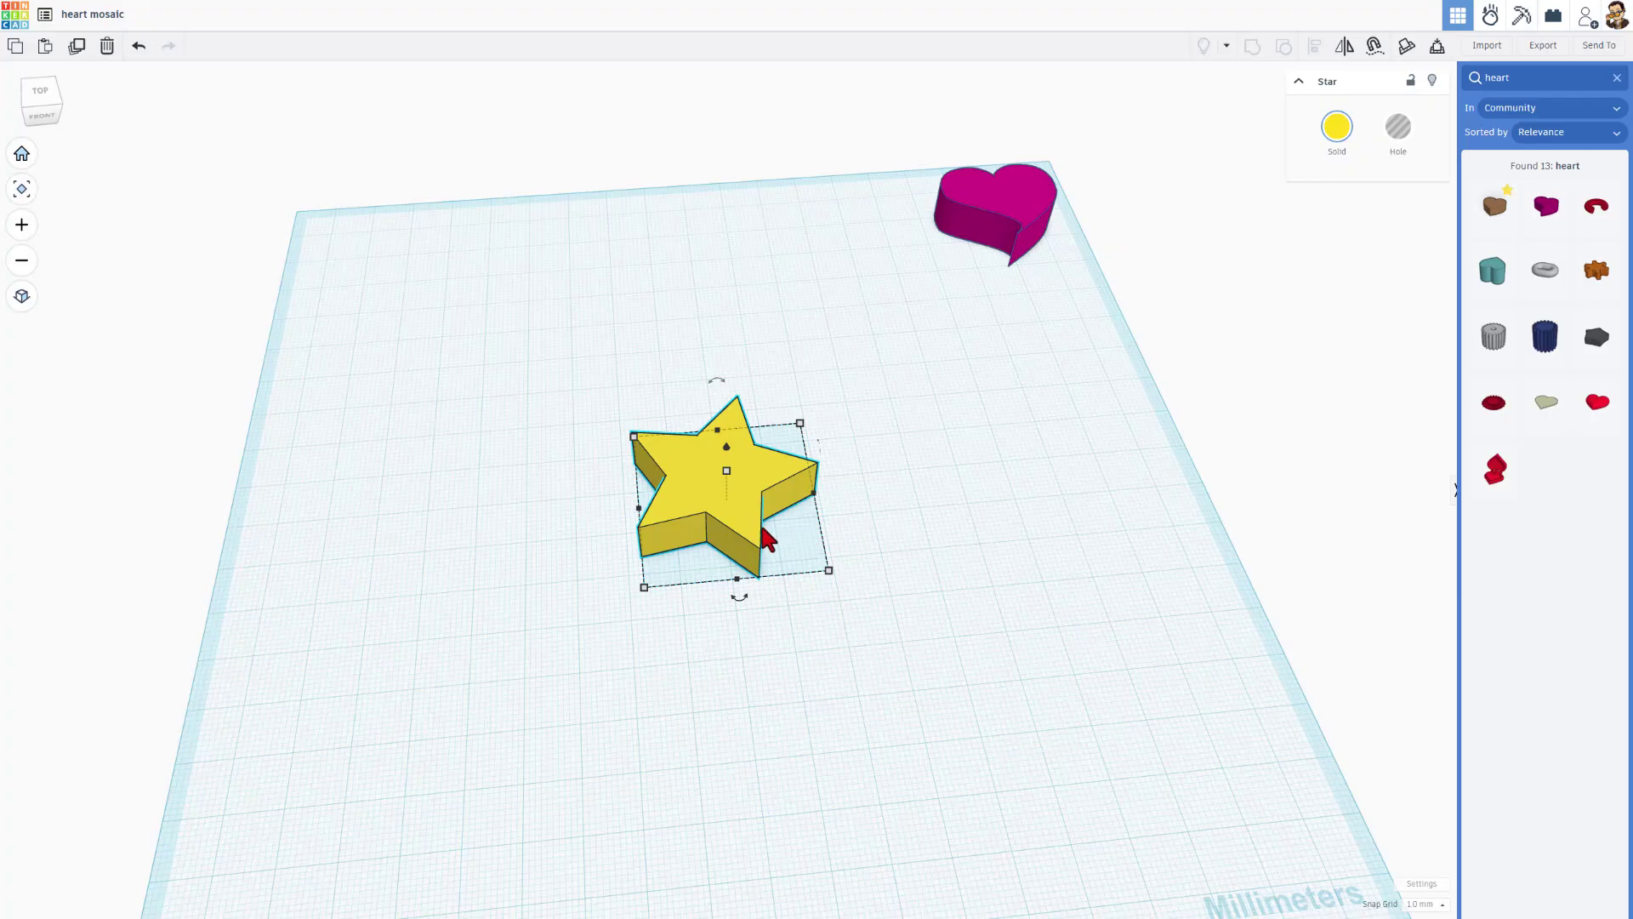
pyautogui.moveTo(954, 533); pyautogui.dragTo(905, 540, button='right')
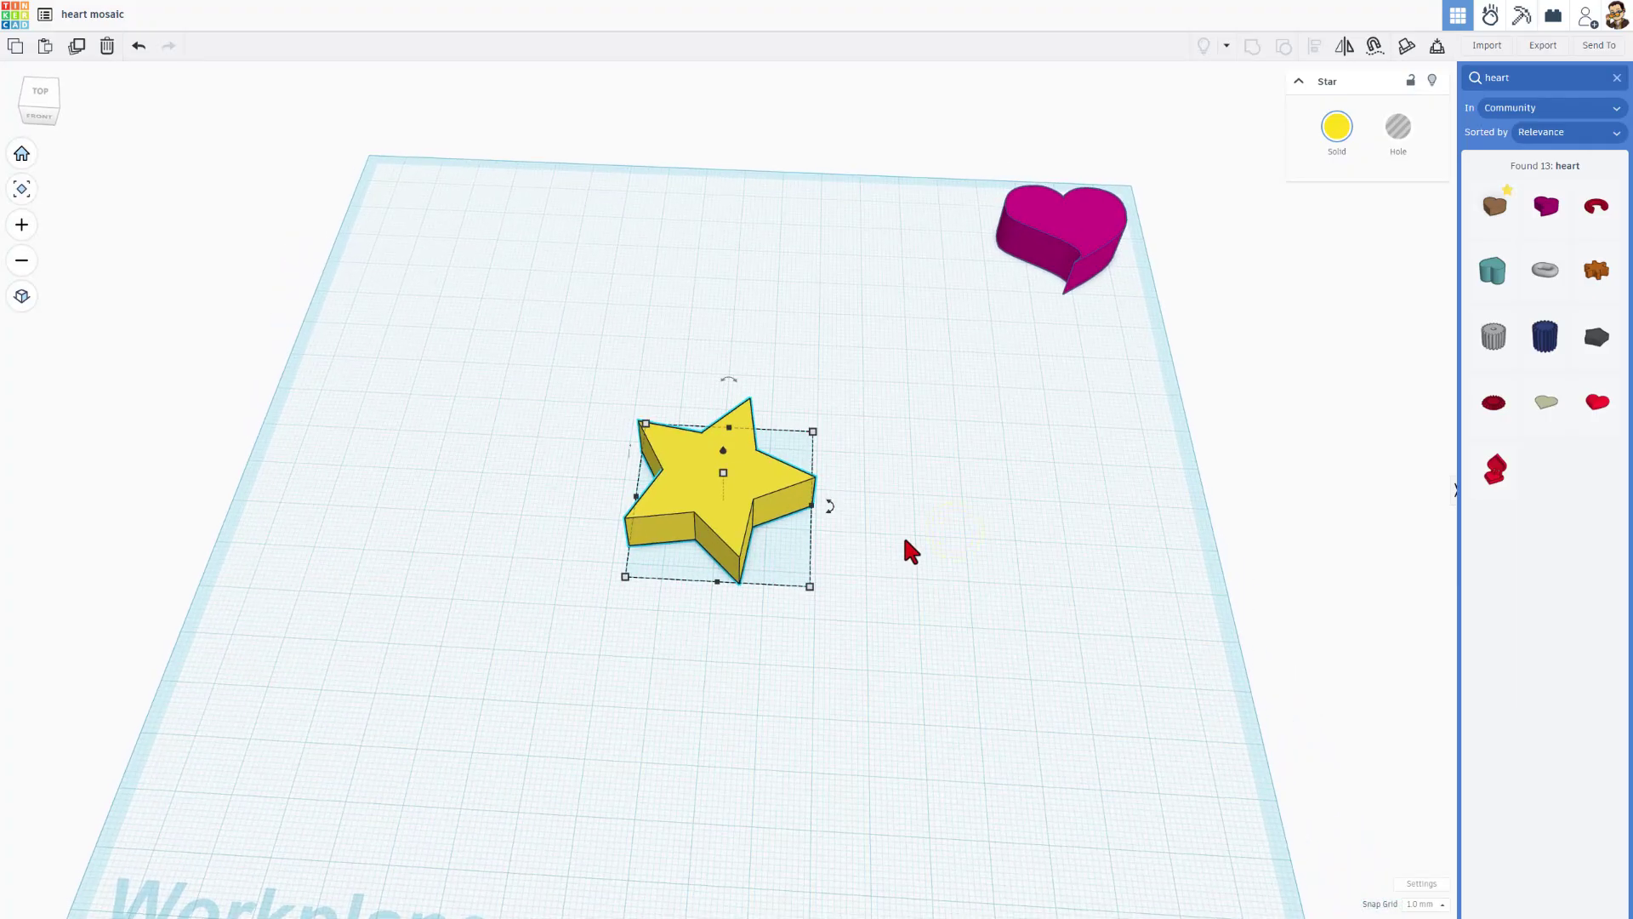
pyautogui.moveTo(829, 506); pyautogui.dragTo(1022, 480)
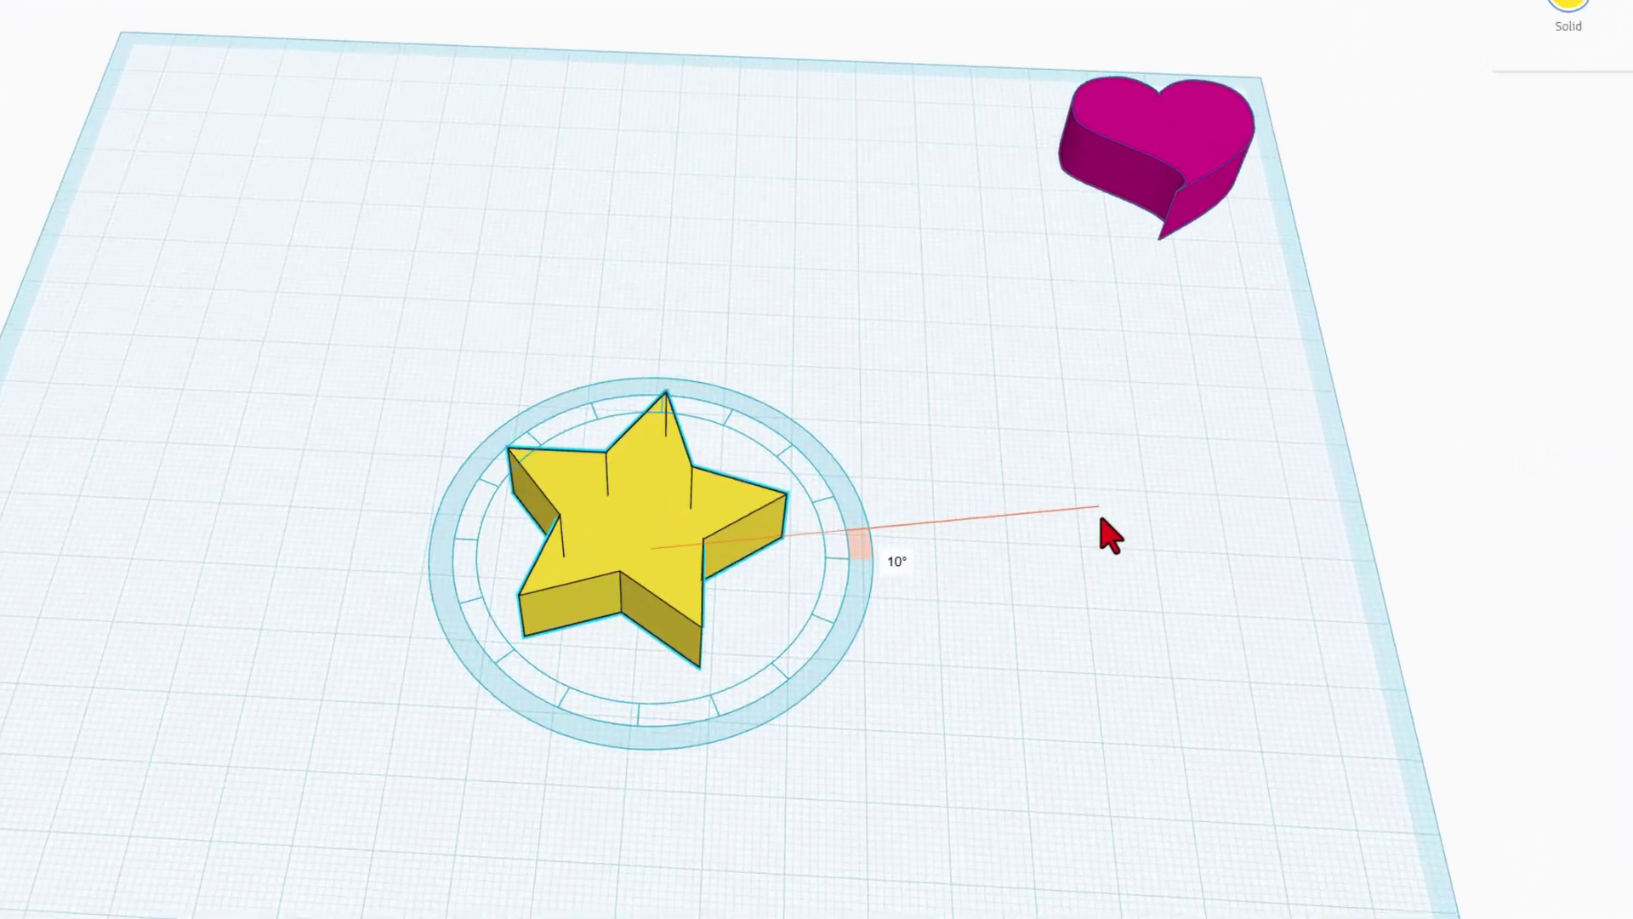
pyautogui.moveTo(1101, 518); pyautogui.dragTo(1131, 474)
# - Reduce the star's height until it is only a thin plate on the workplane
pyautogui.click(729, 728)
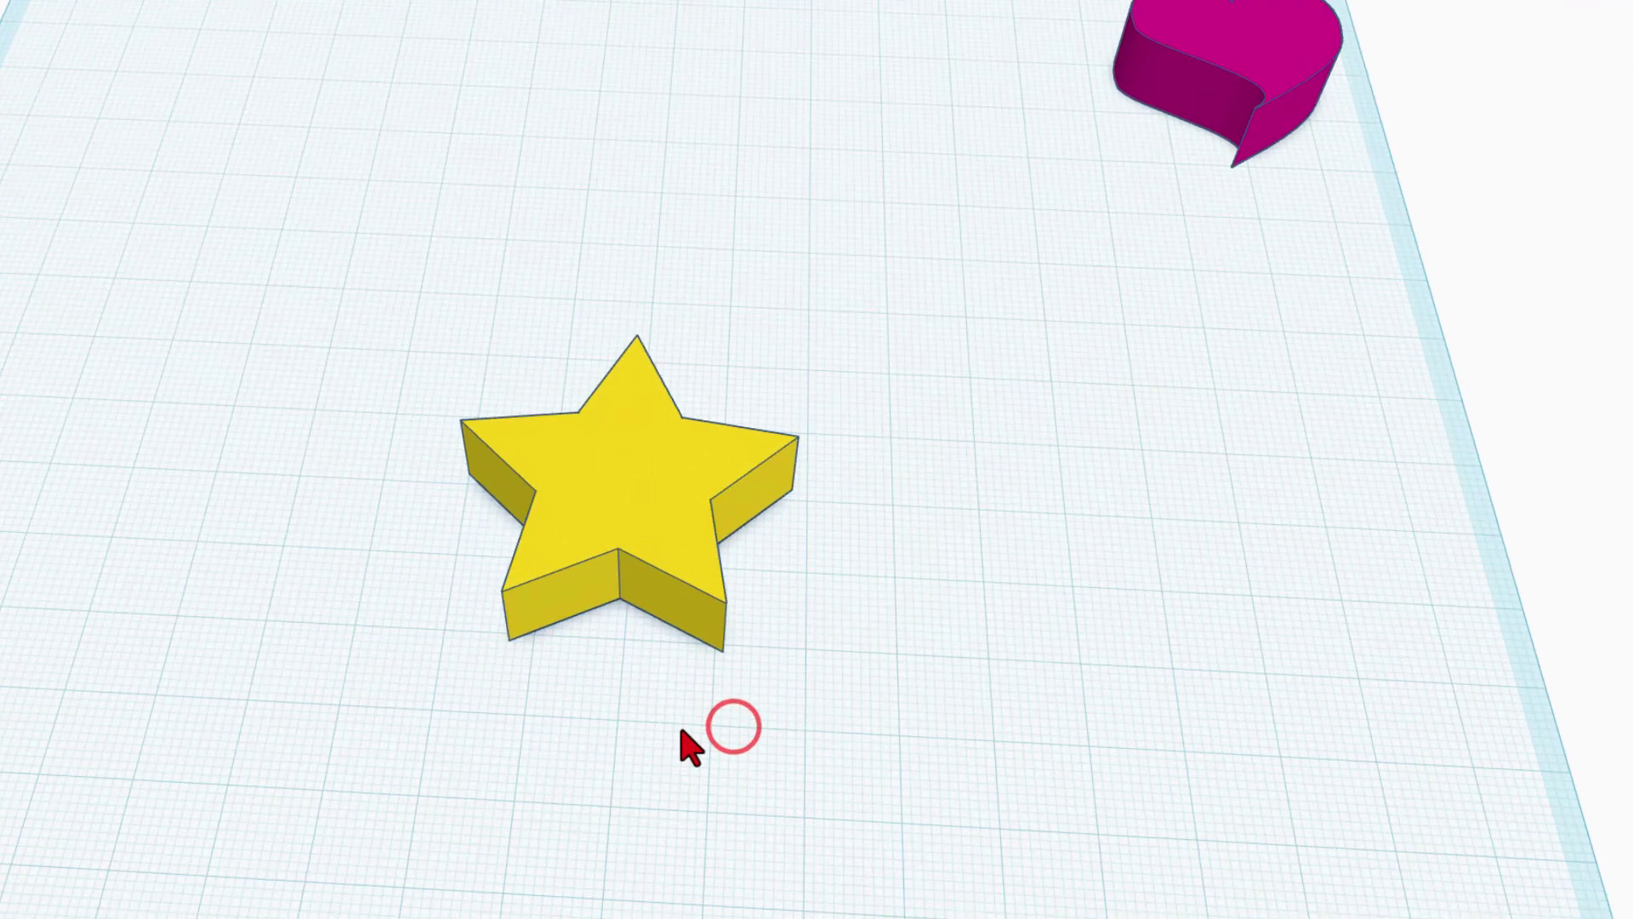
pyautogui.moveTo(691, 747); pyautogui.dragTo(558, 627, button='right')
pyautogui.click(560, 543)
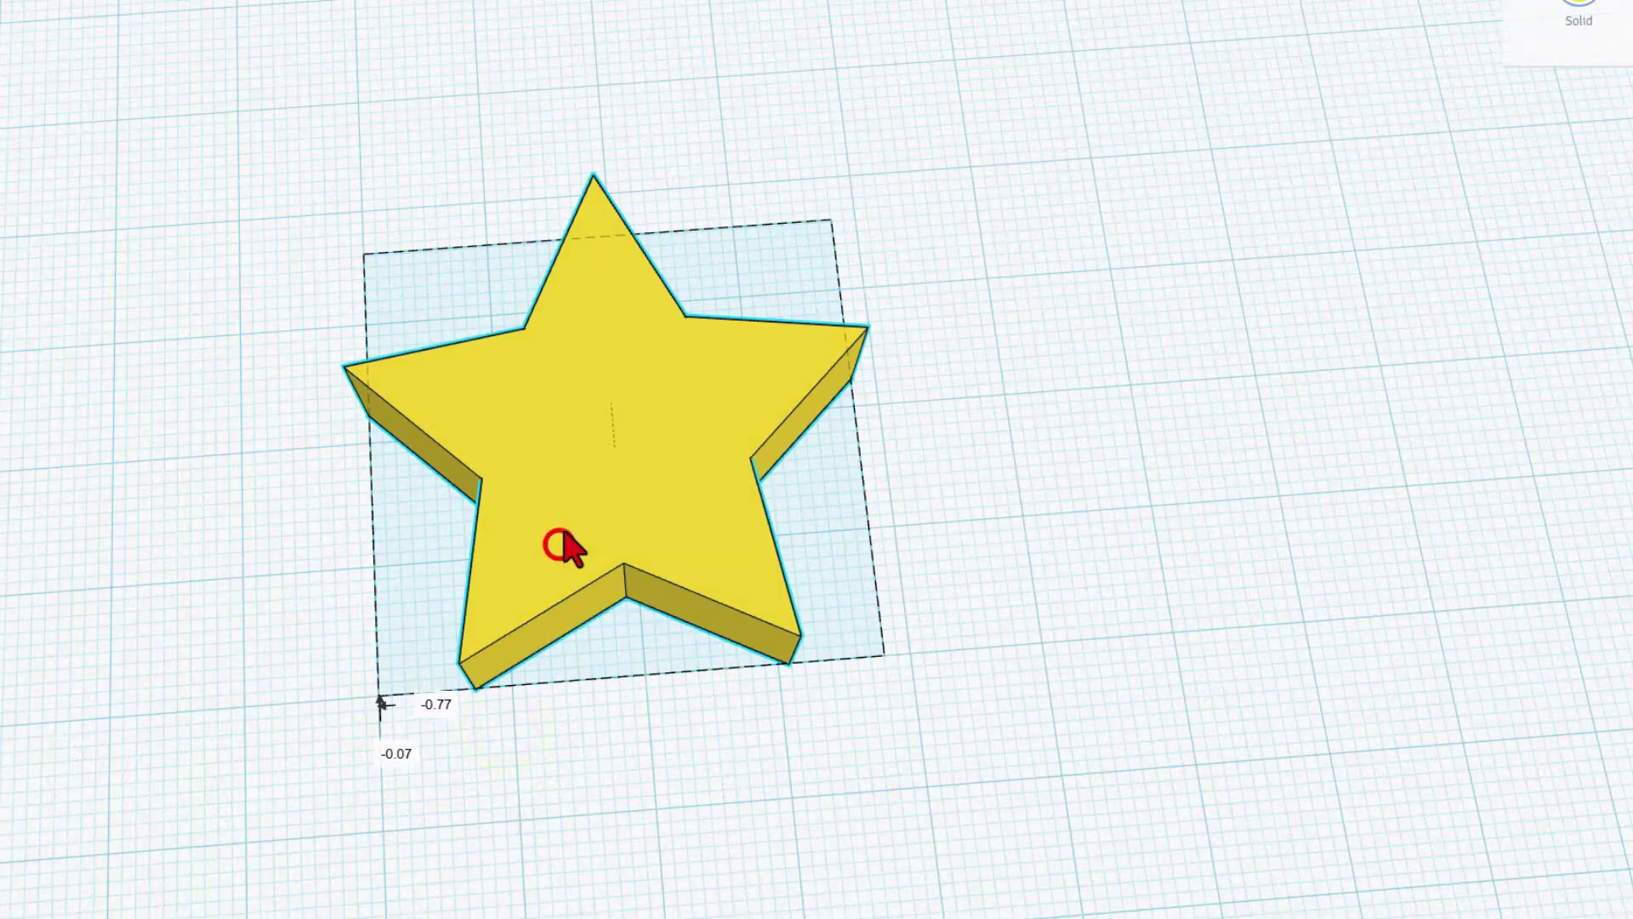
pyautogui.click(595, 713)
pyautogui.moveTo(763, 685); pyautogui.dragTo(638, 601, button='right')
pyautogui.click(680, 542)
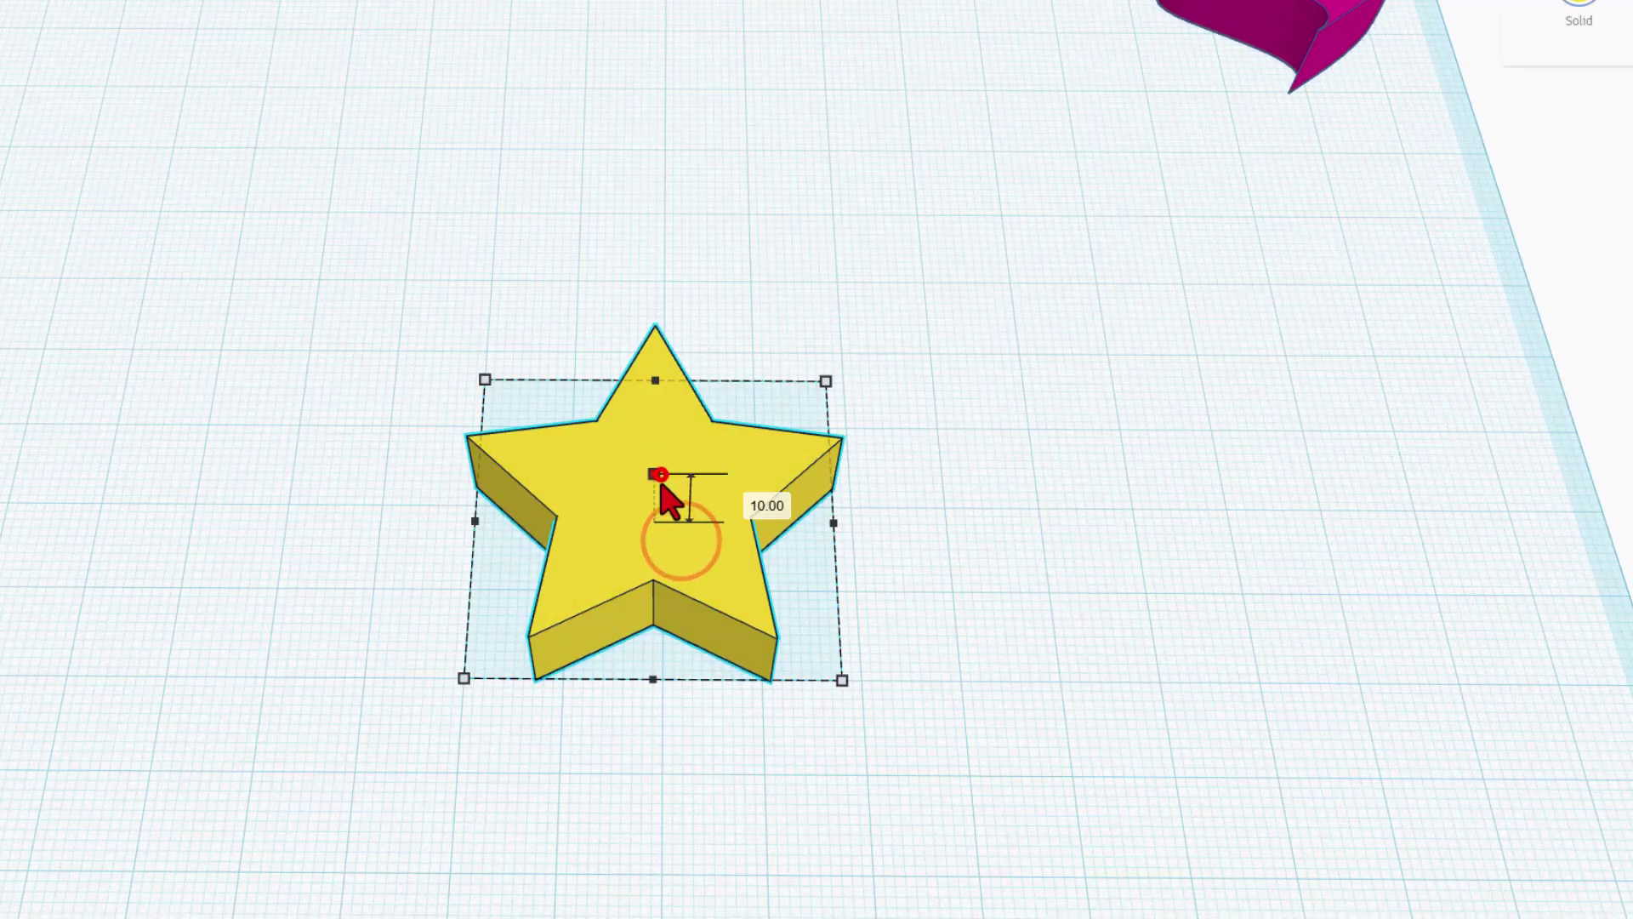
pyautogui.moveTo(659, 475); pyautogui.dragTo(676, 541)
pyautogui.click(664, 697)
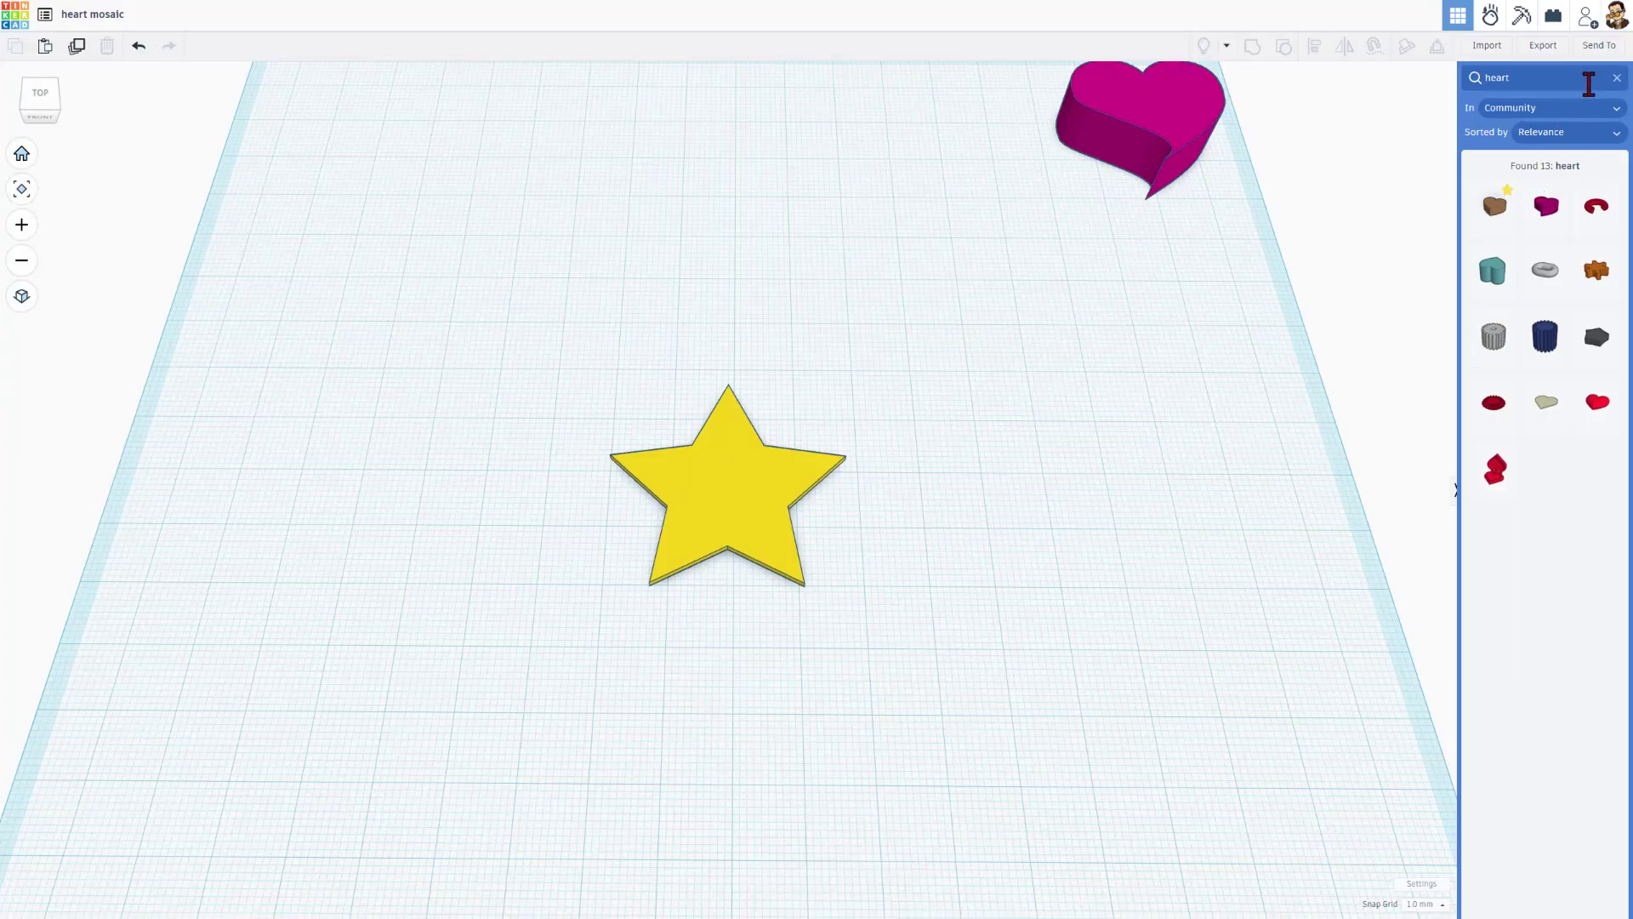
# - Clear the heart search, start a Sketch on the workplane beside the star, and turn its snap grid off
pyautogui.click(1615, 83)
pyautogui.moveTo(1487, 328)
pyautogui.mouseDown()
pyautogui.moveTo(1004, 545)
pyautogui.moveTo(898, 516)
pyautogui.moveTo(825, 528)
pyautogui.moveTo(951, 485)
pyautogui.moveTo(904, 474)
pyautogui.moveTo(917, 473)
pyautogui.mouseUp()
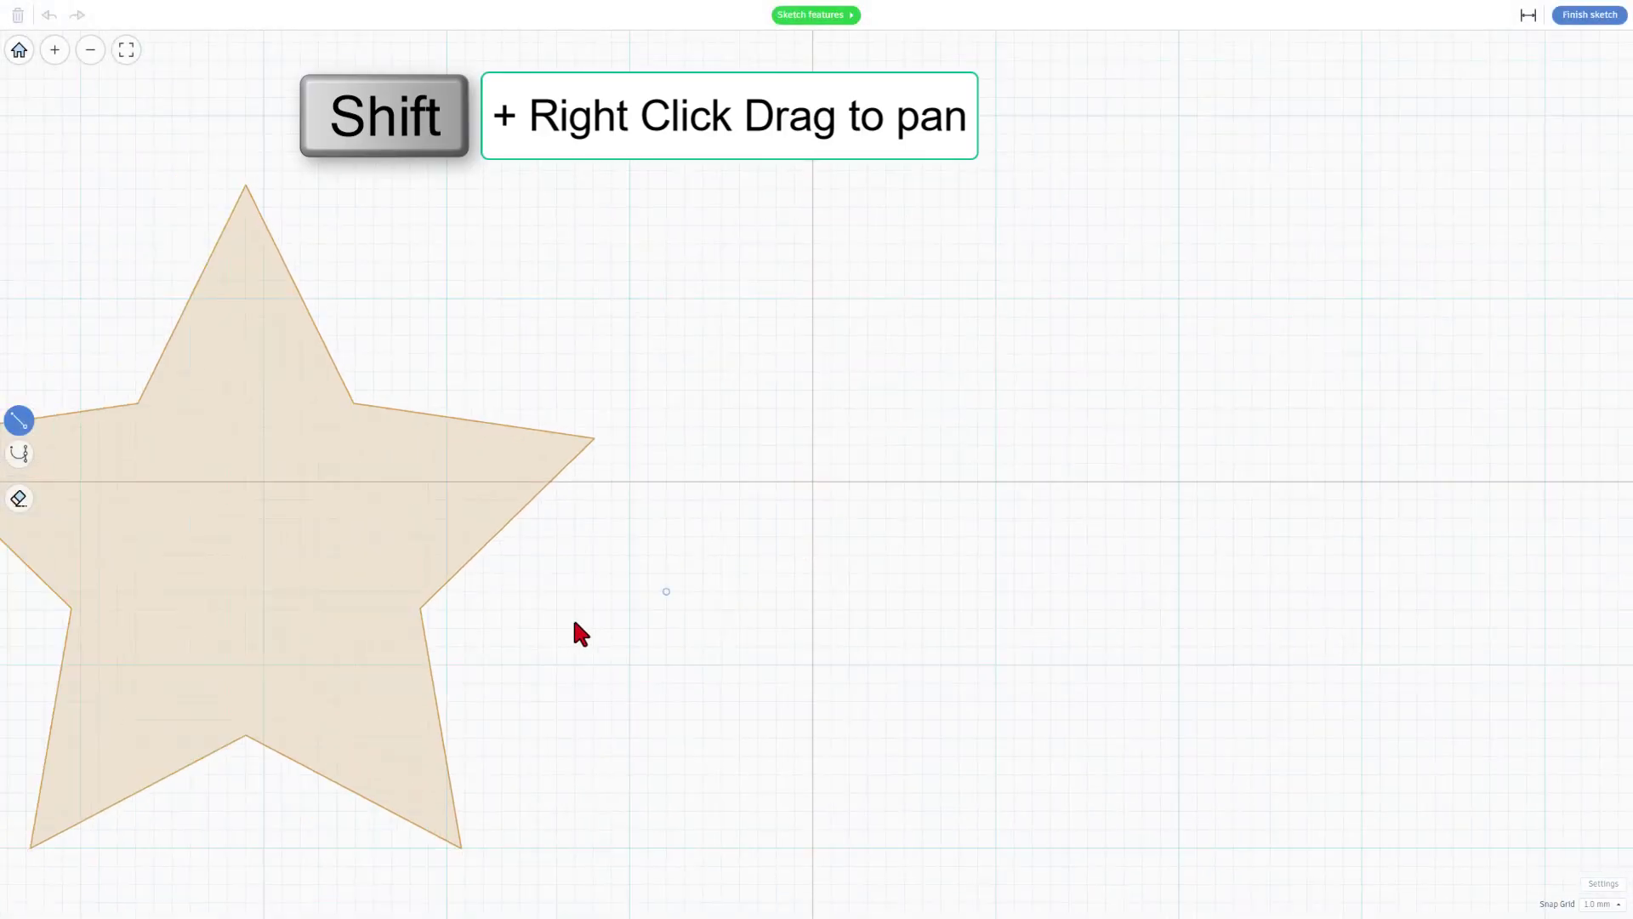
pyautogui.keyDown('shift'); pyautogui.moveTo(516, 569); pyautogui.dragTo(910, 562, button='right'); pyautogui.keyUp('shift')
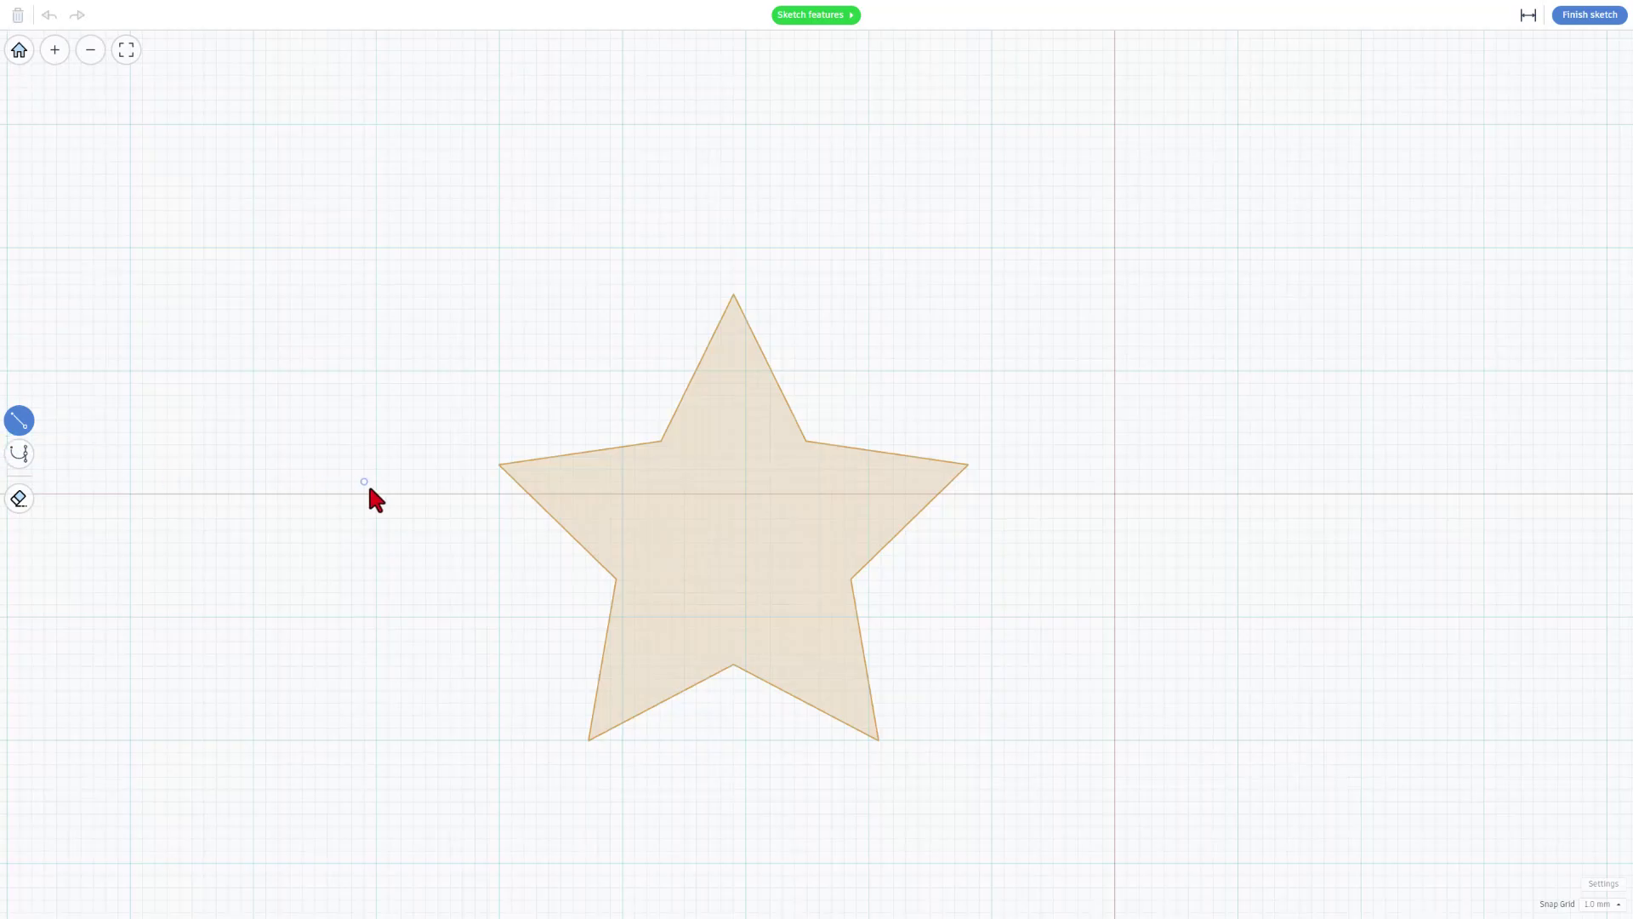
pyautogui.scroll(2, 494, 471)
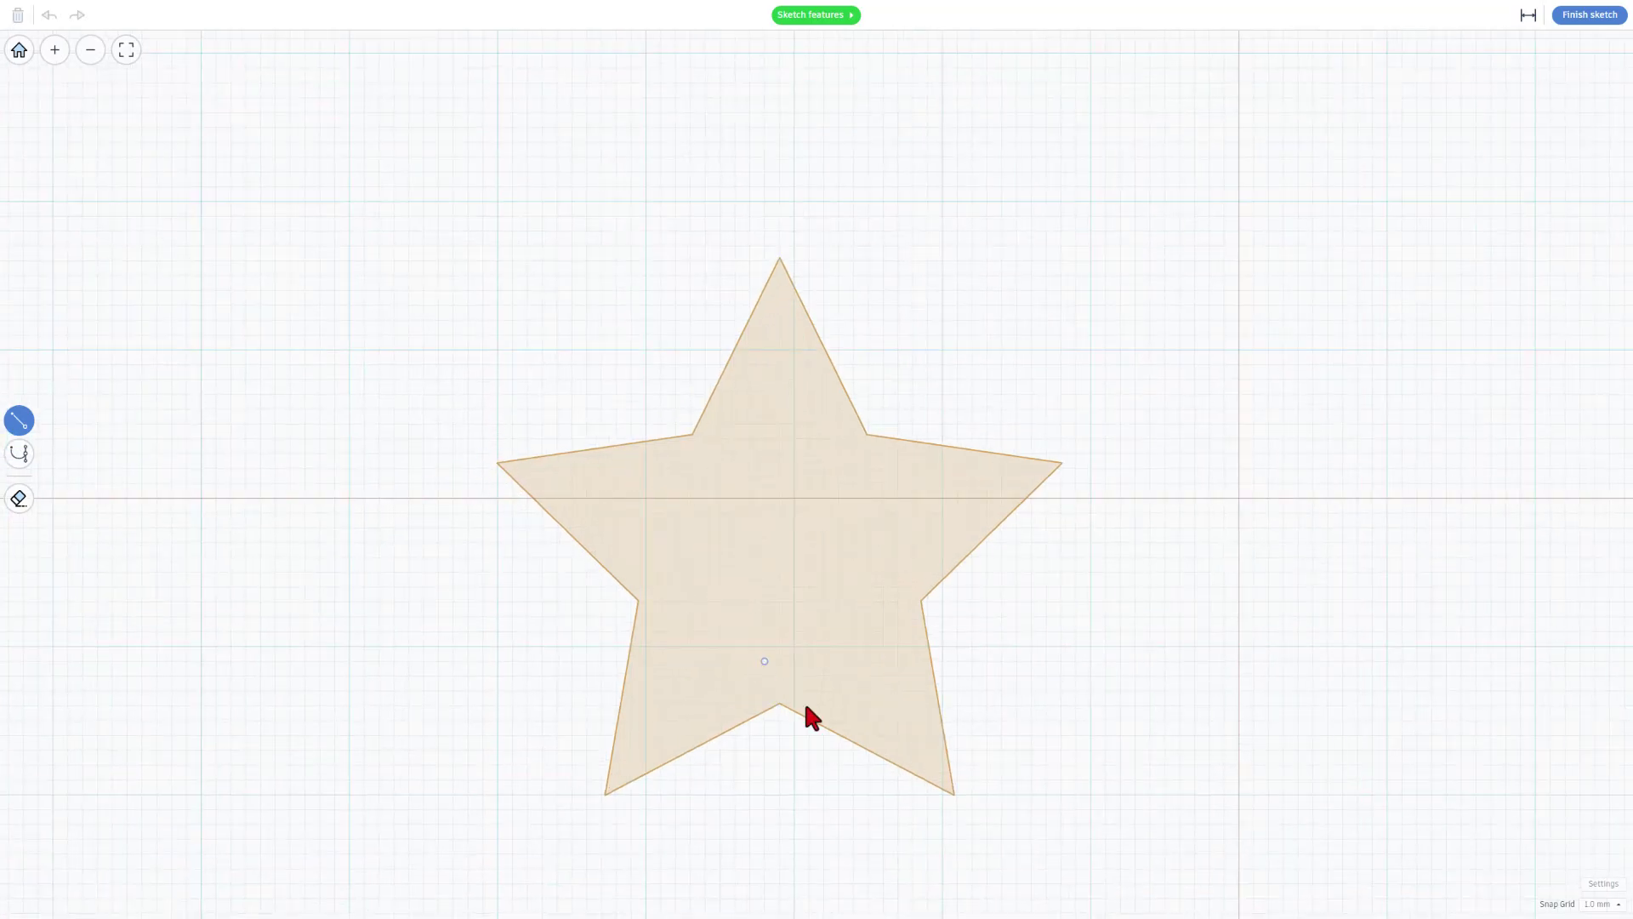
pyautogui.click(1597, 902)
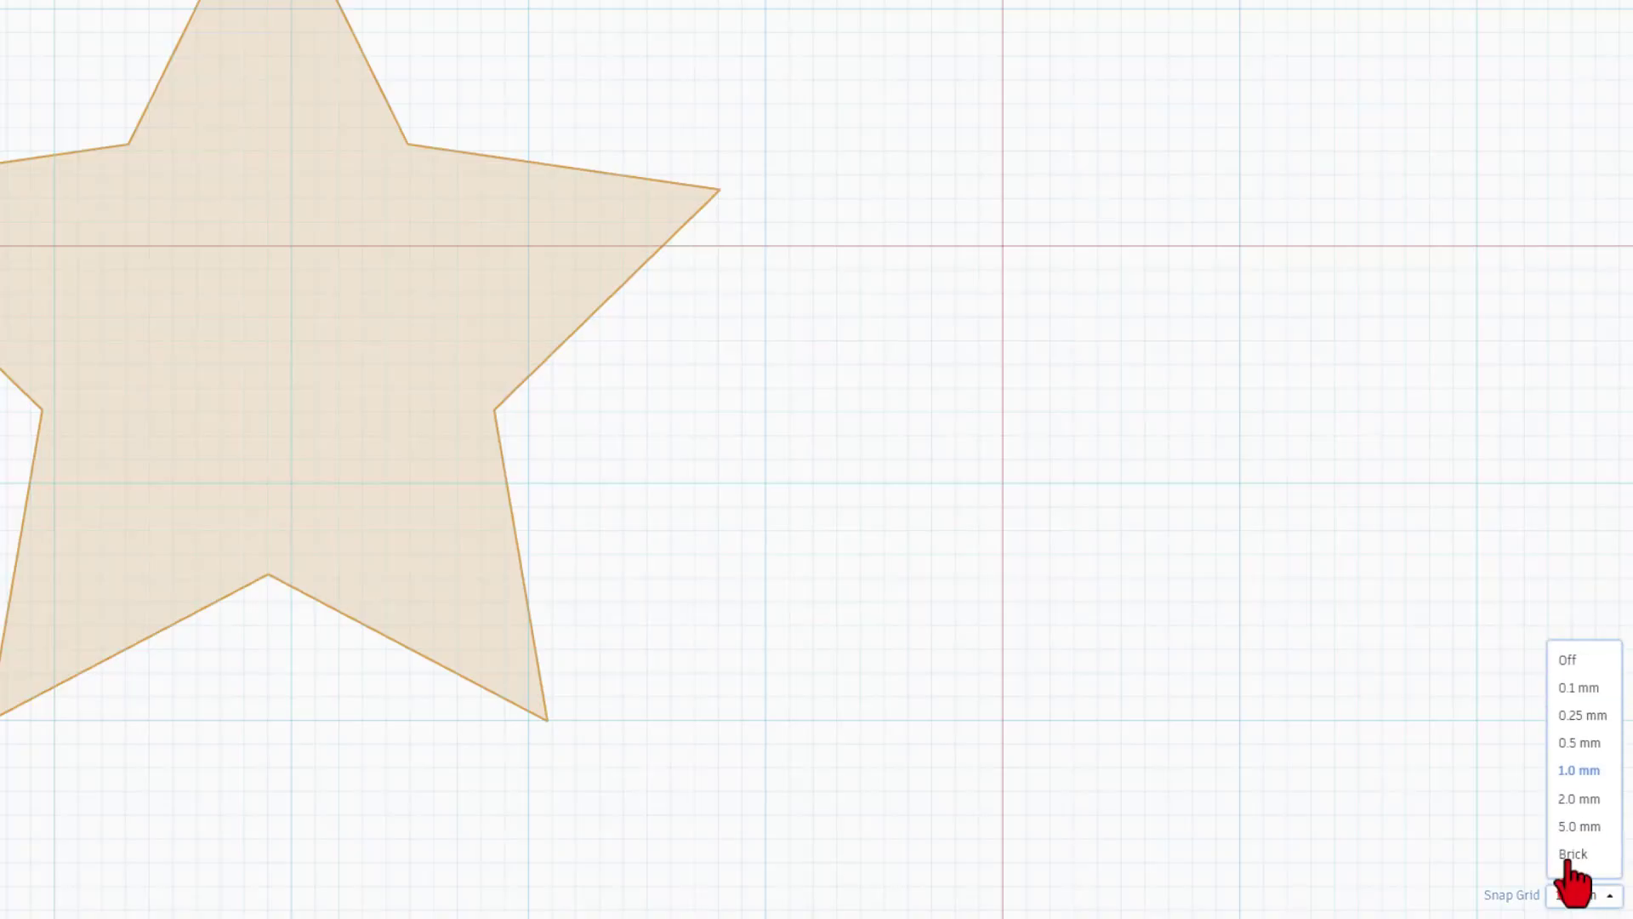
pyautogui.click(1567, 659)
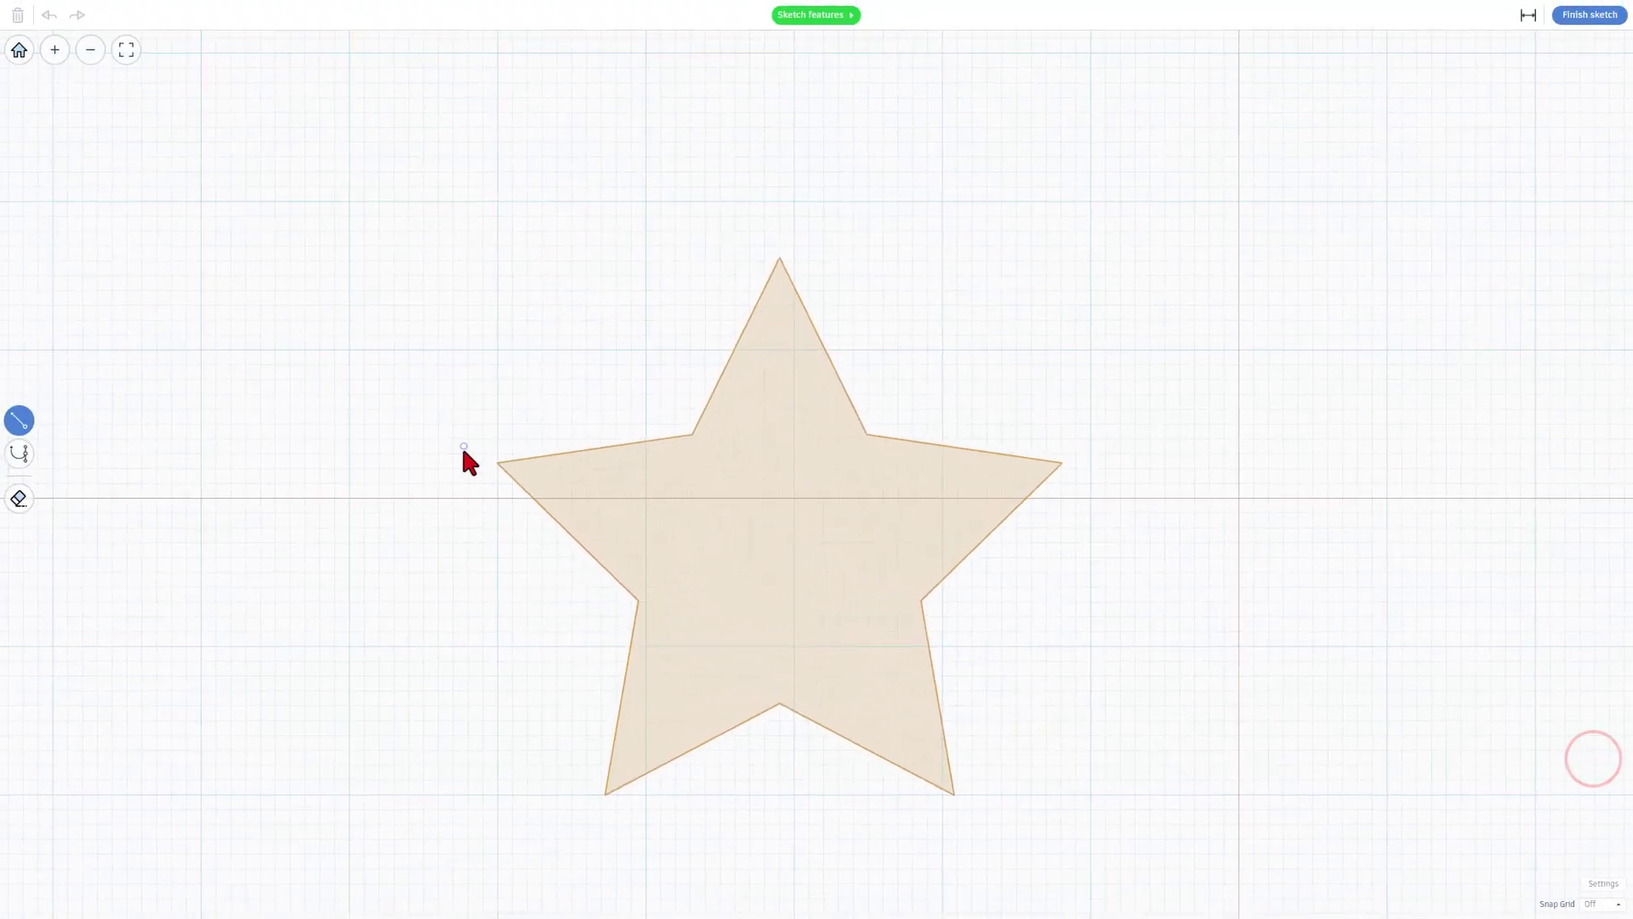
# - Trace the star's upper outline with straight lines from the left tip over the top point to the right tip
pyautogui.click(494, 462)
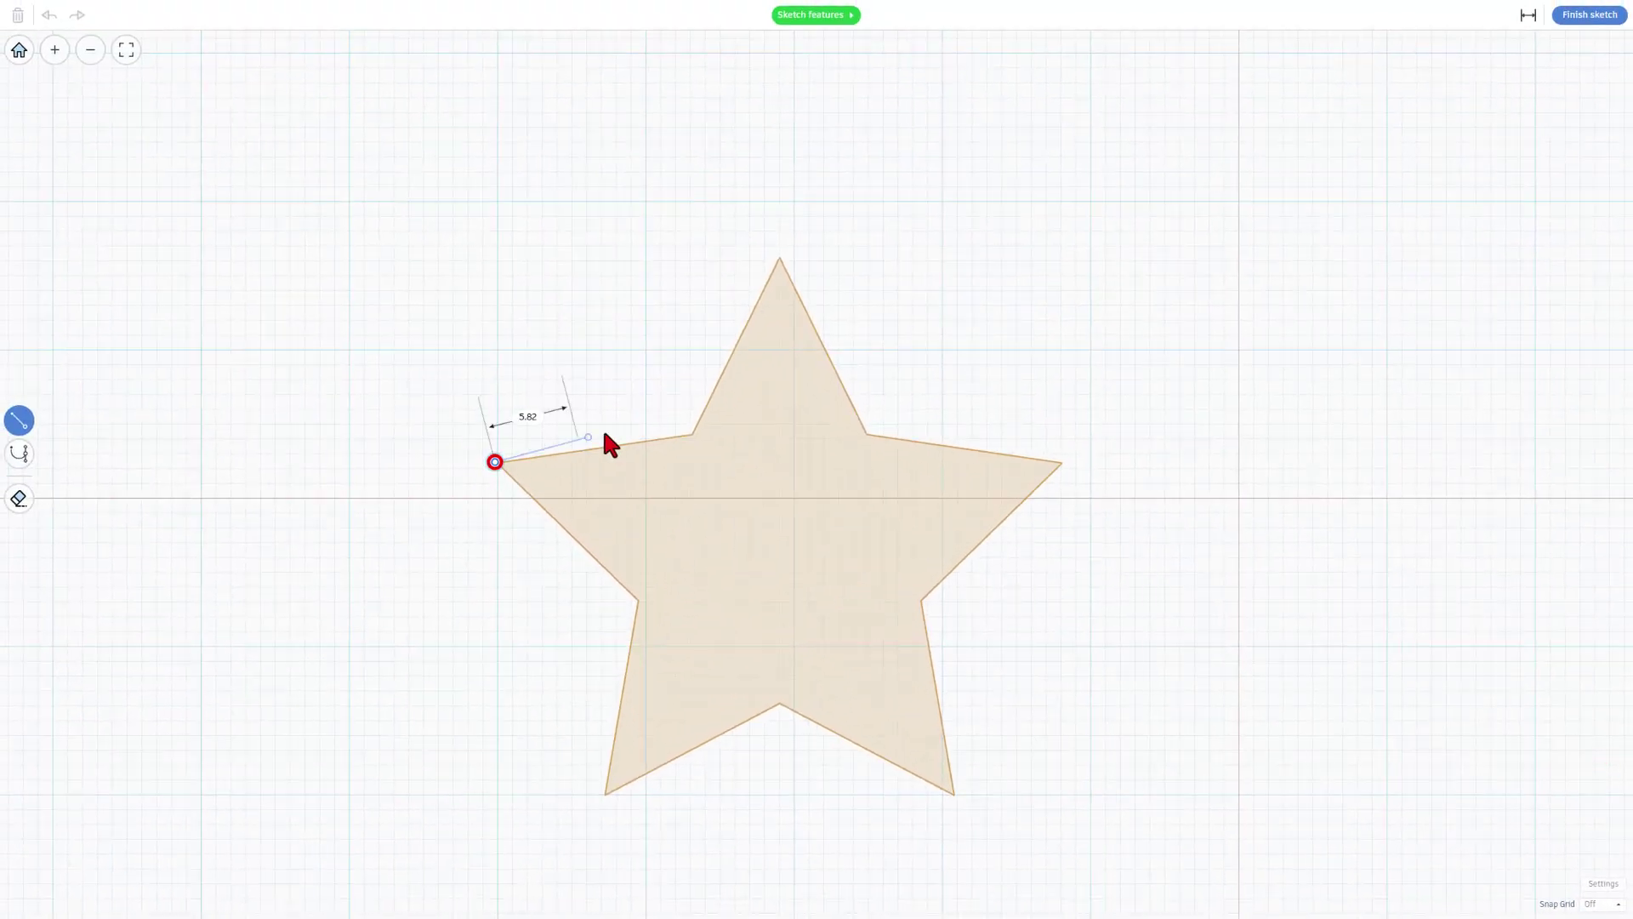
pyautogui.click(693, 435)
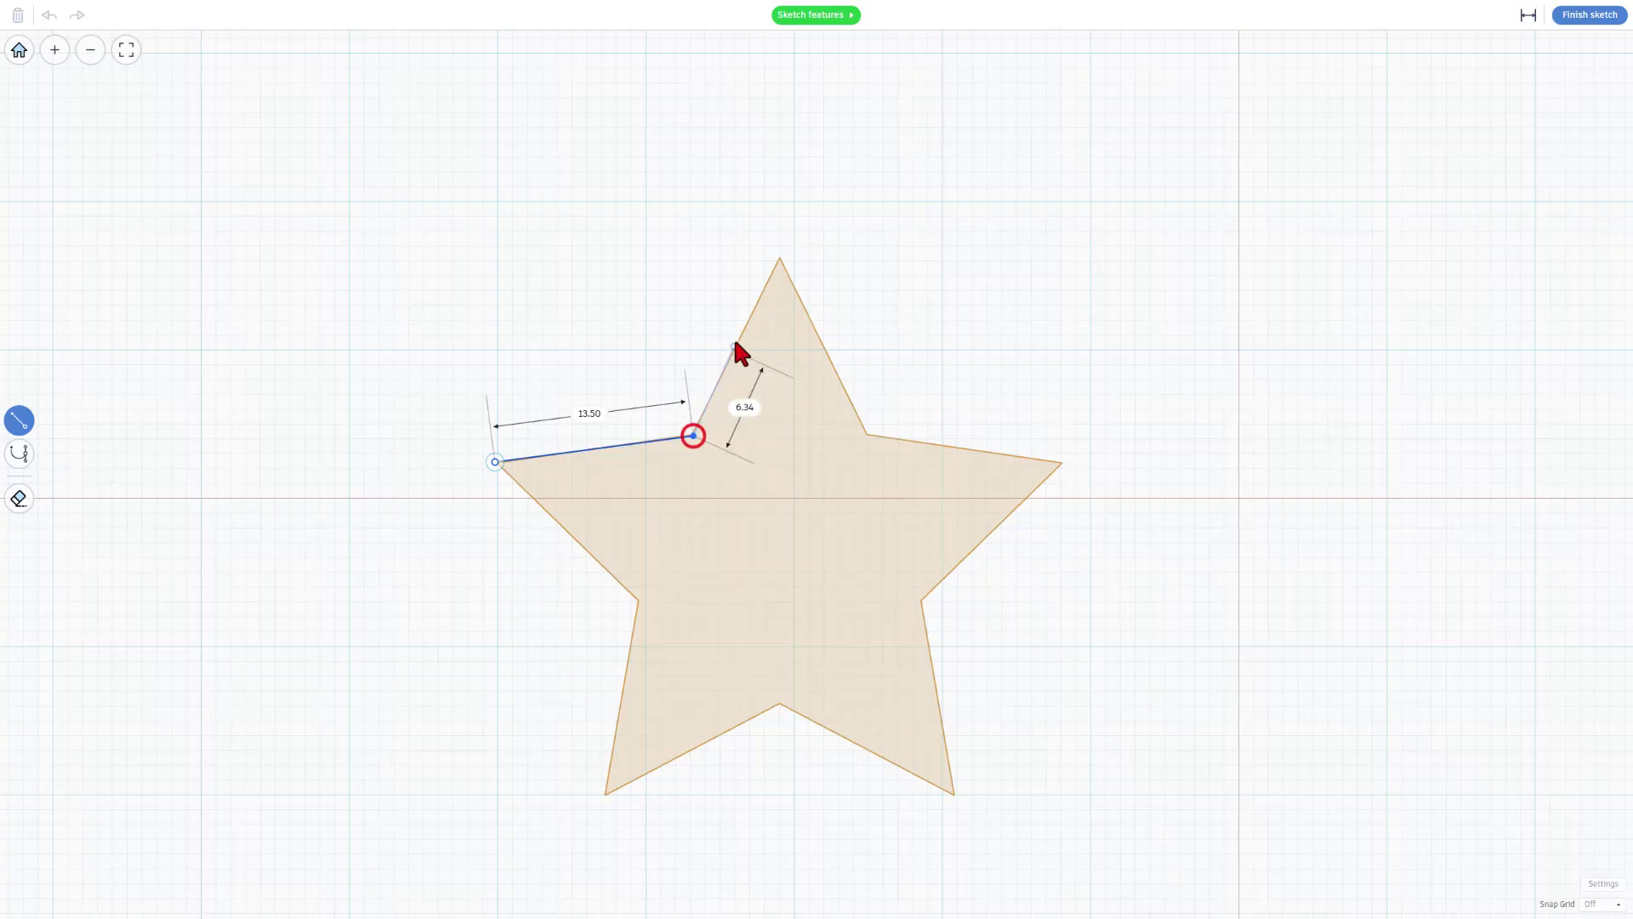
pyautogui.click(779, 258)
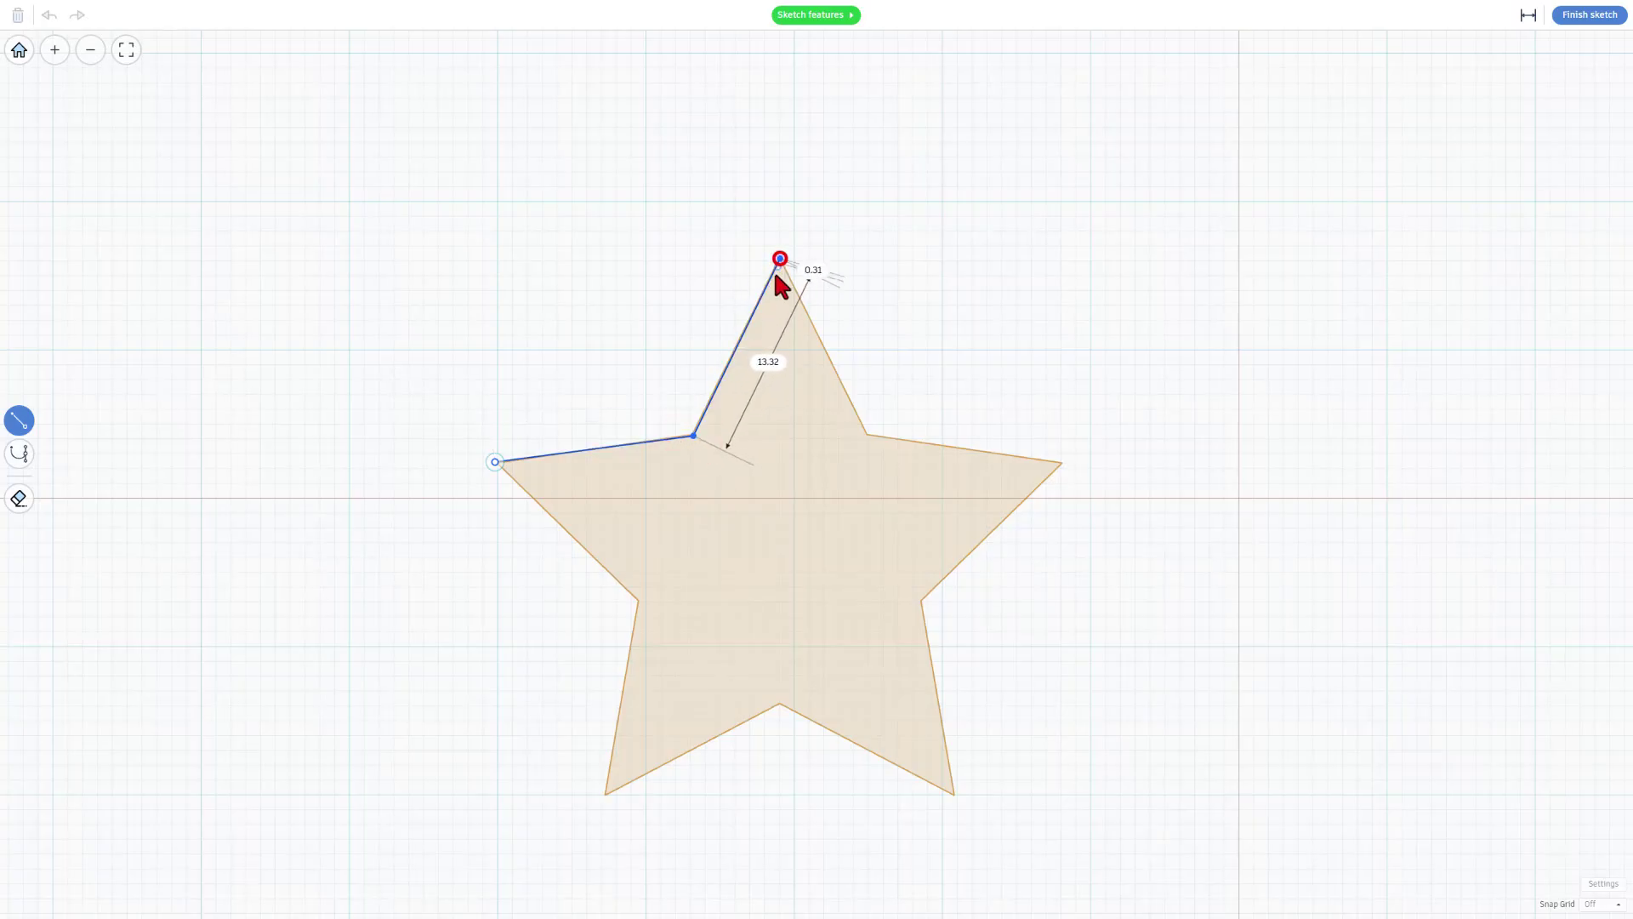
pyautogui.click(867, 434)
pyautogui.click(1060, 464)
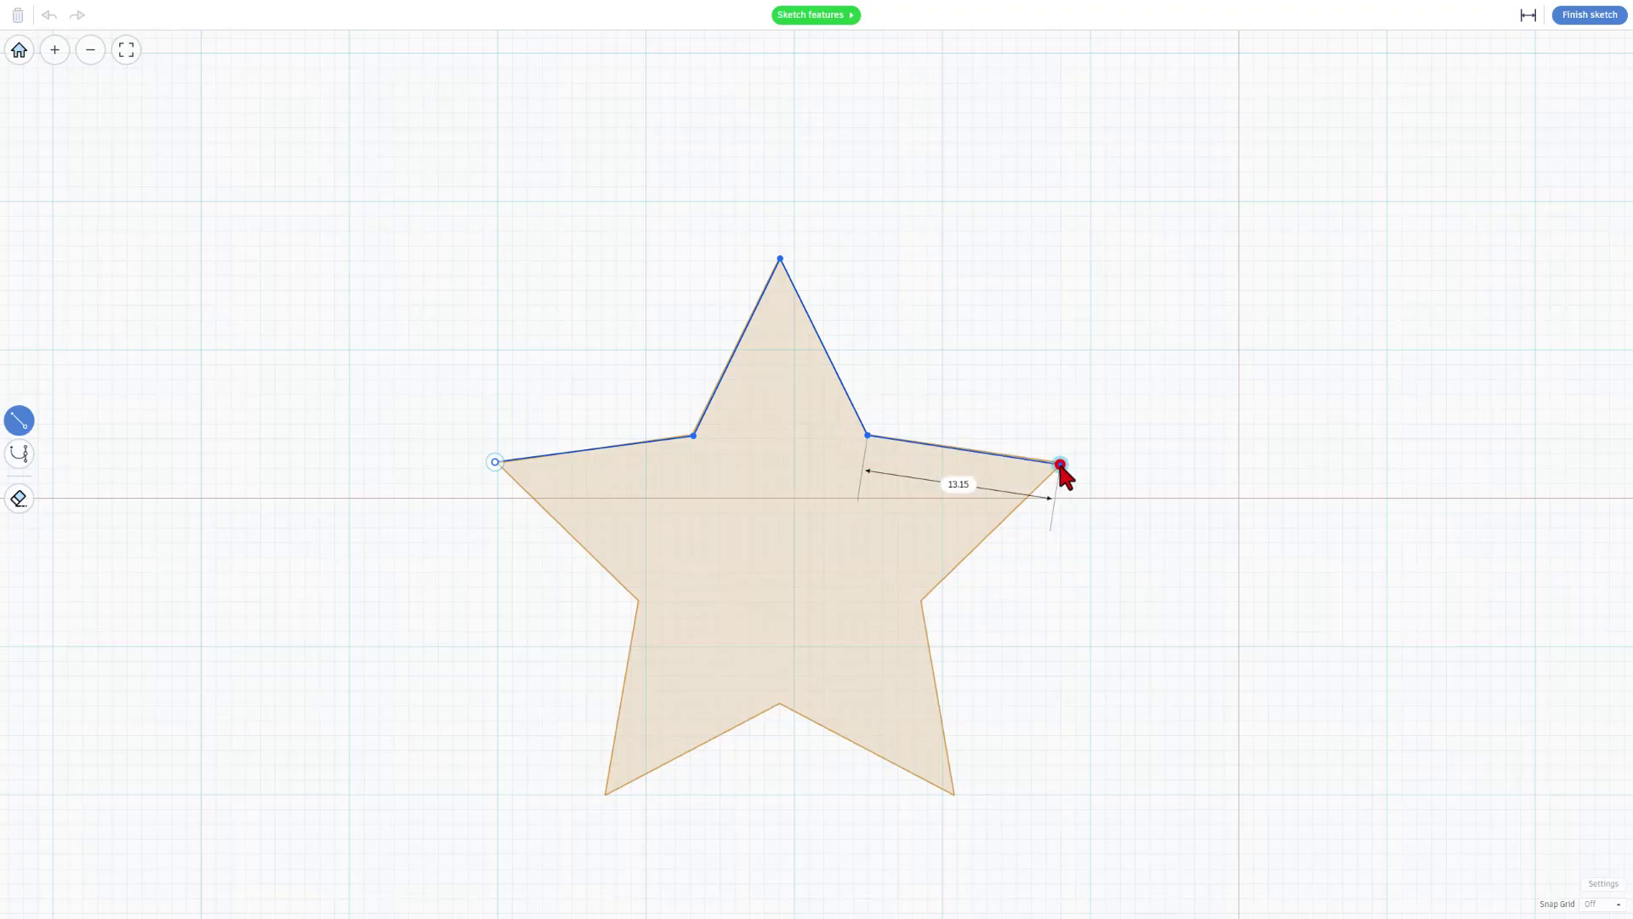
# - Add an outward-bulging Bezier curve from the right tip to the next inner corner, and close the outline with straight lines around the lower points
pyautogui.press('s')
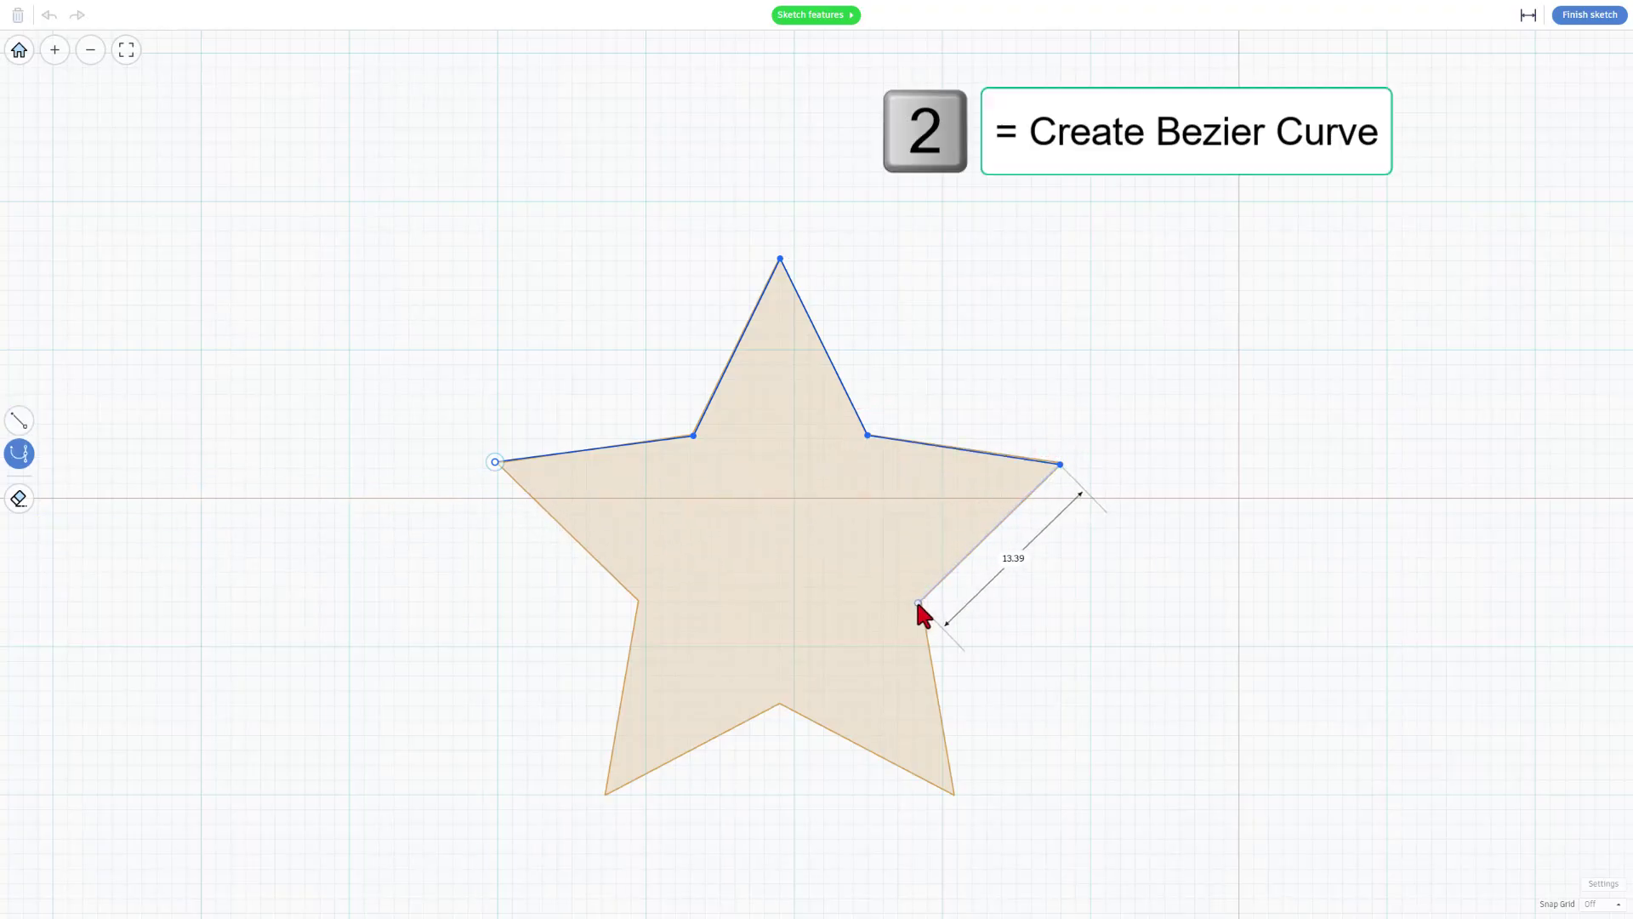
pyautogui.moveTo(918, 602); pyautogui.dragTo(710, 655)
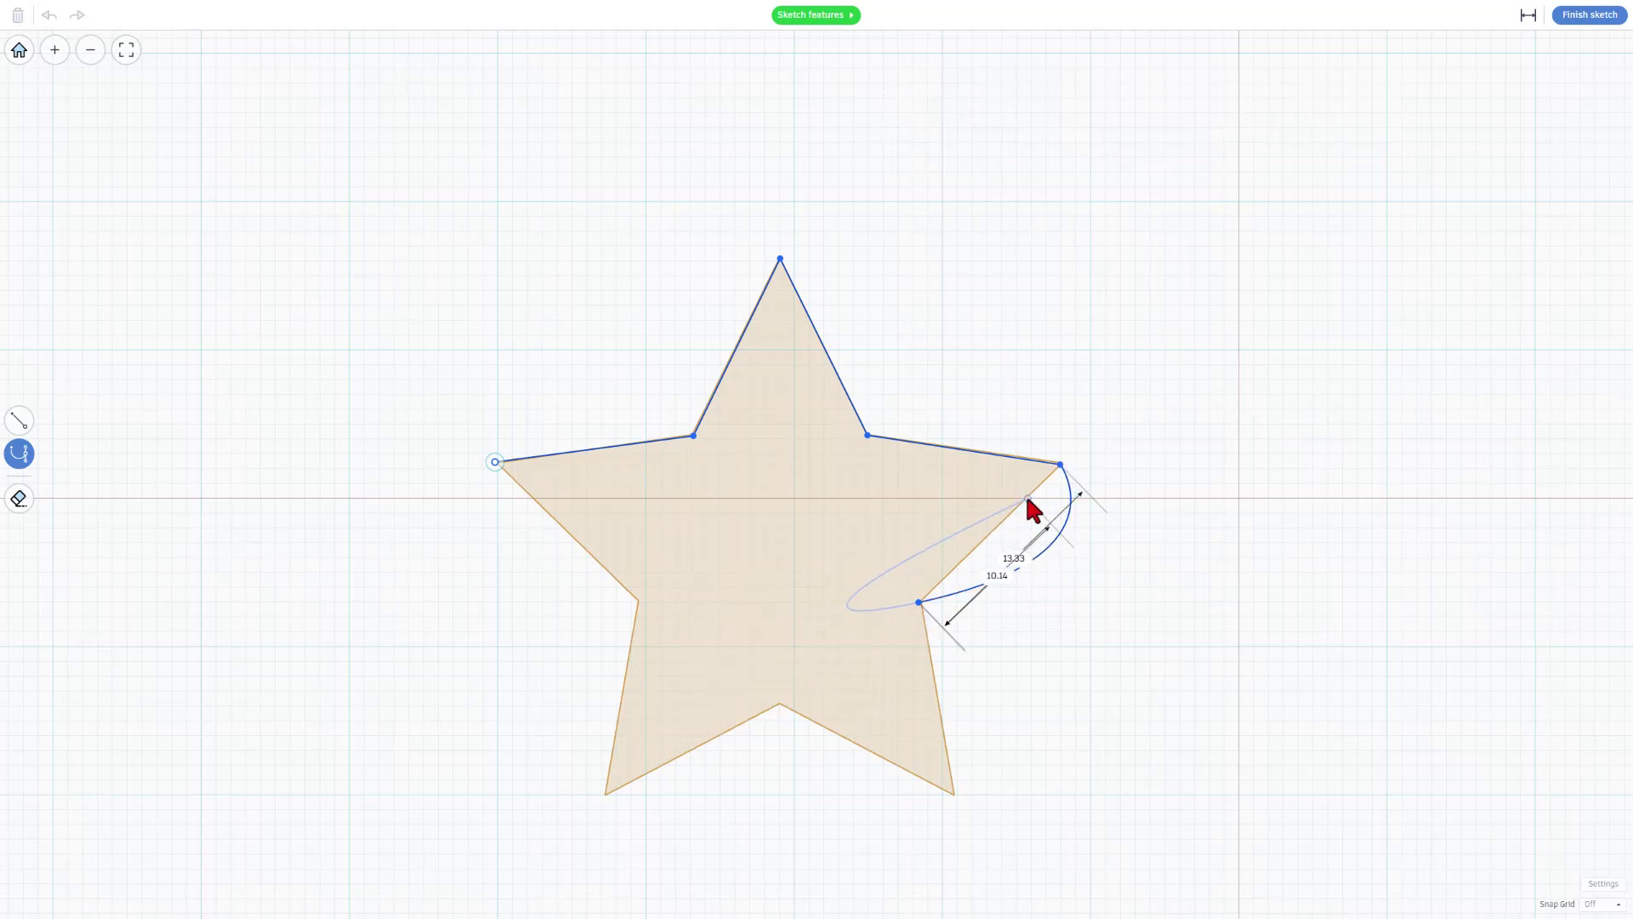
pyautogui.press('1')
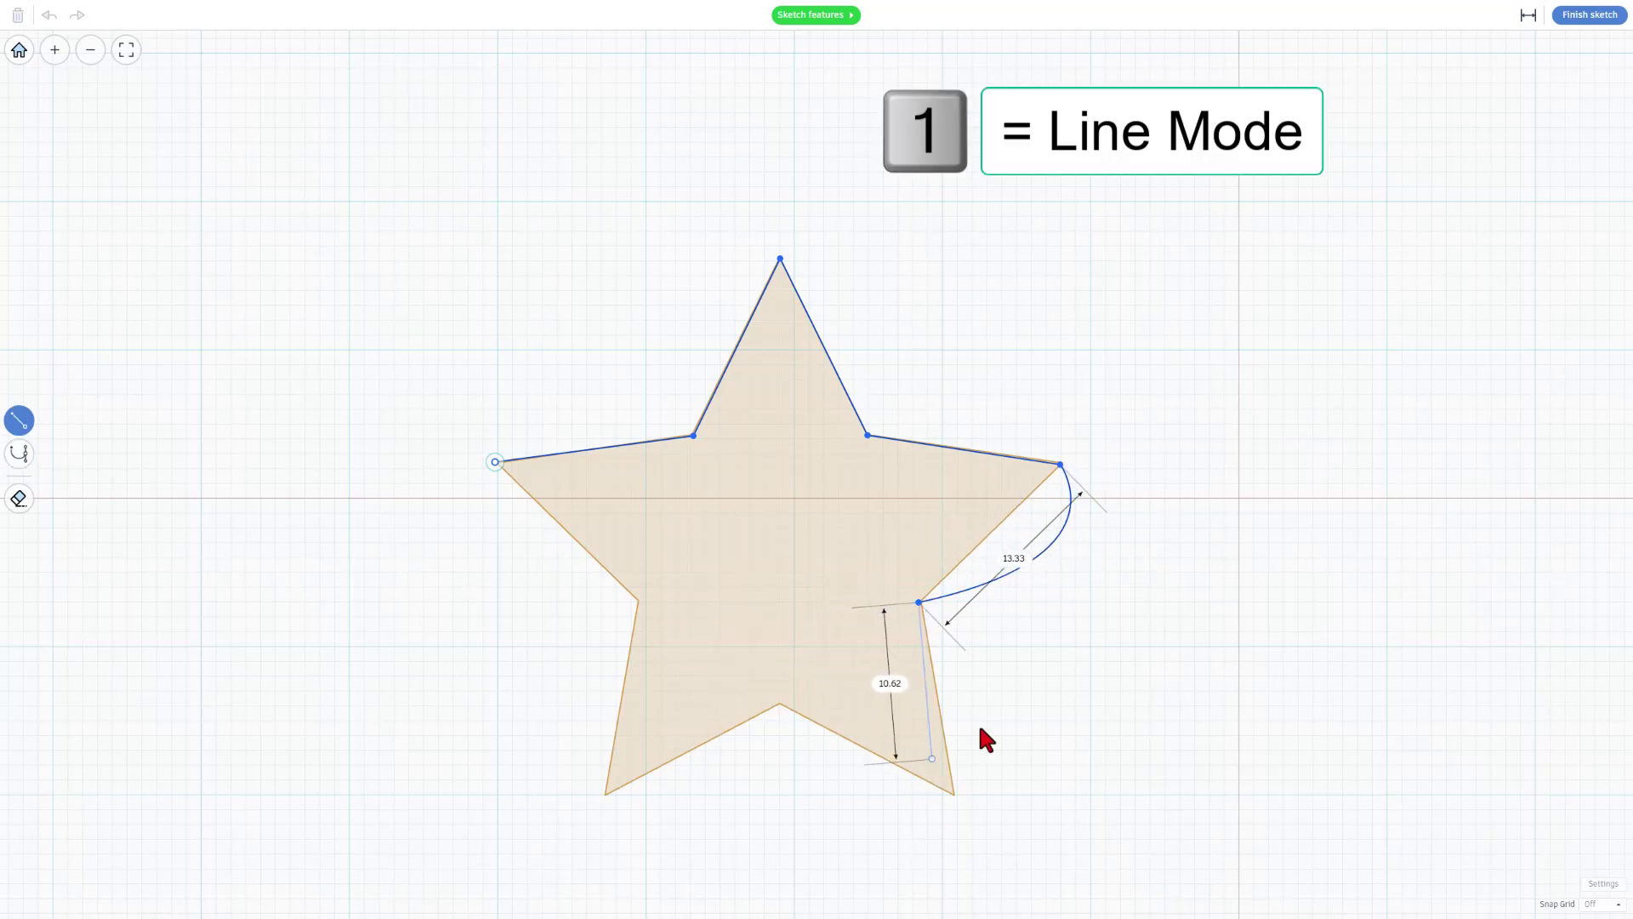
pyautogui.click(953, 794)
pyautogui.click(780, 705)
pyautogui.click(605, 794)
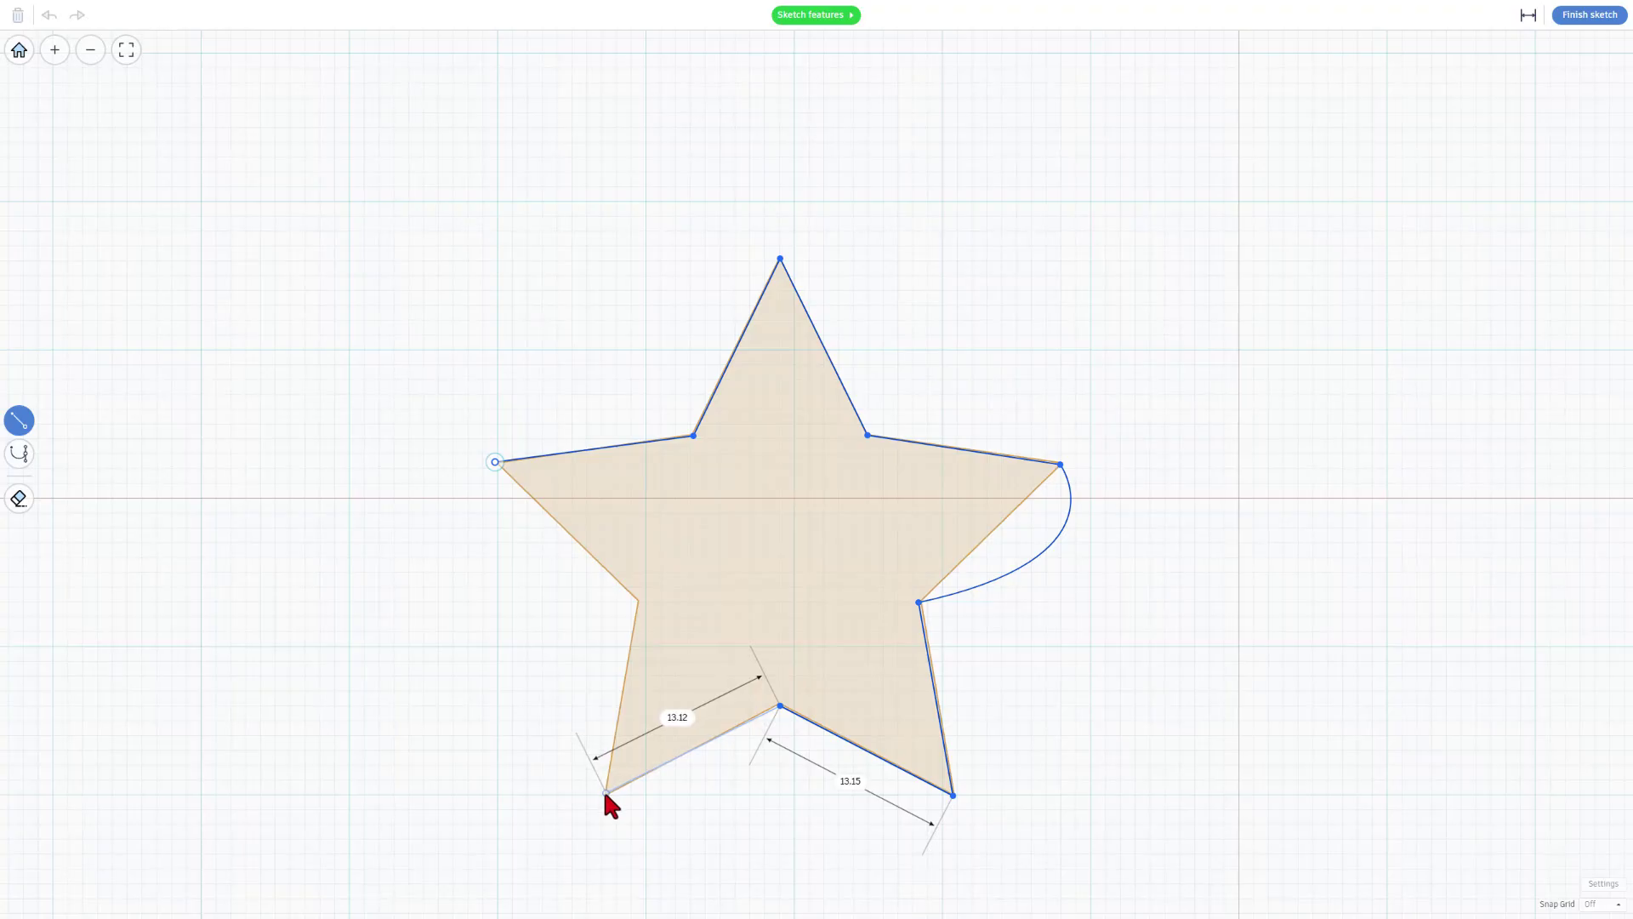
pyautogui.click(640, 600)
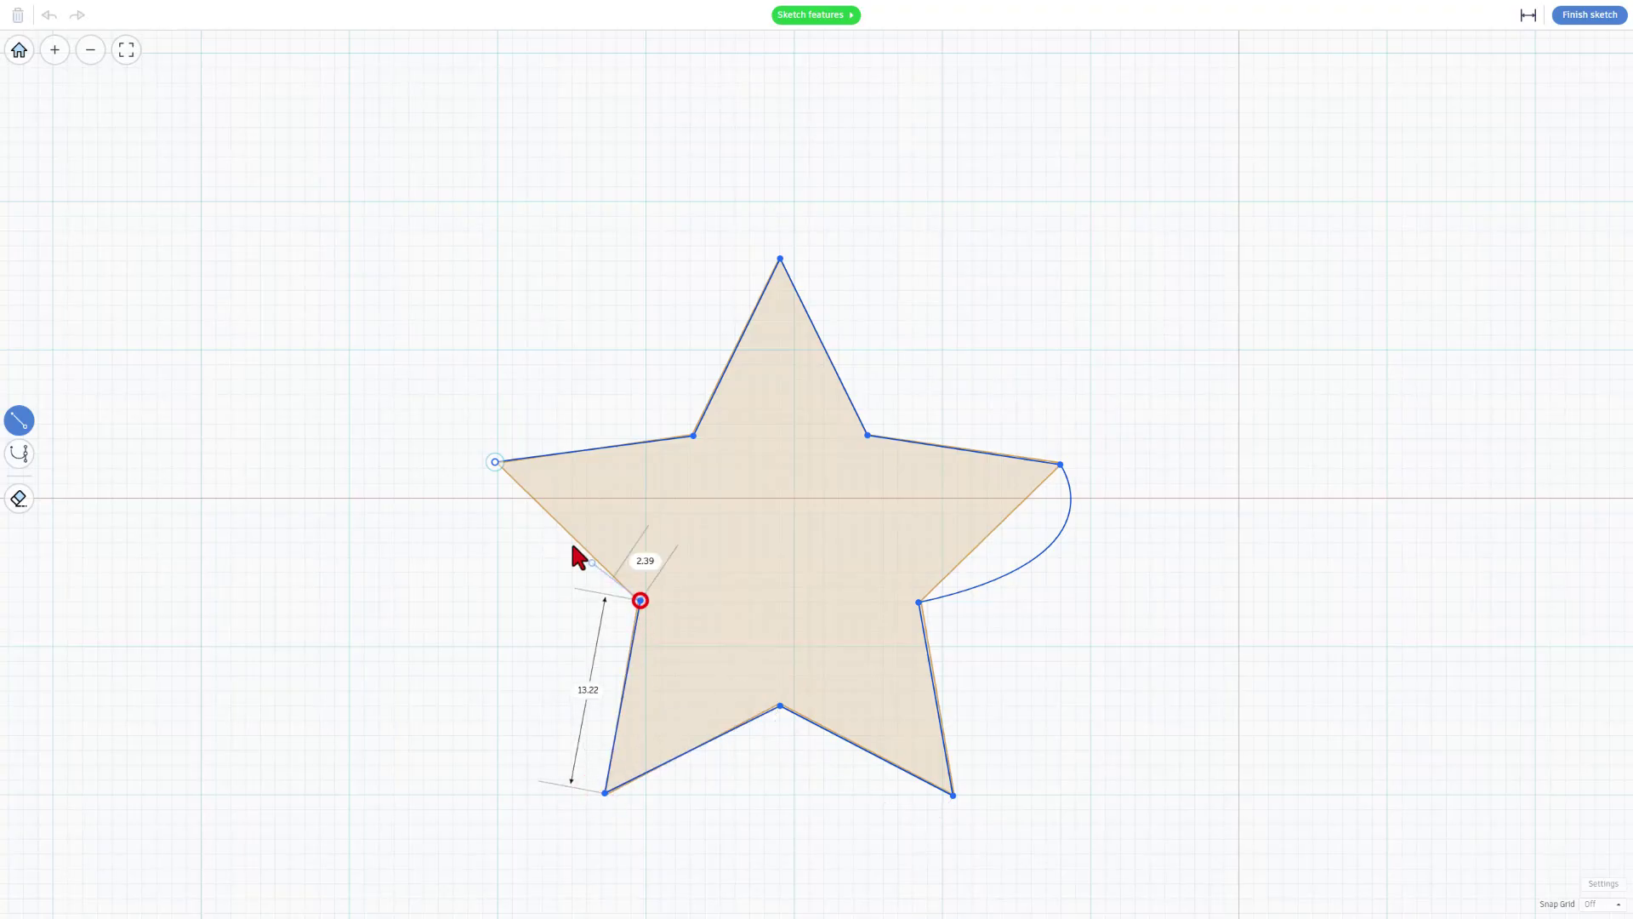
pyautogui.click(495, 462)
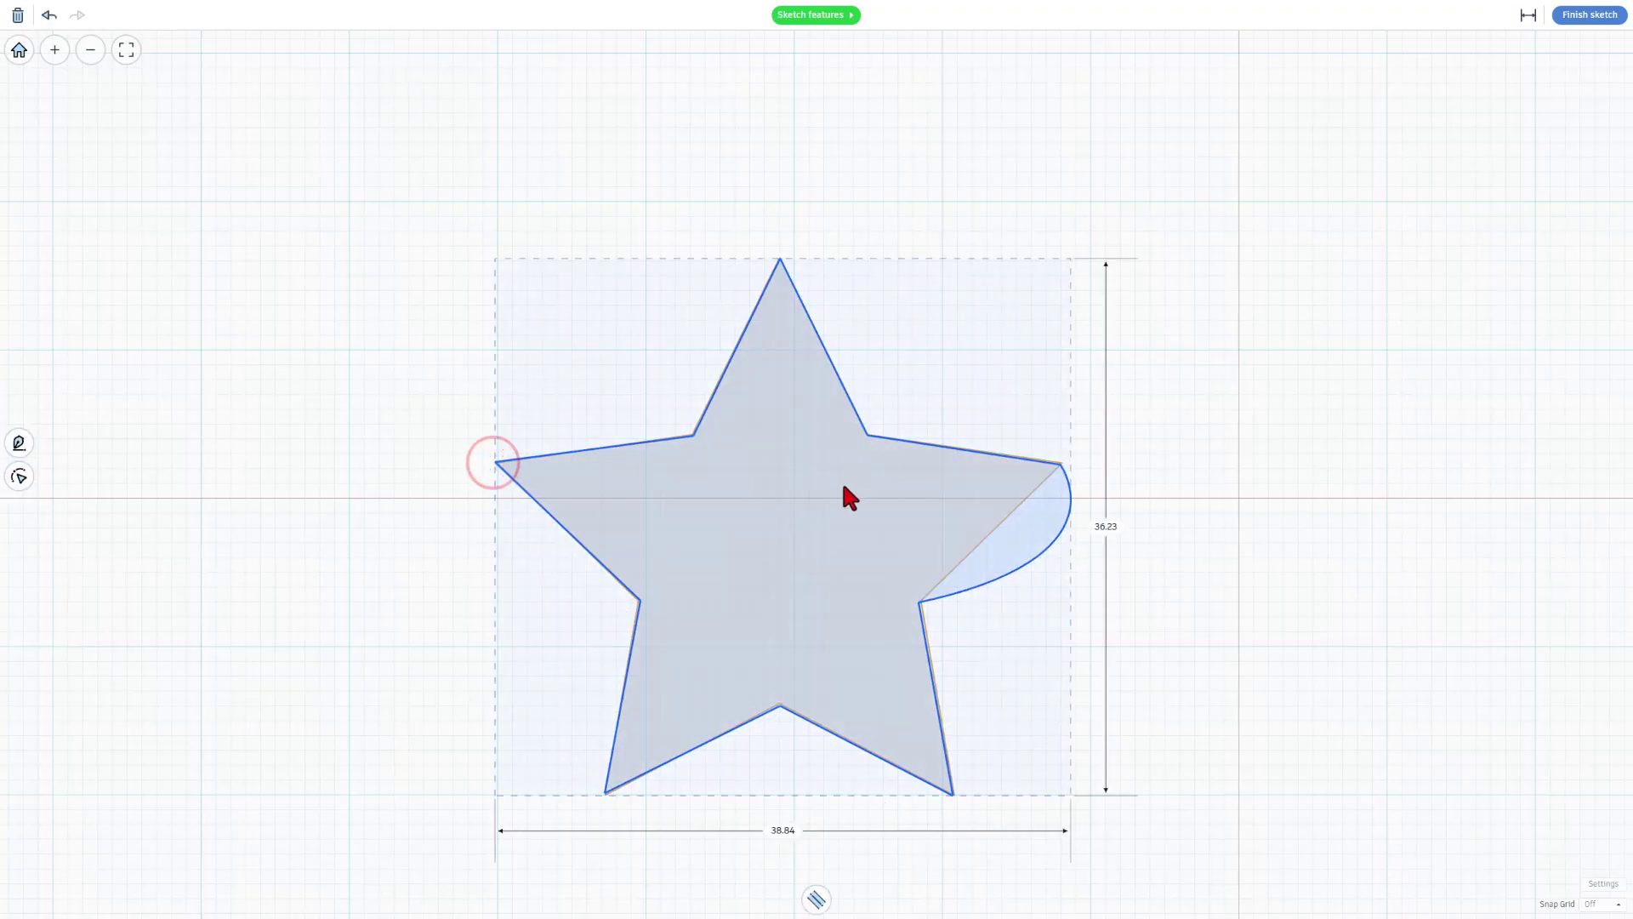
# - Hide the sketch dimensions and convert the star outline's bulging curve at the right tip to a straight line
pyautogui.click(801, 541)
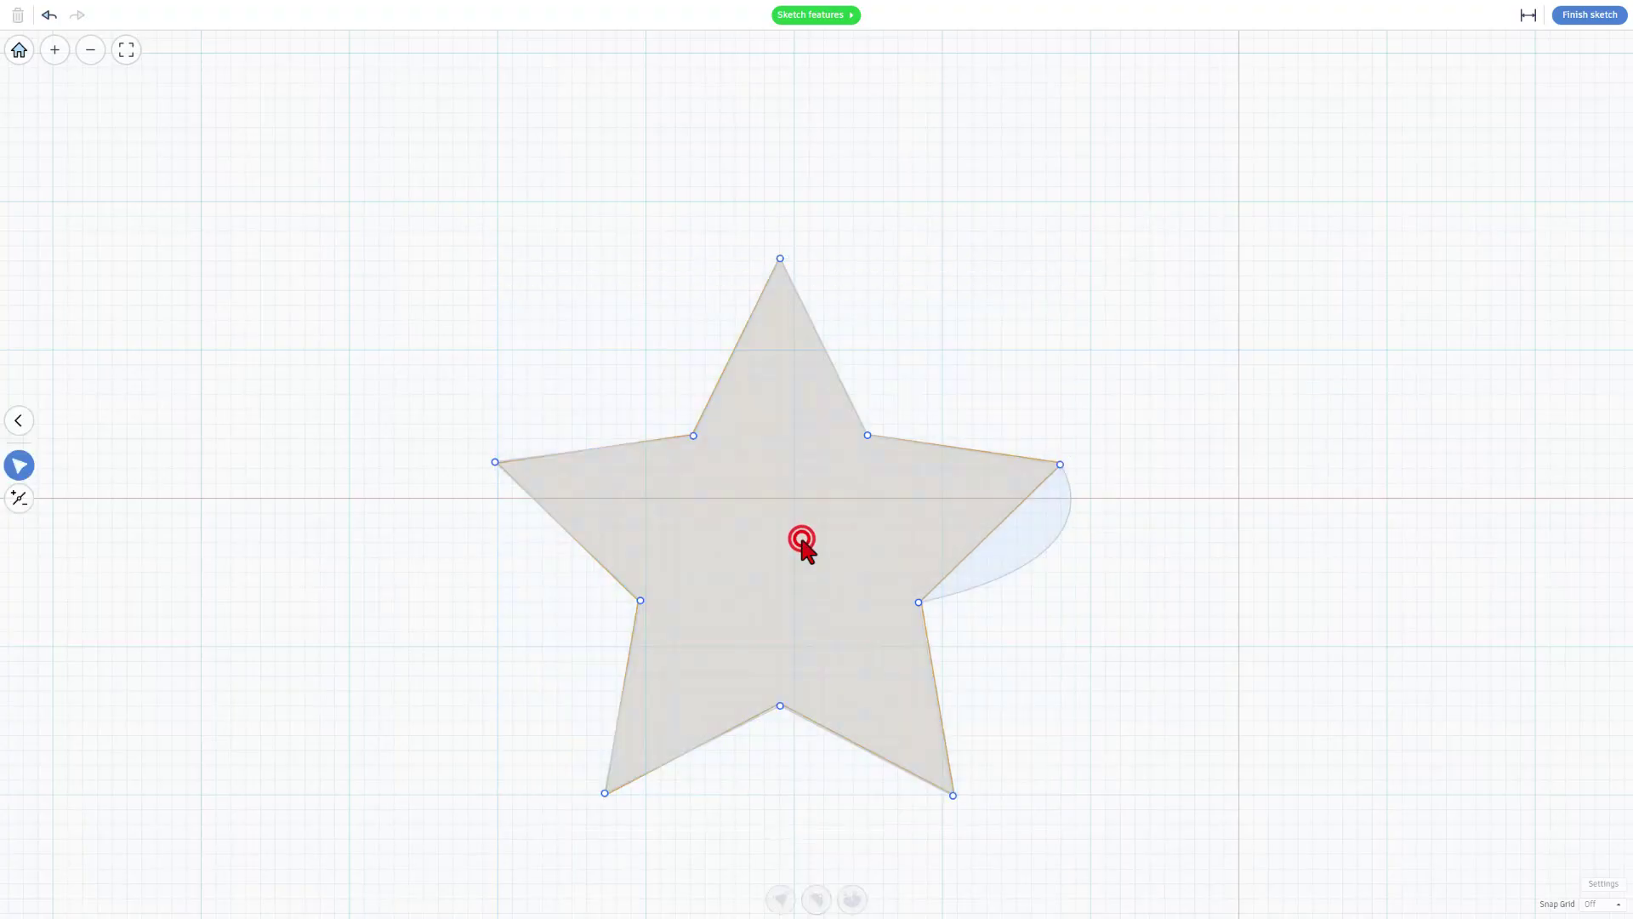
pyautogui.click(1029, 568)
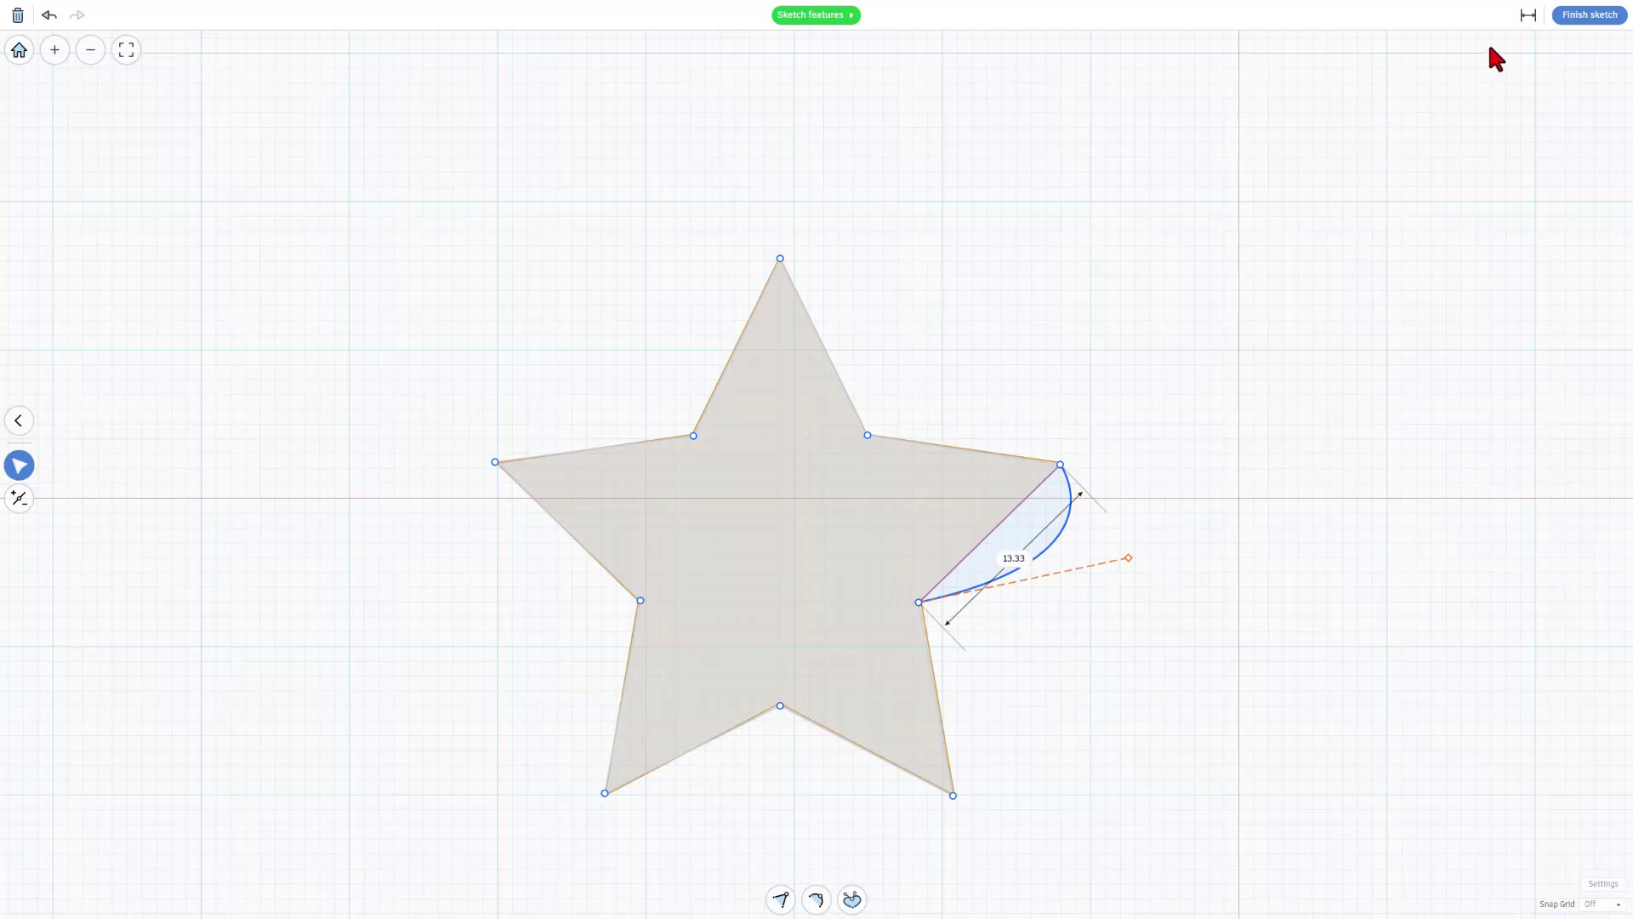
pyautogui.click(1527, 17)
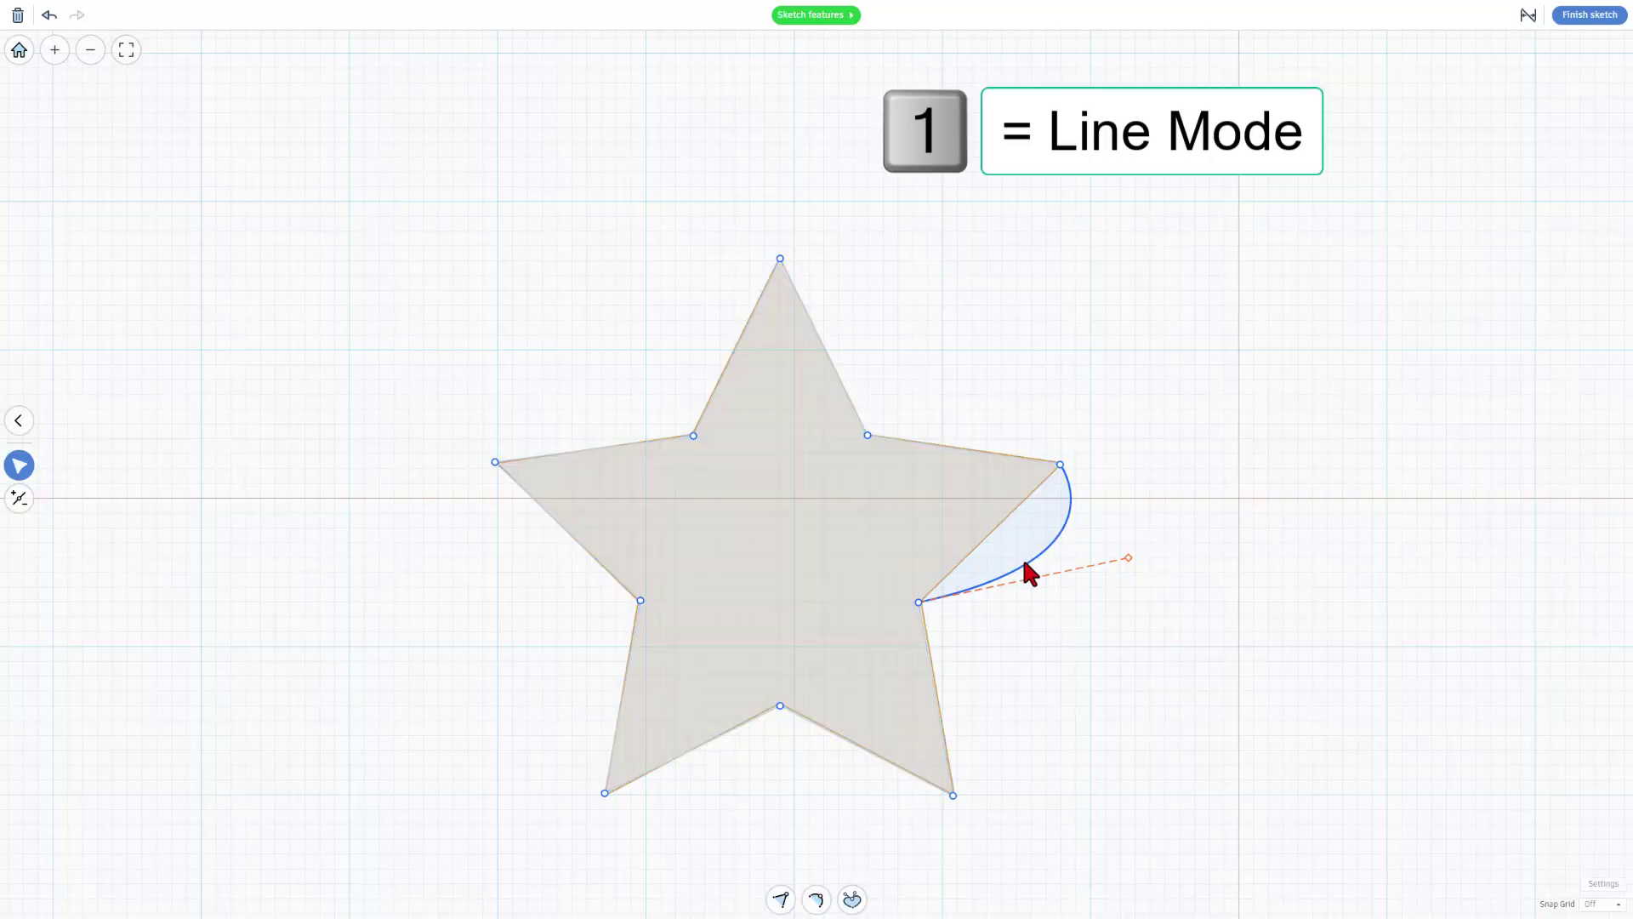
pyautogui.press('1')
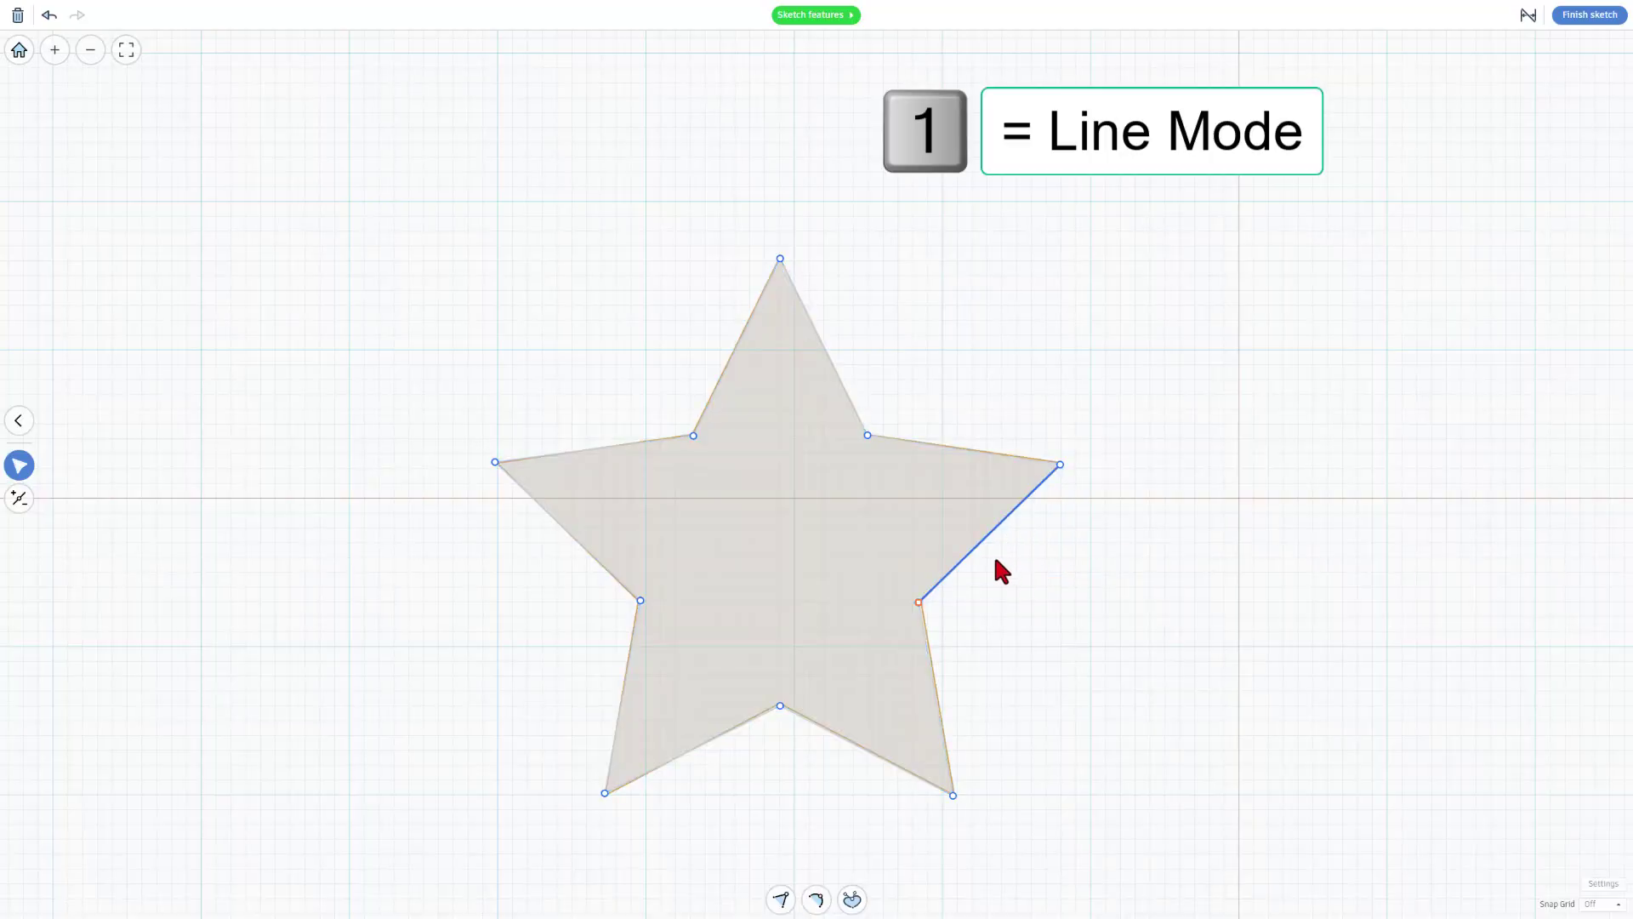
# - Try smoothing all of the star outline's points into curves, and undo the smoothing
pyautogui.click(790, 522)
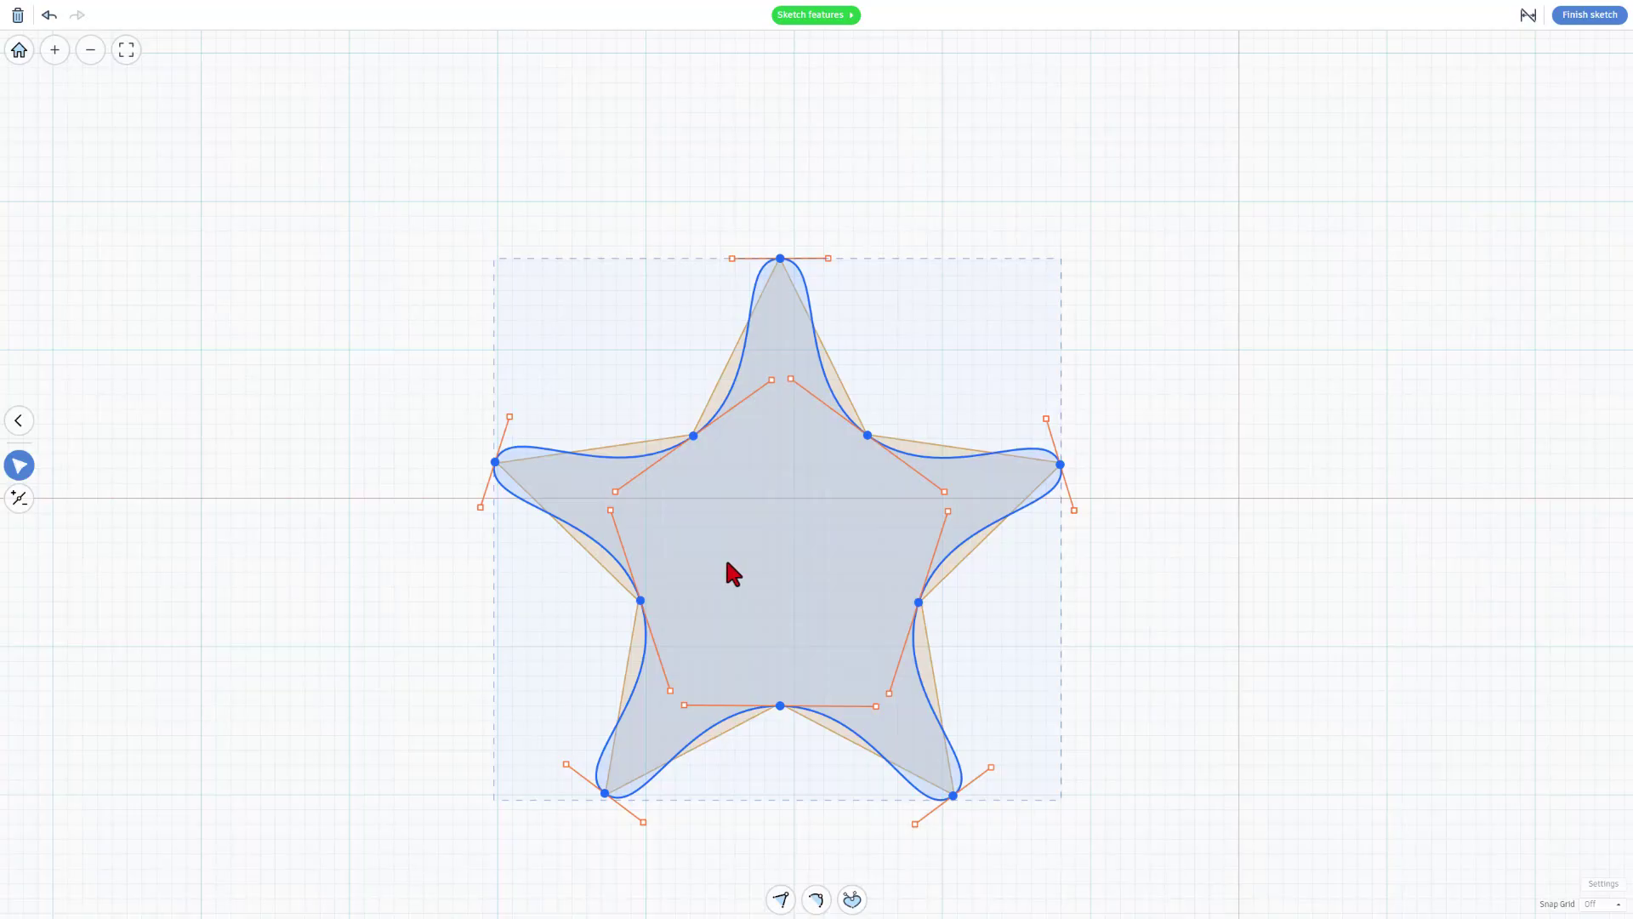
pyautogui.click(770, 534)
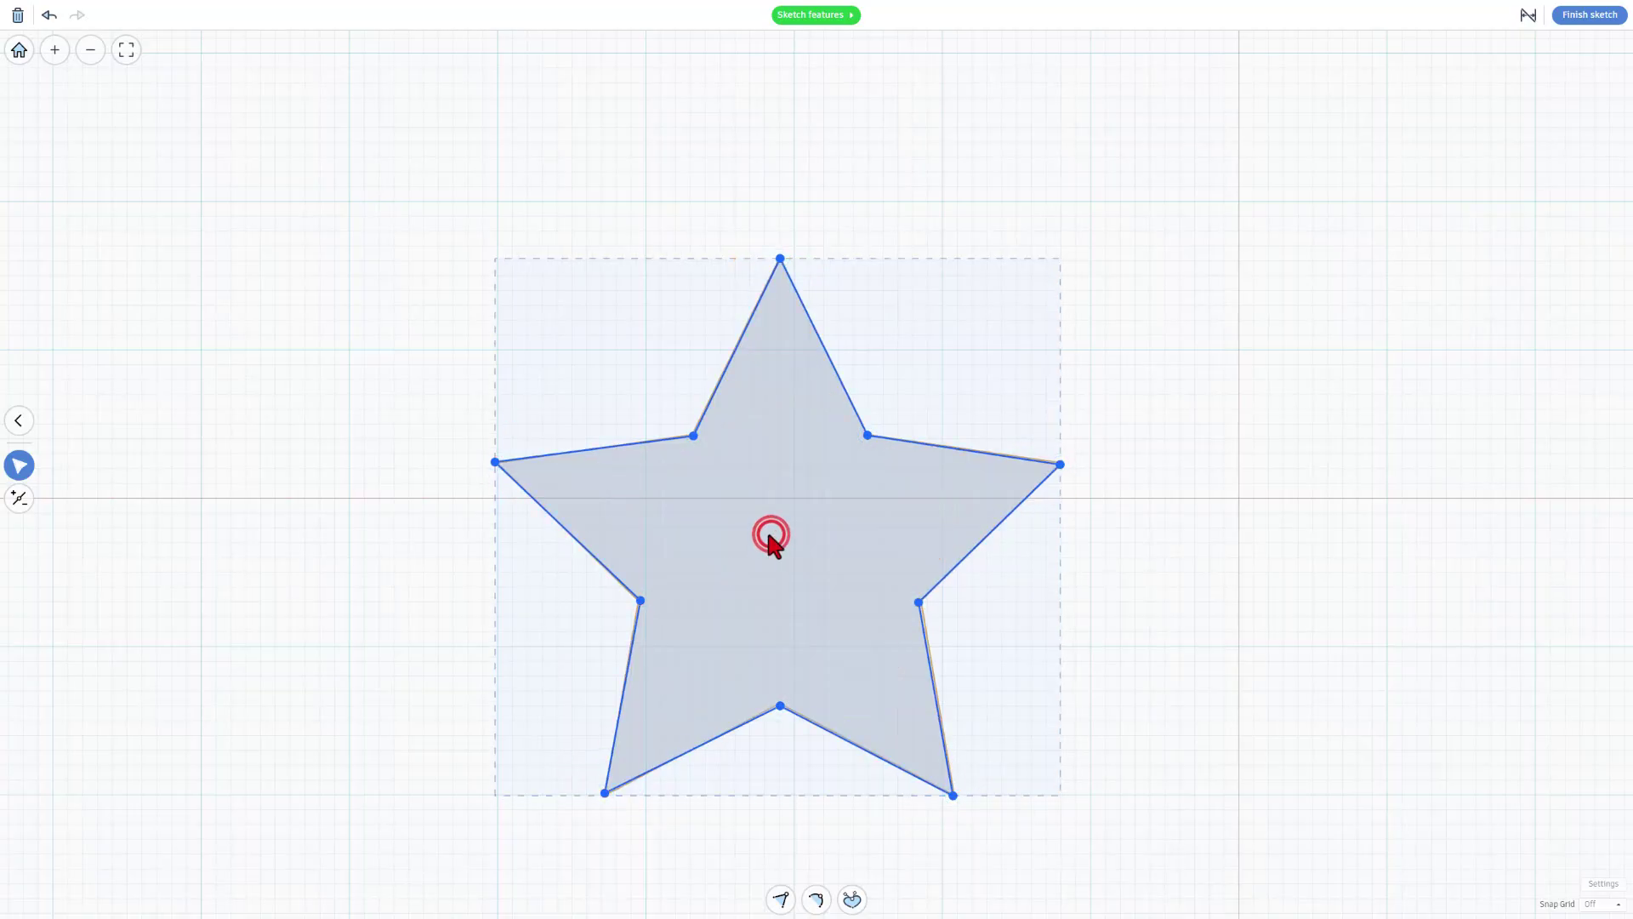
pyautogui.hotkey('ctrl', 'z')
# - Give the star outline a stroke of width 1.0 with Inside alignment and Sharp joins, and finish the sketch
pyautogui.click(1174, 425)
pyautogui.click(1169, 536)
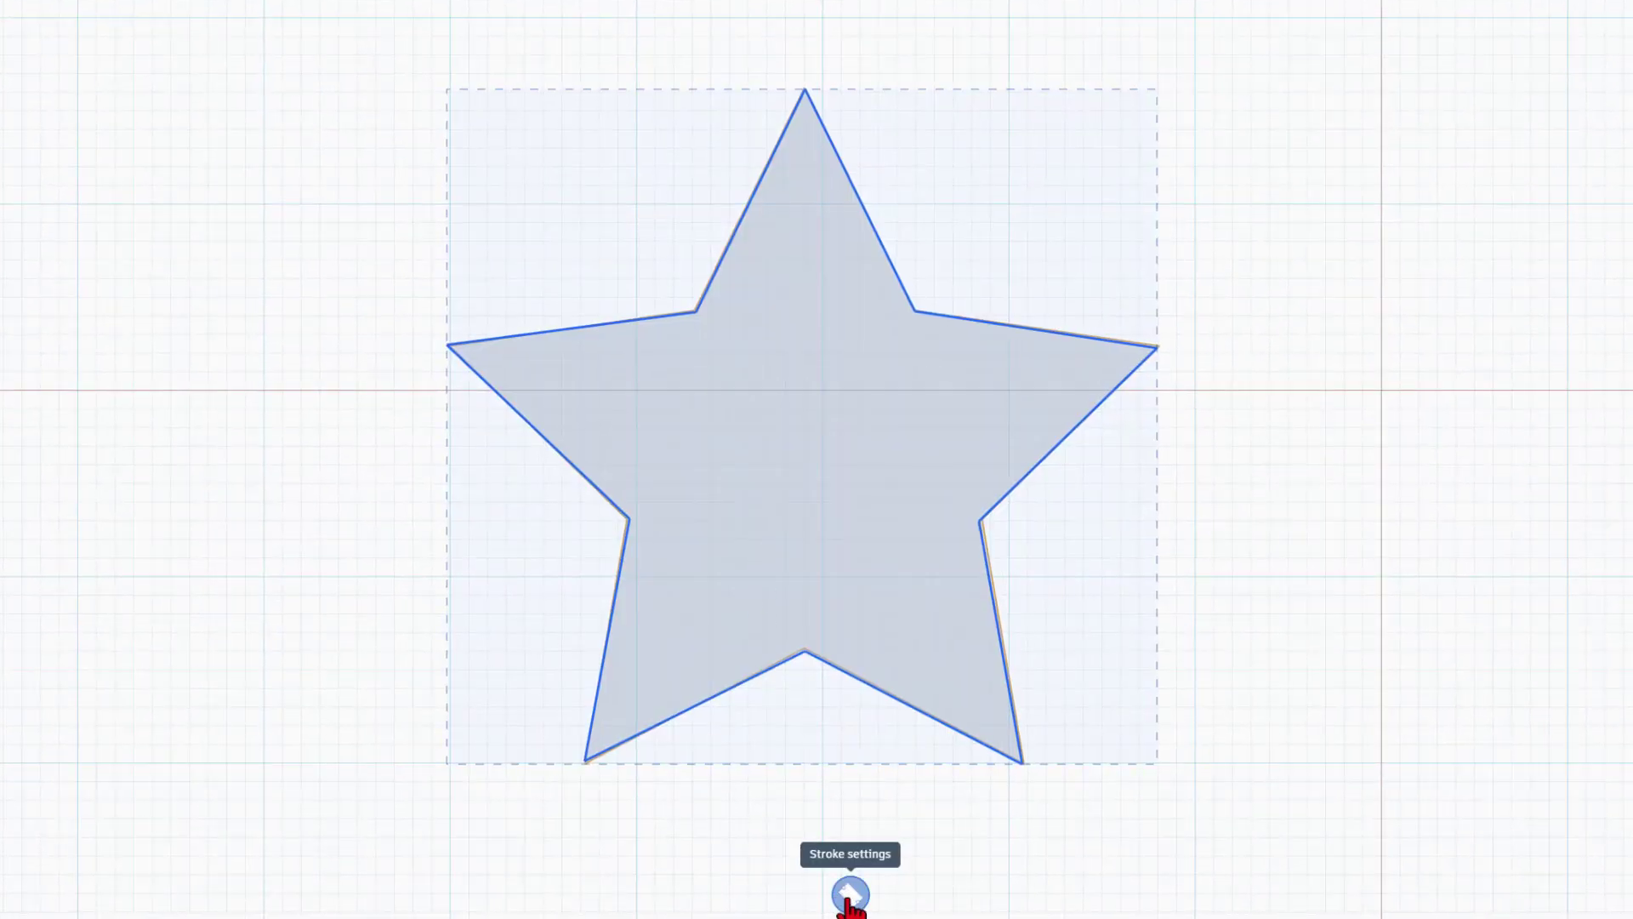
pyautogui.click(850, 896)
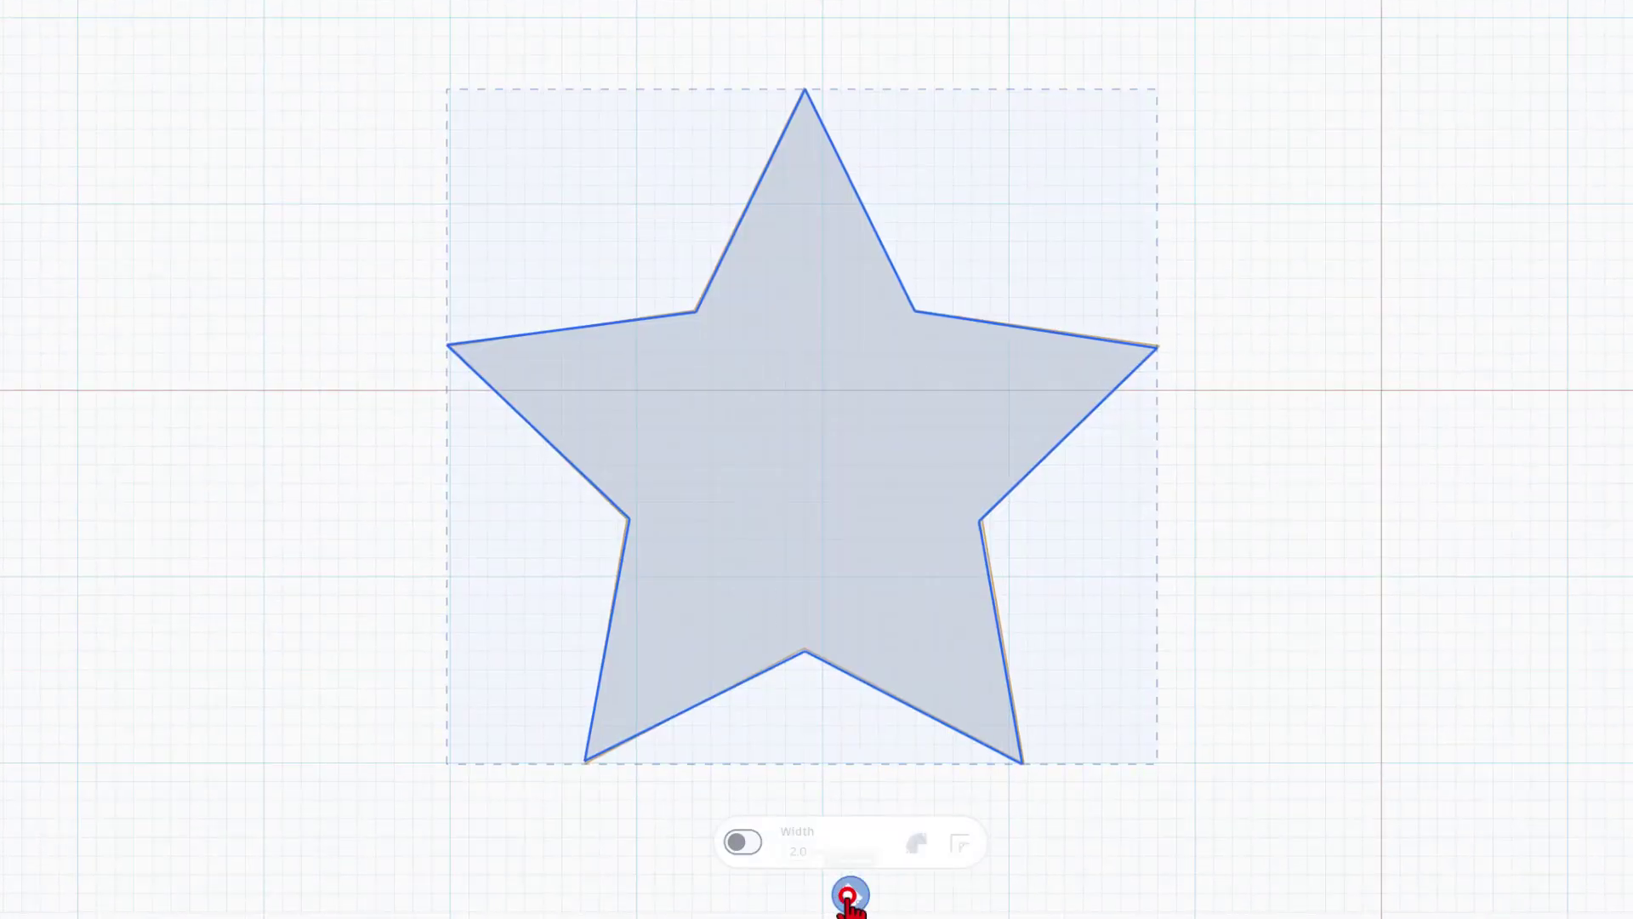
pyautogui.click(743, 847)
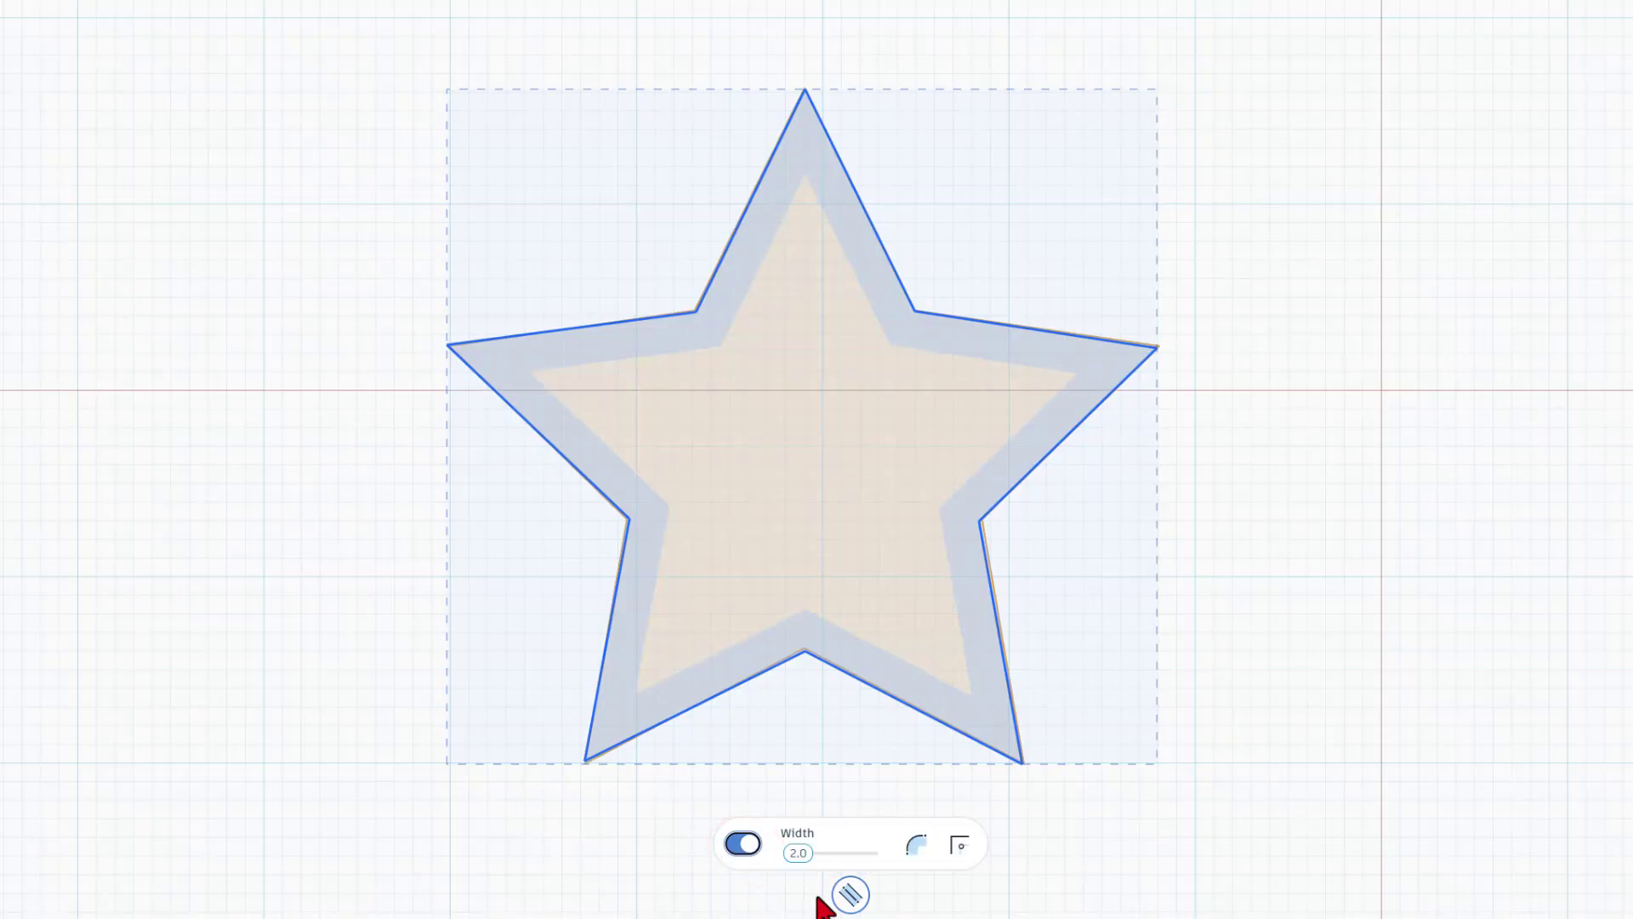
pyautogui.click(793, 850)
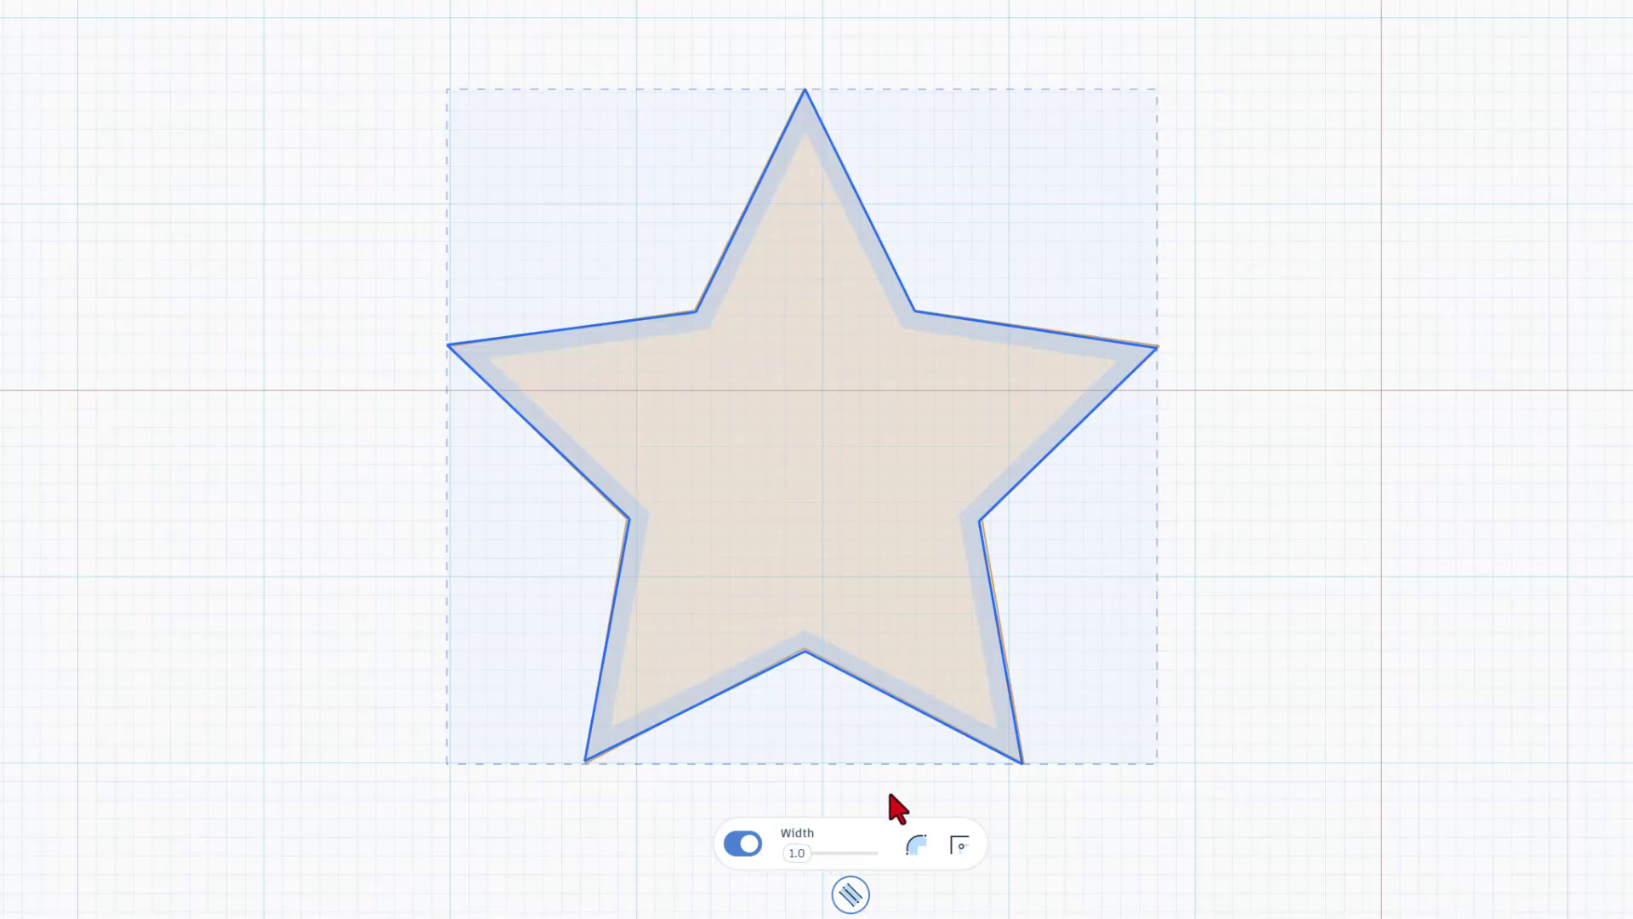
pyautogui.click(913, 847)
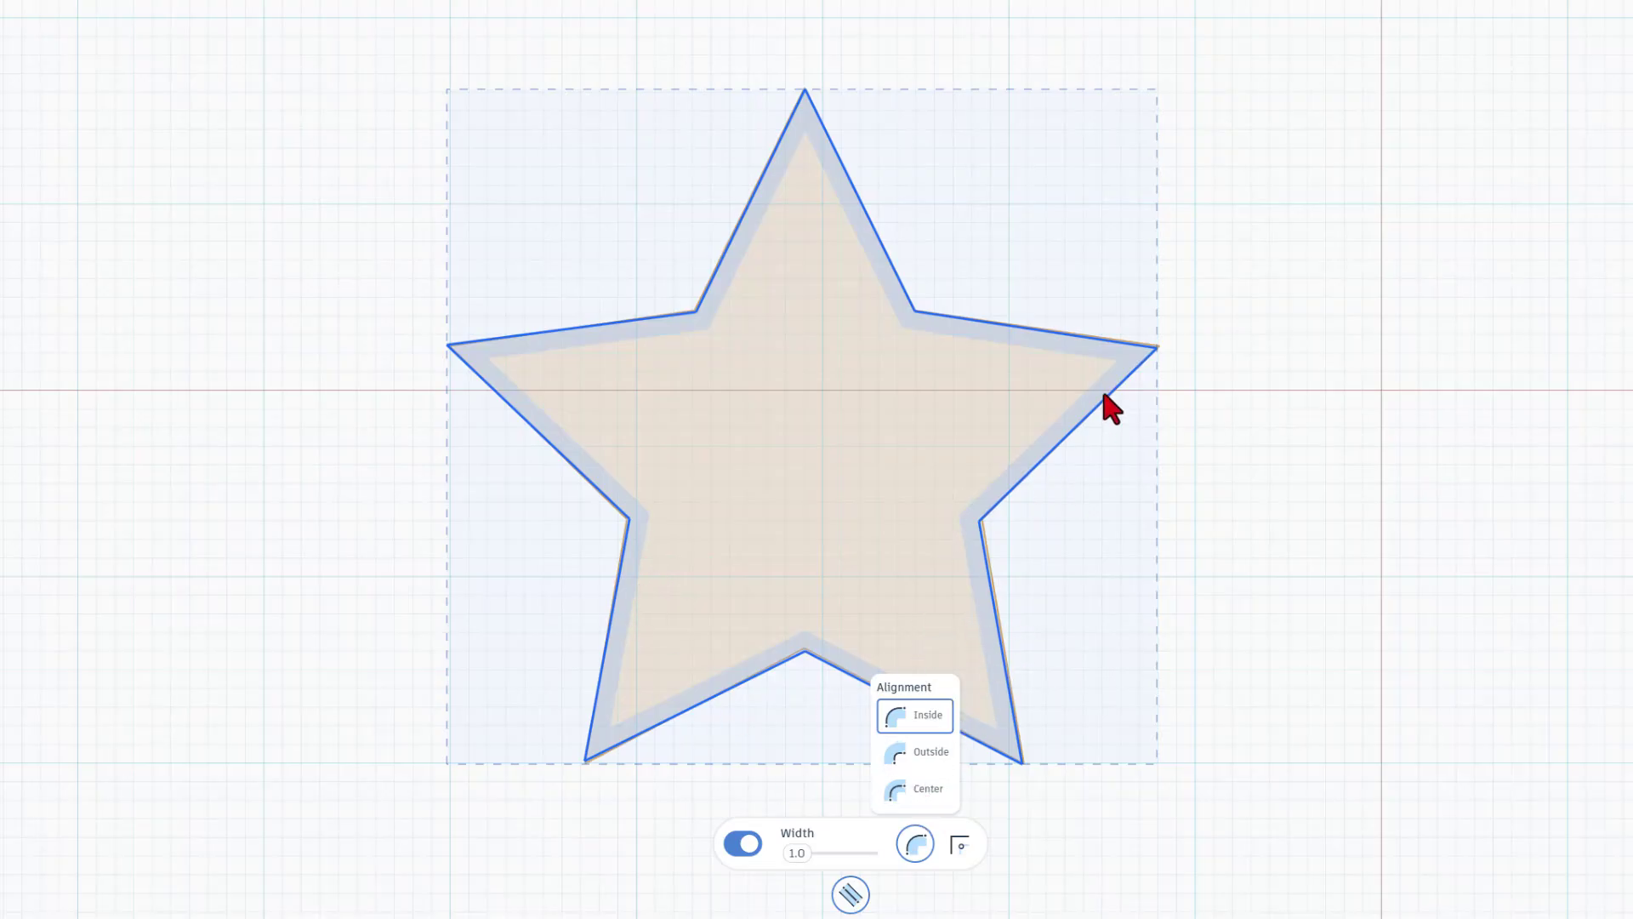
pyautogui.click(965, 845)
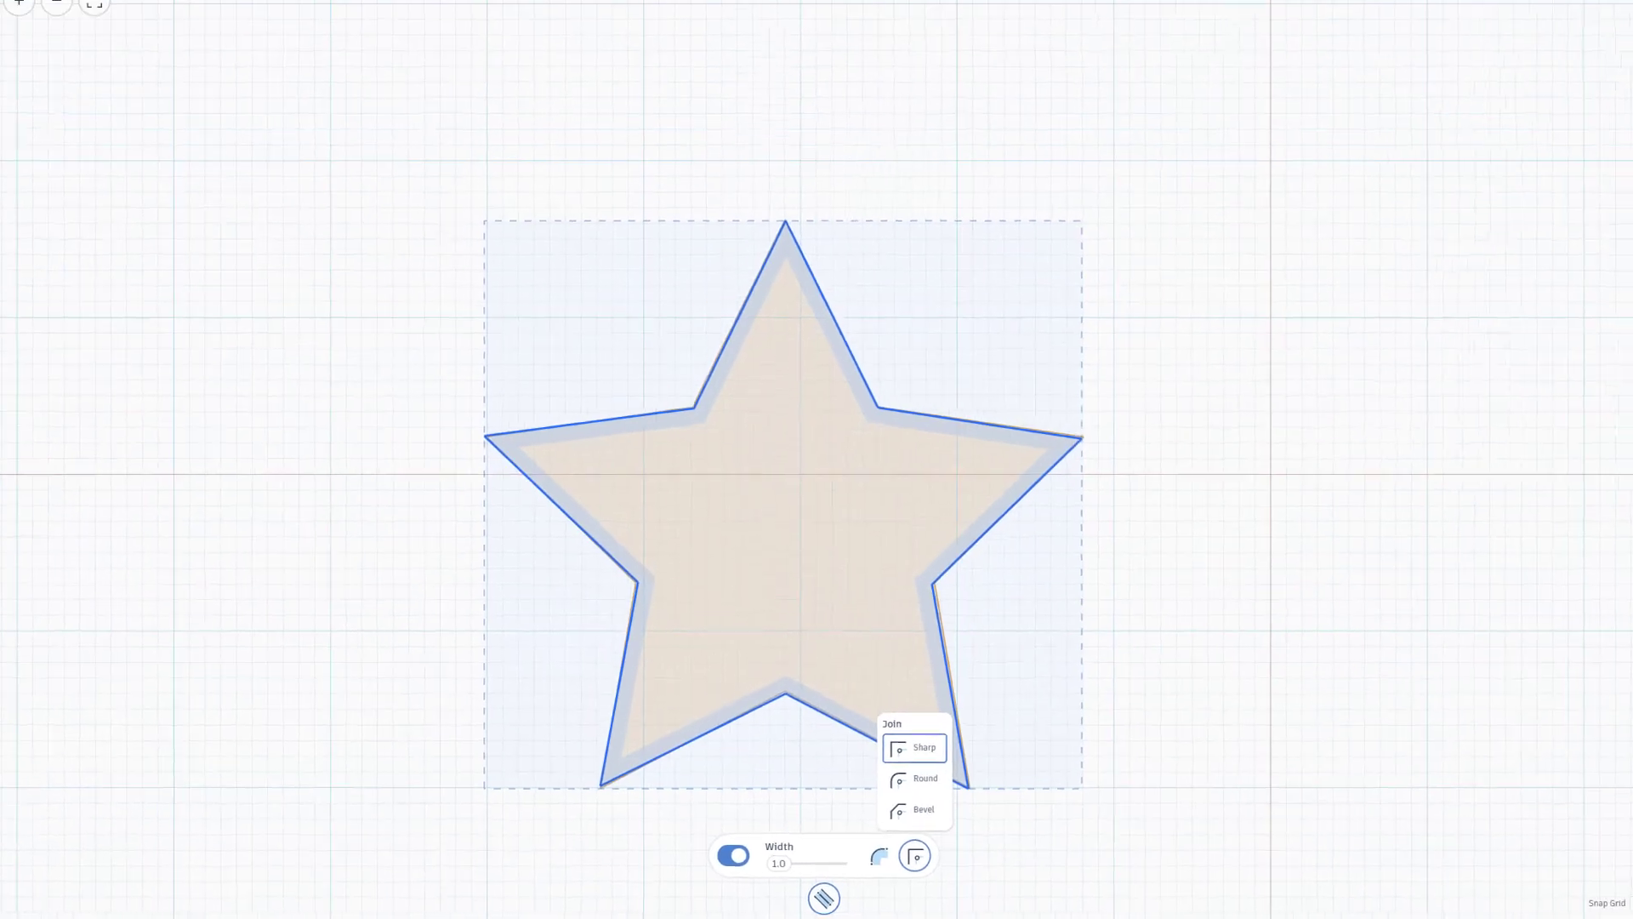
pyautogui.click(1587, 26)
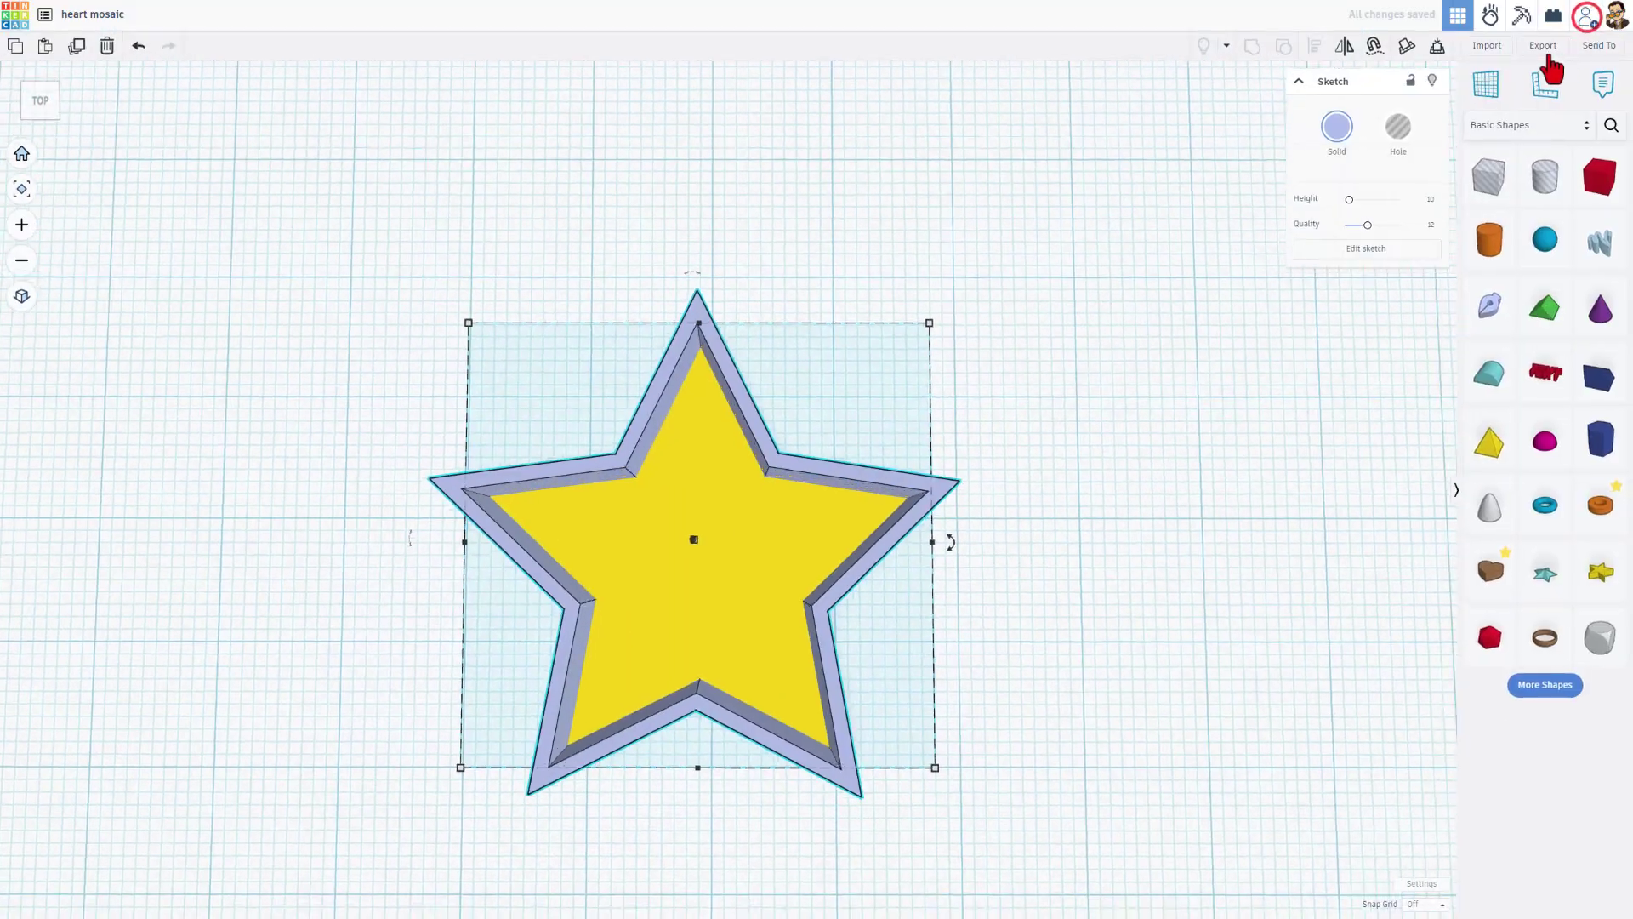
# - Delete the yellow reference star inside the sketched star frame
pyautogui.moveTo(994, 583); pyautogui.dragTo(783, 522, button='right')
pyautogui.click(738, 492)
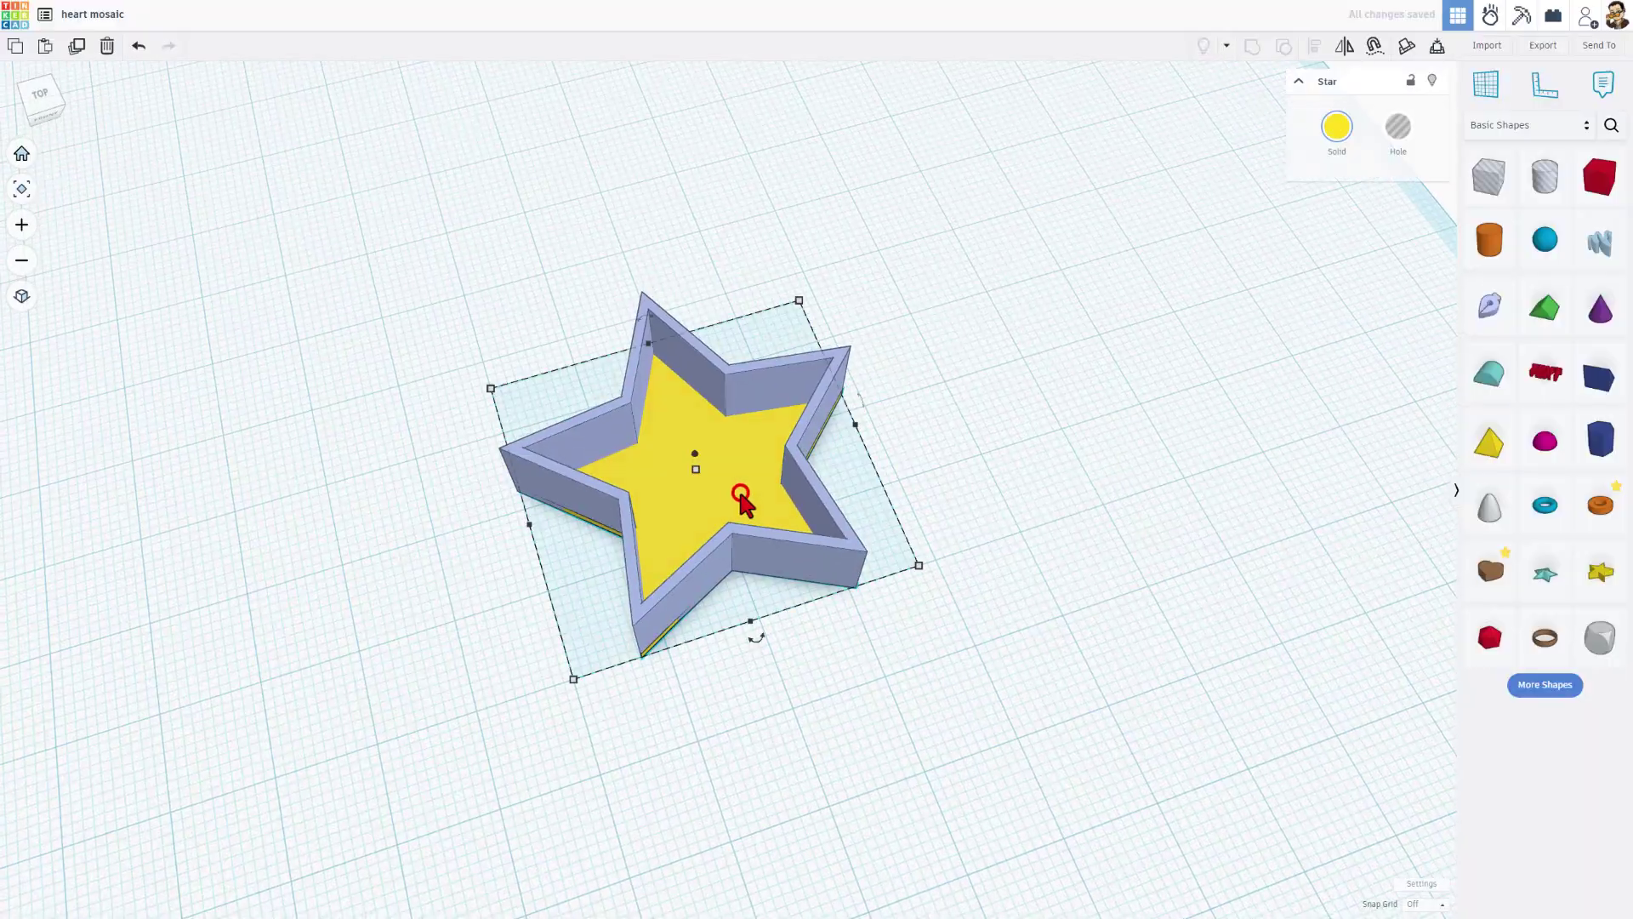
pyautogui.press('Delete')
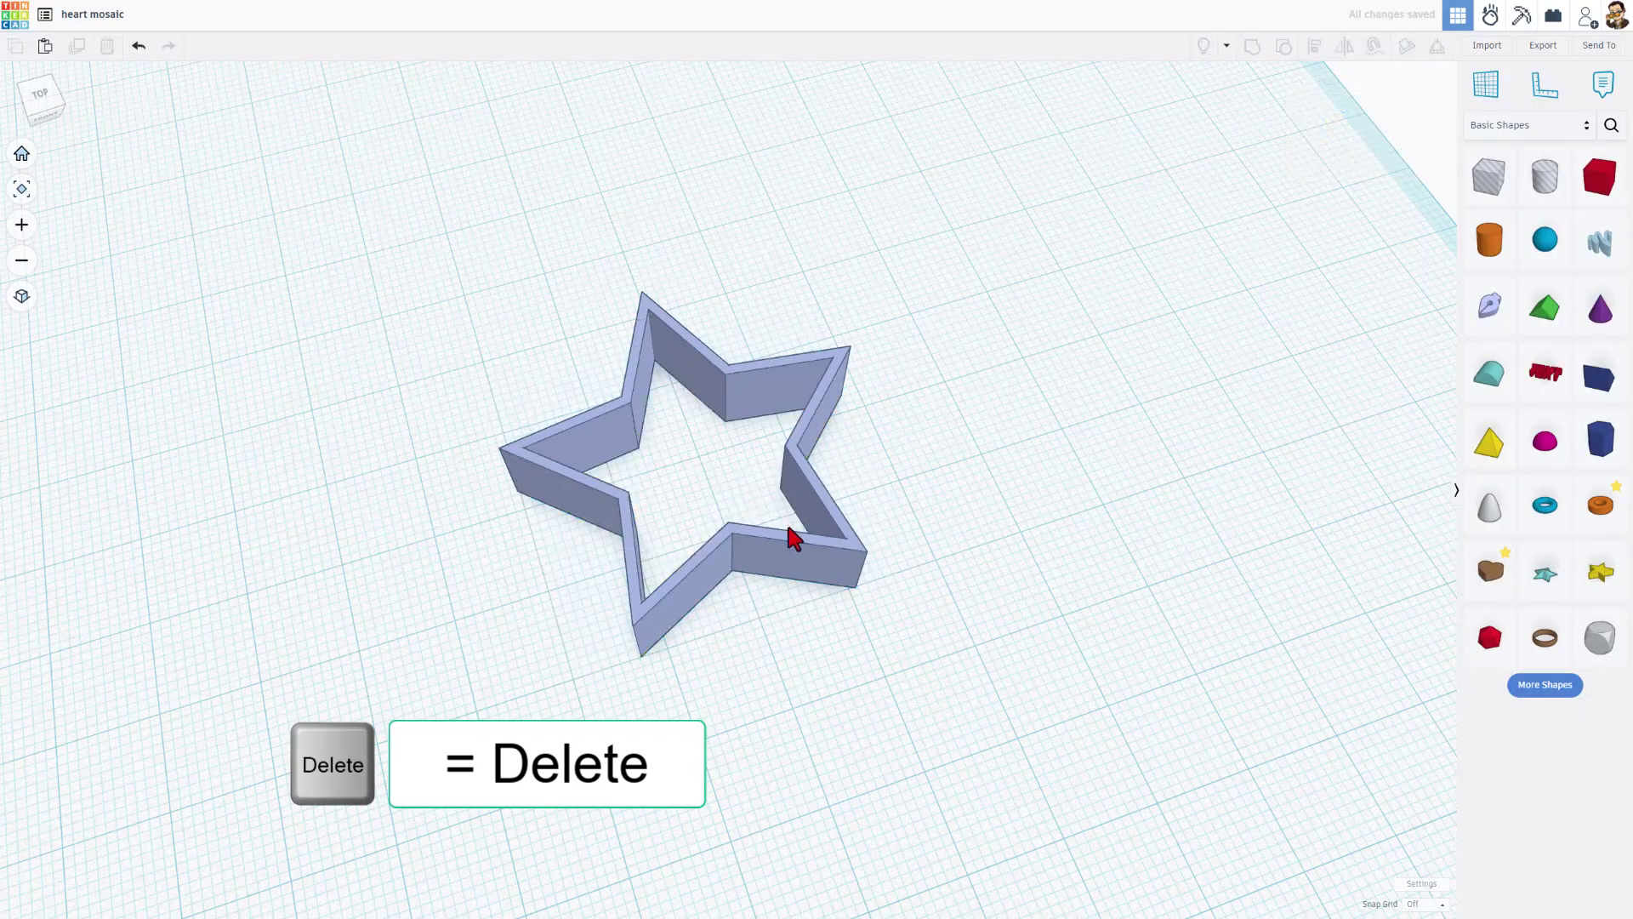
# - Set the height of the star frame to 2 mm
pyautogui.moveTo(749, 500); pyautogui.dragTo(716, 460, button='right')
pyautogui.click(716, 459)
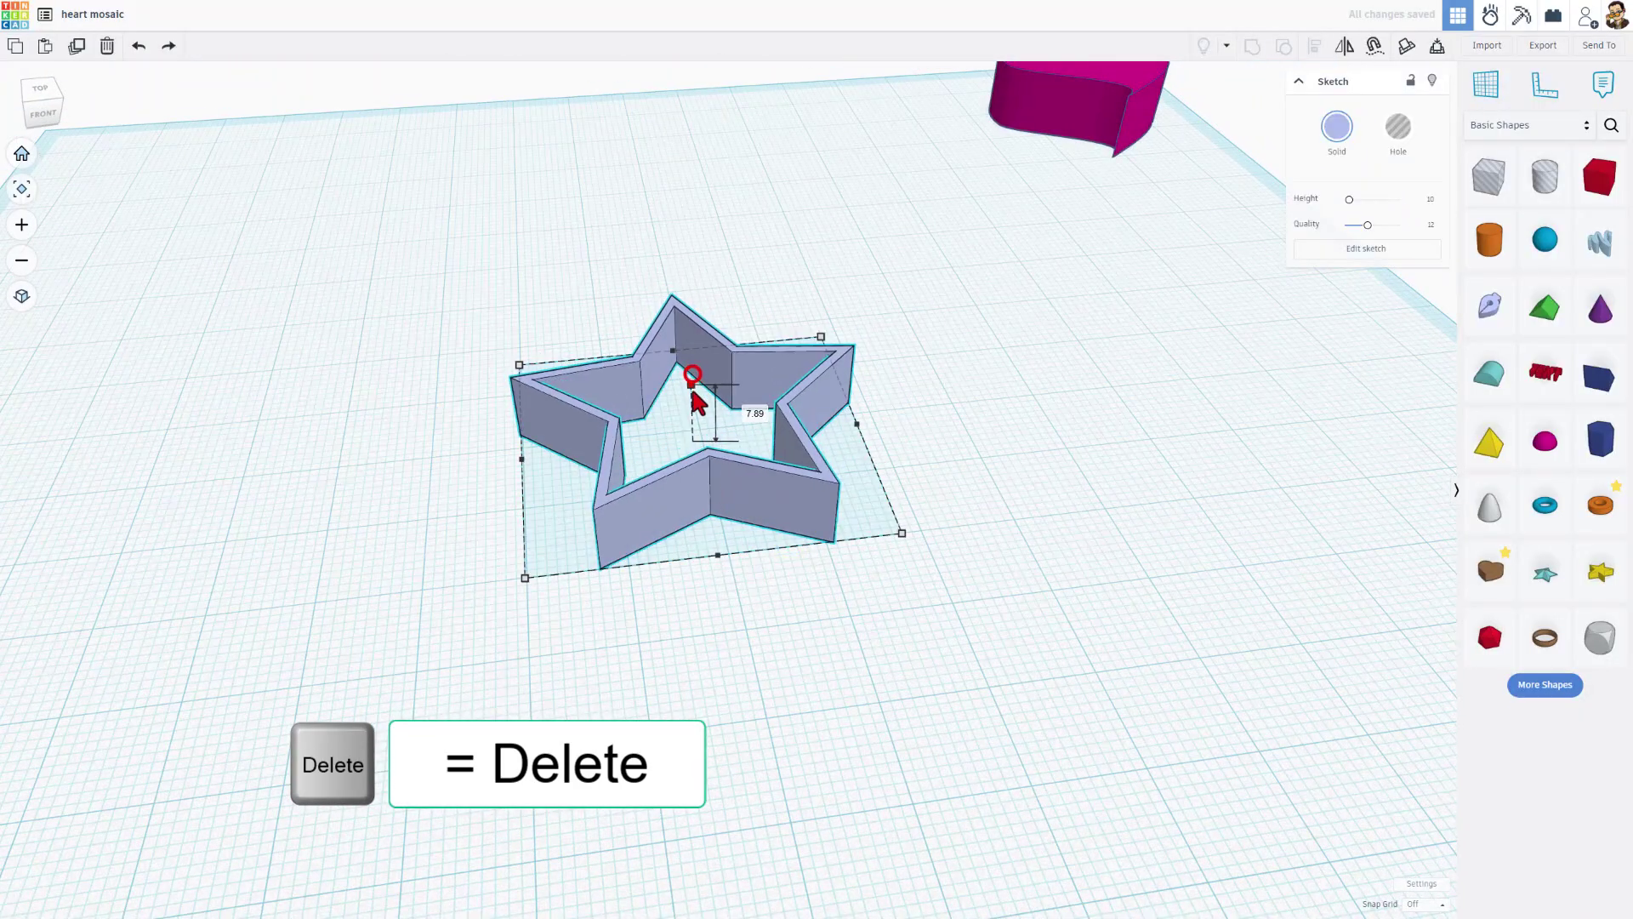
pyautogui.click(747, 414)
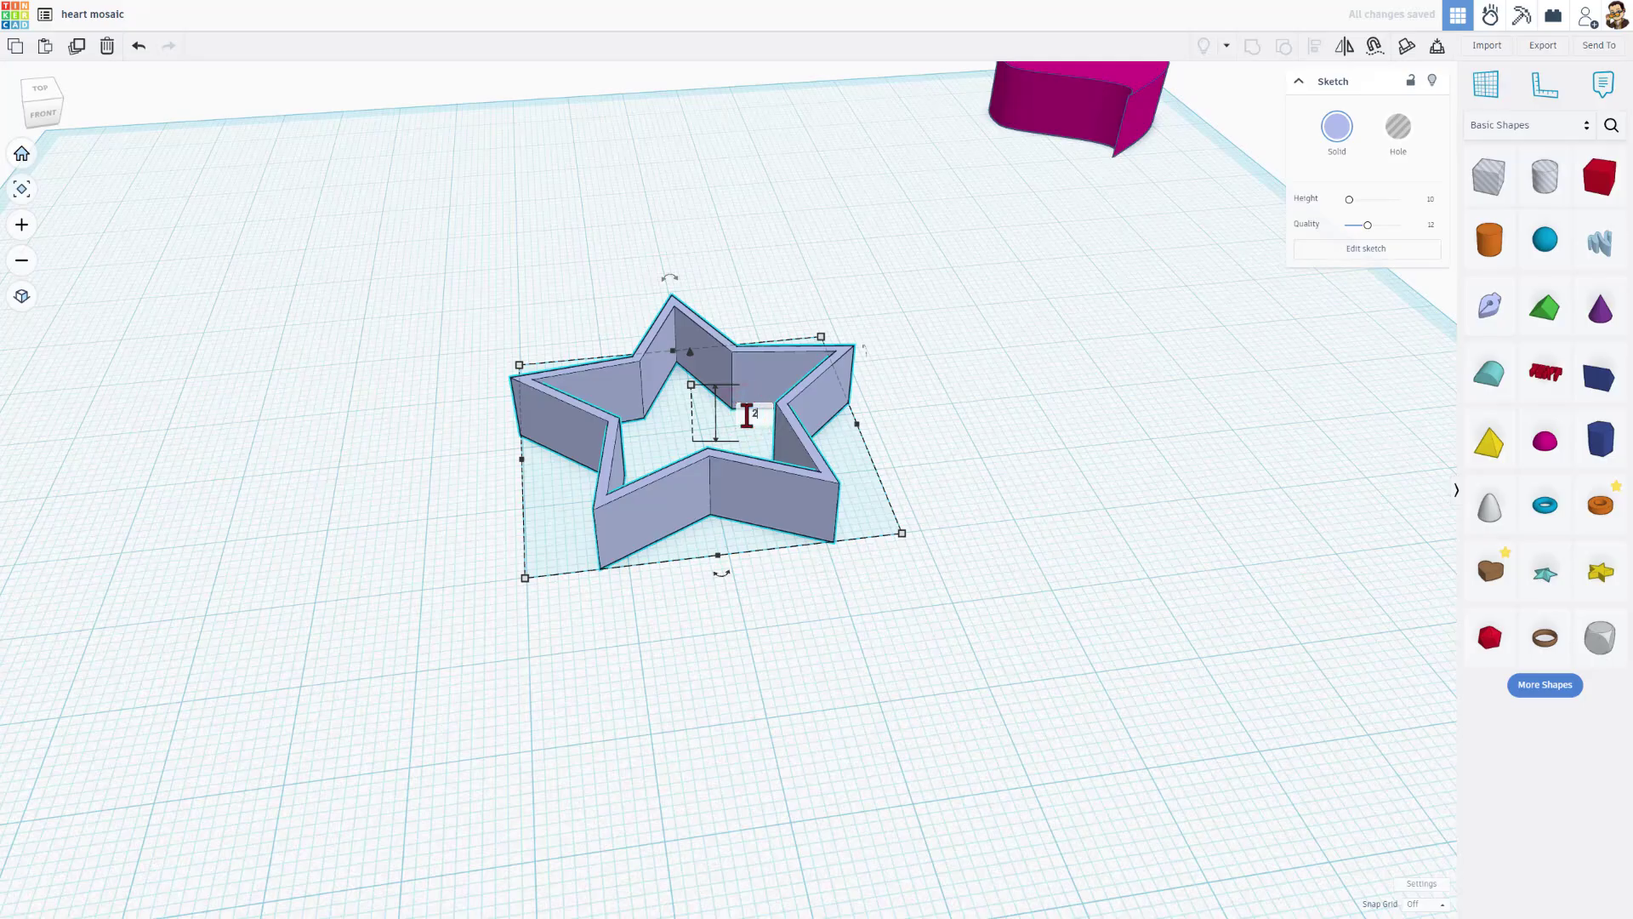
pyautogui.write('2')
pyautogui.press('Return')
pyautogui.moveTo(747, 414); pyautogui.dragTo(652, 597, button='right')
pyautogui.click(687, 518)
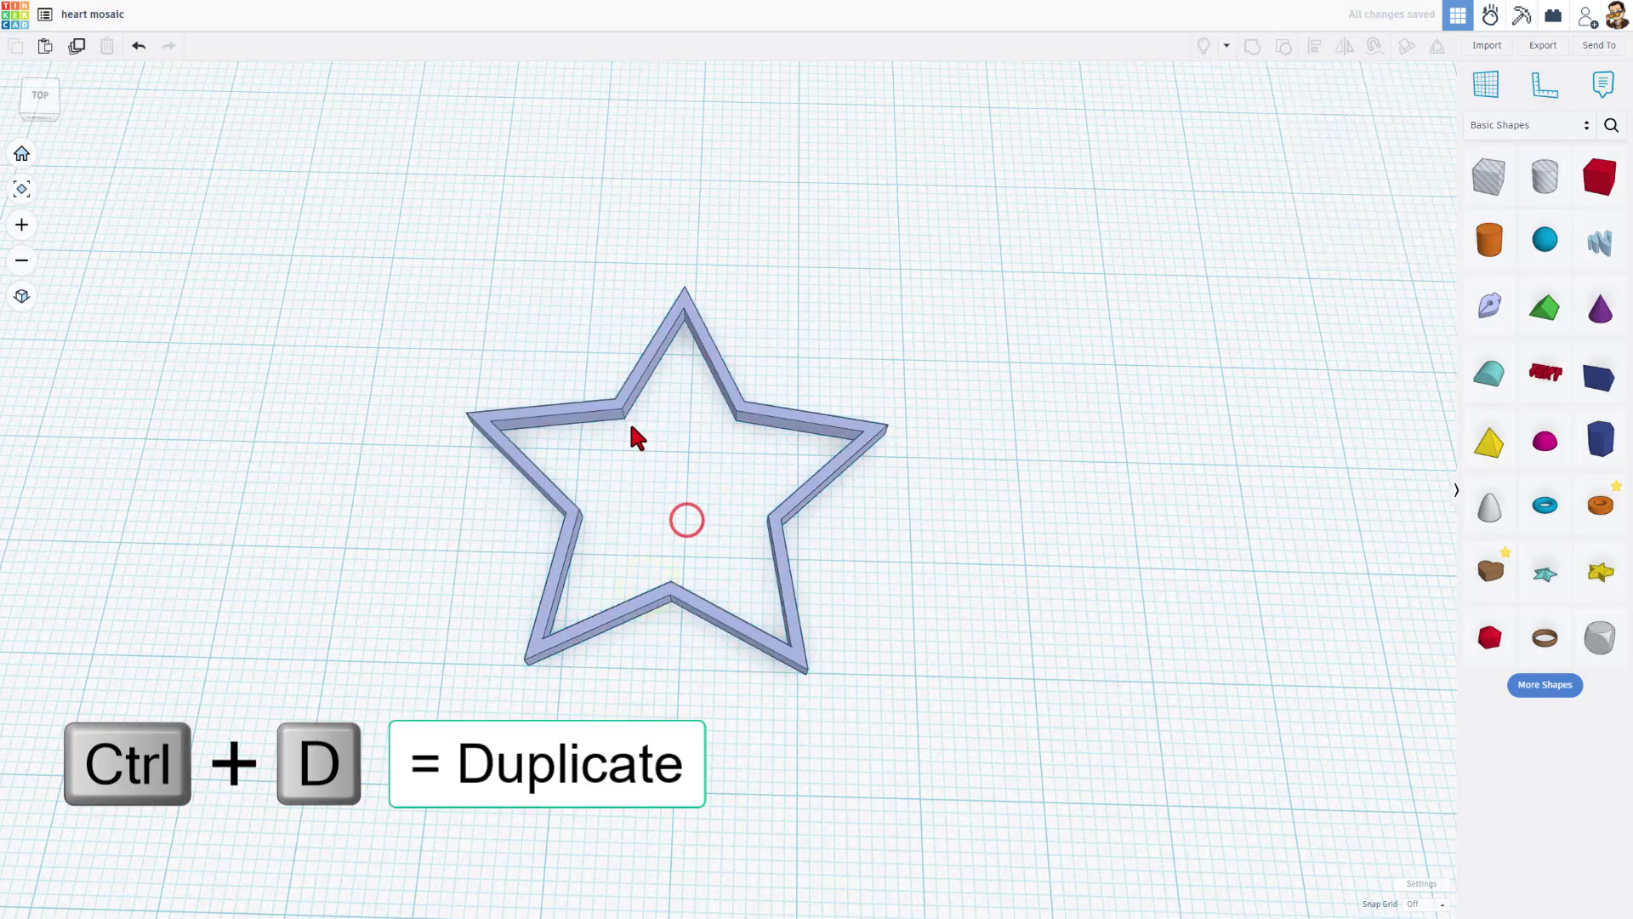
# - Duplicate the star frame in place and turn off the stroke in the copy's sketch to make a solid star
pyautogui.click(605, 422)
pyautogui.hotkey('ctrl', 'd')
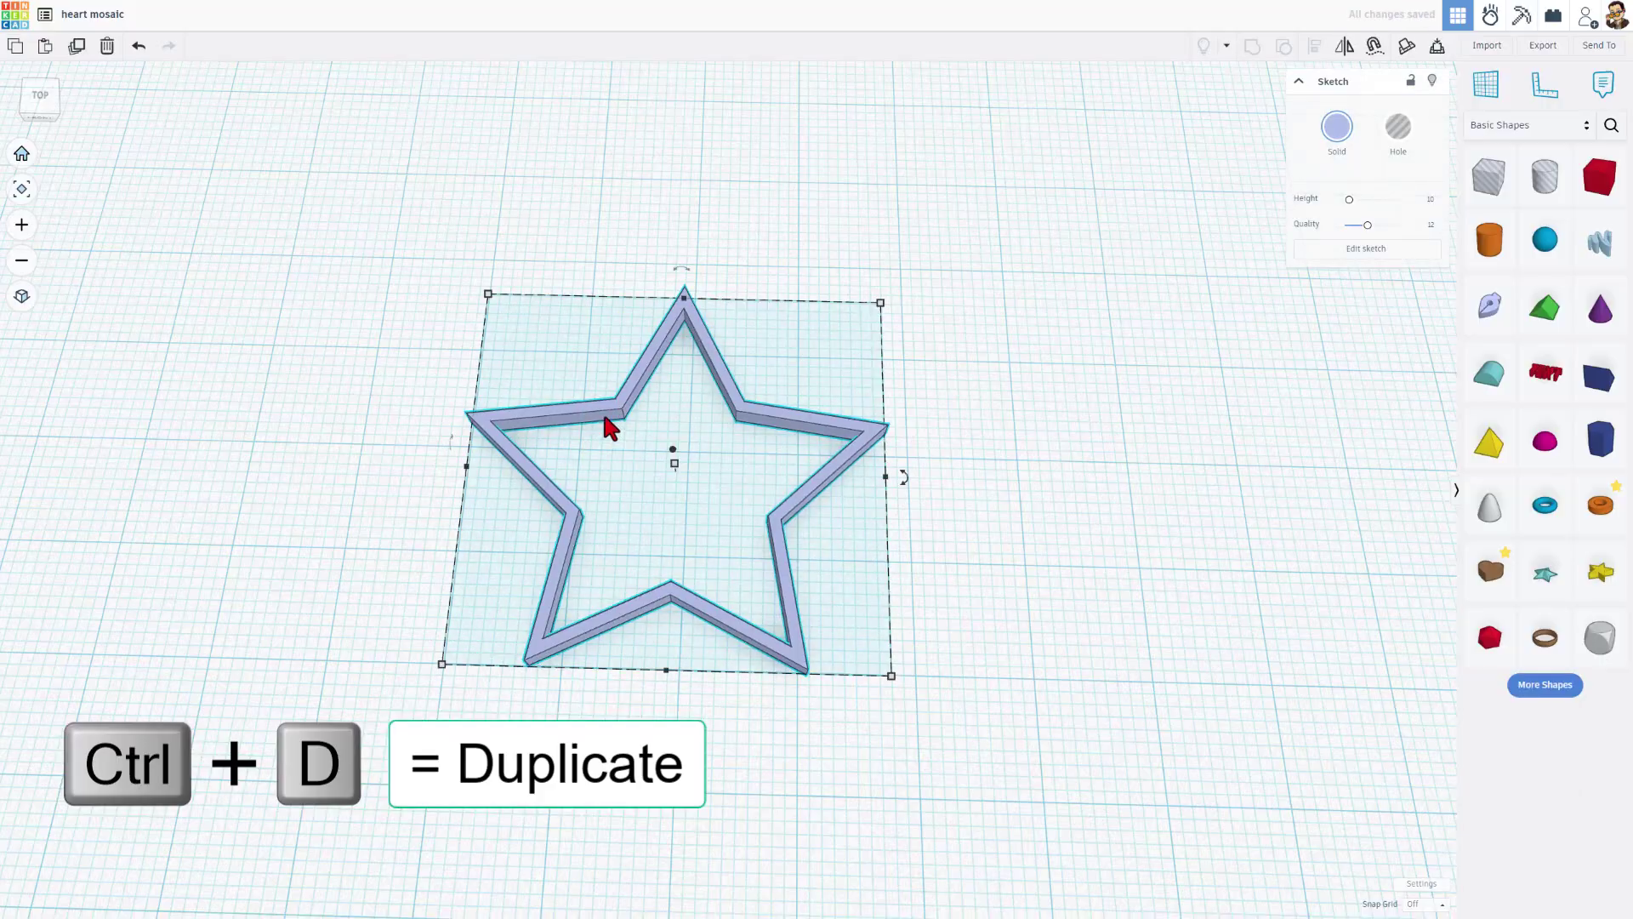
pyautogui.click(1343, 251)
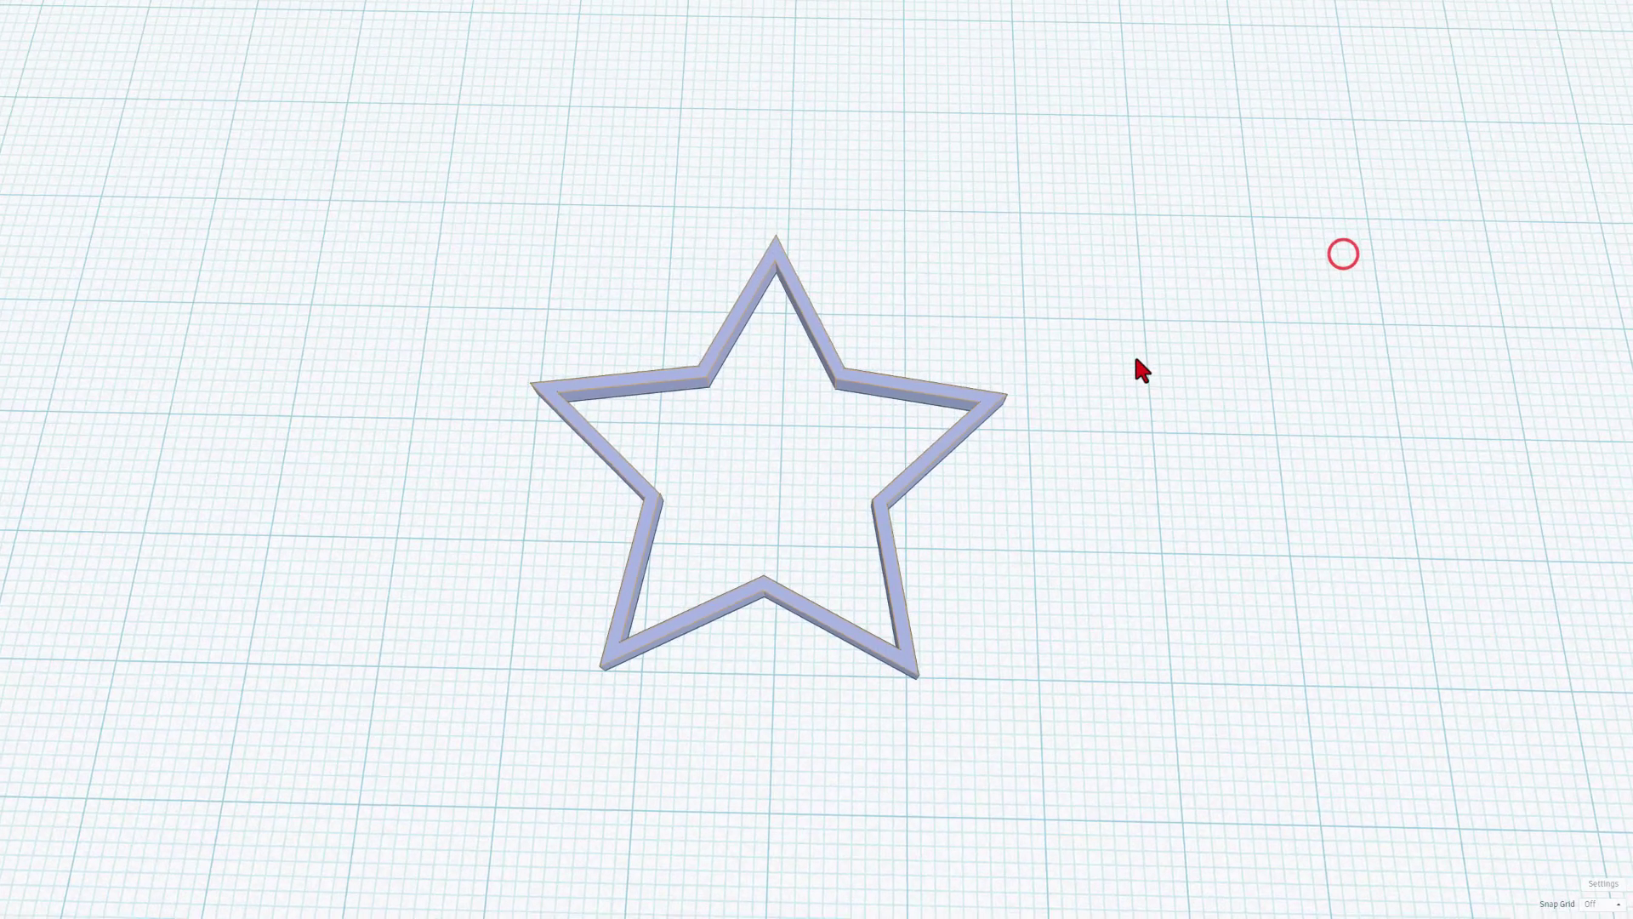
pyautogui.click(830, 643)
pyautogui.click(816, 899)
pyautogui.click(727, 860)
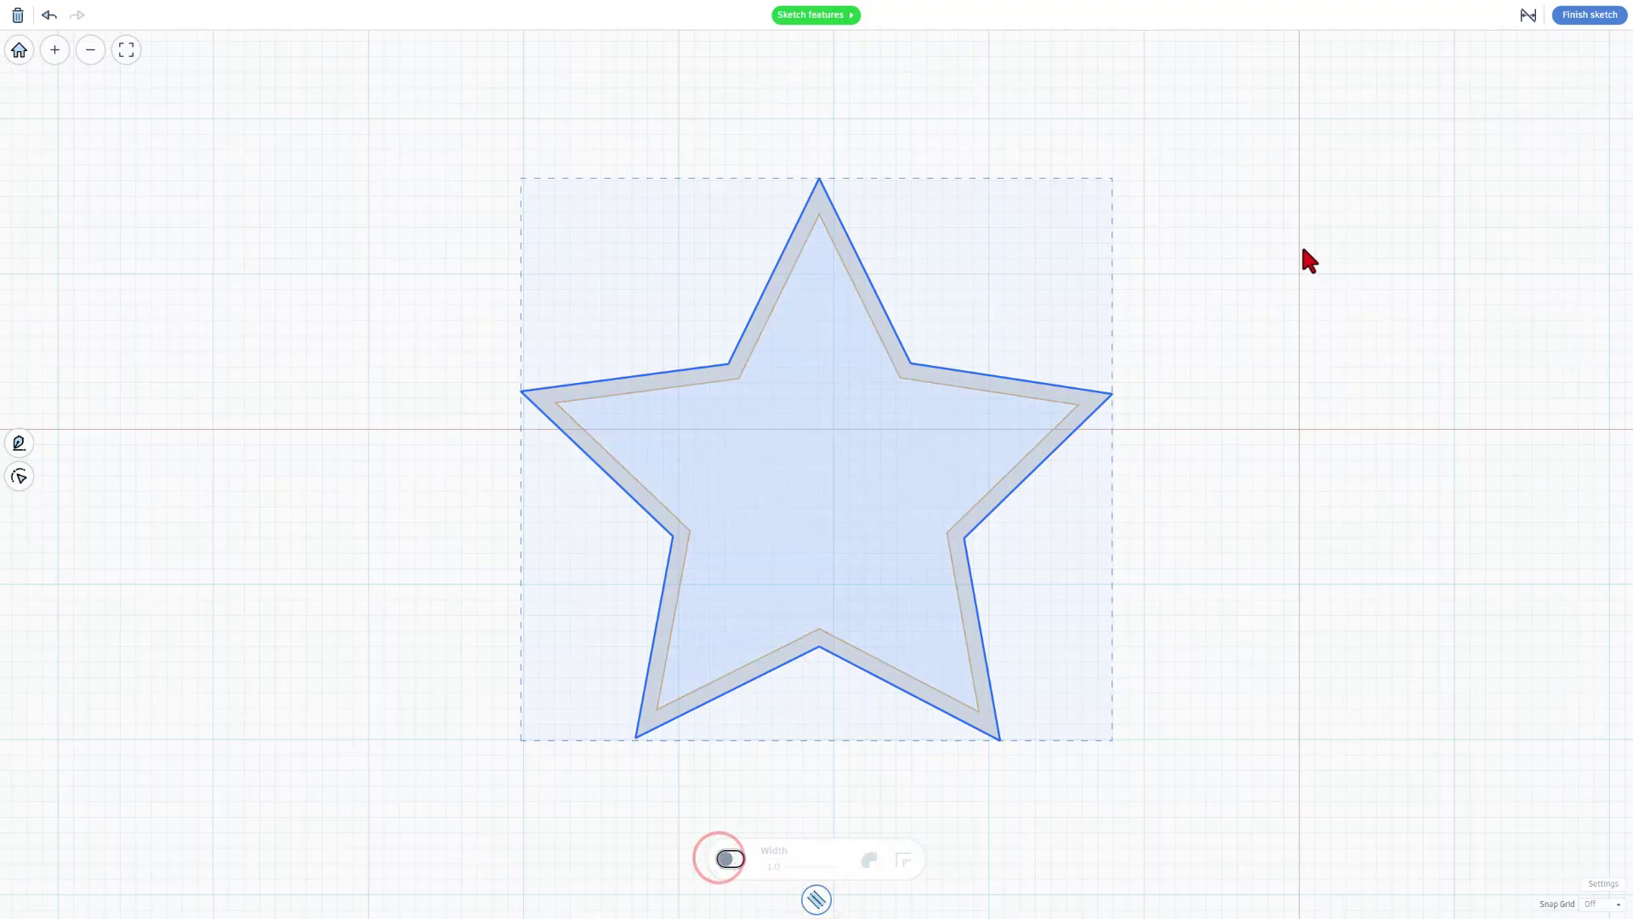
pyautogui.click(1566, 26)
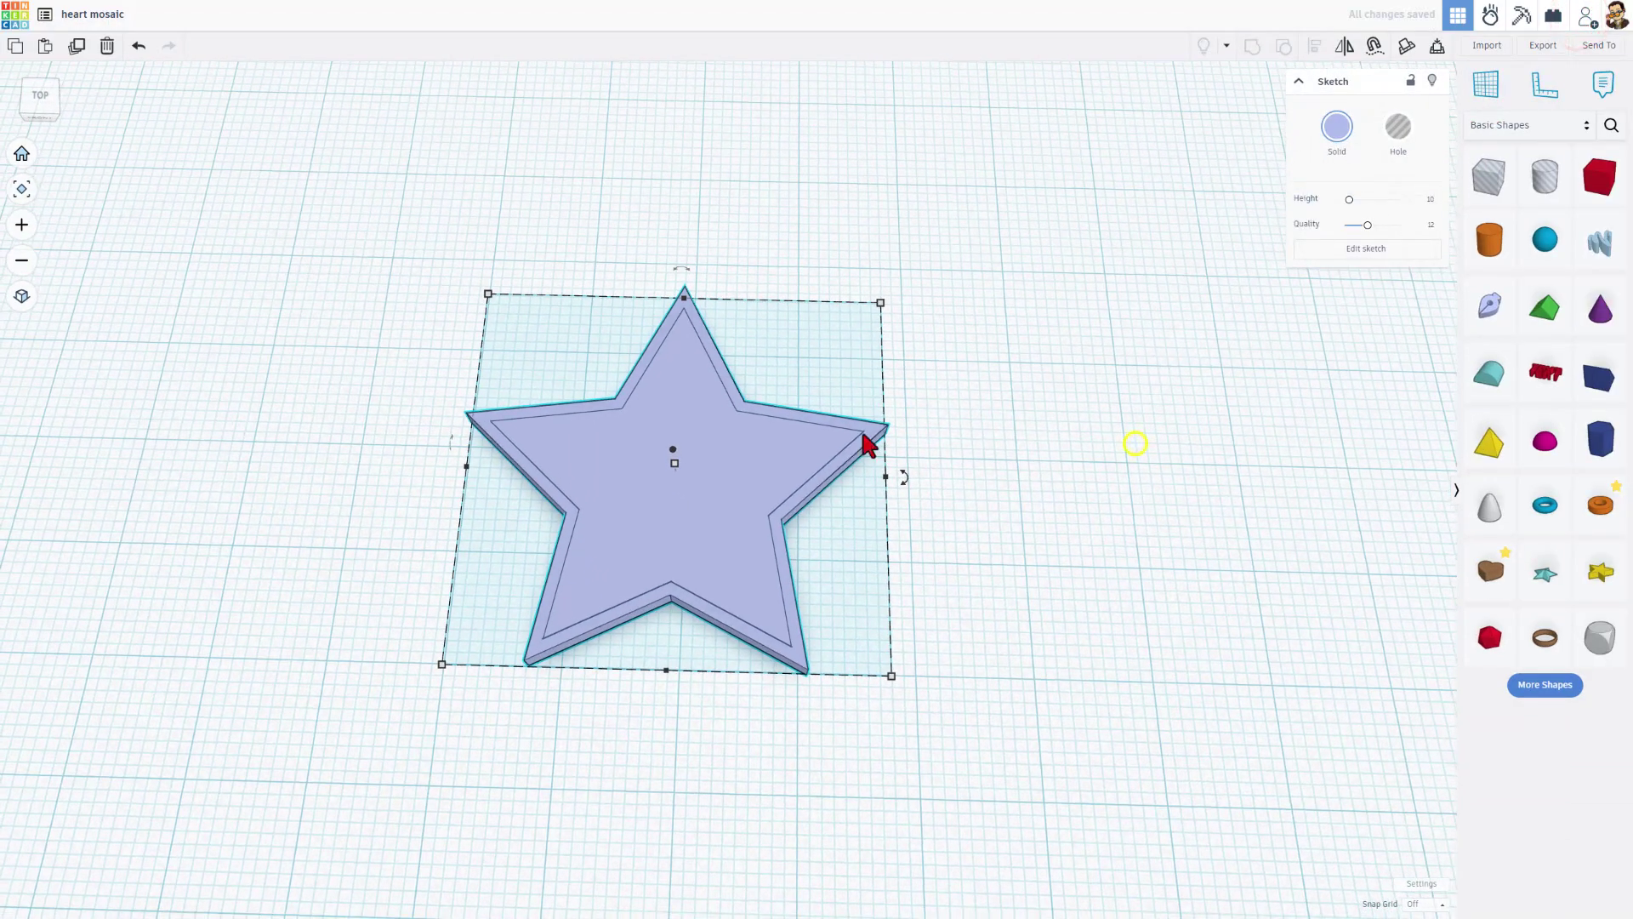
# - Set the height of the solid star copy to 0.5 mm
pyautogui.click(676, 464)
pyautogui.click(737, 465)
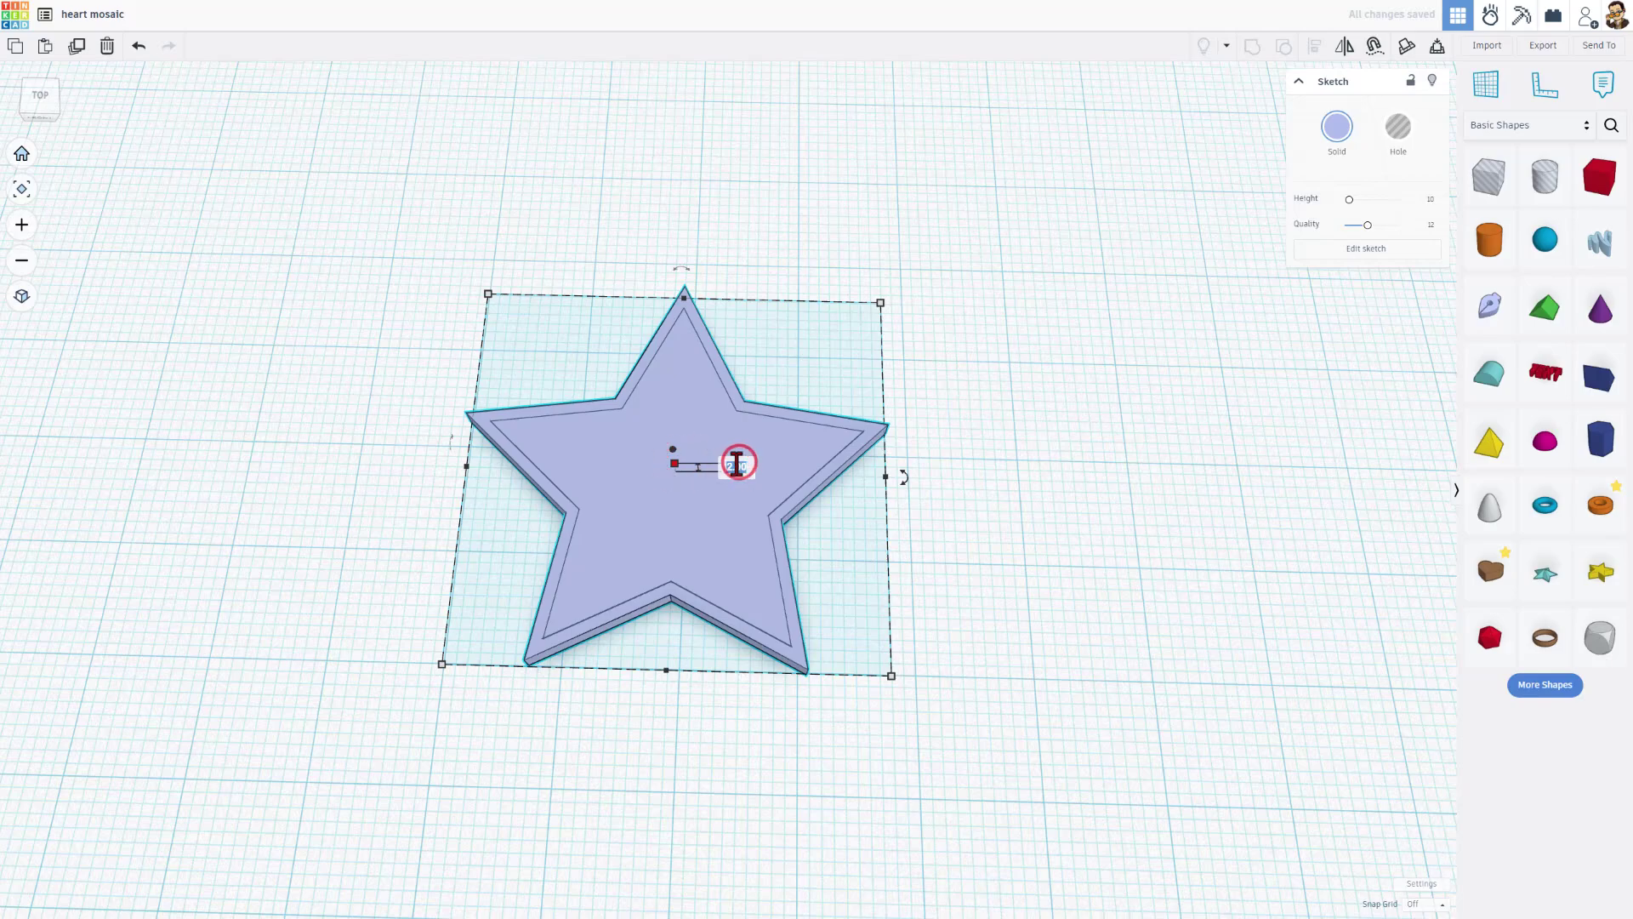
pyautogui.write('0.5')
pyautogui.press('Return')
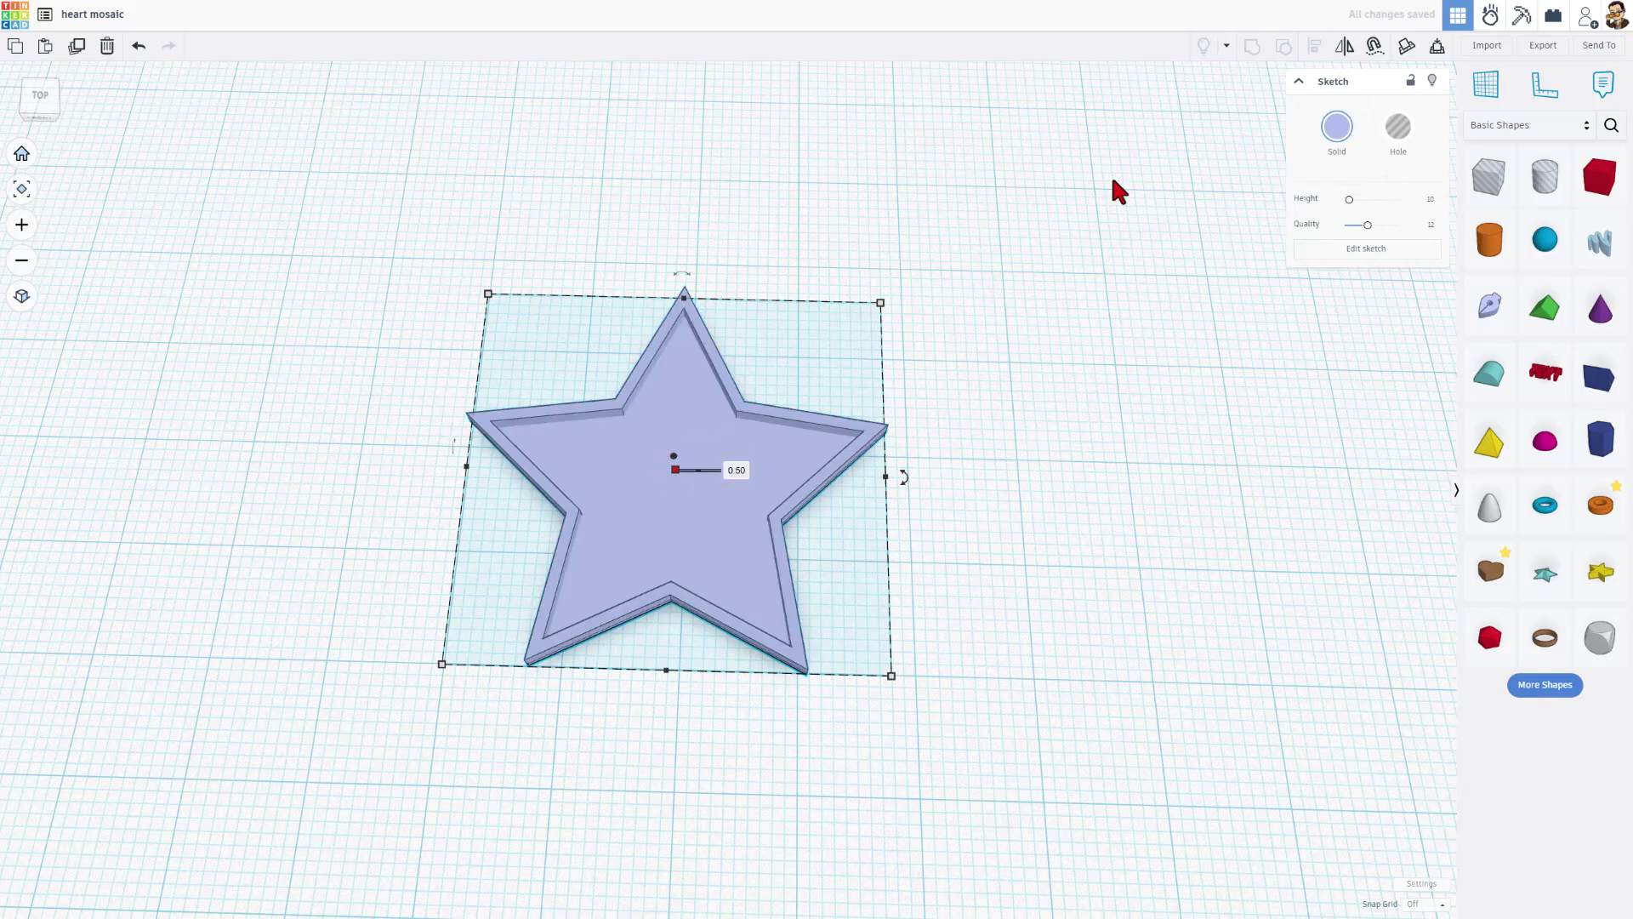
# - Colour the thin star base magenta from the preset solid colours
pyautogui.click(1334, 128)
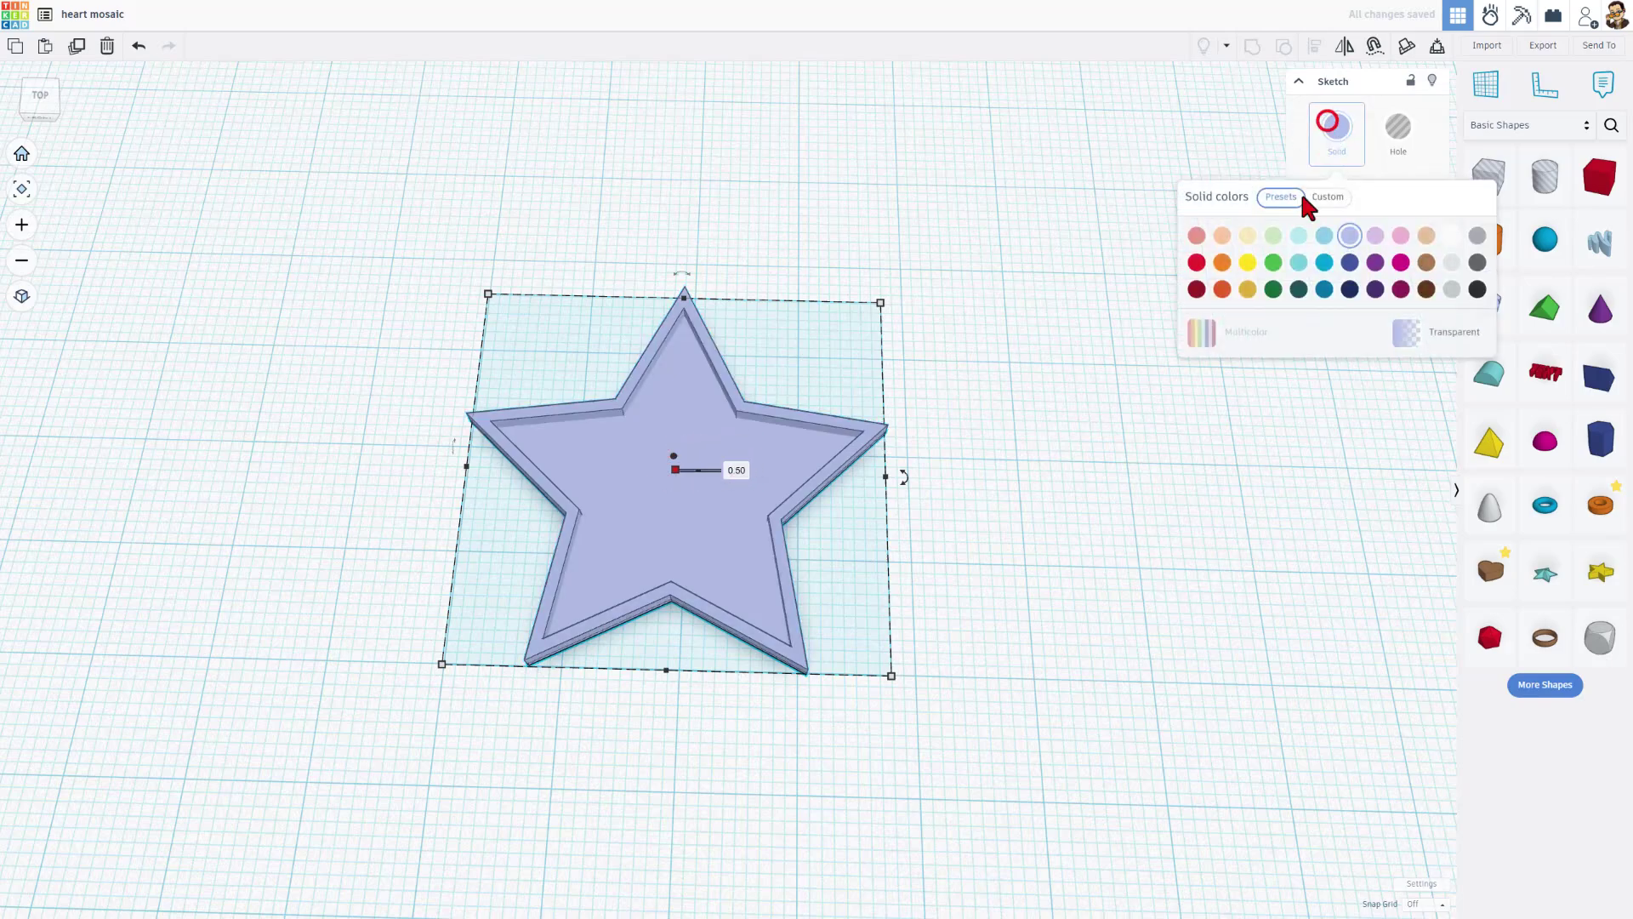
pyautogui.click(1400, 261)
pyautogui.click(917, 344)
pyautogui.moveTo(913, 361); pyautogui.dragTo(713, 409, button='right')
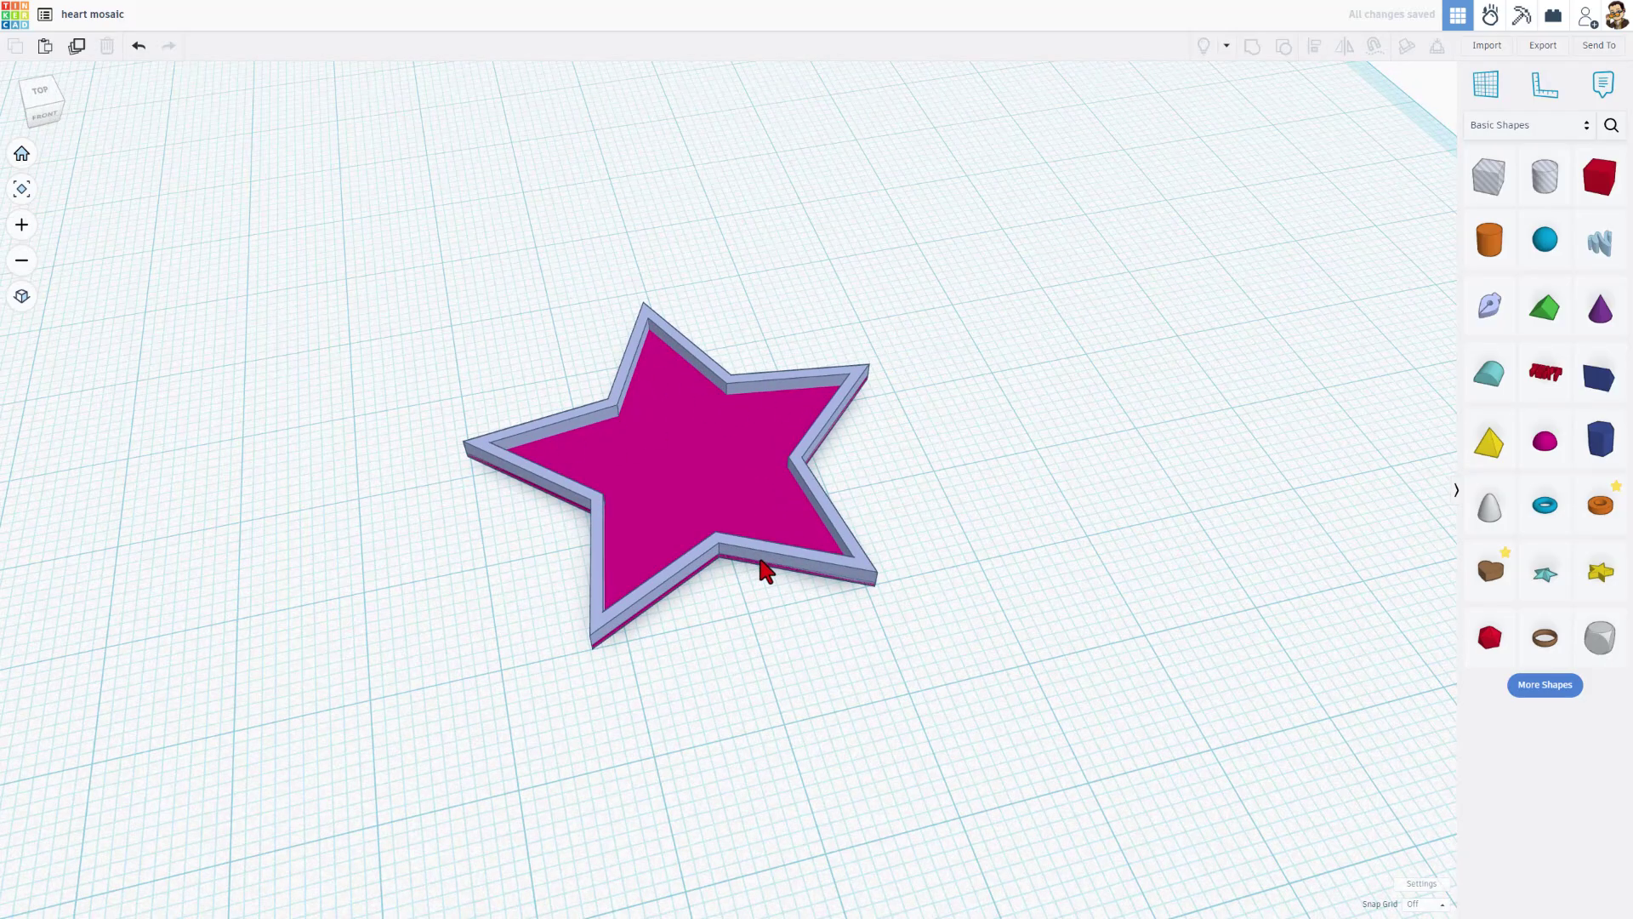
pyautogui.moveTo(753, 554); pyautogui.dragTo(885, 553, button='right')
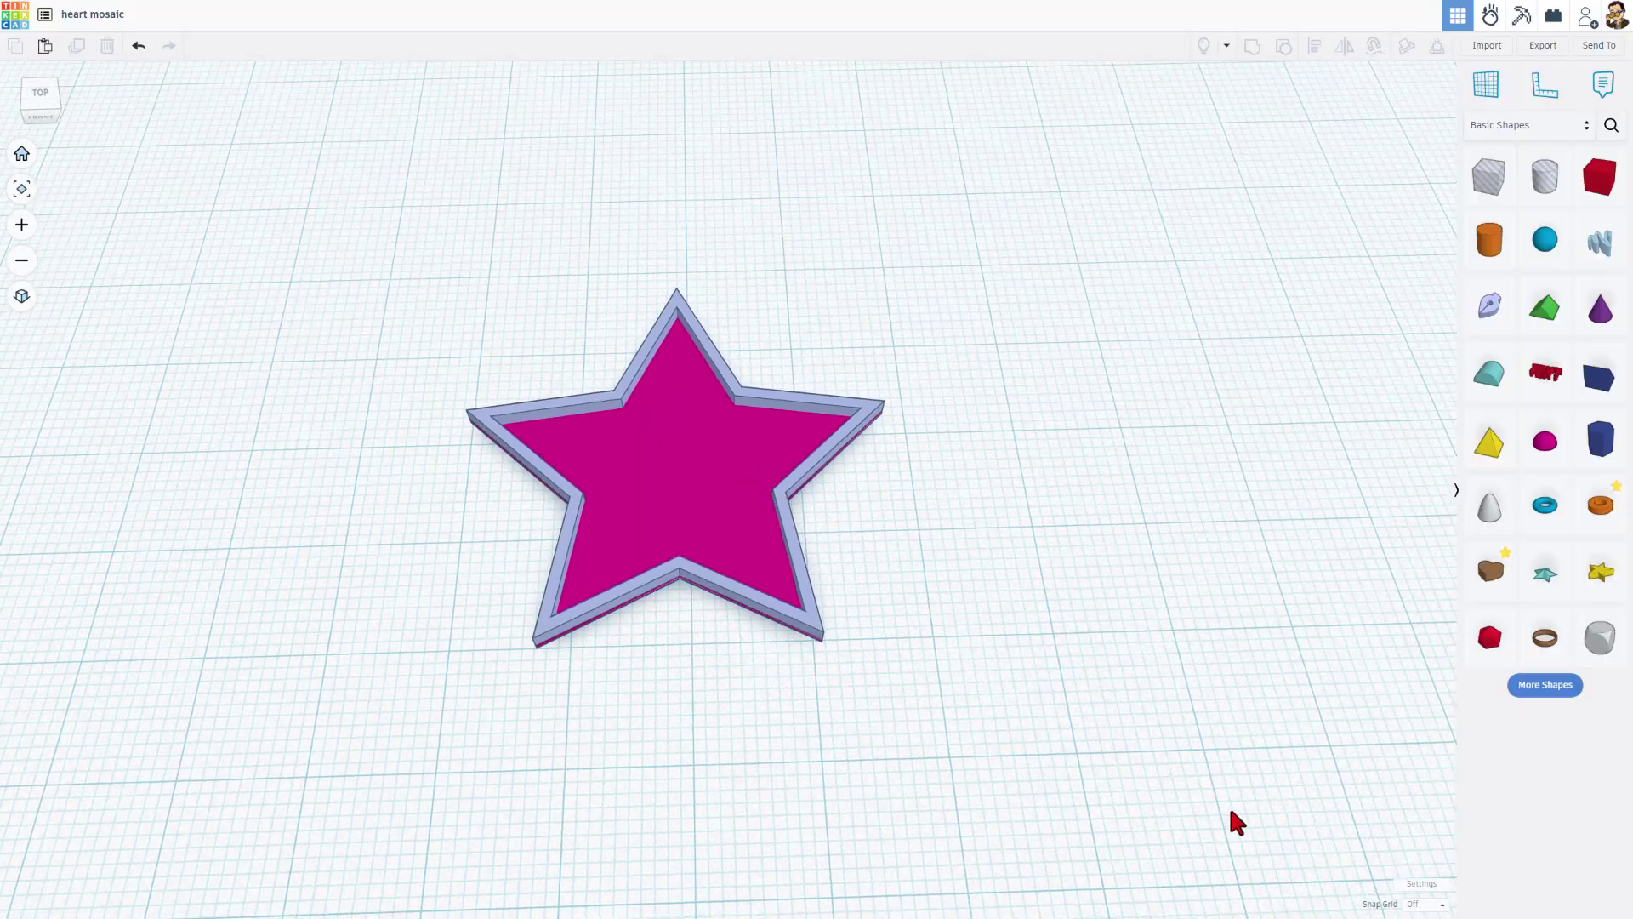
# - Set the snap grid to 1.0 mm and start a new sketch on the workplane beside the star
pyautogui.click(1417, 905)
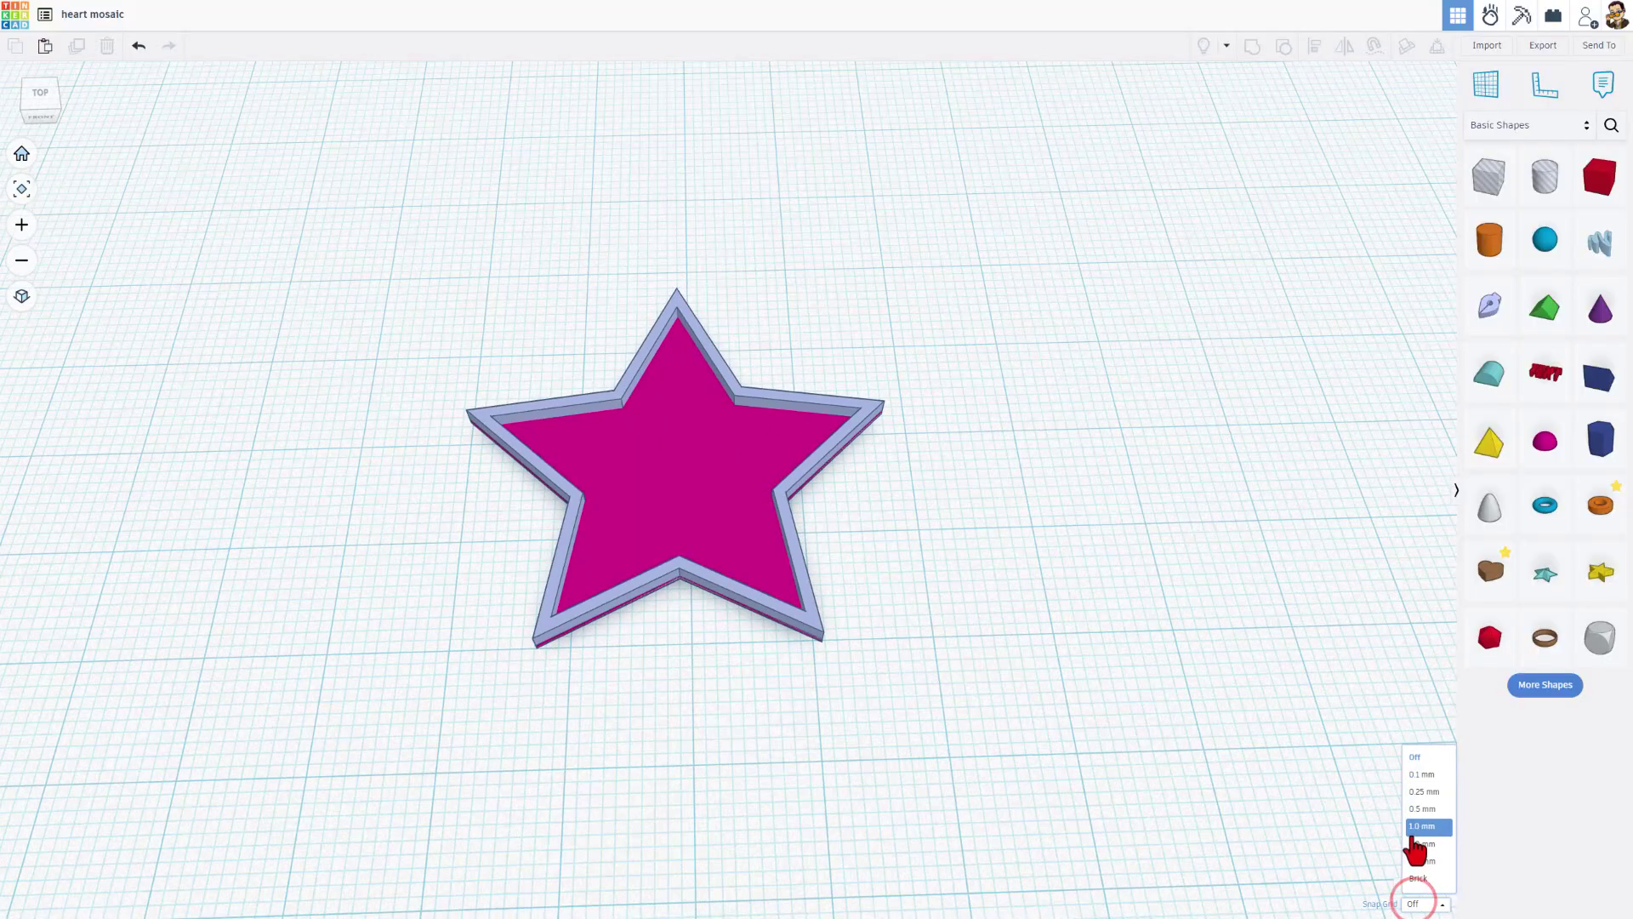
pyautogui.click(1416, 828)
pyautogui.moveTo(1490, 314); pyautogui.dragTo(996, 347)
pyautogui.doubleClick(995, 348)
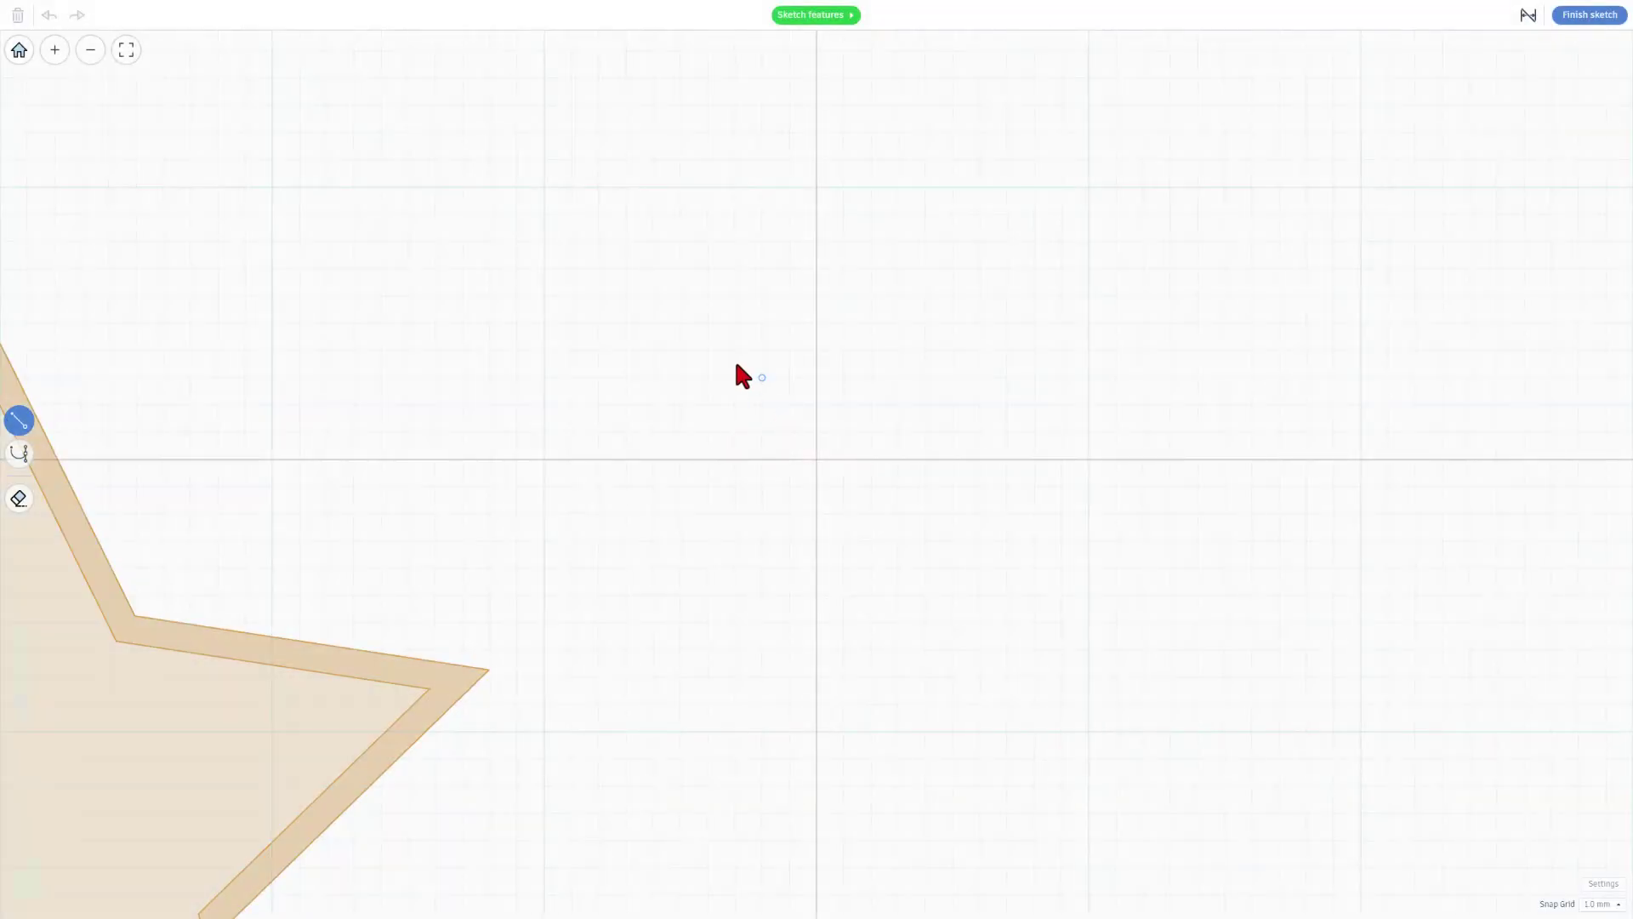
# - Draw a closed diamond about 10 mm wide and 10 mm tall with straight lines, centred on the sketch origin
pyautogui.scroll(-5, 890, 469)
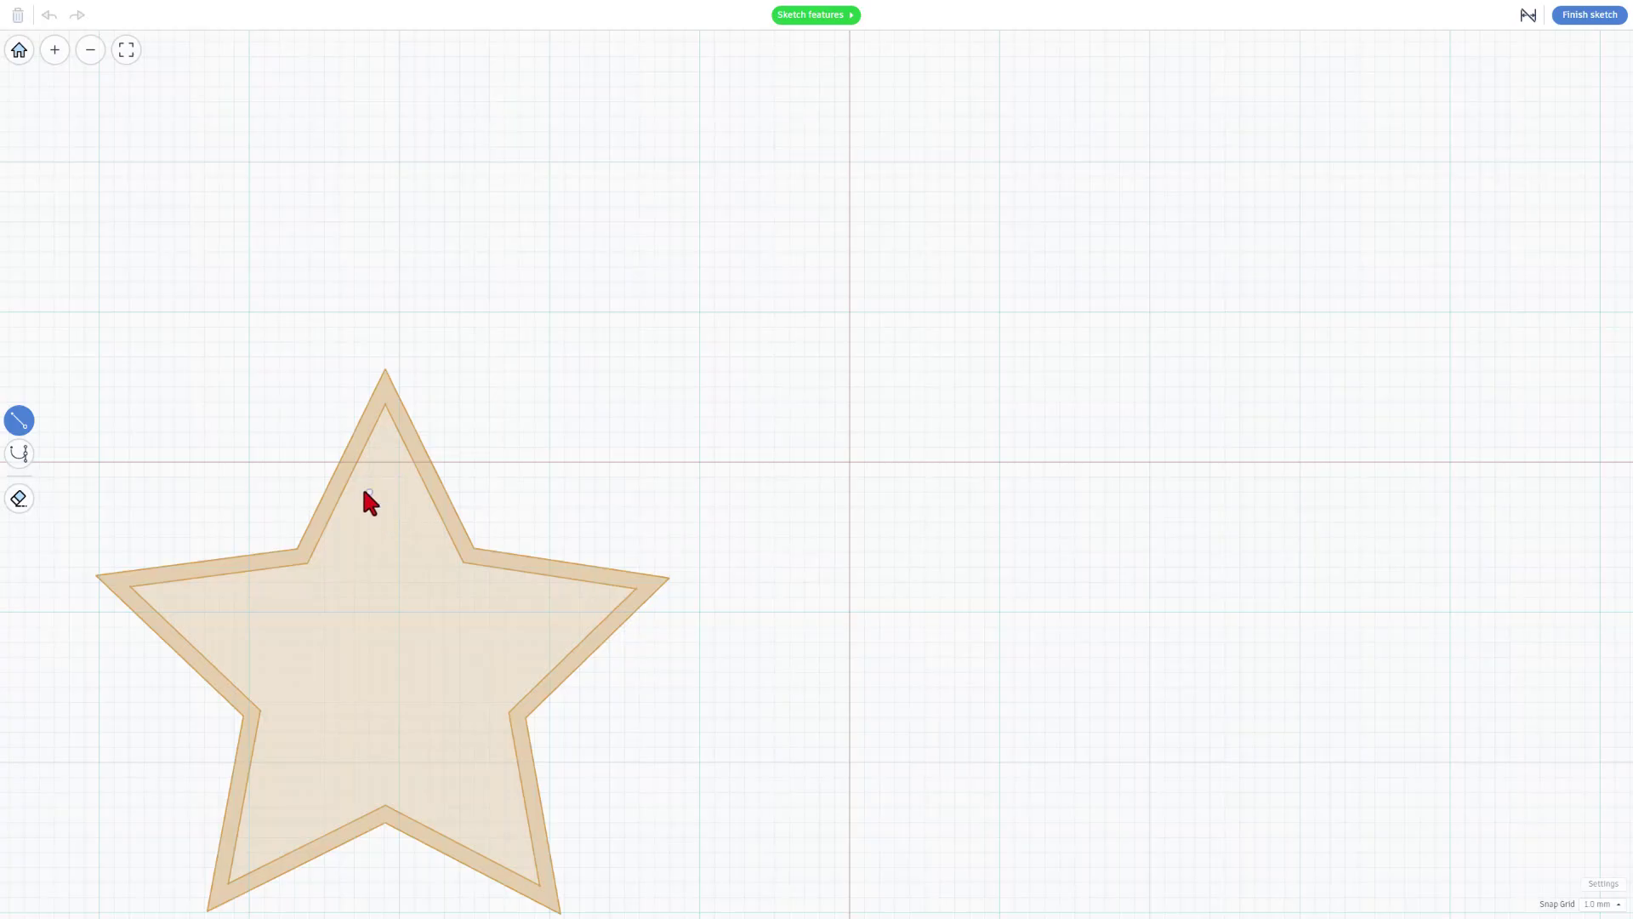
pyautogui.click(849, 388)
pyautogui.click(775, 461)
pyautogui.click(850, 537)
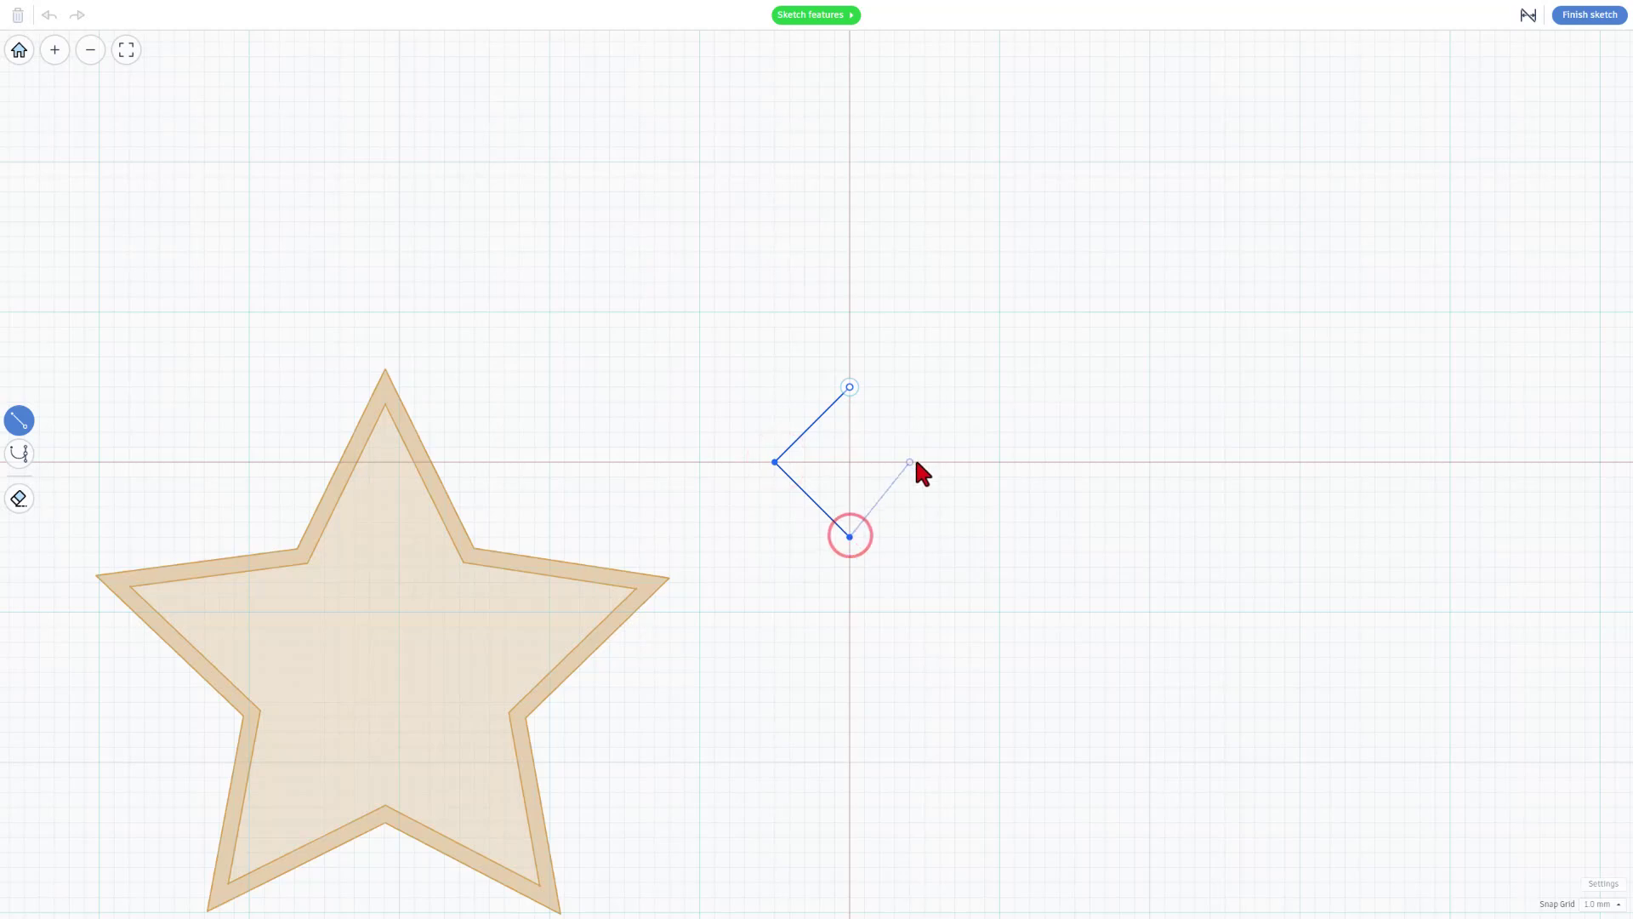
pyautogui.click(925, 462)
pyautogui.click(850, 388)
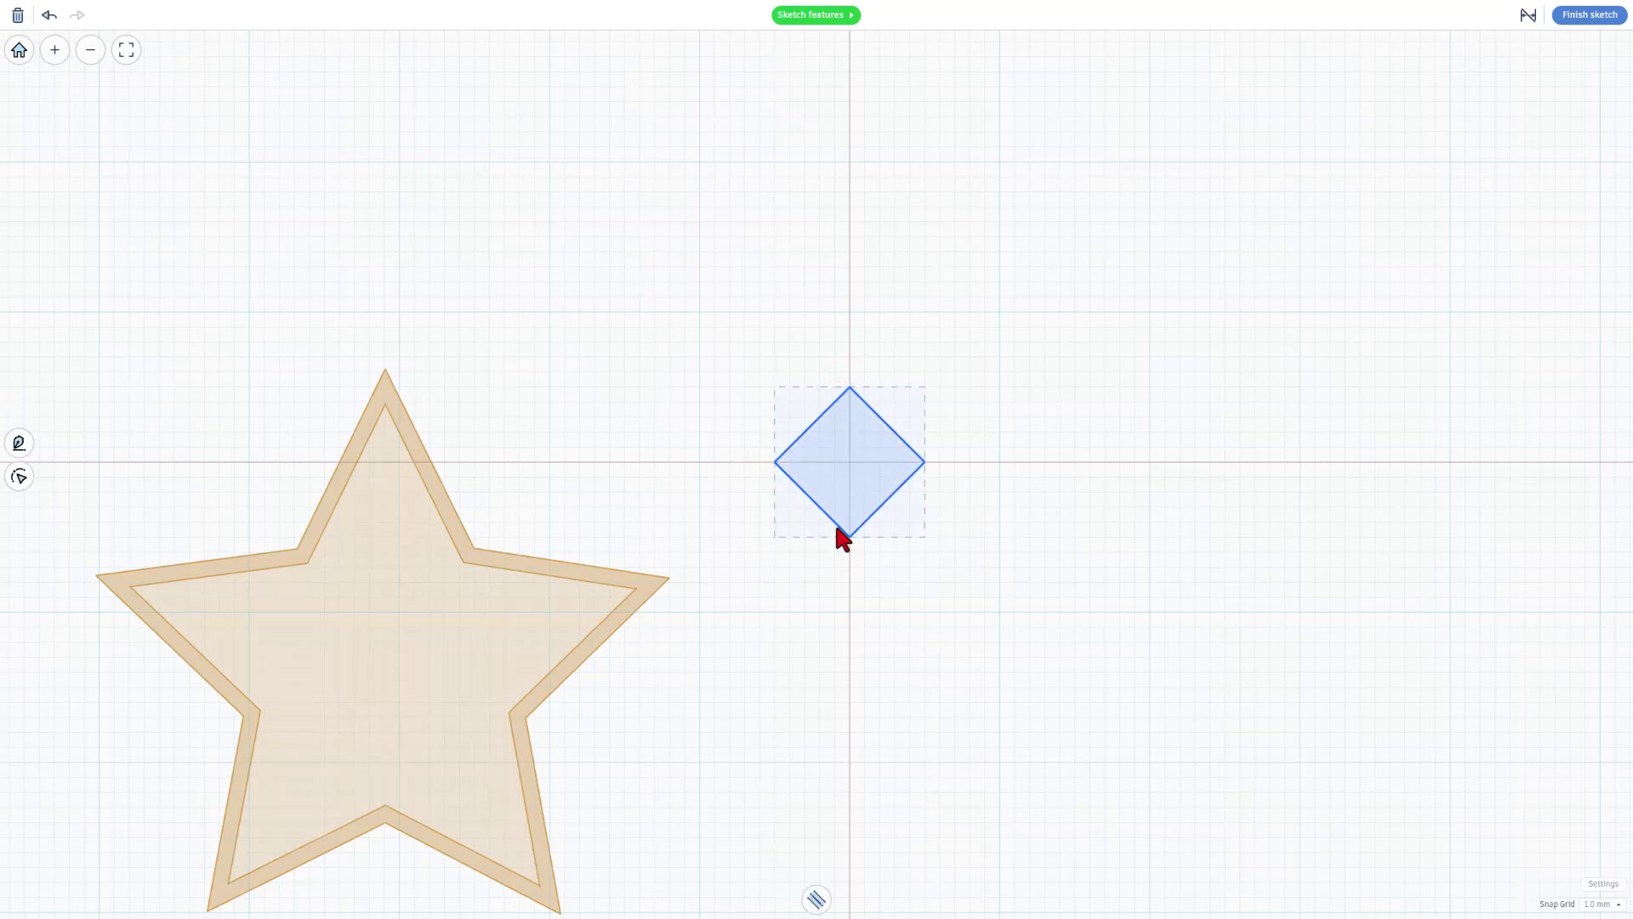
# - Stretch the diamond by moving its upper point up 1 mm and its lower point down 1 mm
pyautogui.click(842, 464)
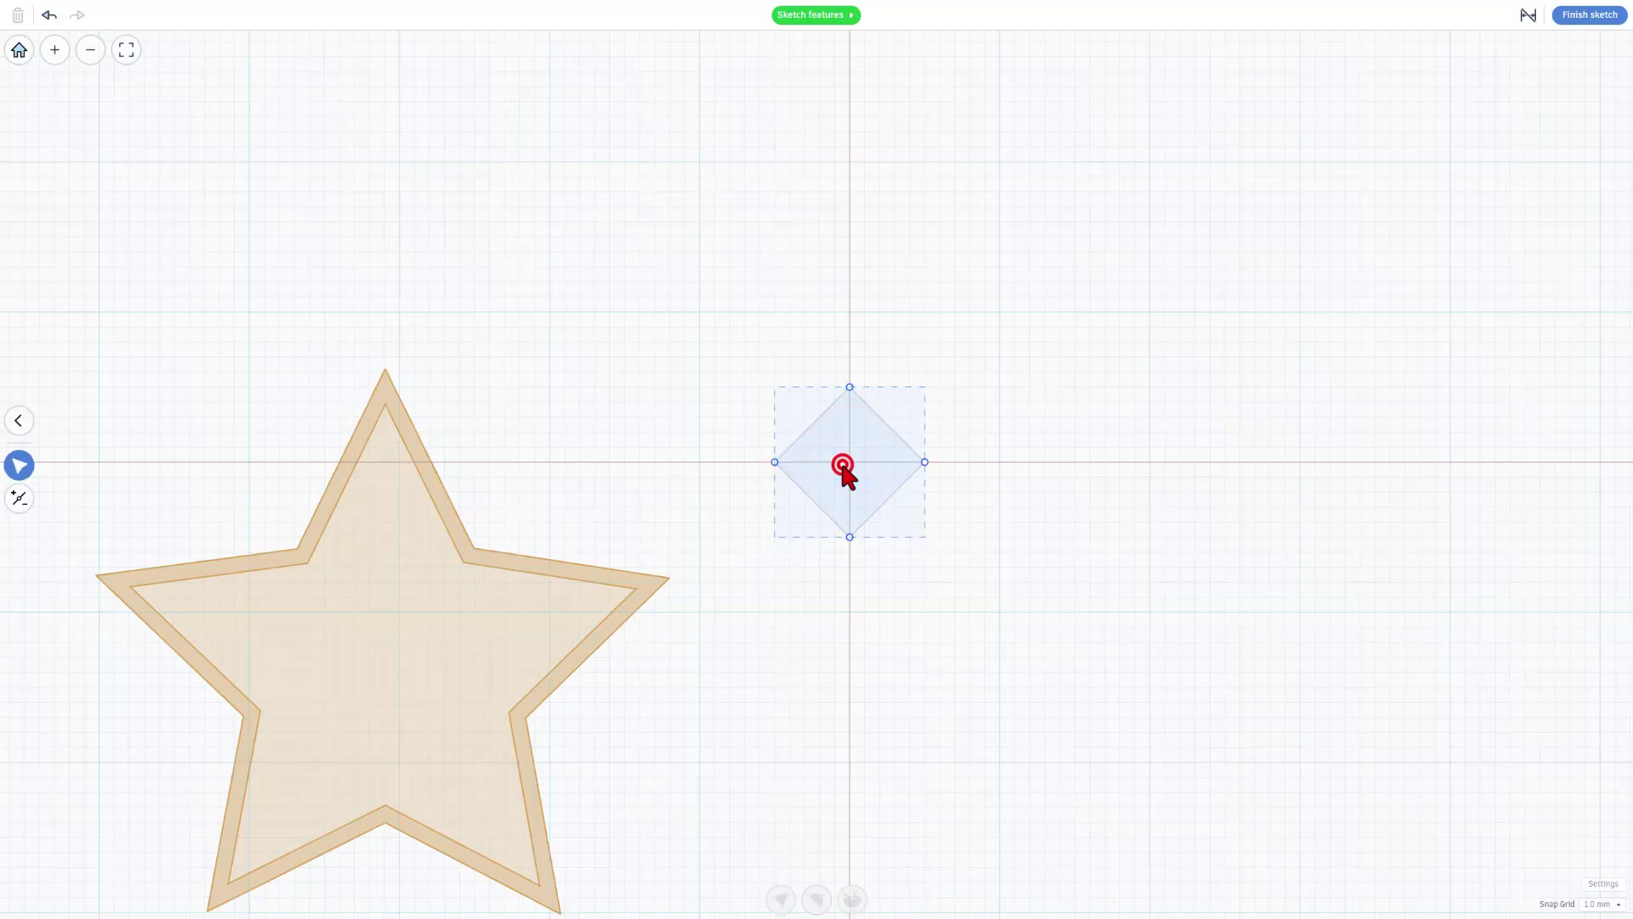
pyautogui.moveTo(846, 394); pyautogui.dragTo(846, 374)
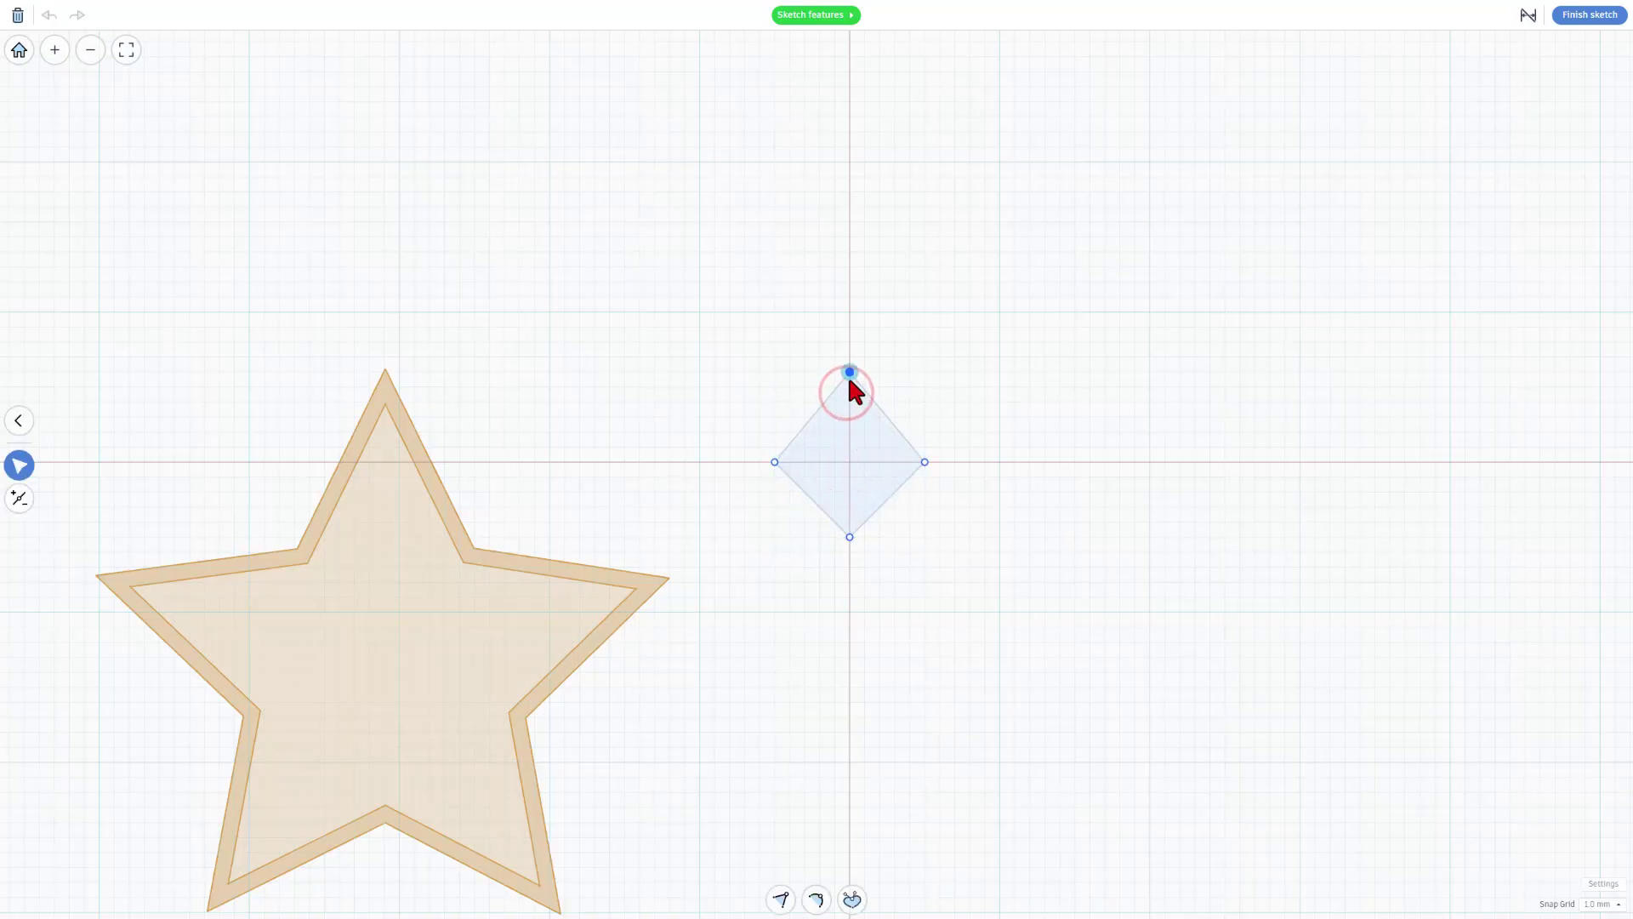
pyautogui.moveTo(849, 539); pyautogui.dragTo(850, 552)
pyautogui.click(1010, 429)
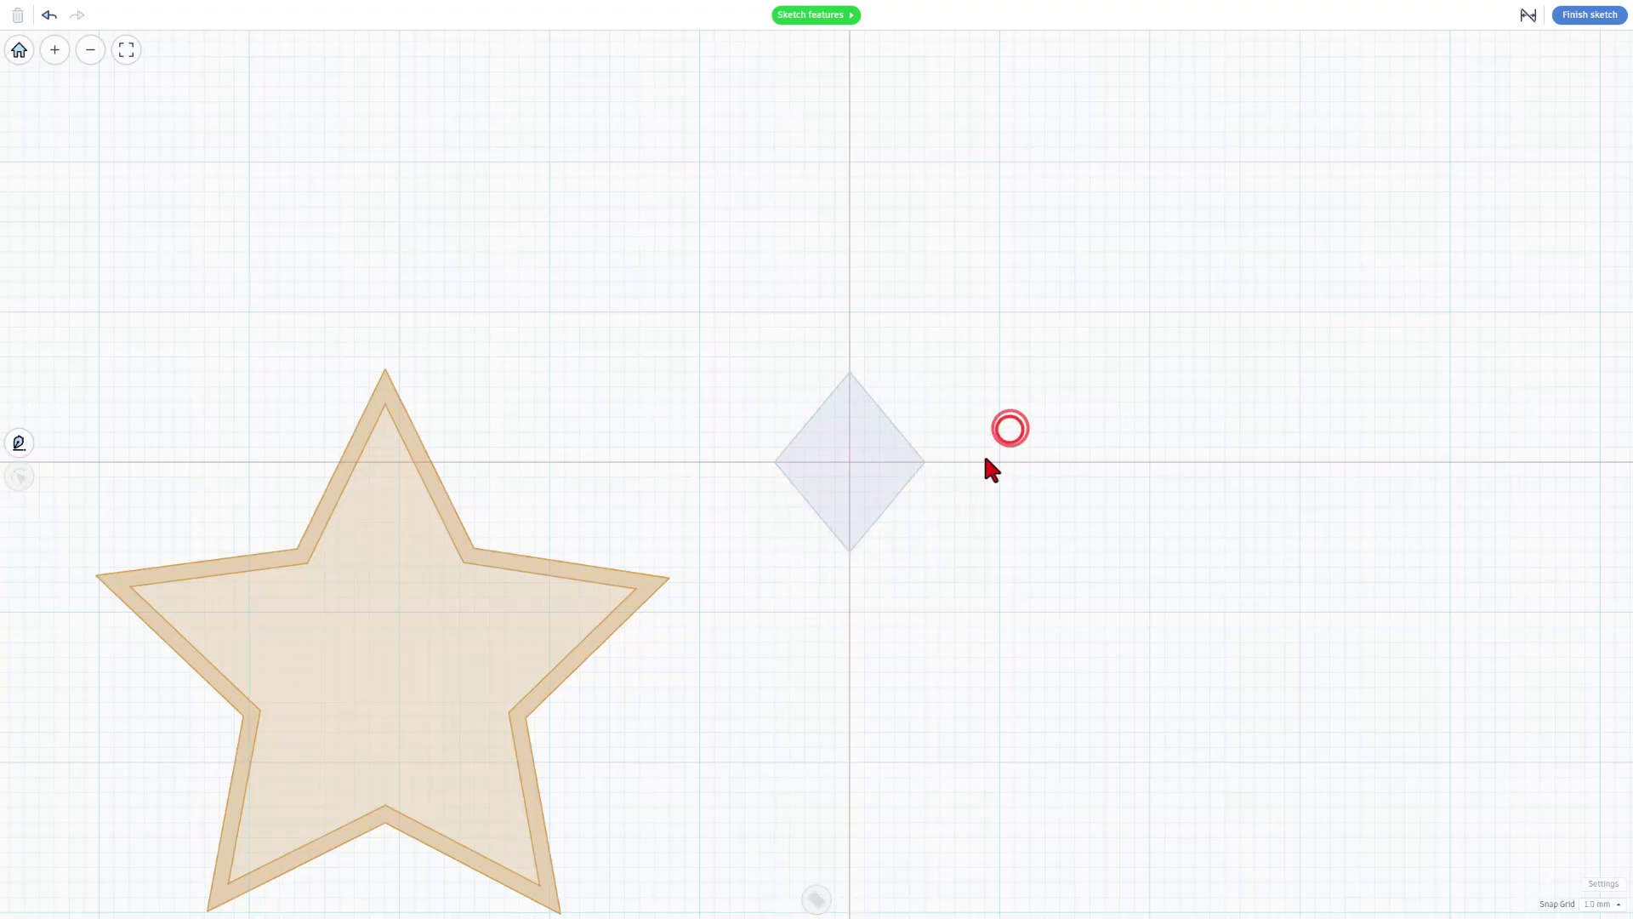
# - Turn the sketched diamond into a hollow outline 0.8 mm wide with outside alignment, and finish the sketch
pyautogui.click(849, 487)
pyautogui.click(816, 900)
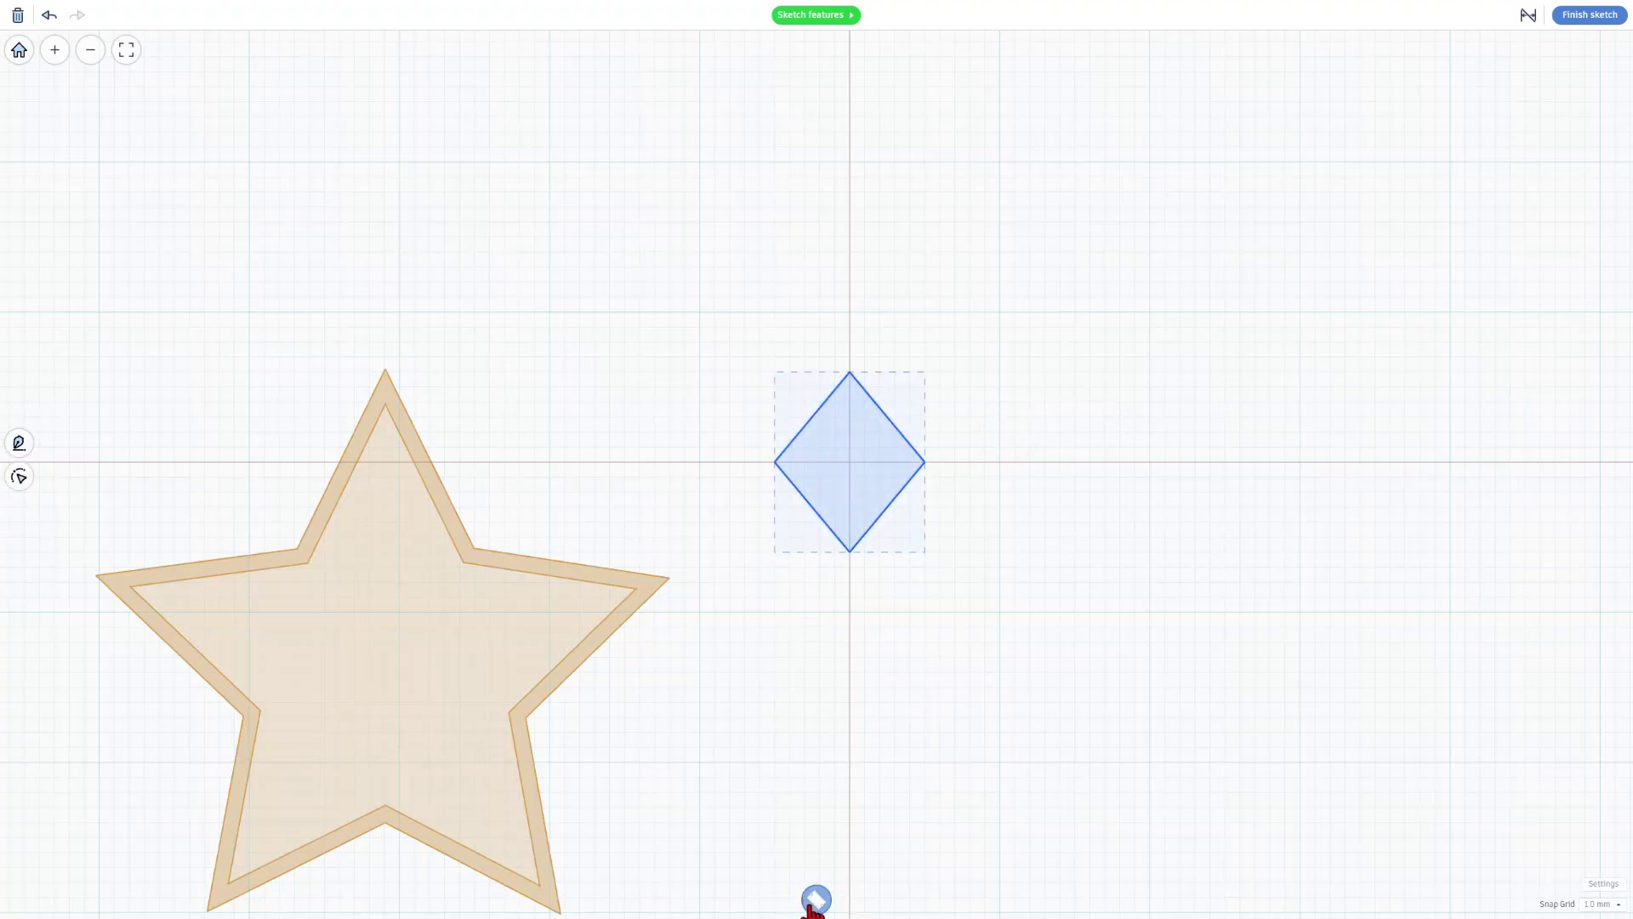
pyautogui.click(731, 859)
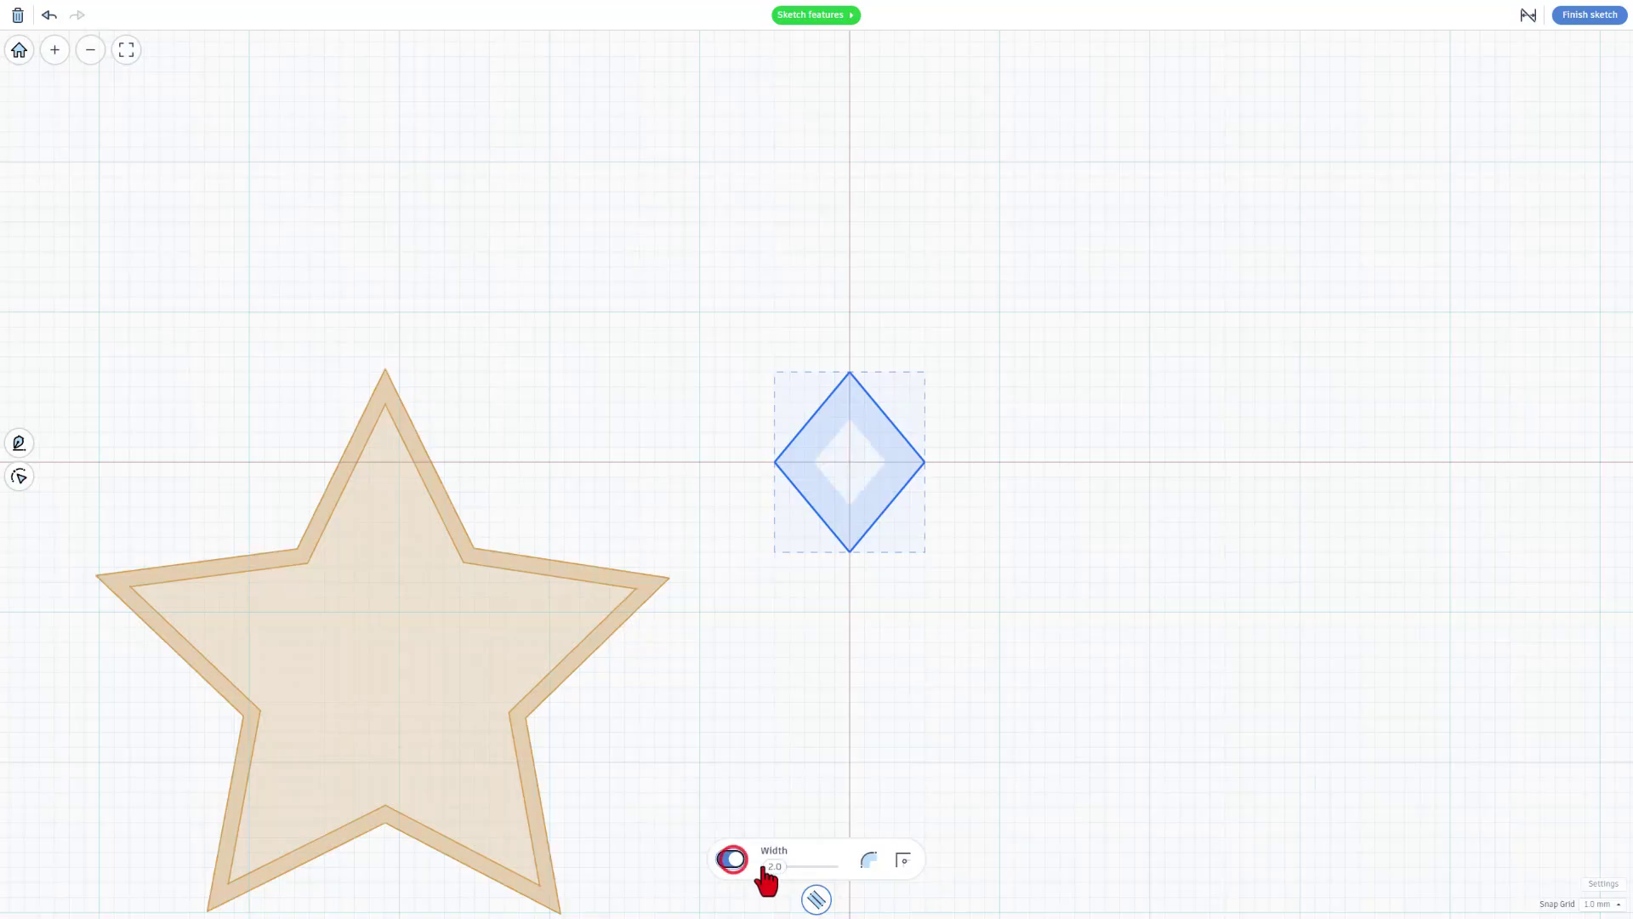
pyautogui.moveTo(778, 860); pyautogui.dragTo(771, 867)
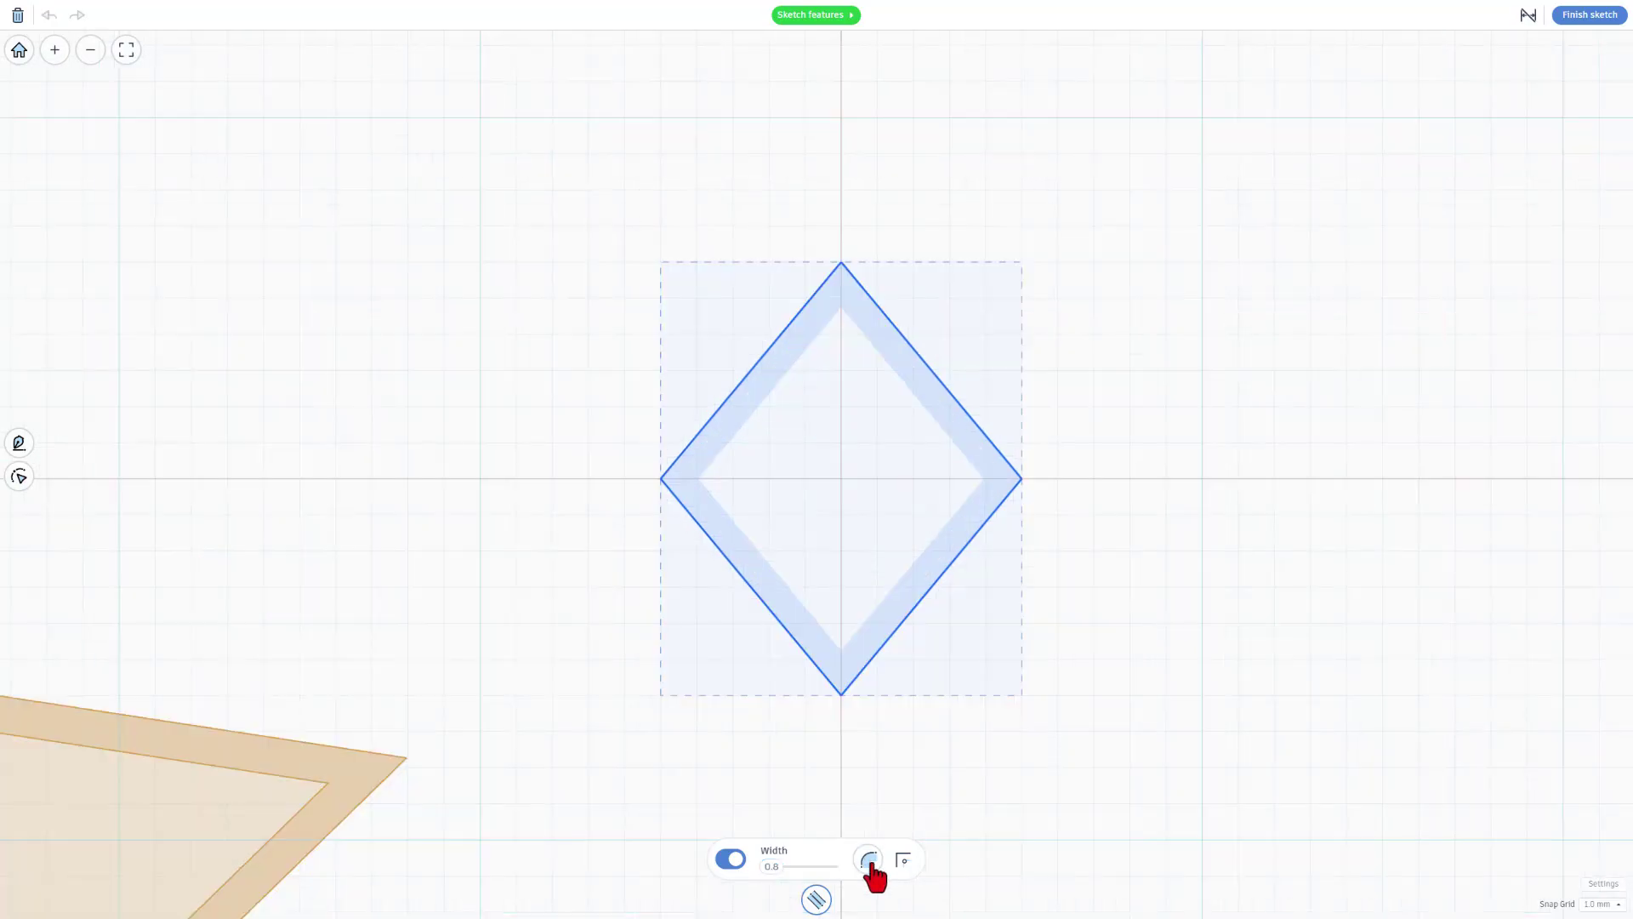
pyautogui.click(870, 866)
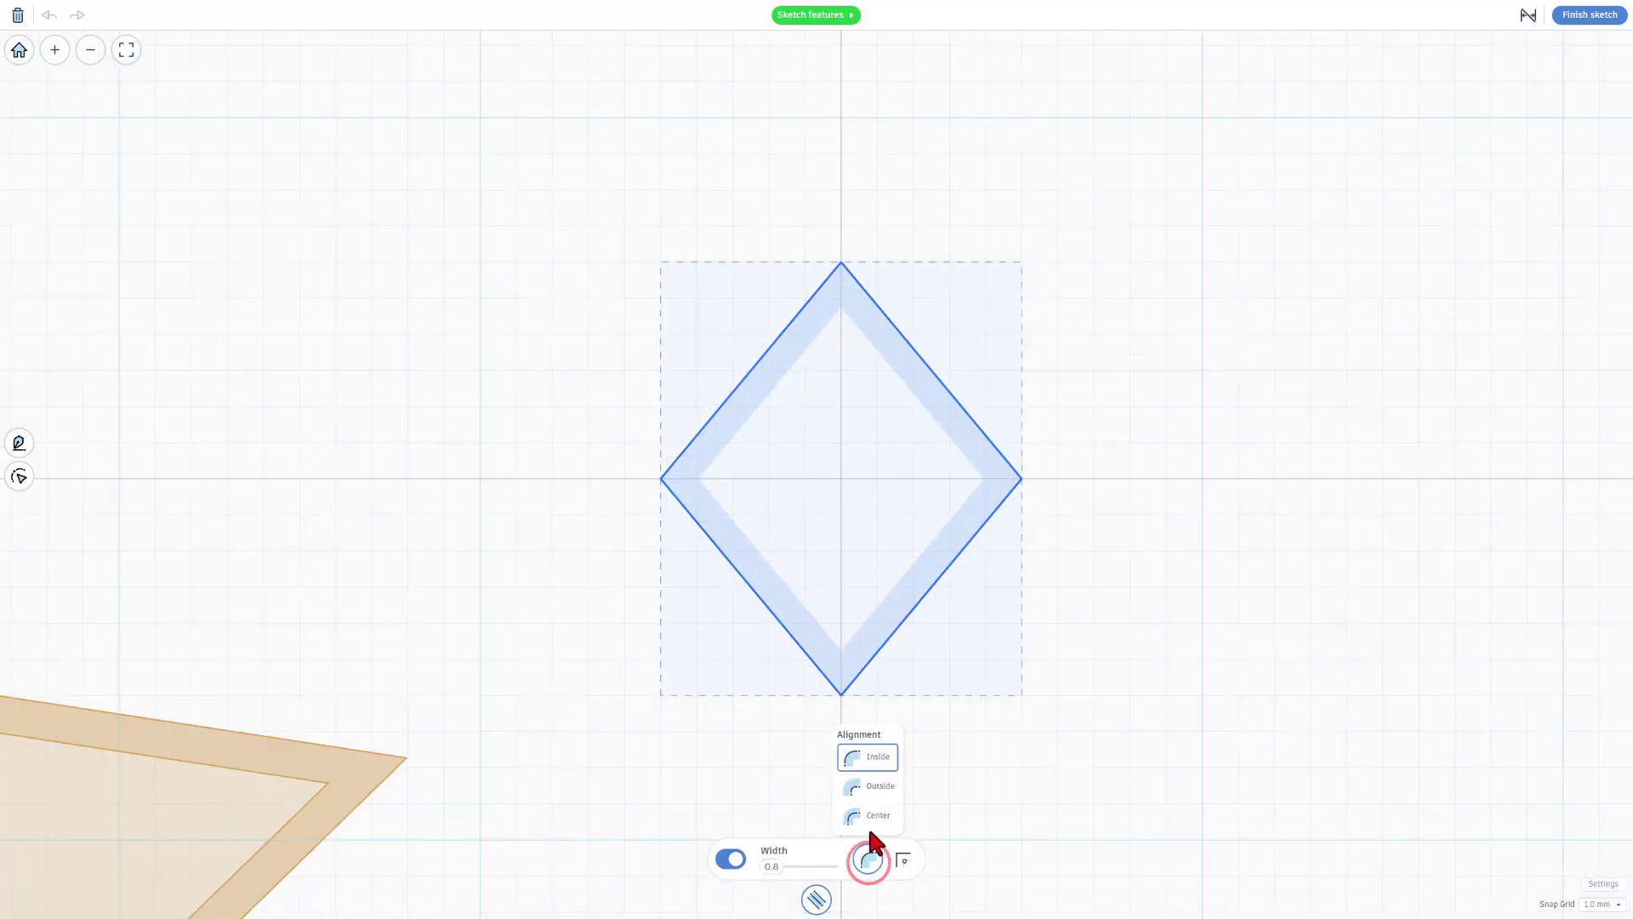
pyautogui.click(871, 788)
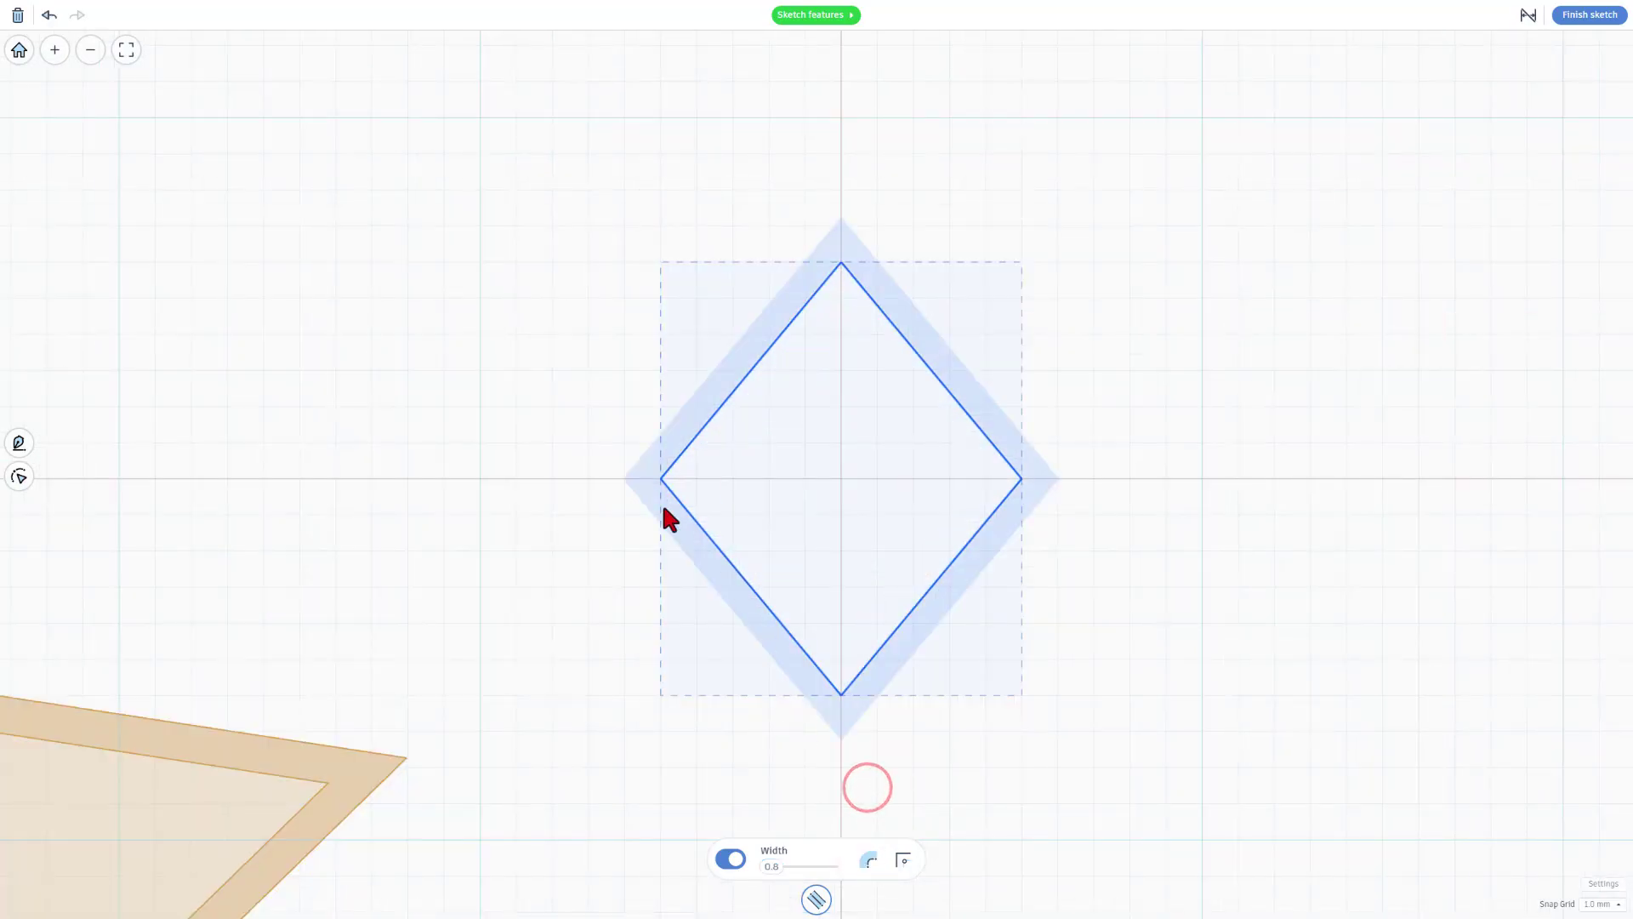
pyautogui.click(1578, 20)
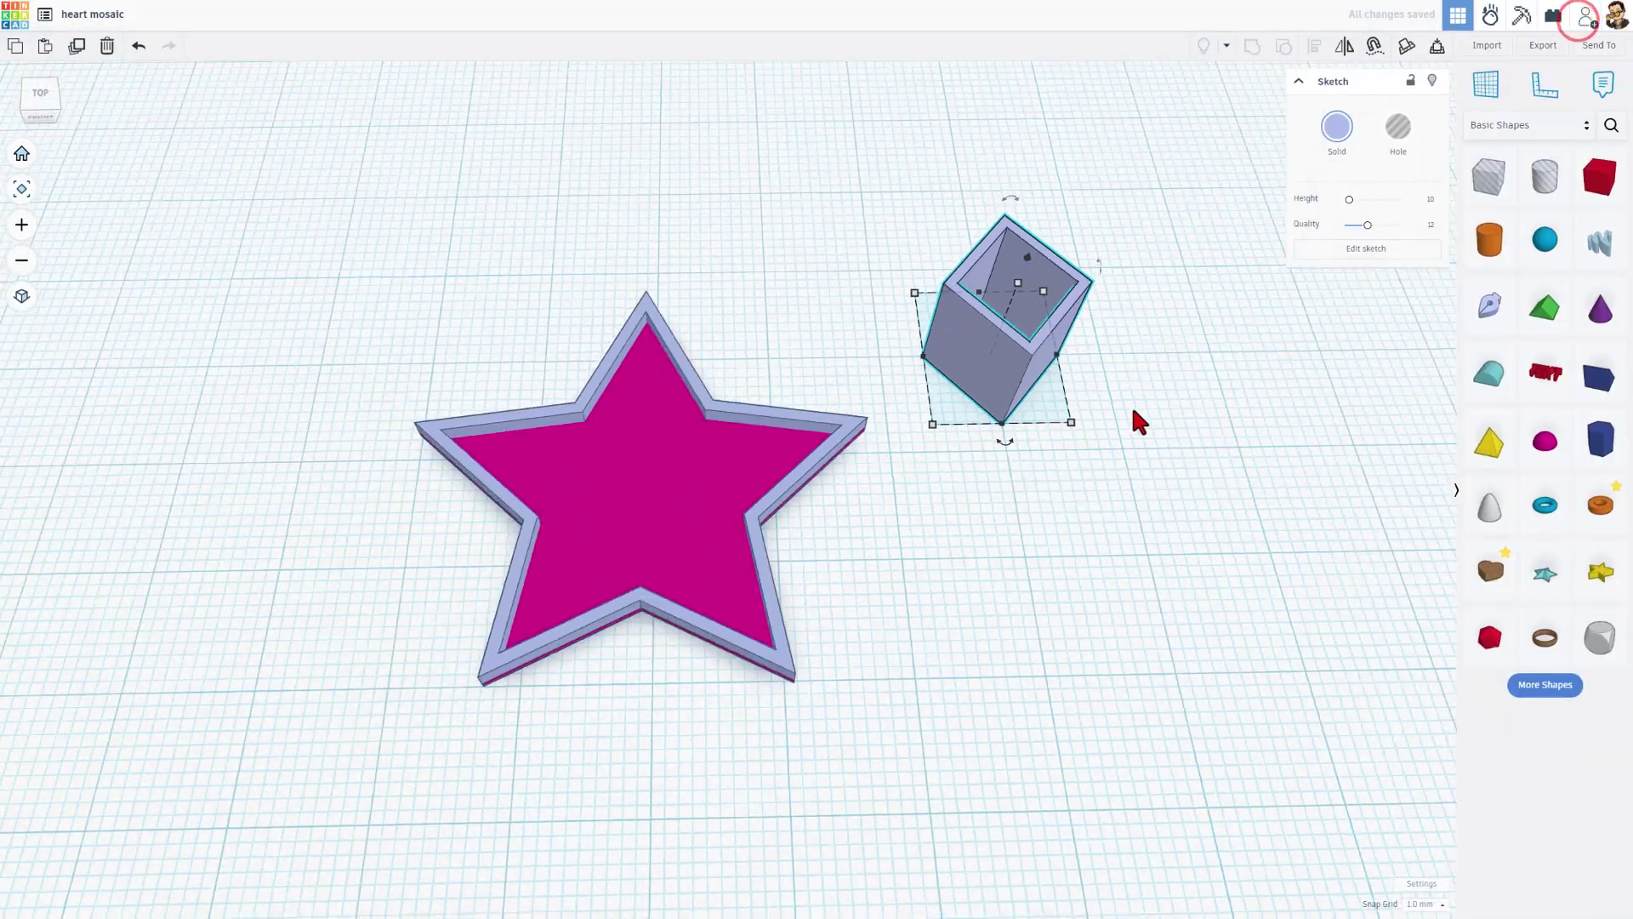
# - Set the height of the hollow diamond to 5 mm
pyautogui.moveTo(1022, 279); pyautogui.dragTo(1018, 322)
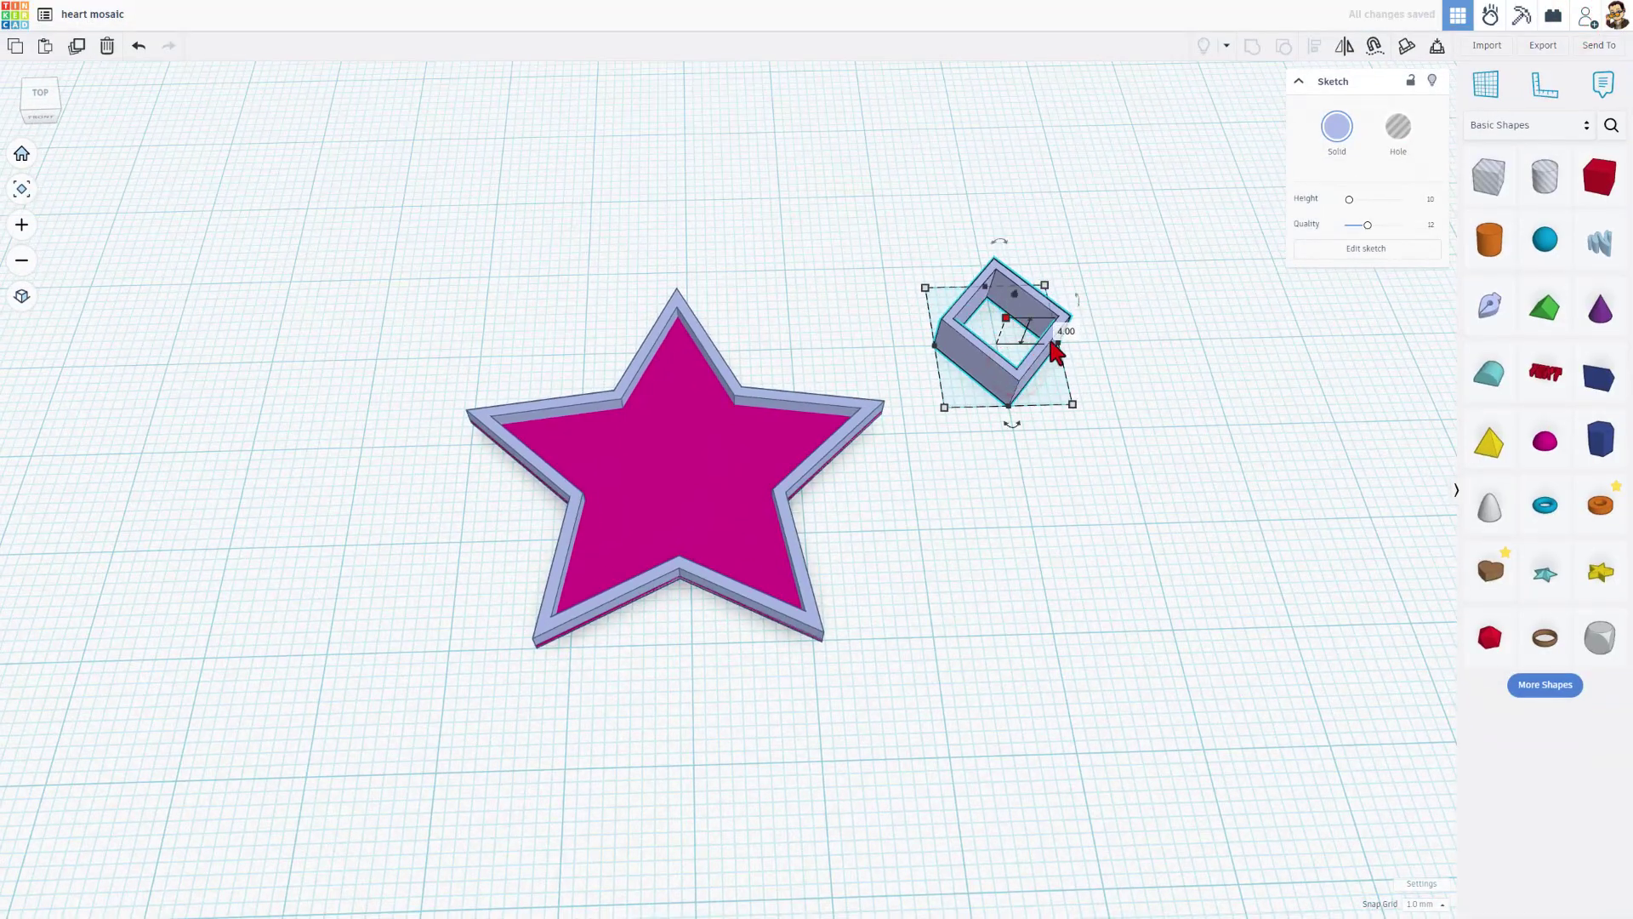
pyautogui.write('5')
pyautogui.press('Return')
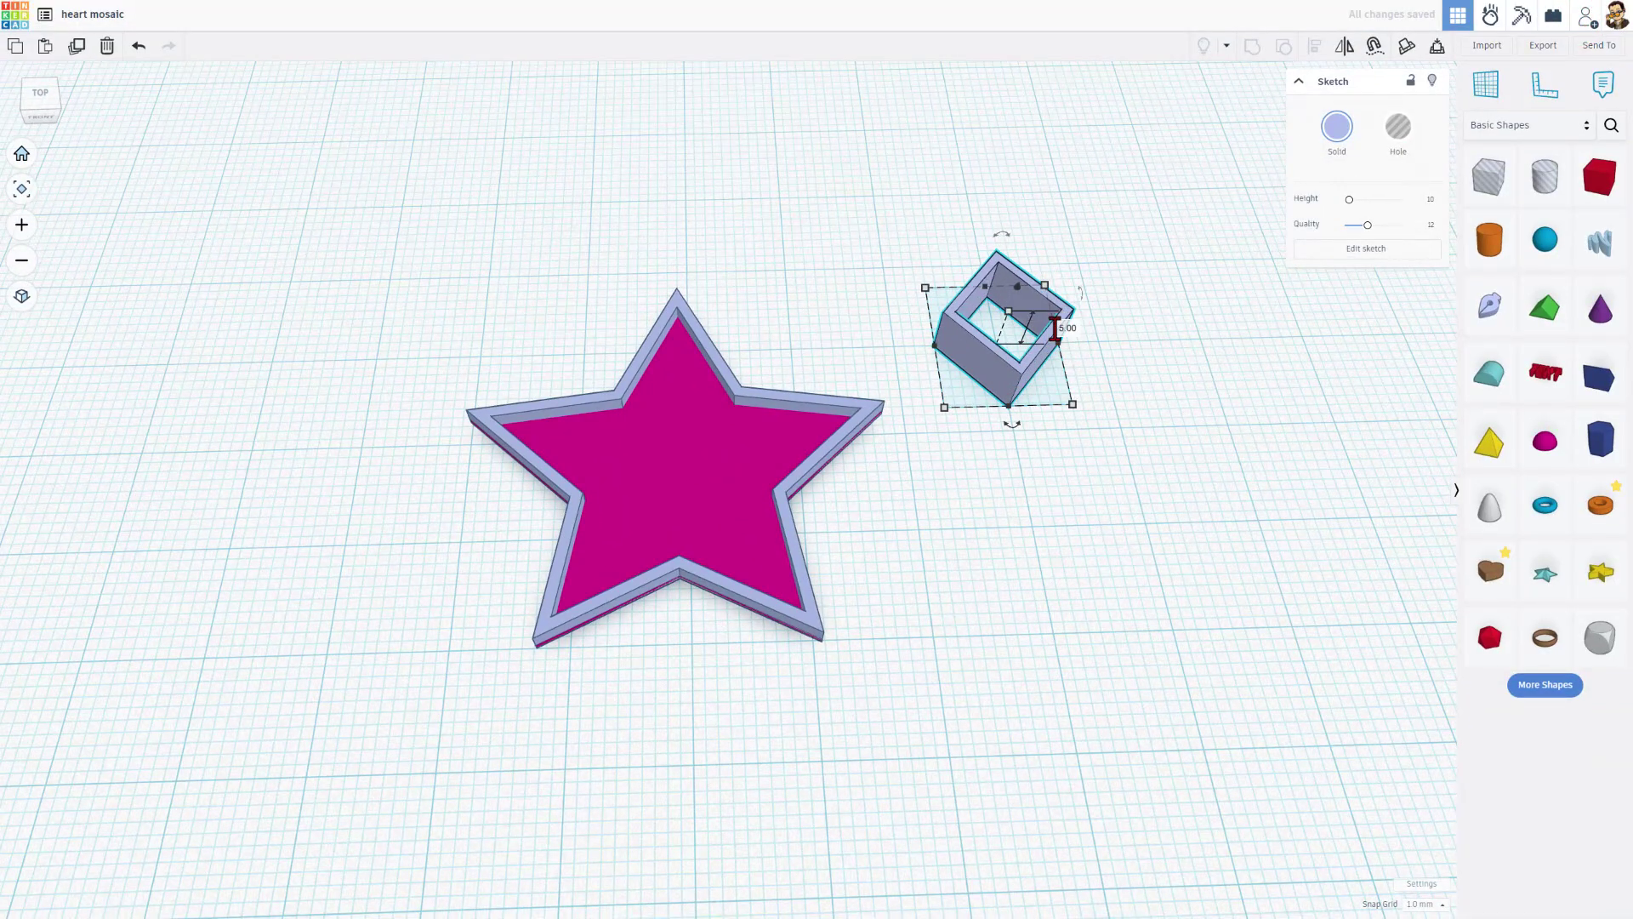
pyautogui.click(1011, 532)
# - Duplicate the hollow diamond in place and change the copy's outline alignment to Inside, finishing its sketch
pyautogui.click(990, 387)
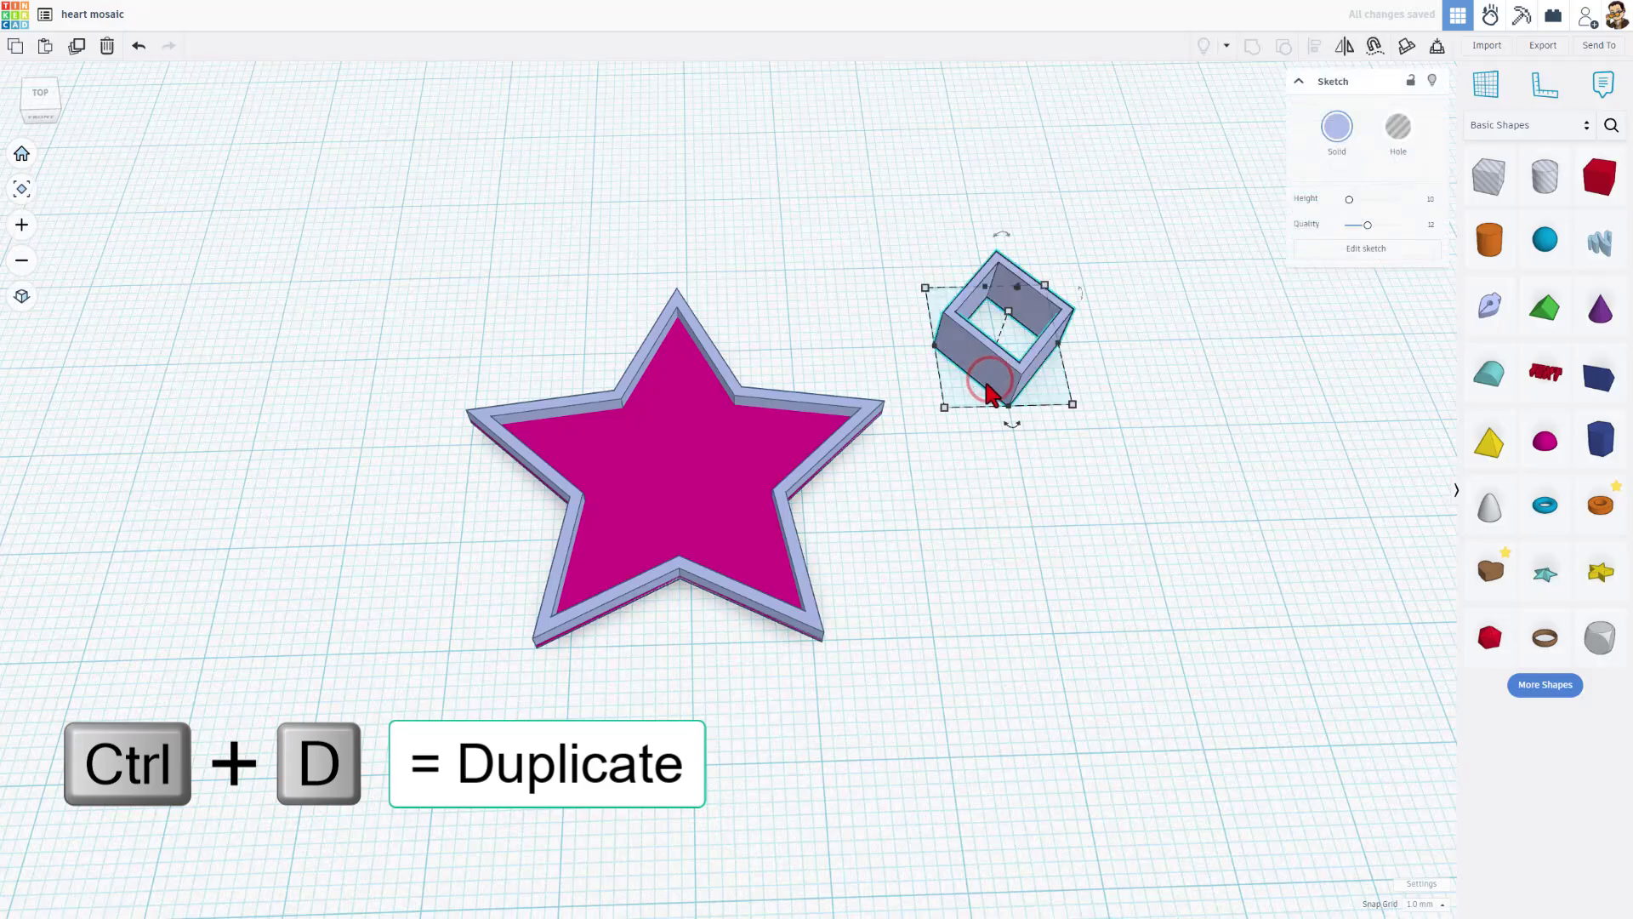
pyautogui.hotkey('ctrl', 'd')
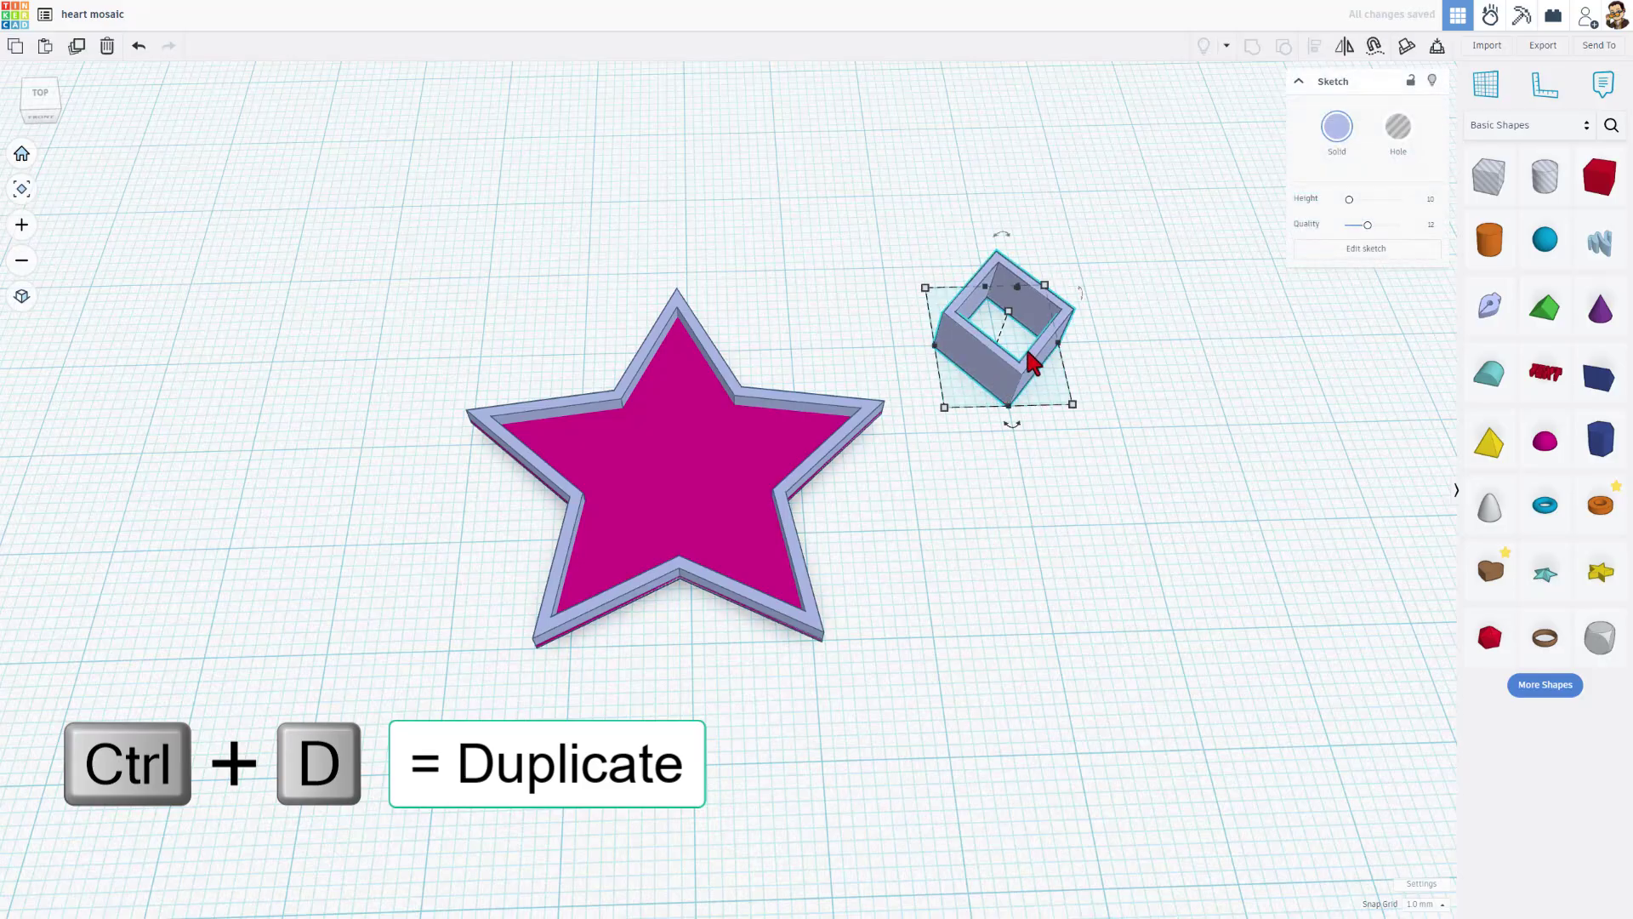
pyautogui.doubleClick(1007, 363)
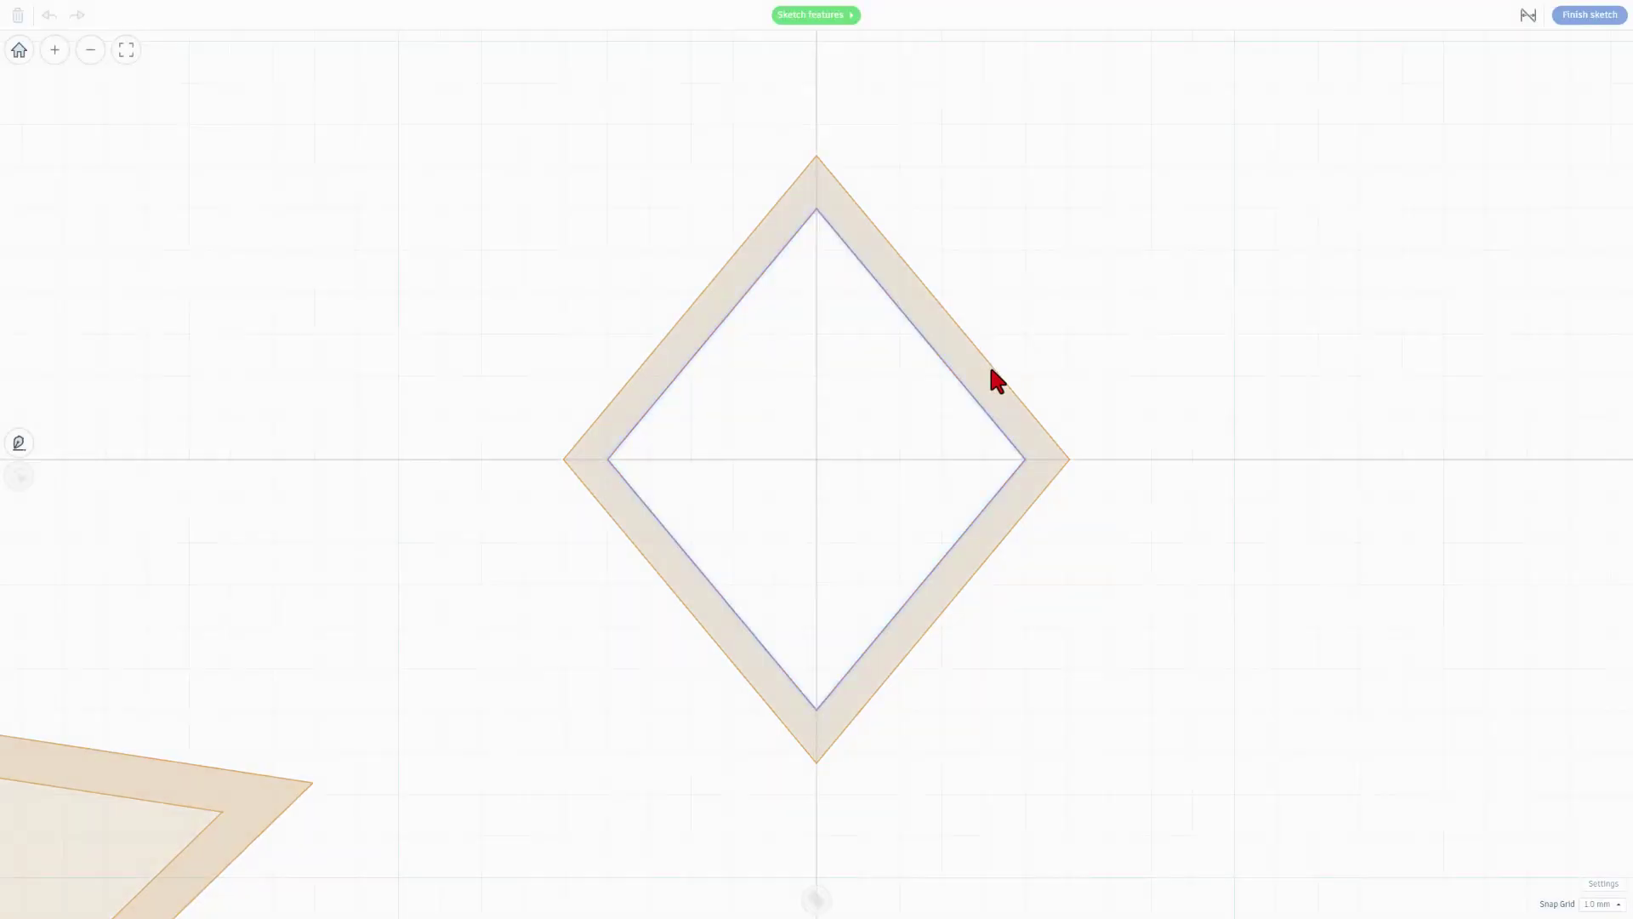
pyautogui.click(978, 378)
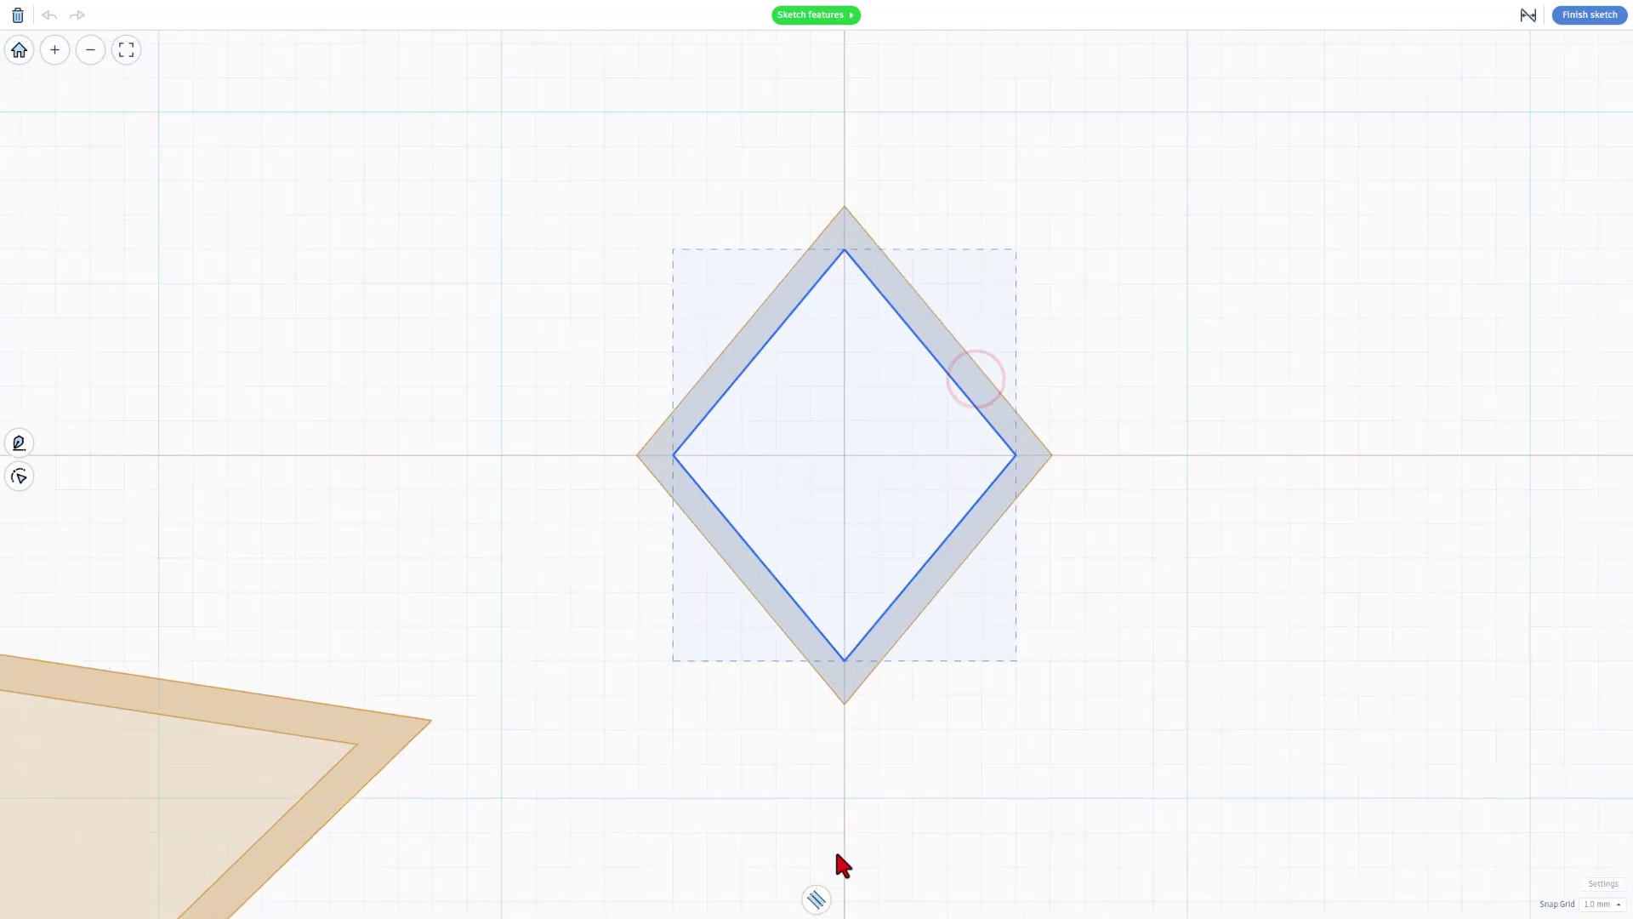
pyautogui.click(816, 900)
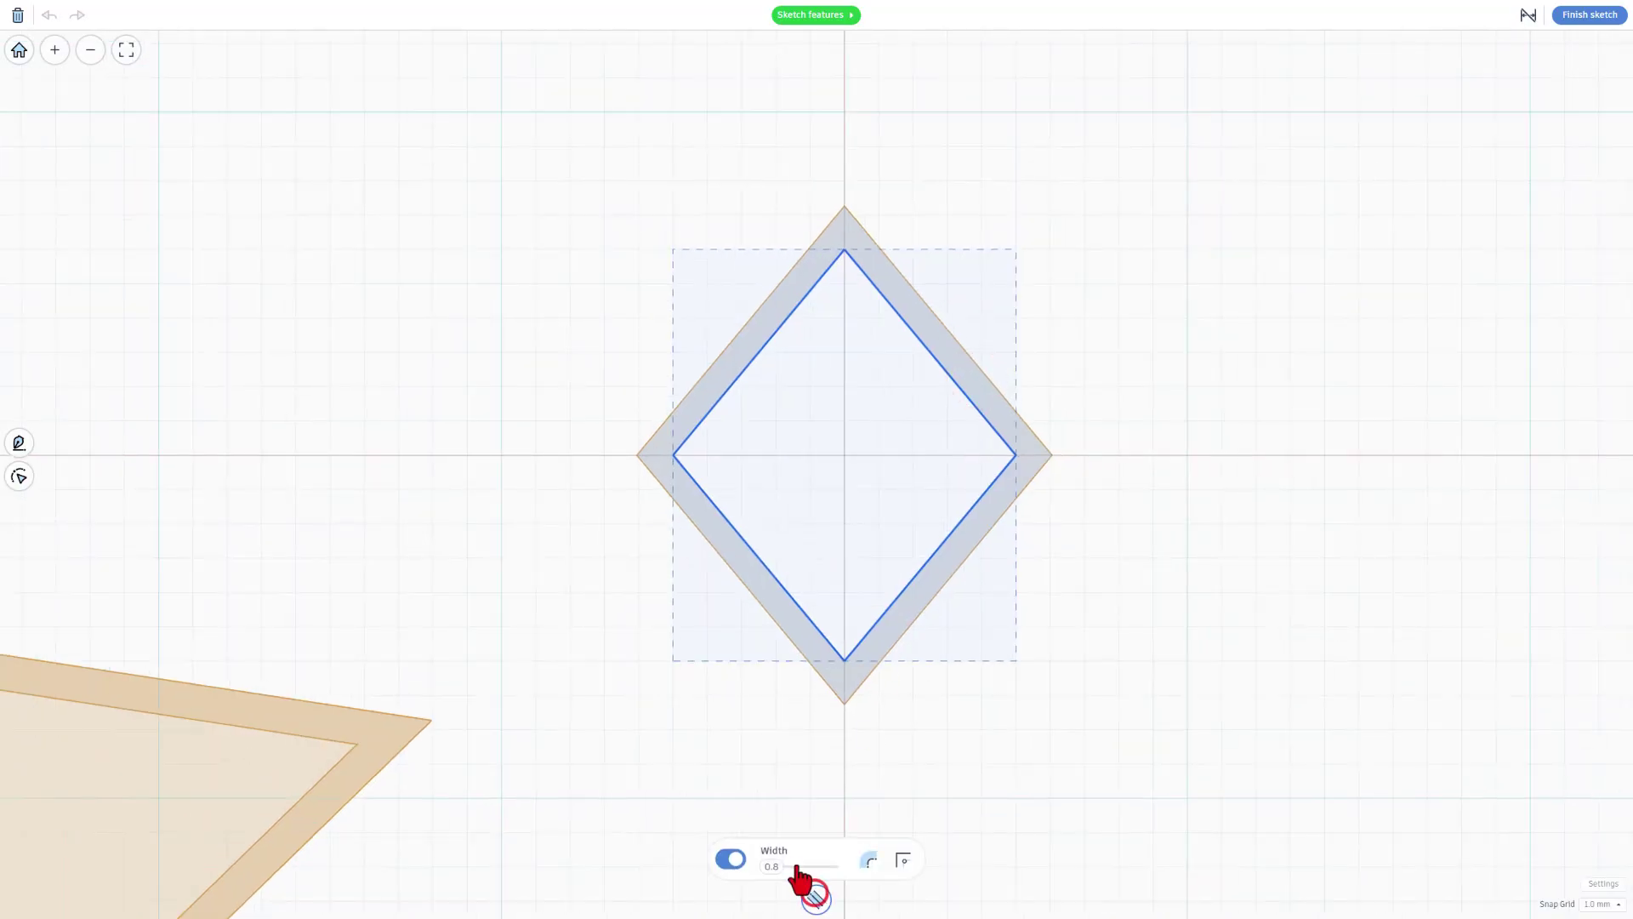
pyautogui.click(857, 862)
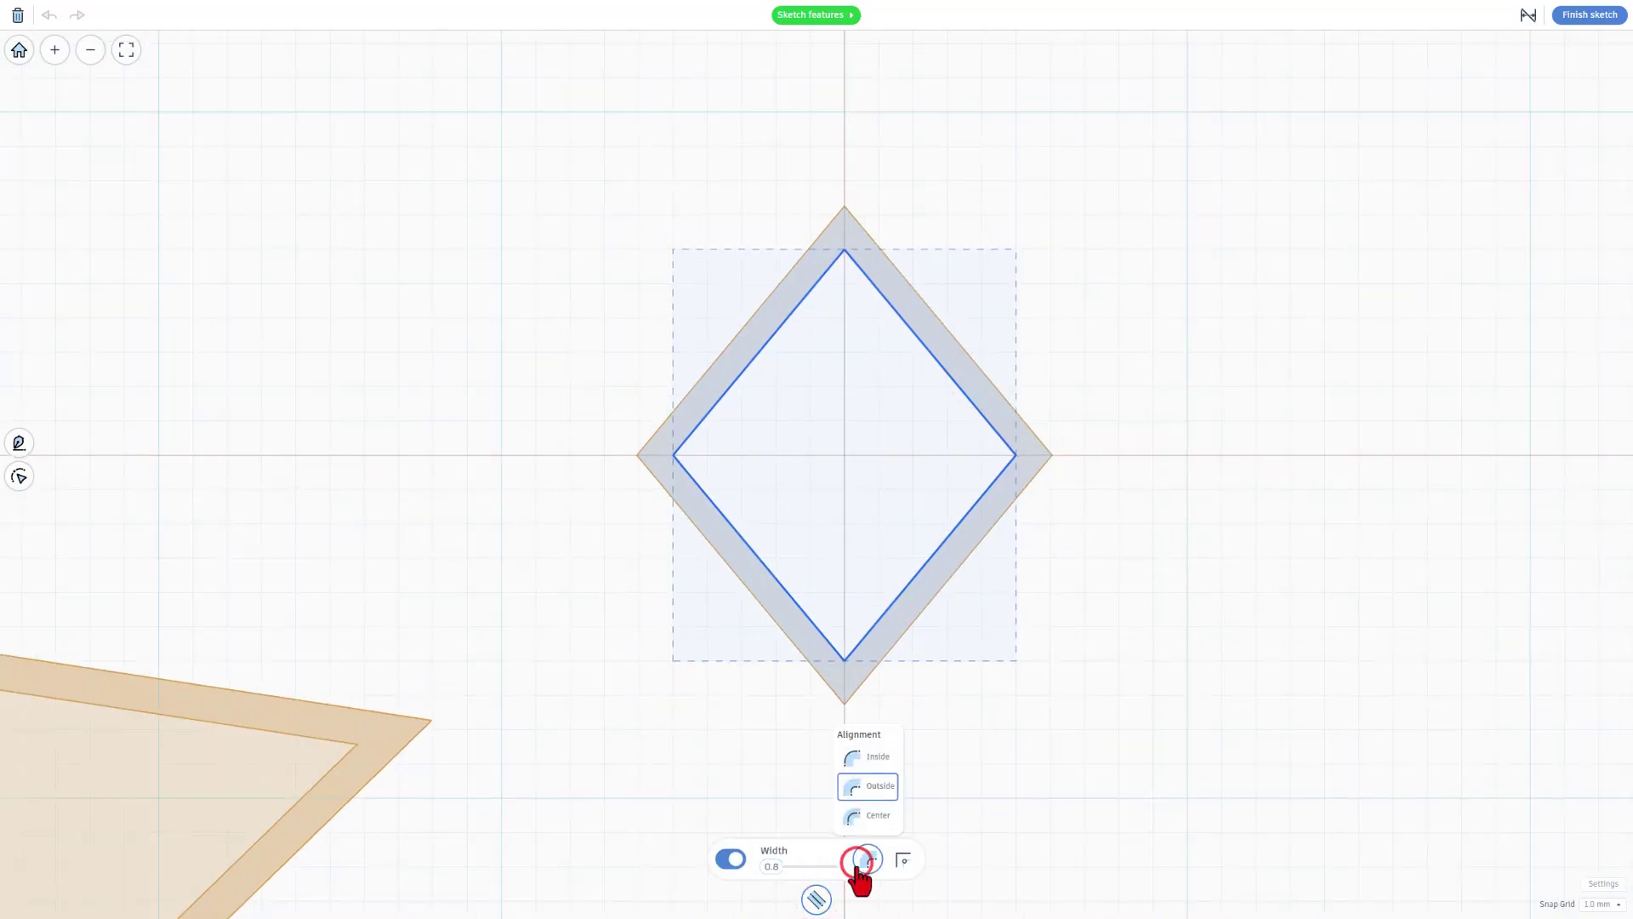
pyautogui.click(872, 758)
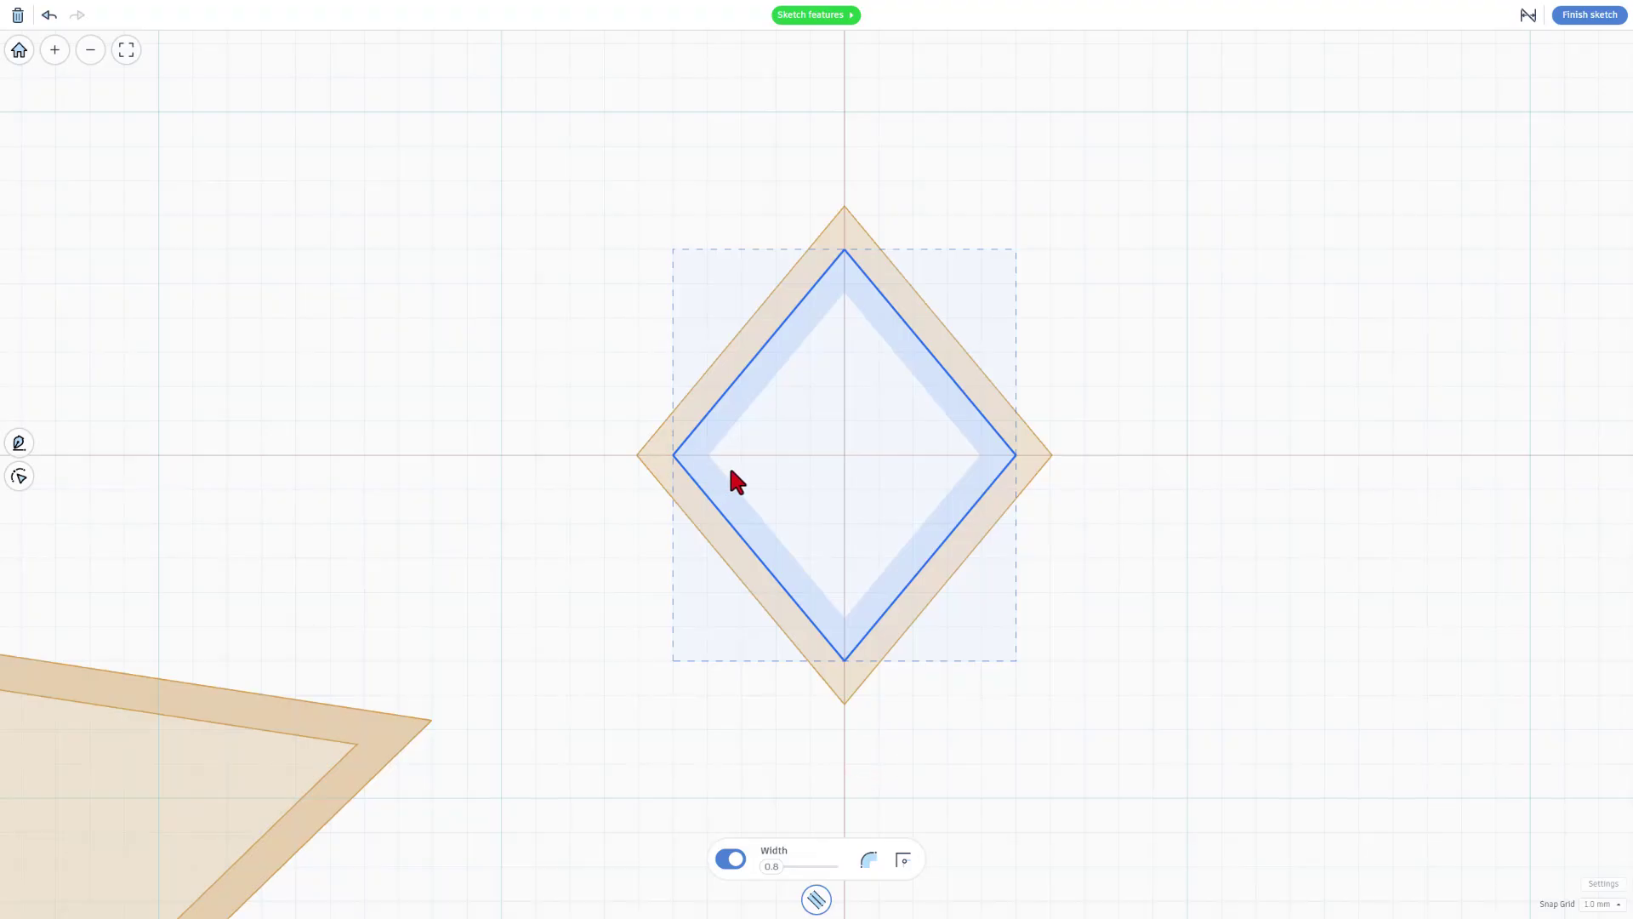
pyautogui.click(1579, 29)
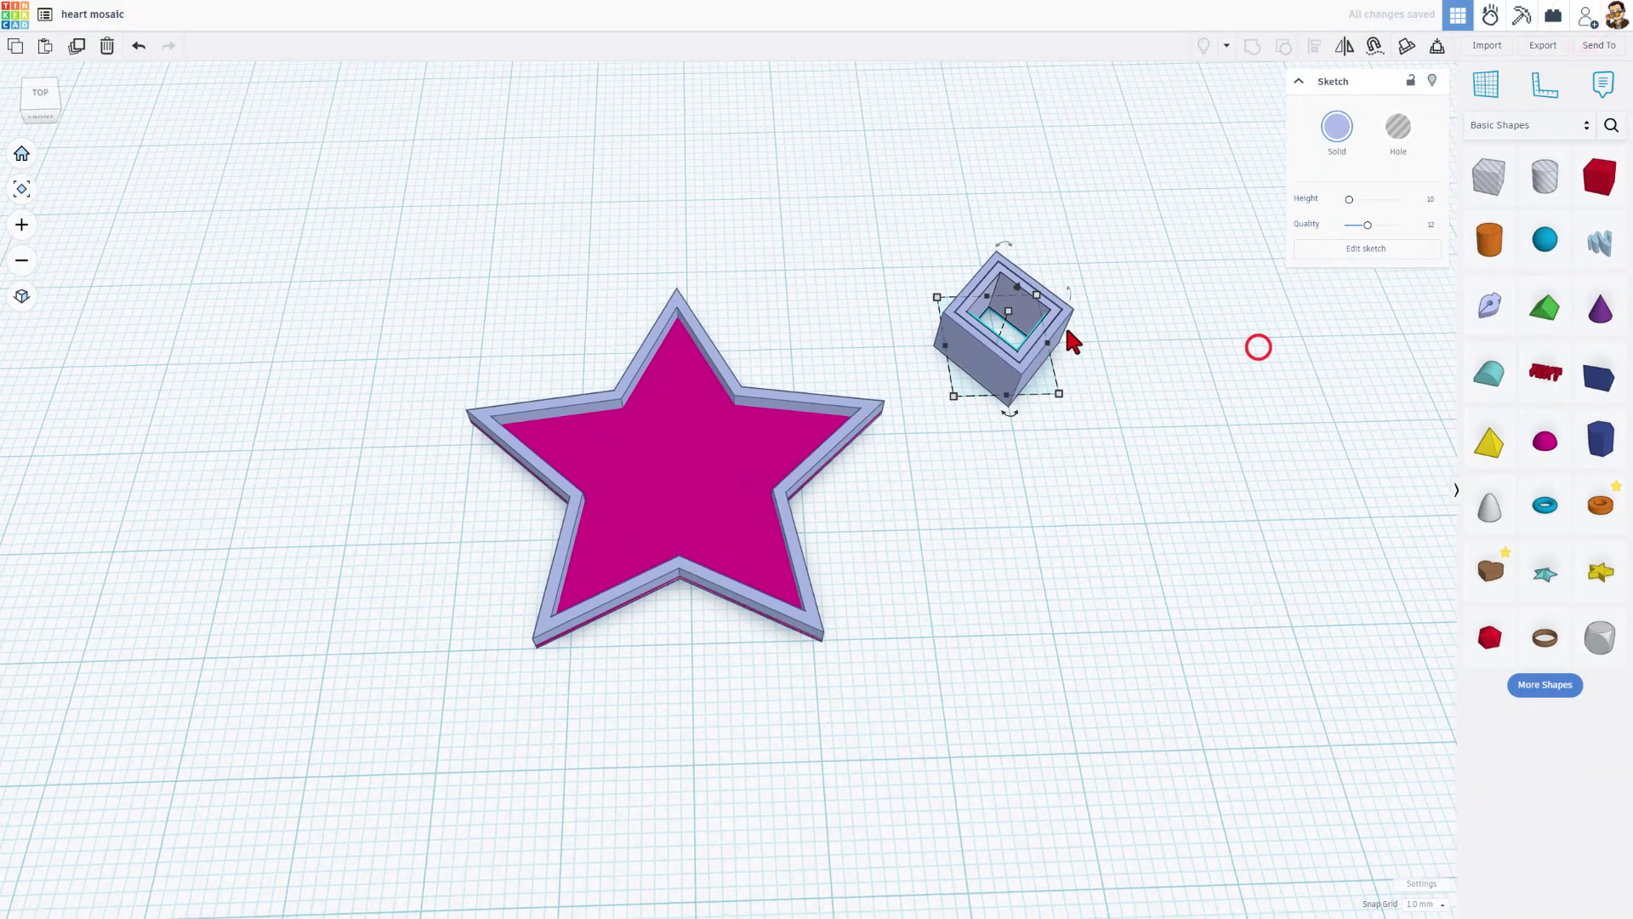
# - Set the height of the outer hollow diamond to 10 mm
pyautogui.click(1102, 329)
pyautogui.scroll(2, 1021, 313)
pyautogui.click(1019, 306)
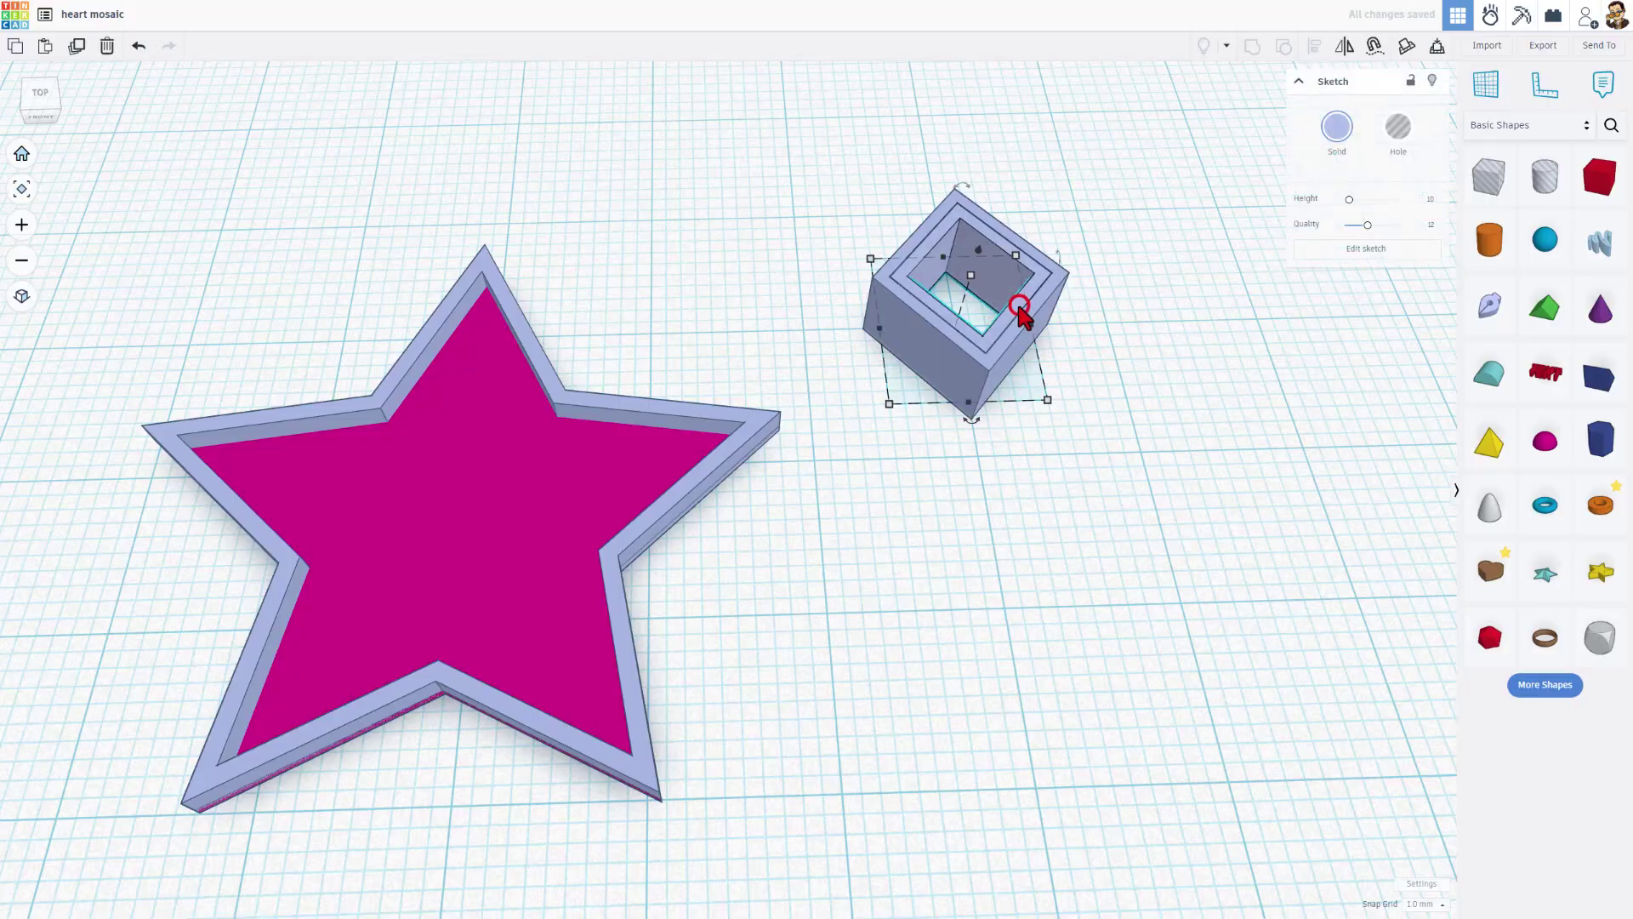
pyautogui.click(1010, 328)
pyautogui.moveTo(974, 279)
pyautogui.click(1037, 298)
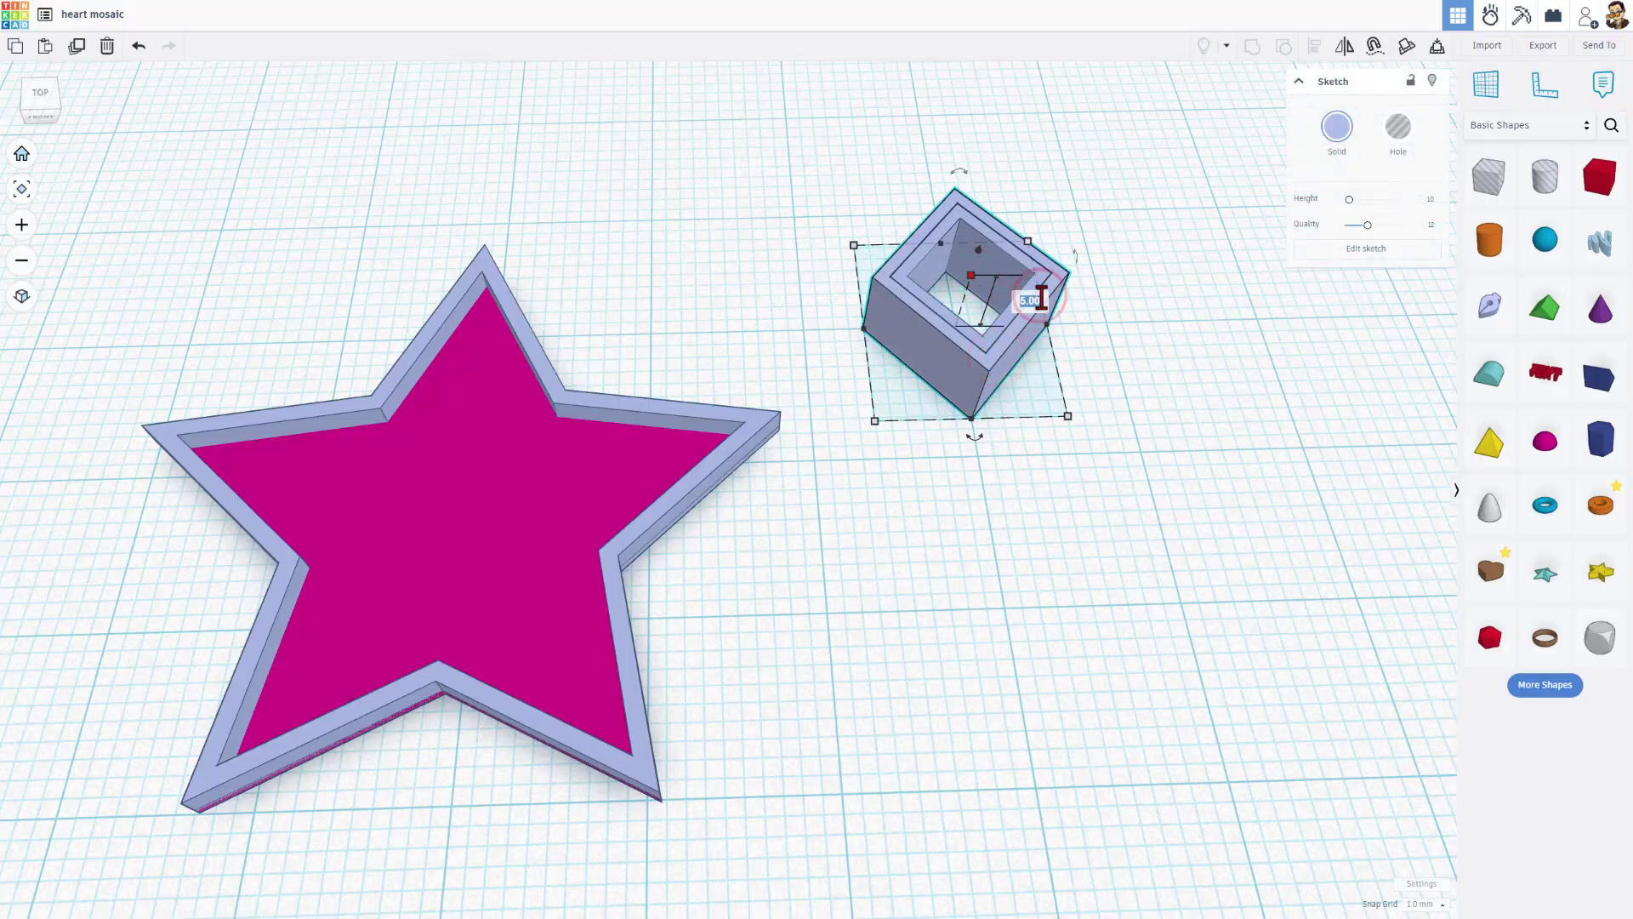
pyautogui.write('10')
pyautogui.press('Return')
pyautogui.click(924, 416)
# - Colour the outer diamond green and the inner diamond yellow from the preset solid colours
pyautogui.moveTo(1039, 458); pyautogui.dragTo(1014, 464, button='right')
pyautogui.moveTo(1105, 431); pyautogui.dragTo(1045, 370, button='right')
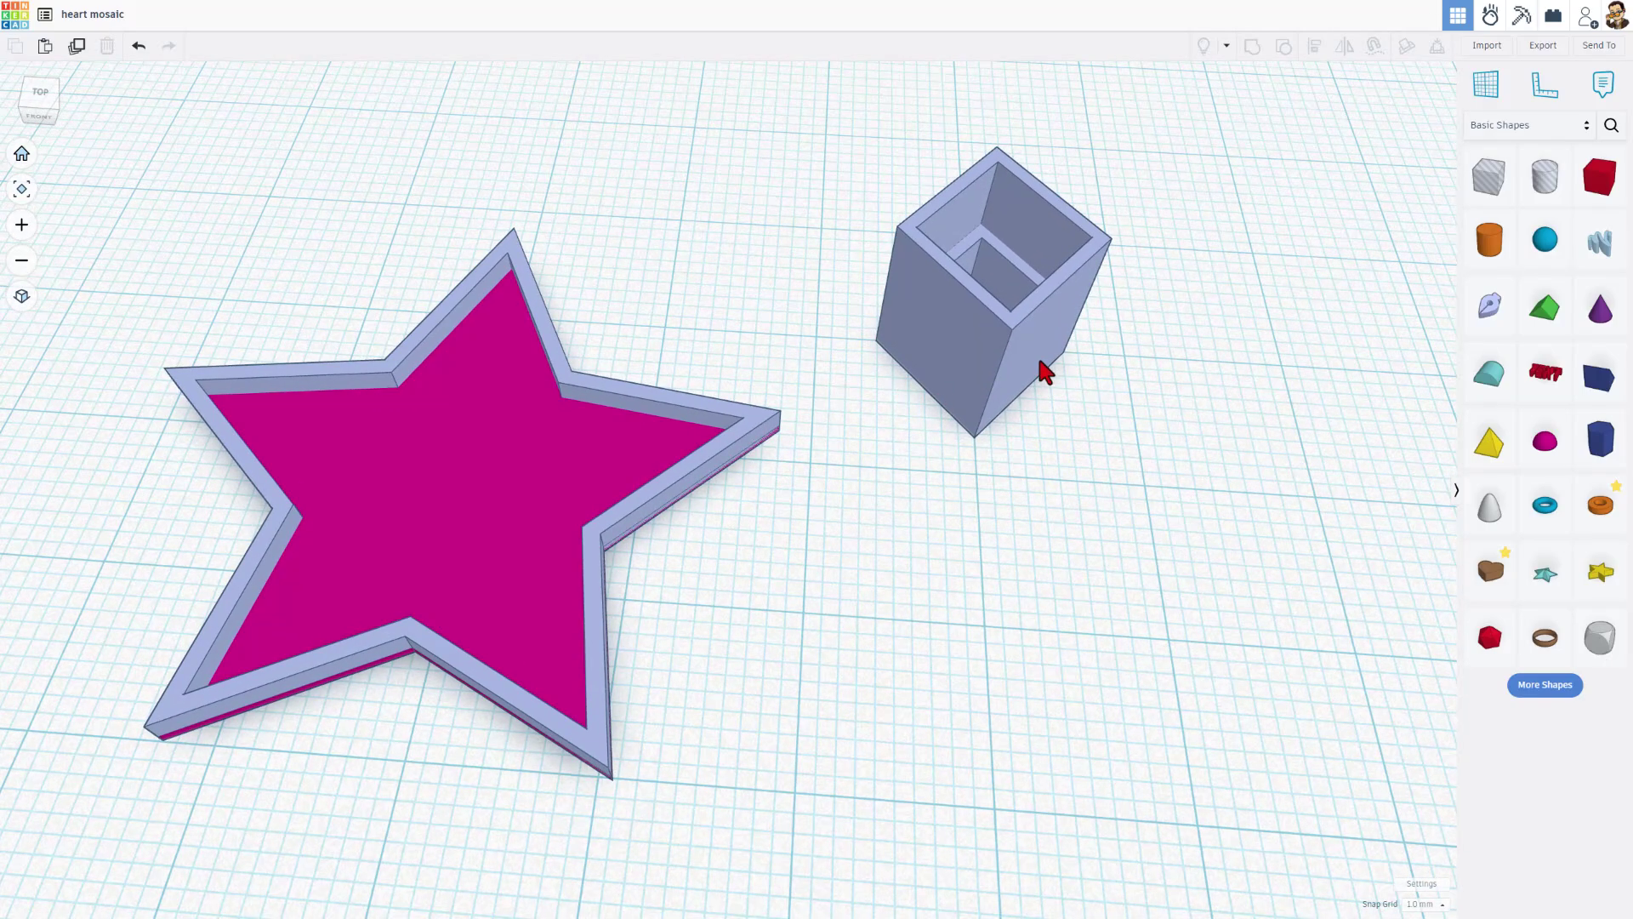
pyautogui.click(1044, 372)
pyautogui.click(1334, 131)
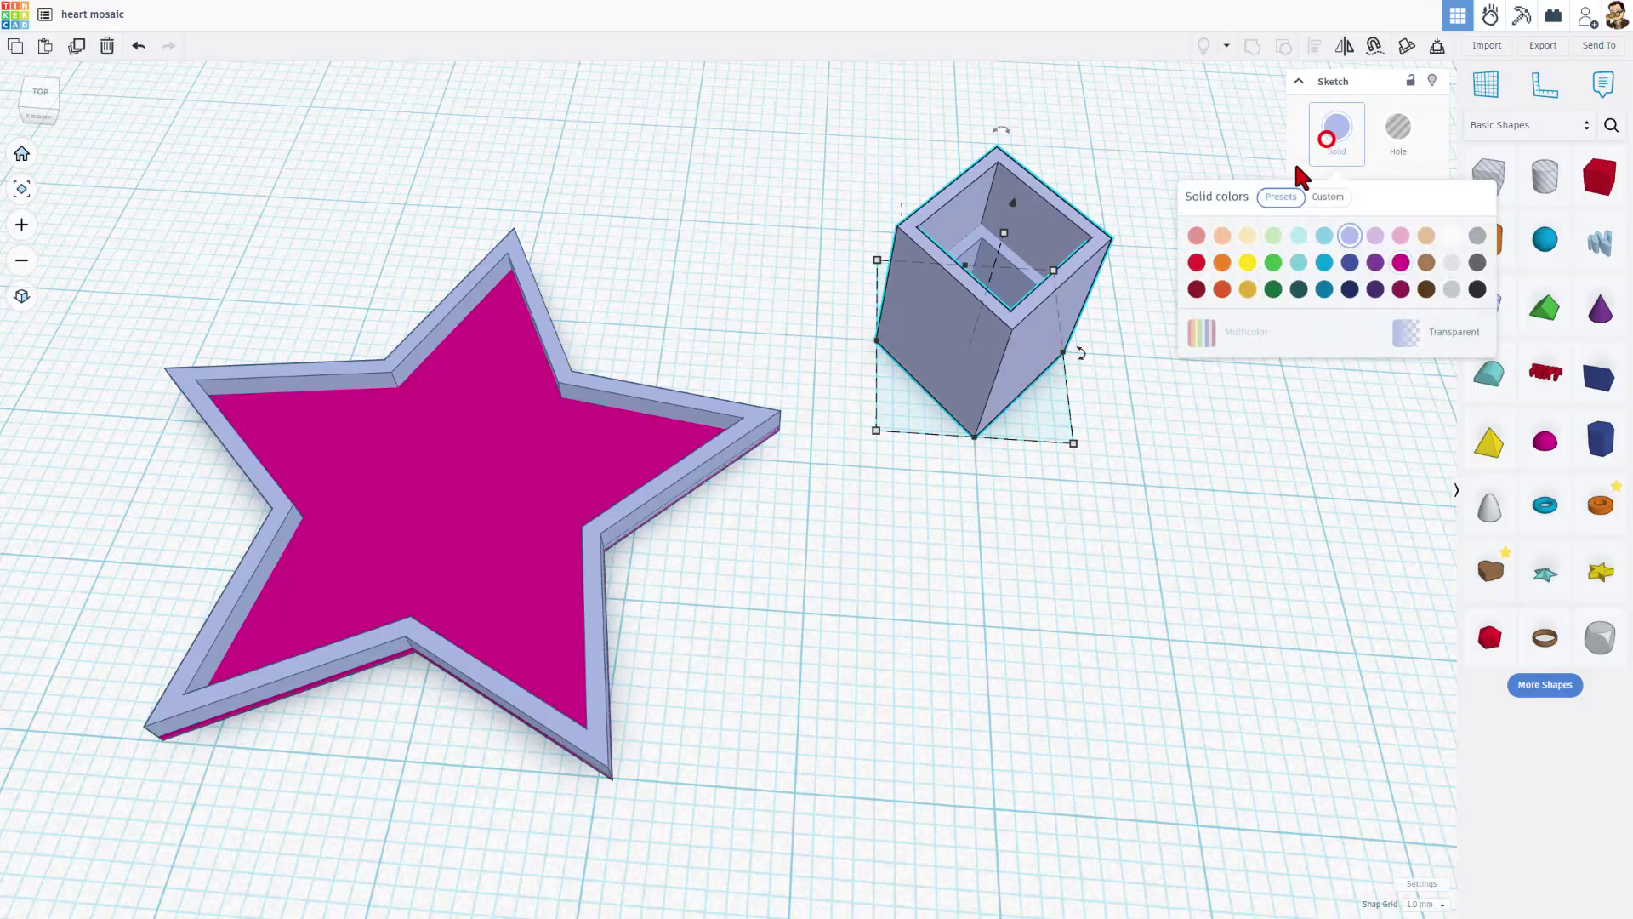
pyautogui.click(1273, 261)
pyautogui.click(970, 247)
pyautogui.click(1334, 128)
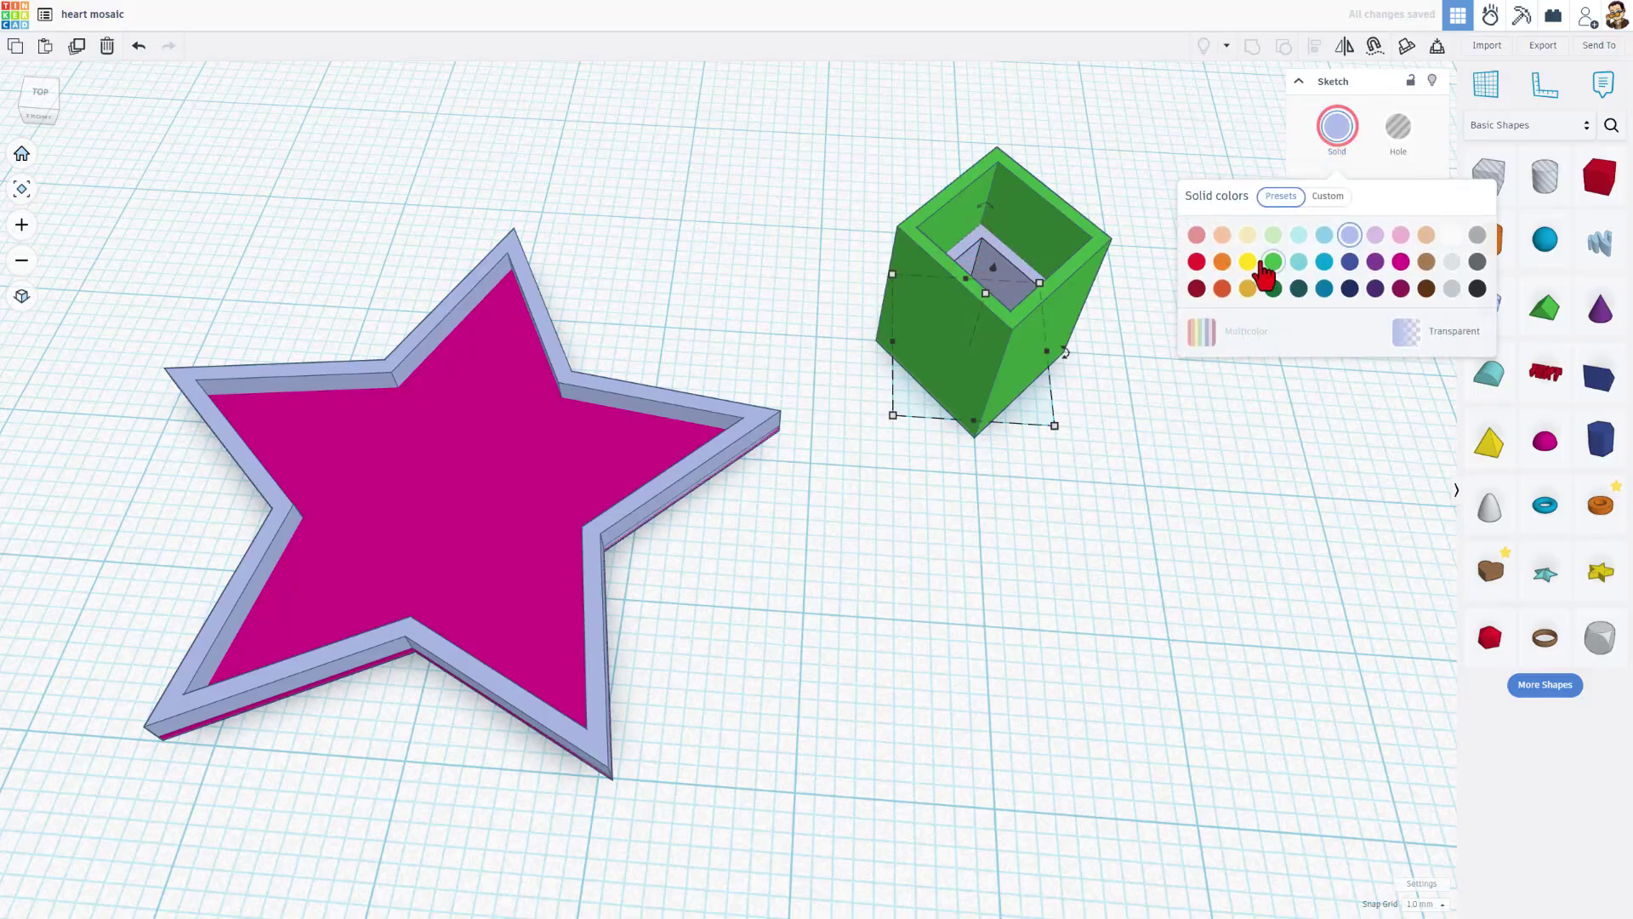
pyautogui.click(1247, 259)
pyautogui.click(1079, 434)
pyautogui.moveTo(1130, 365); pyautogui.dragTo(922, 335, button='right')
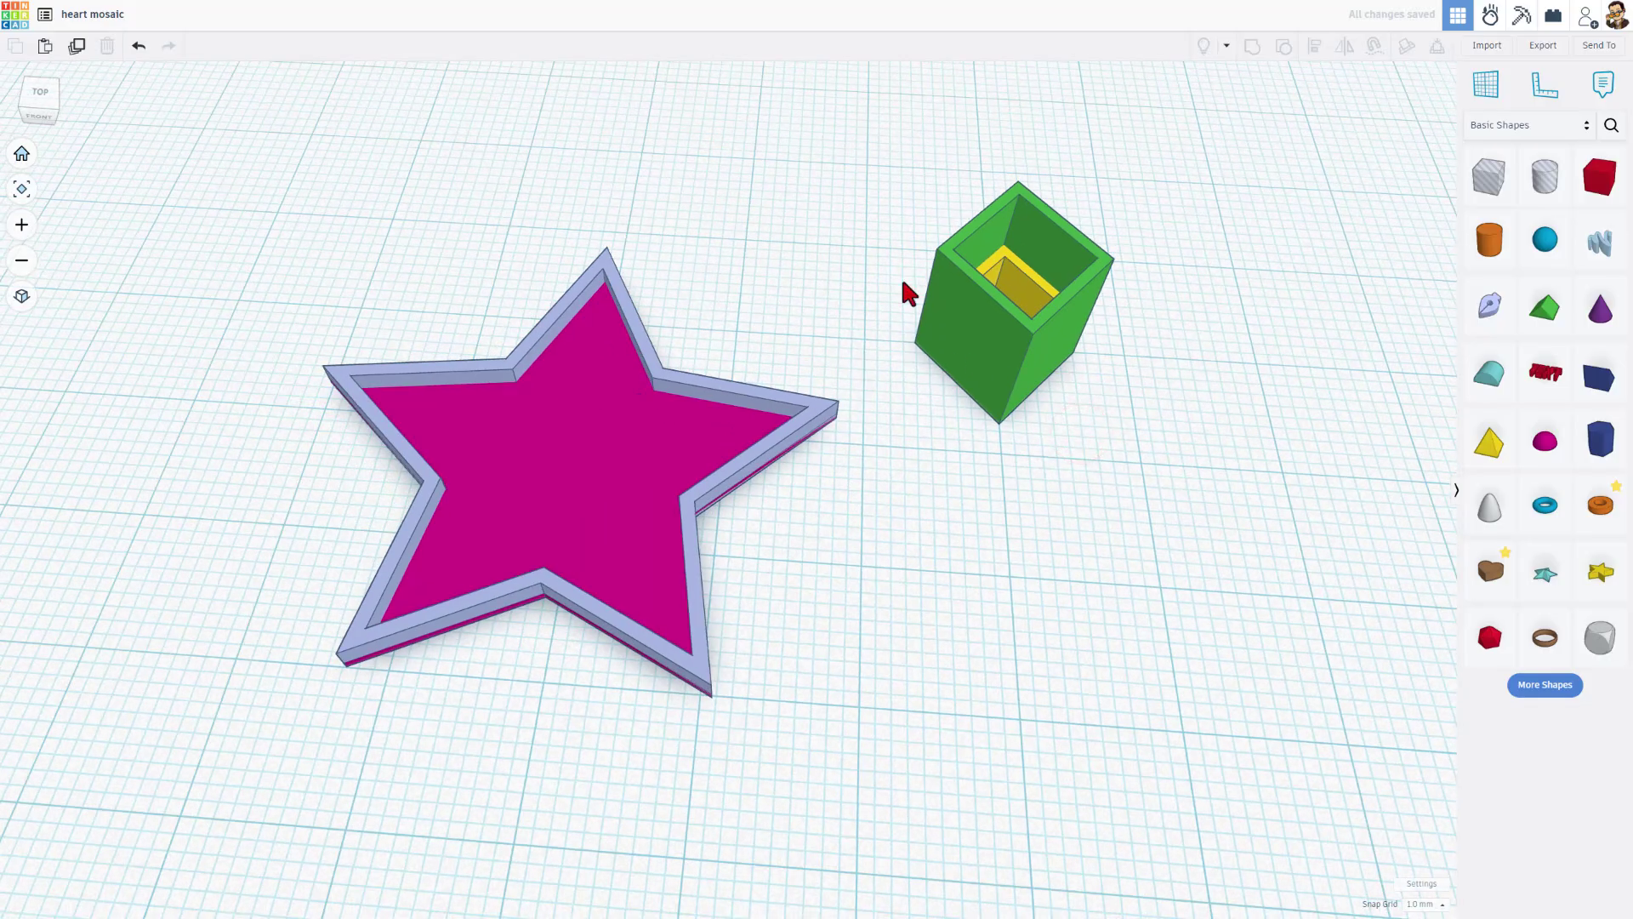
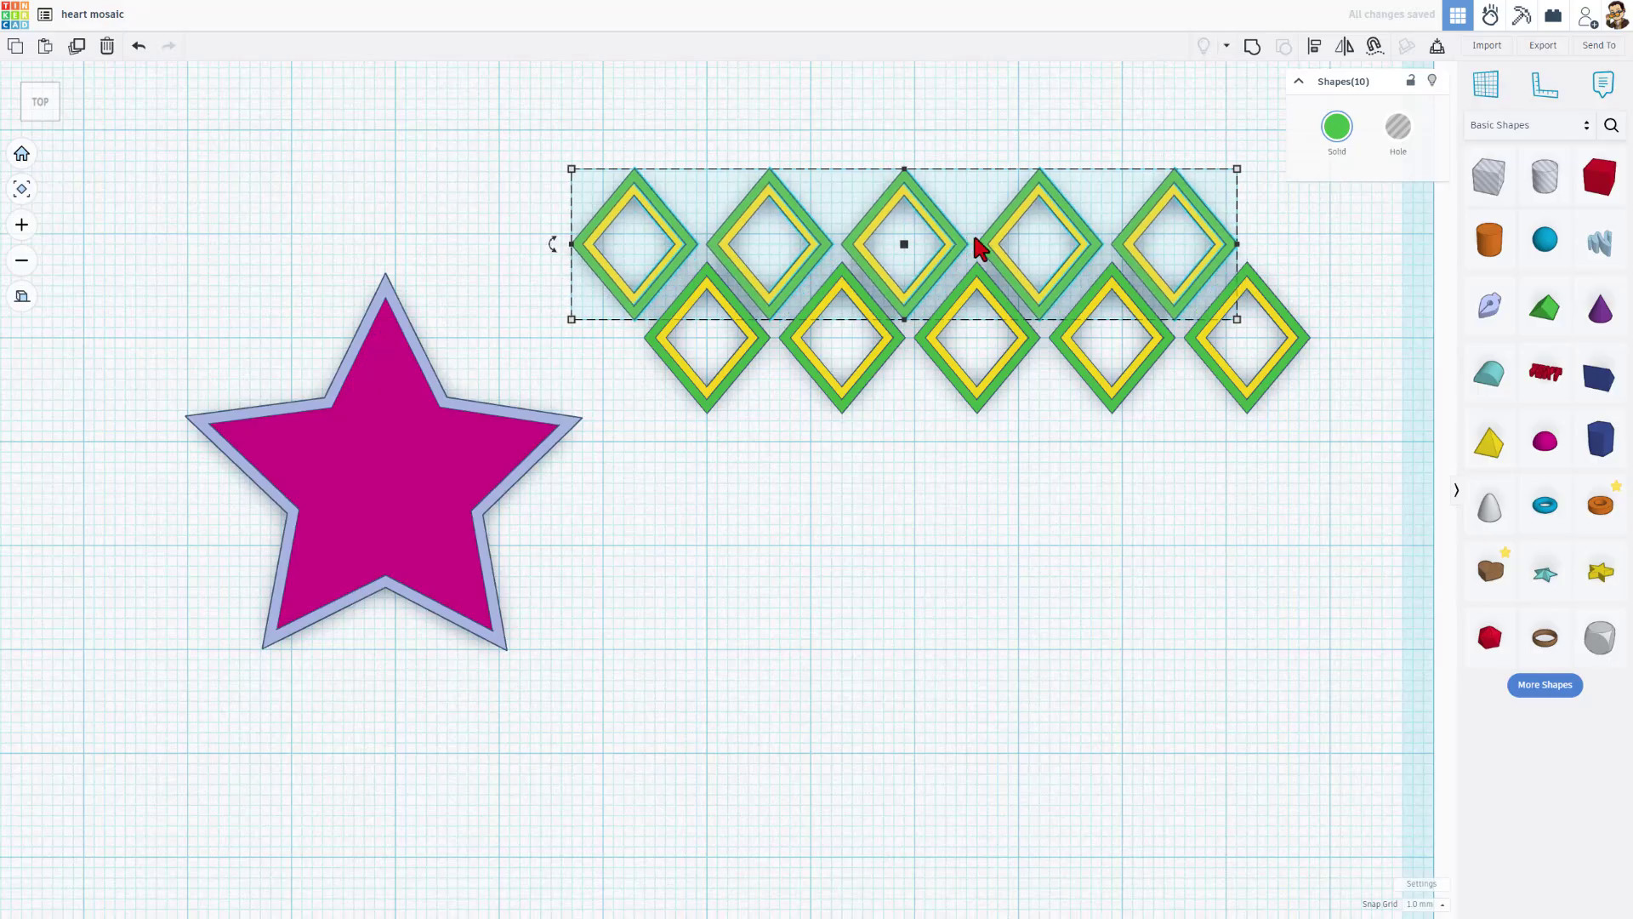
# - Set the snap grid to 0.5 mm and nudge the upper row of diamonds 0.5 mm to the right
pyautogui.click(1414, 907)
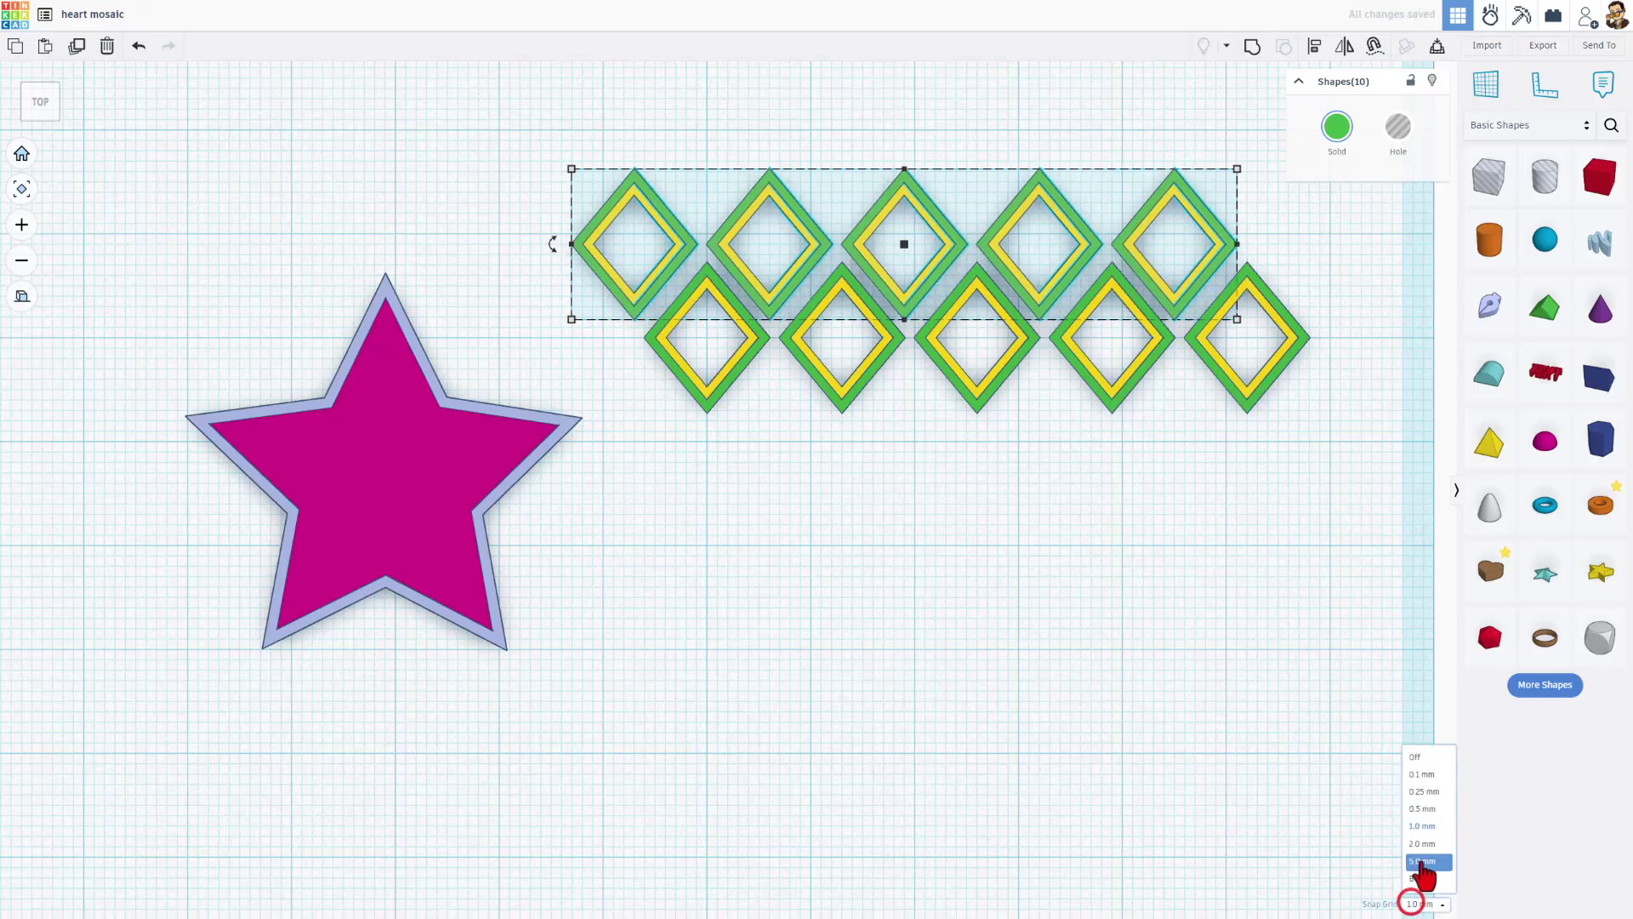
pyautogui.click(1431, 811)
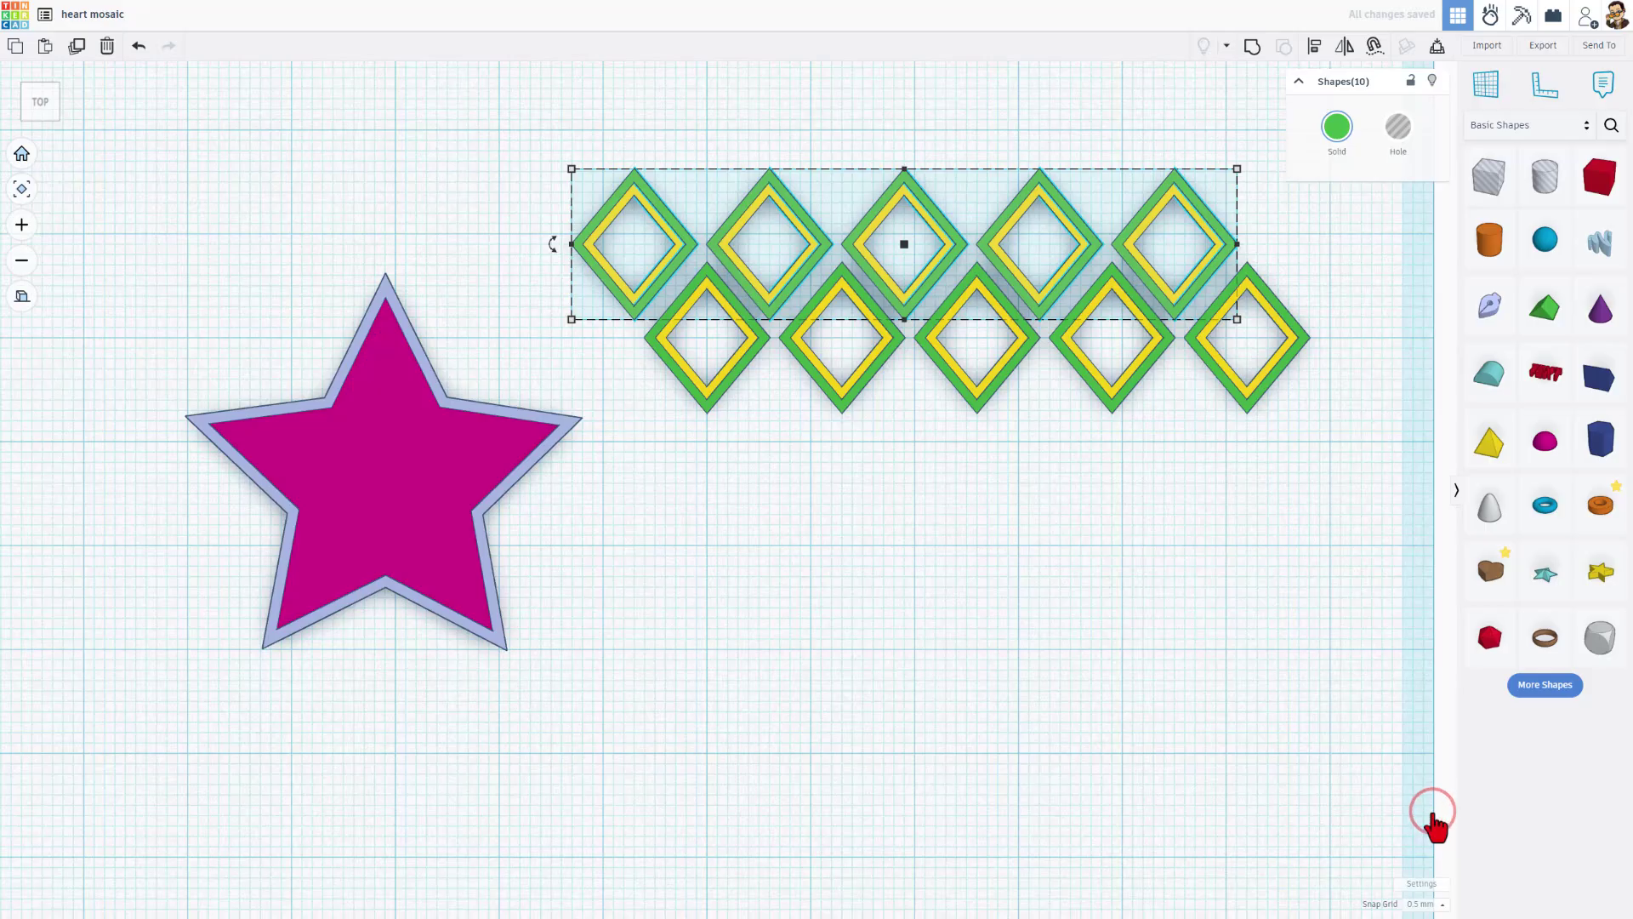
pyautogui.press('Right')
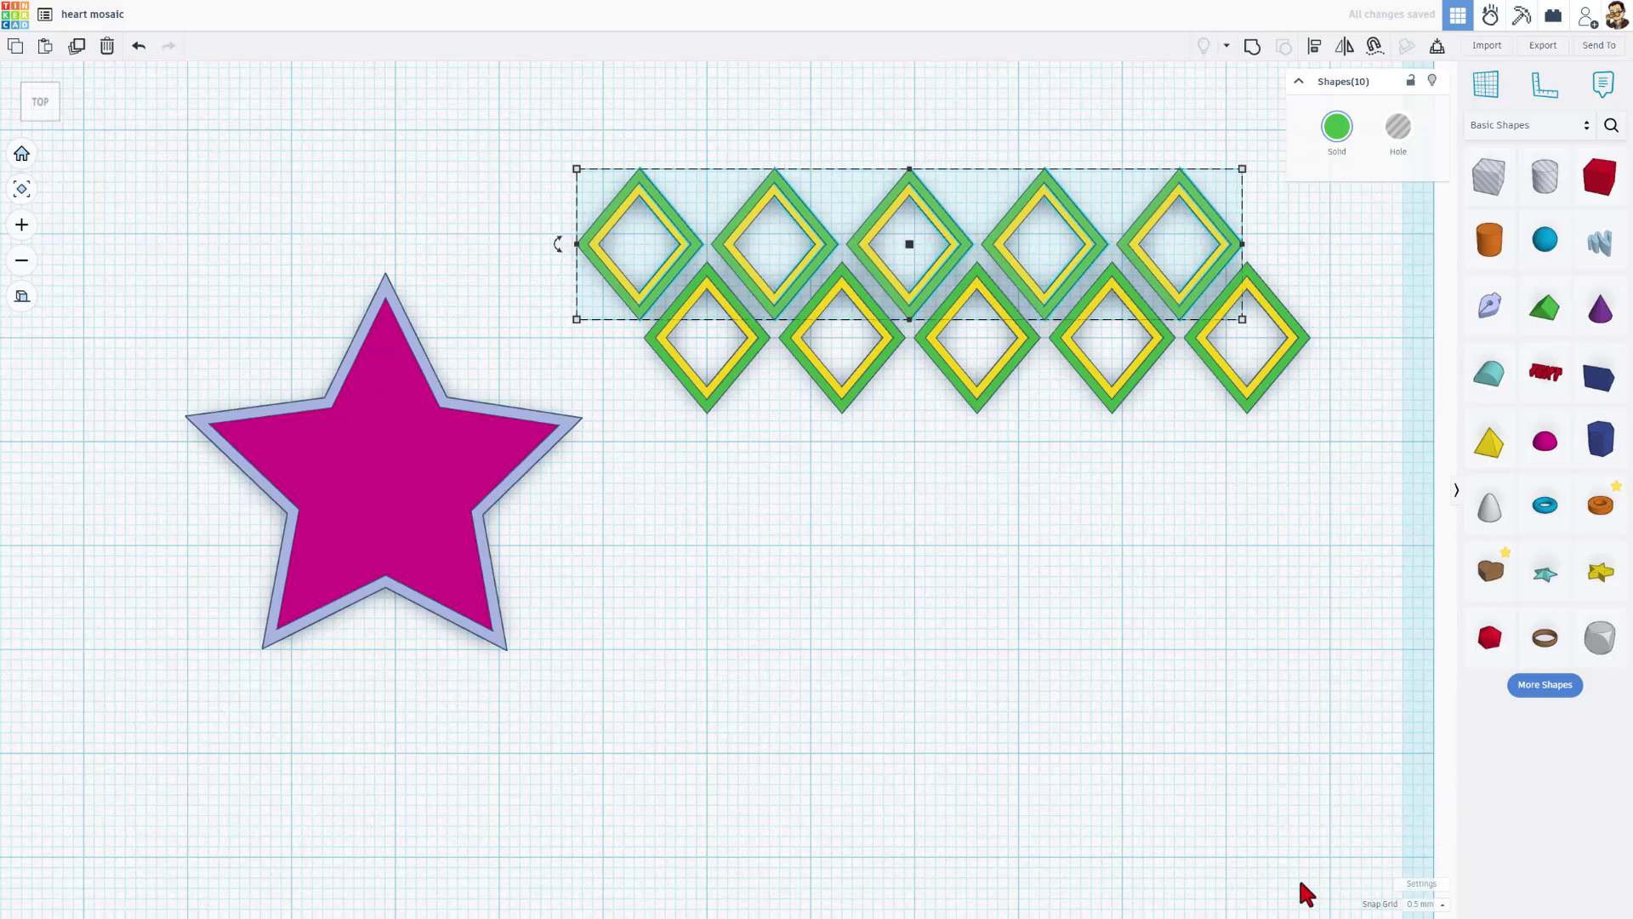
pyautogui.click(907, 466)
# - Duplicate both diamond rows and move the copy up about 18 mm so the four rows interlock with even gaps
pyautogui.click(496, 165)
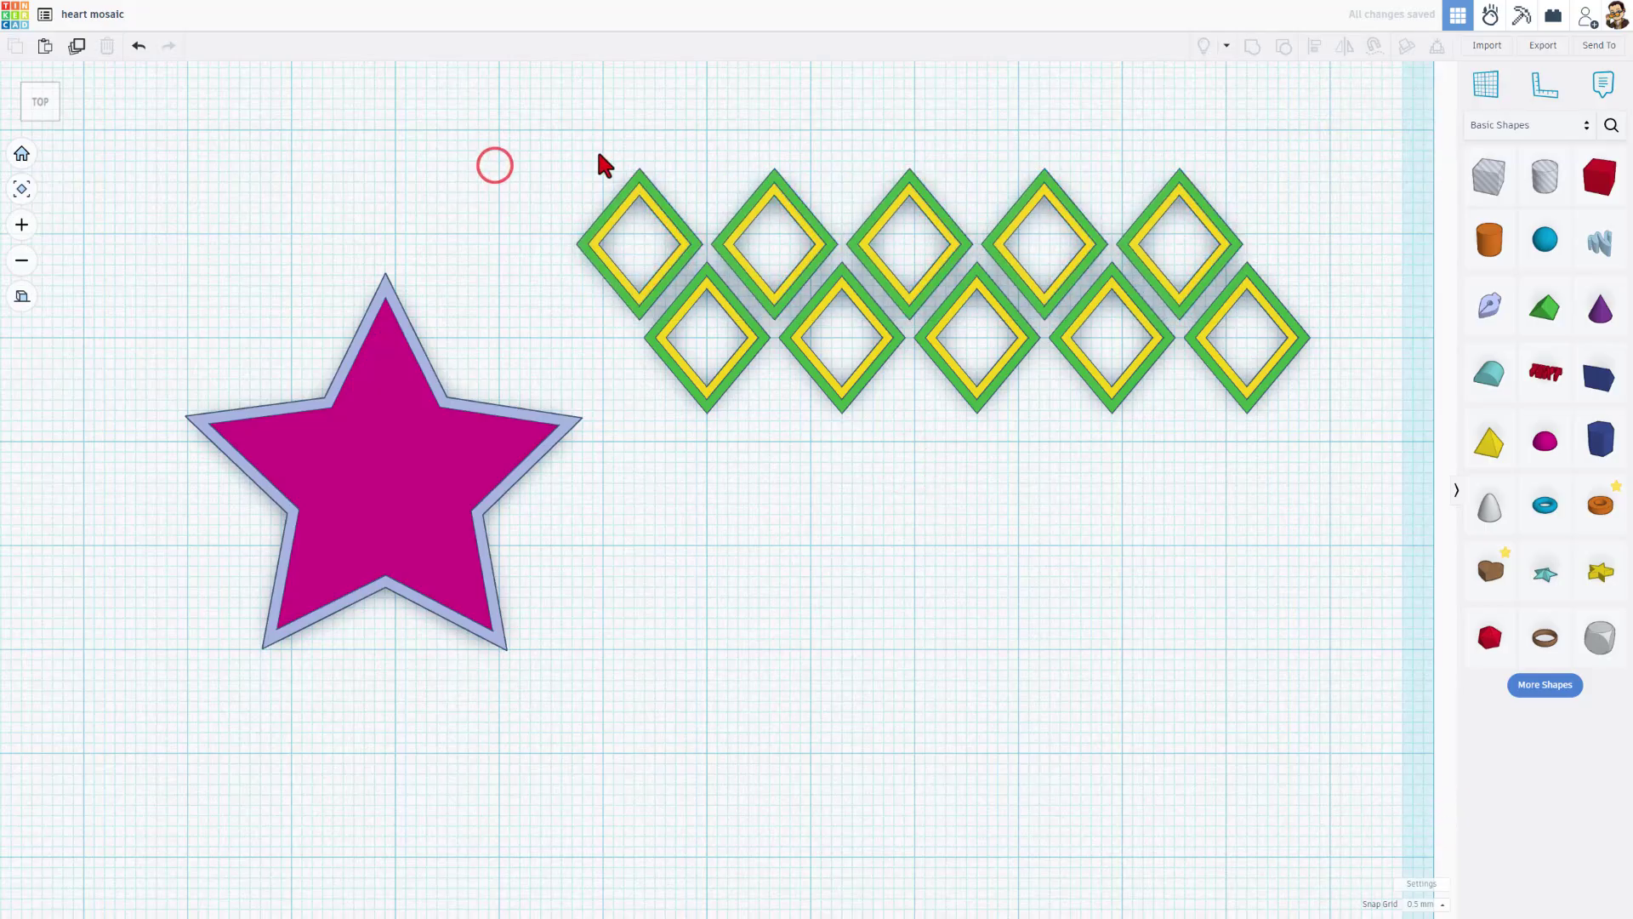
pyautogui.moveTo(599, 154); pyautogui.dragTo(1268, 393)
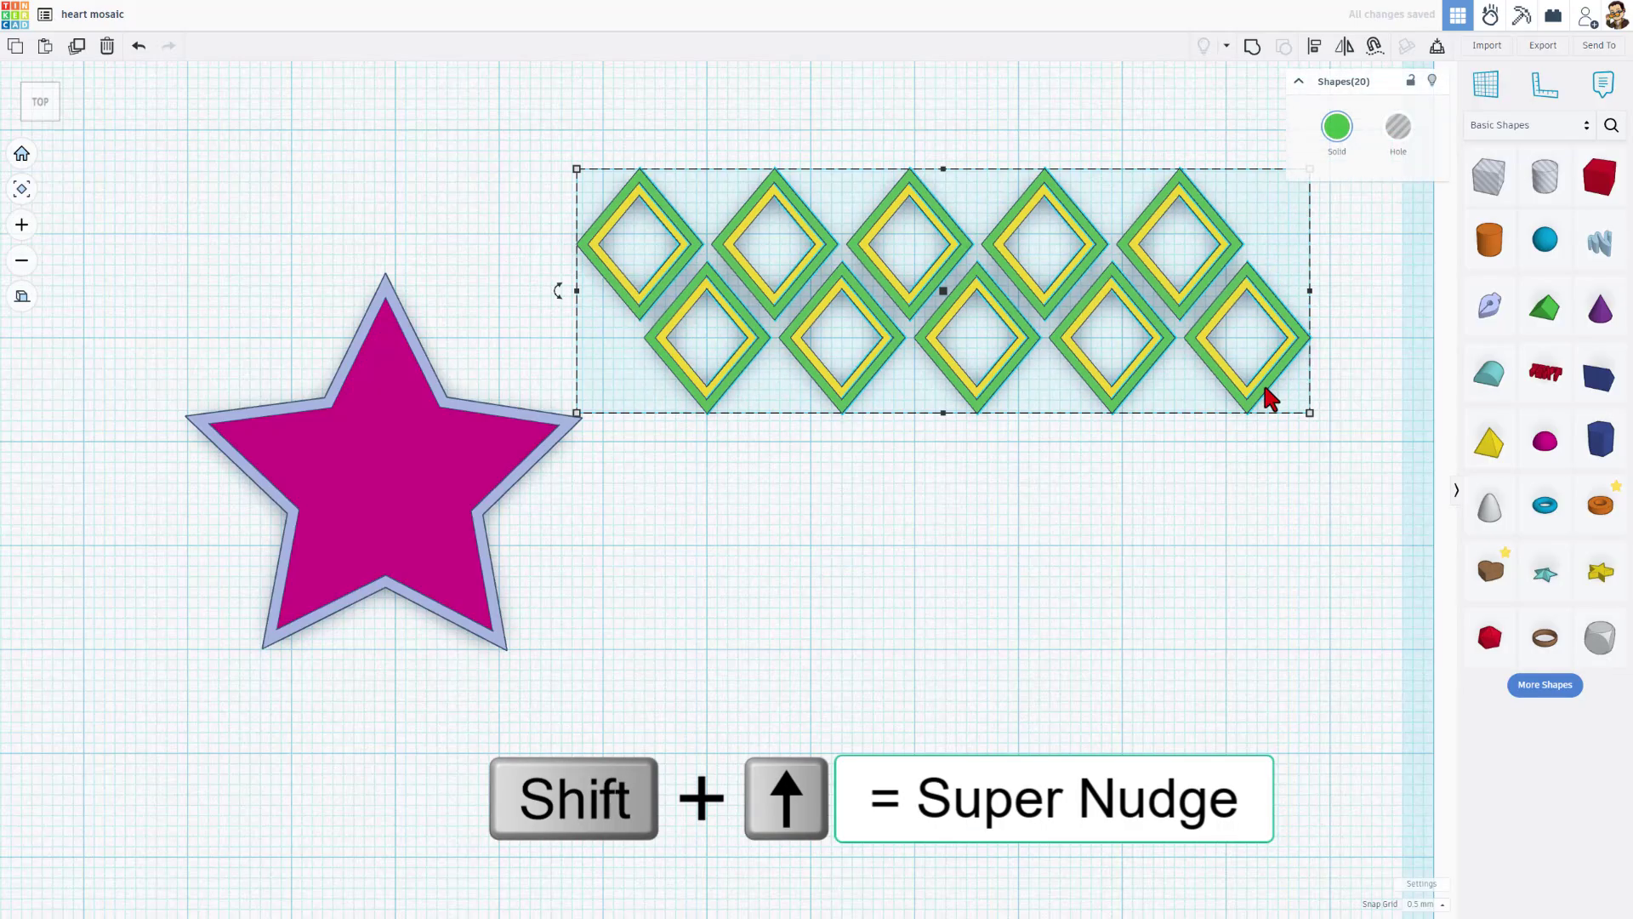
pyautogui.hotkey('shift', 'Up')
pyautogui.hotkey('shift', 'Up')
pyautogui.hotkey('shift', 'Up')
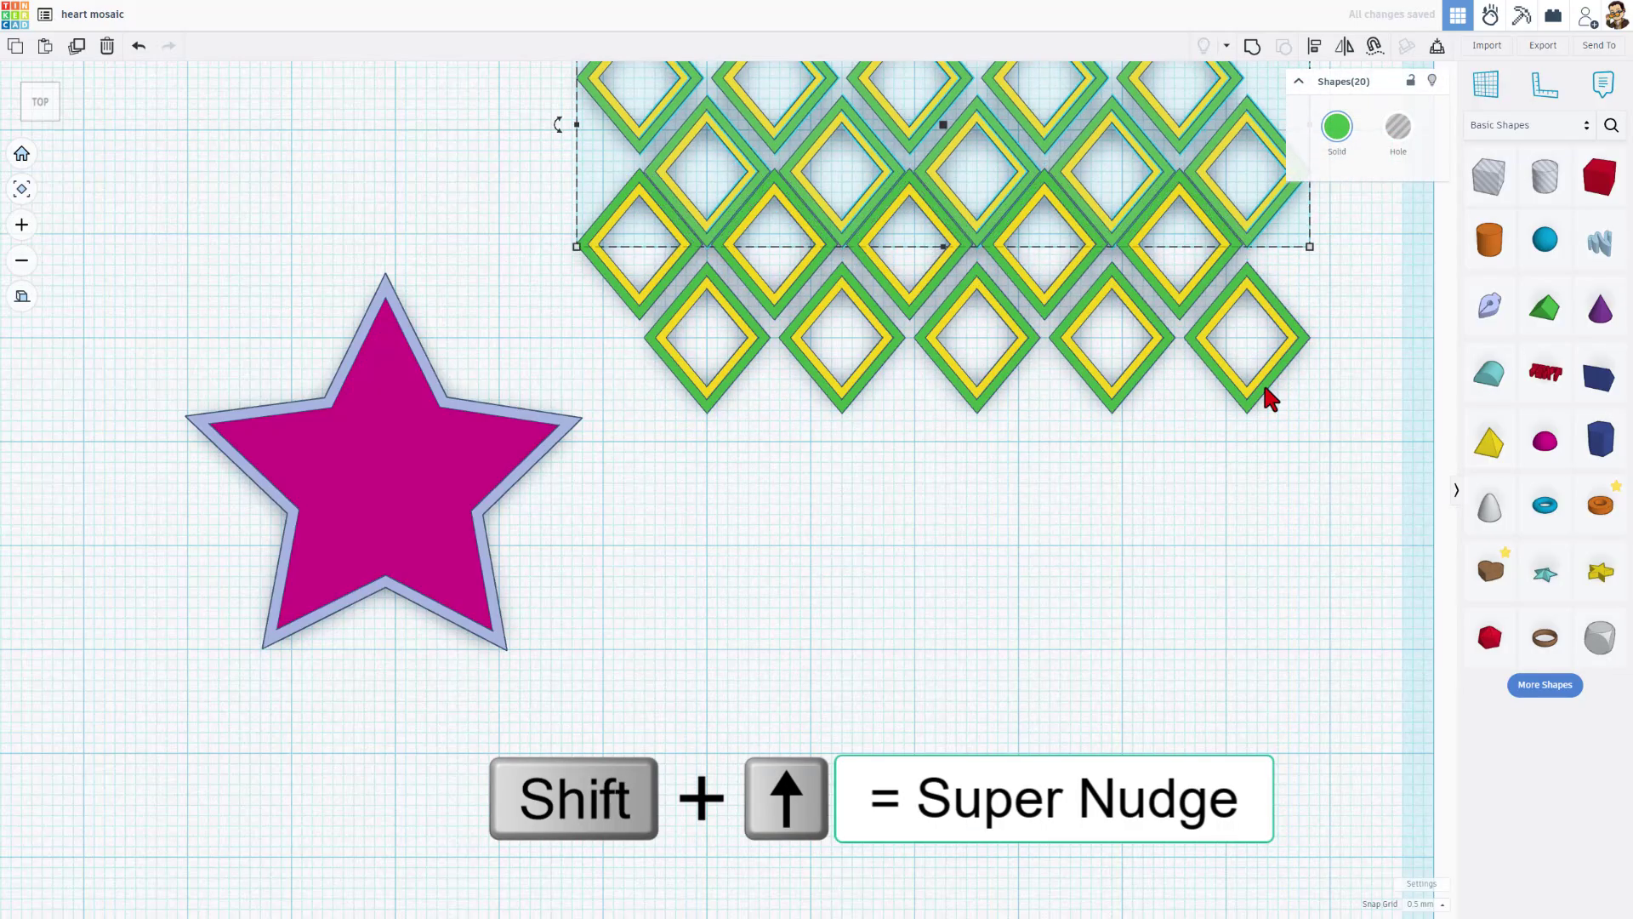
pyautogui.press('Up')
pyautogui.press('Up')
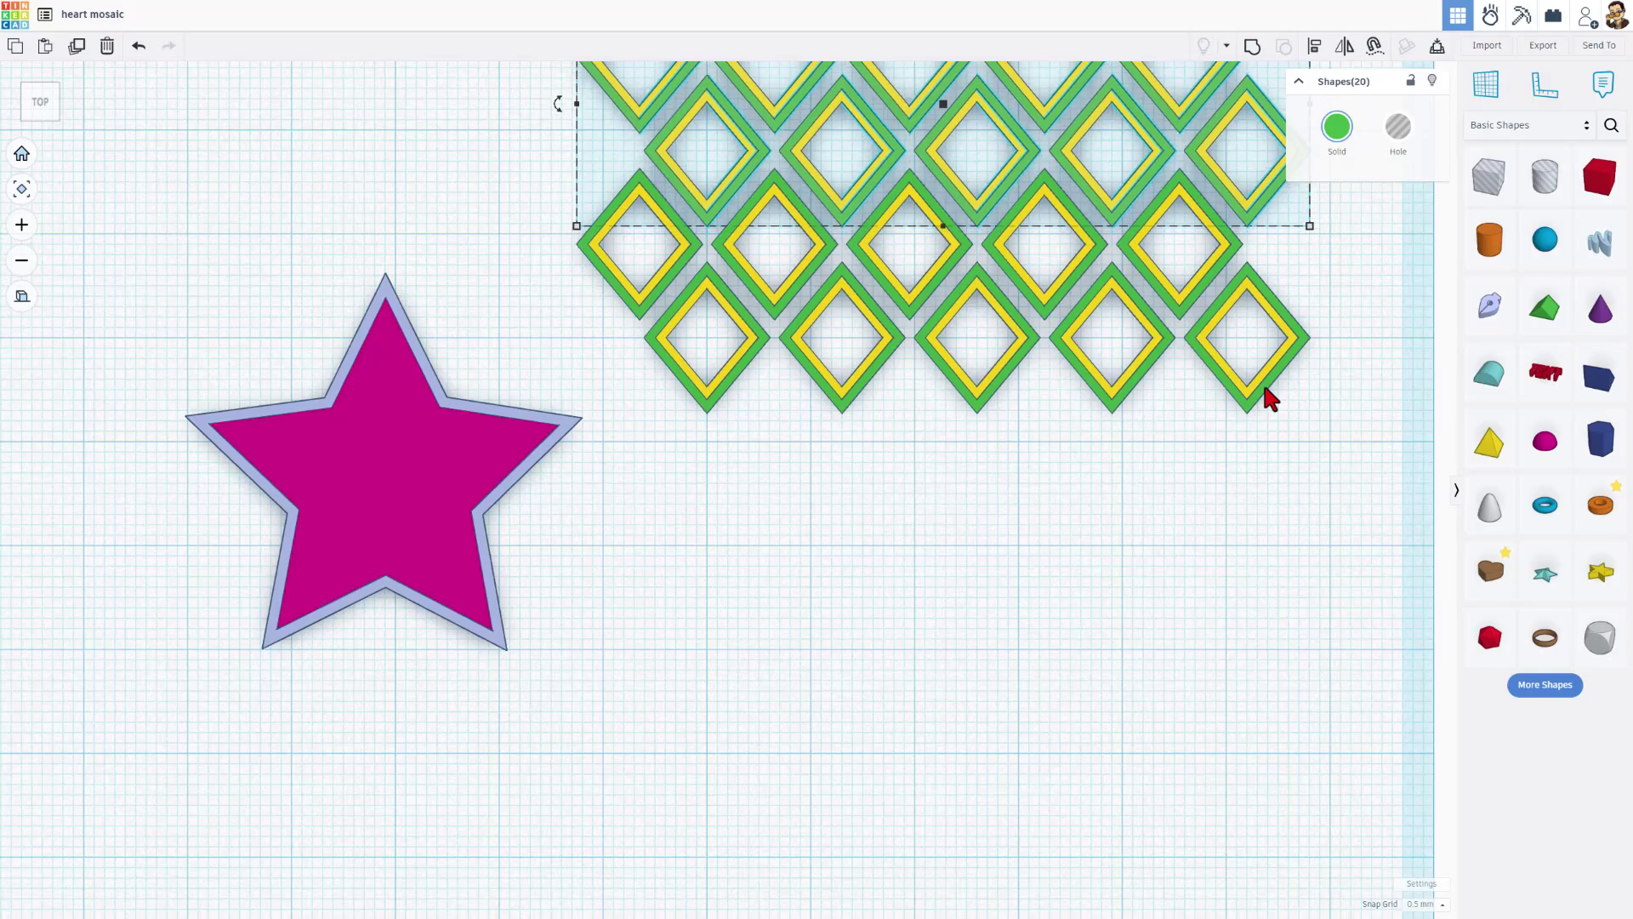
# - Move the whole four-row diamond pattern so it sits just above the star
pyautogui.scroll(2, 1251, 442)
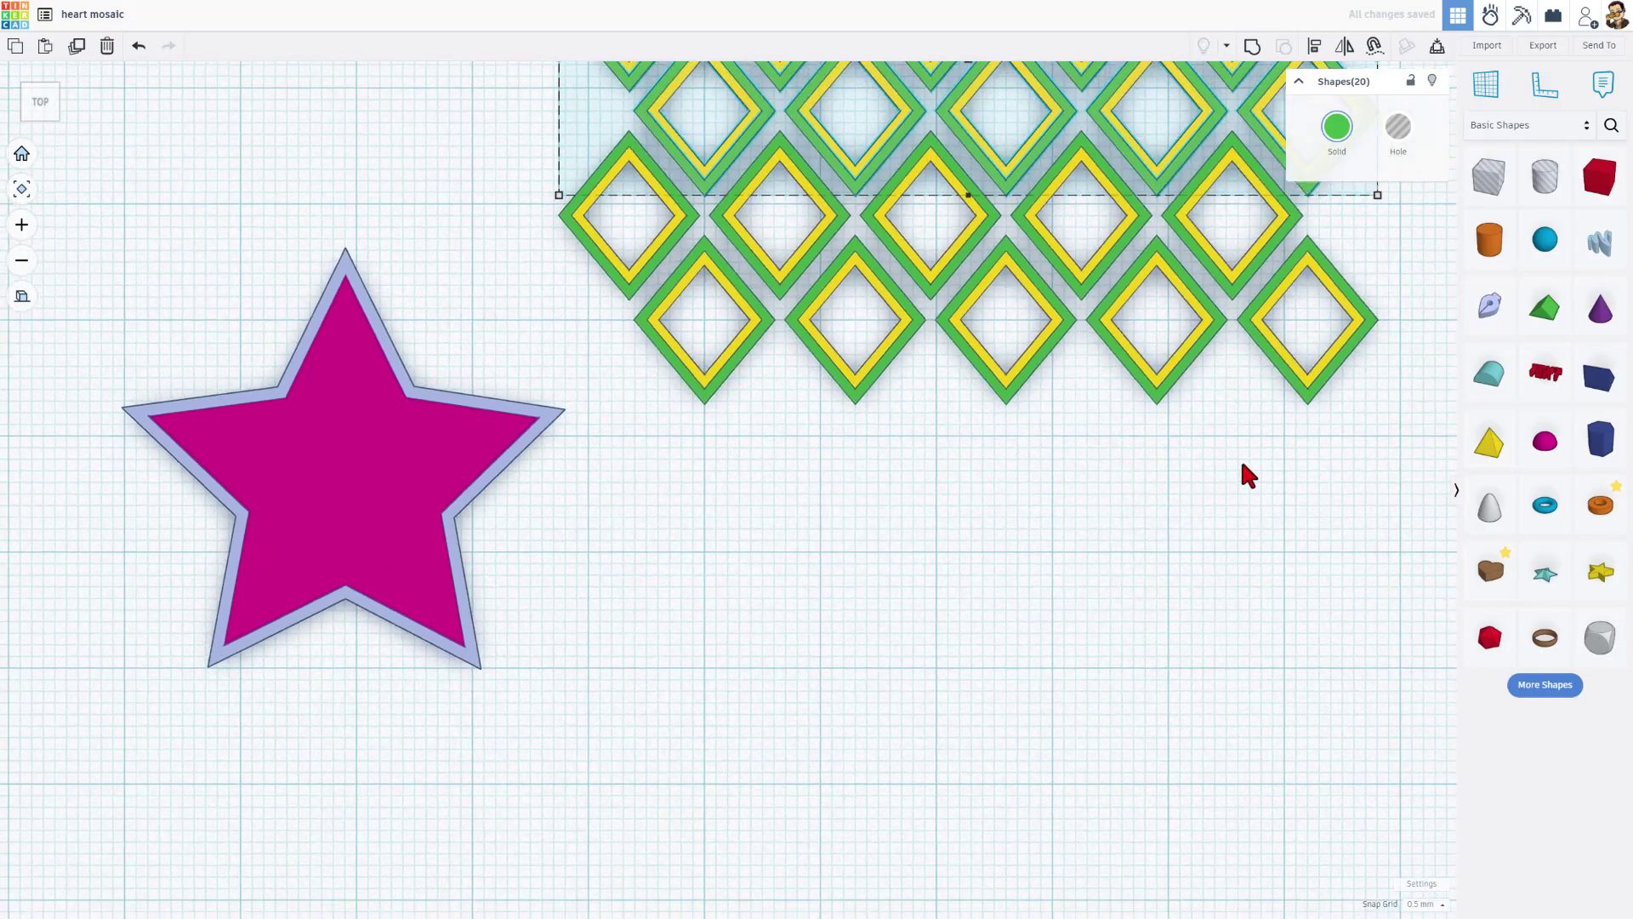
pyautogui.scroll(-5, 1259, 410)
pyautogui.moveTo(660, 238); pyautogui.dragTo(700, 314)
pyautogui.click(822, 374)
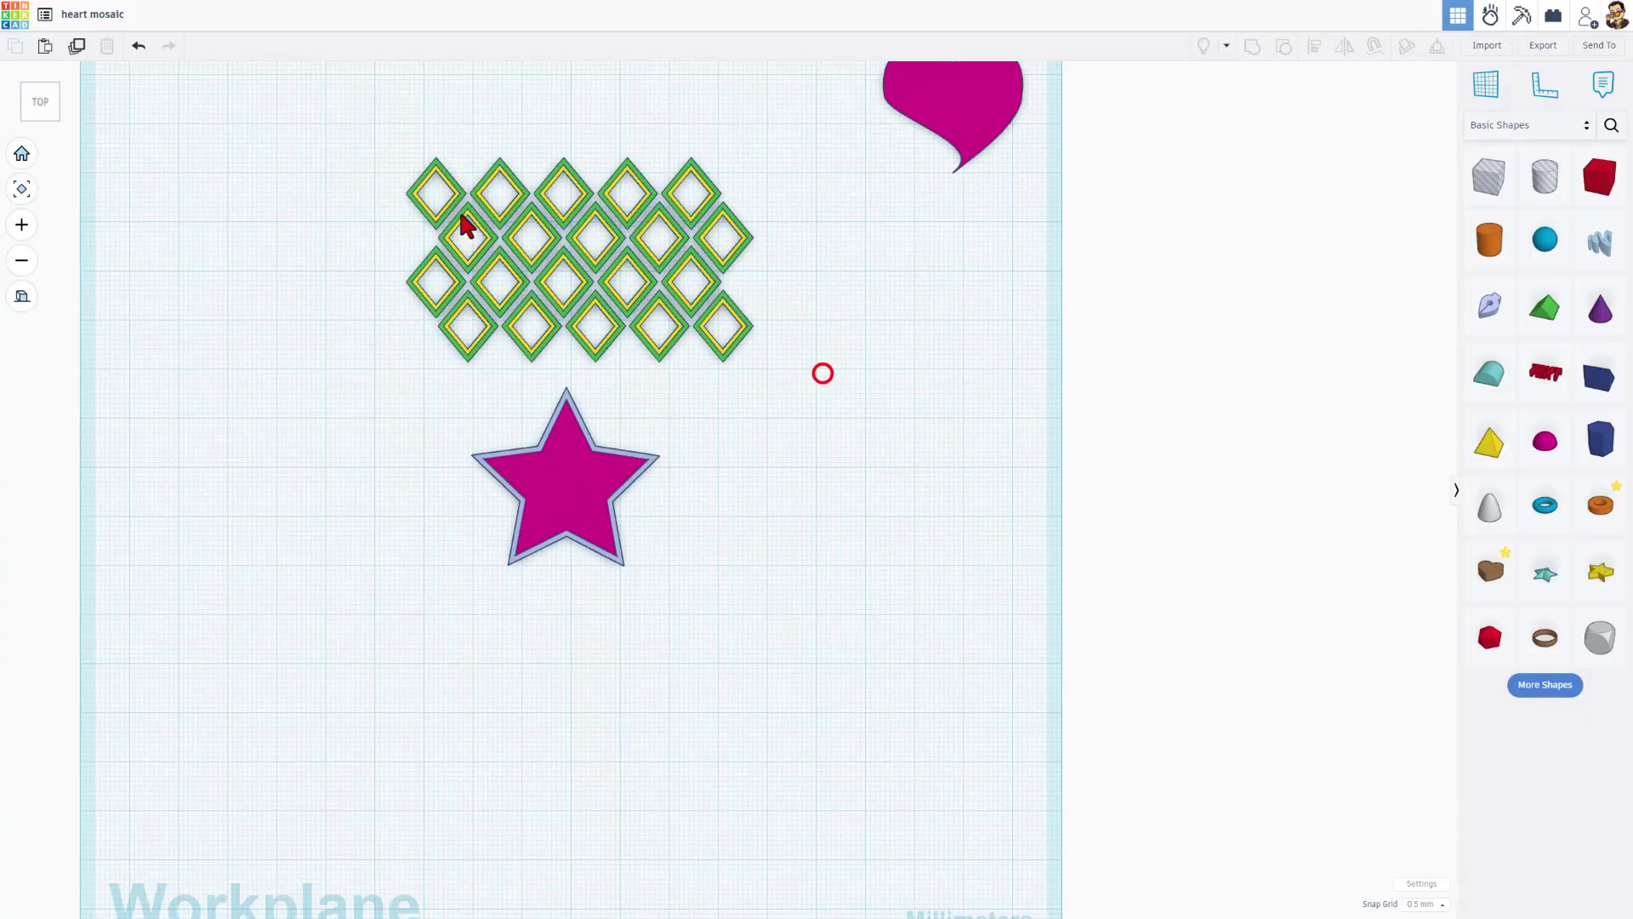
# - Hide the magenta heart behind the diamond pattern, working from the right side view
pyautogui.click(54, 116)
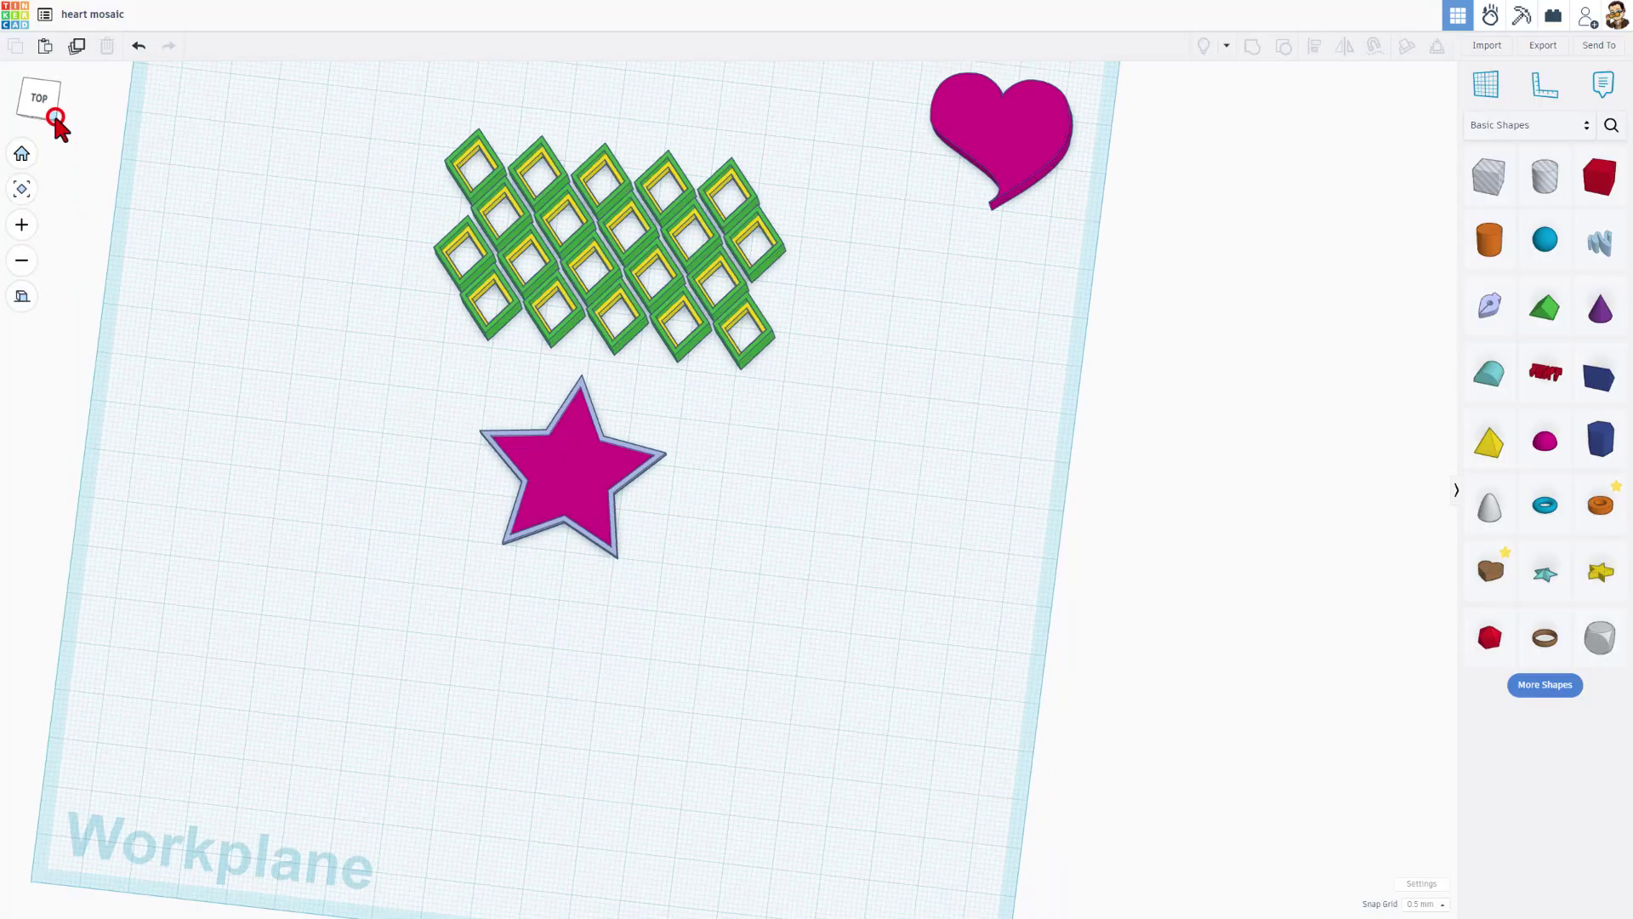
pyautogui.click(51, 112)
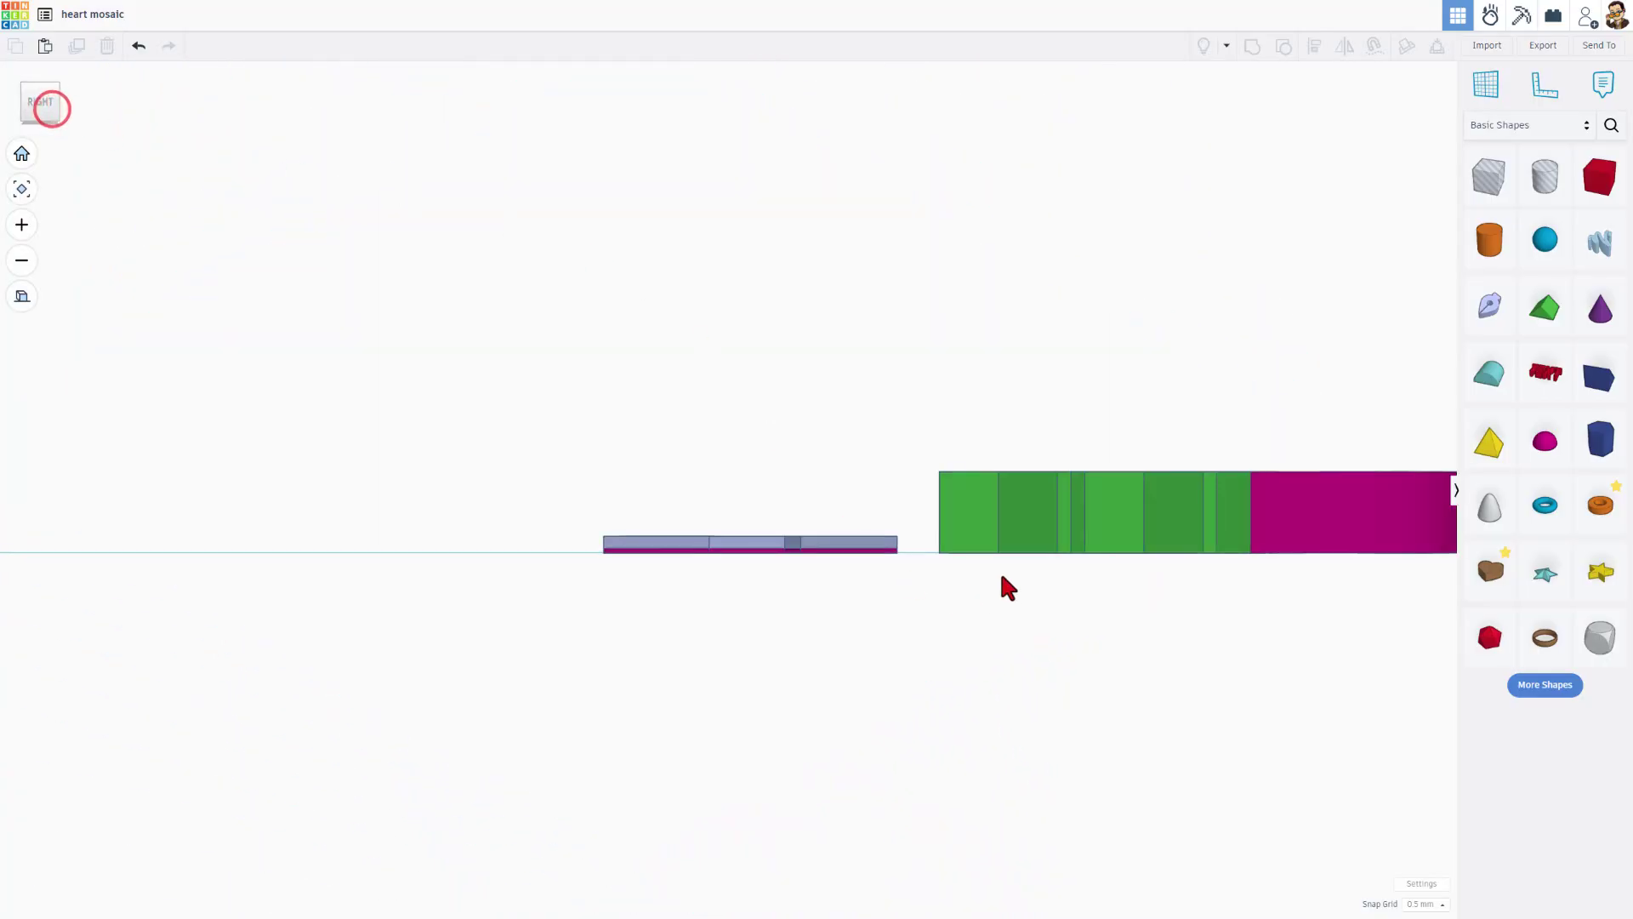
pyautogui.click(1318, 529)
pyautogui.hotkey('ctrl', 'h')
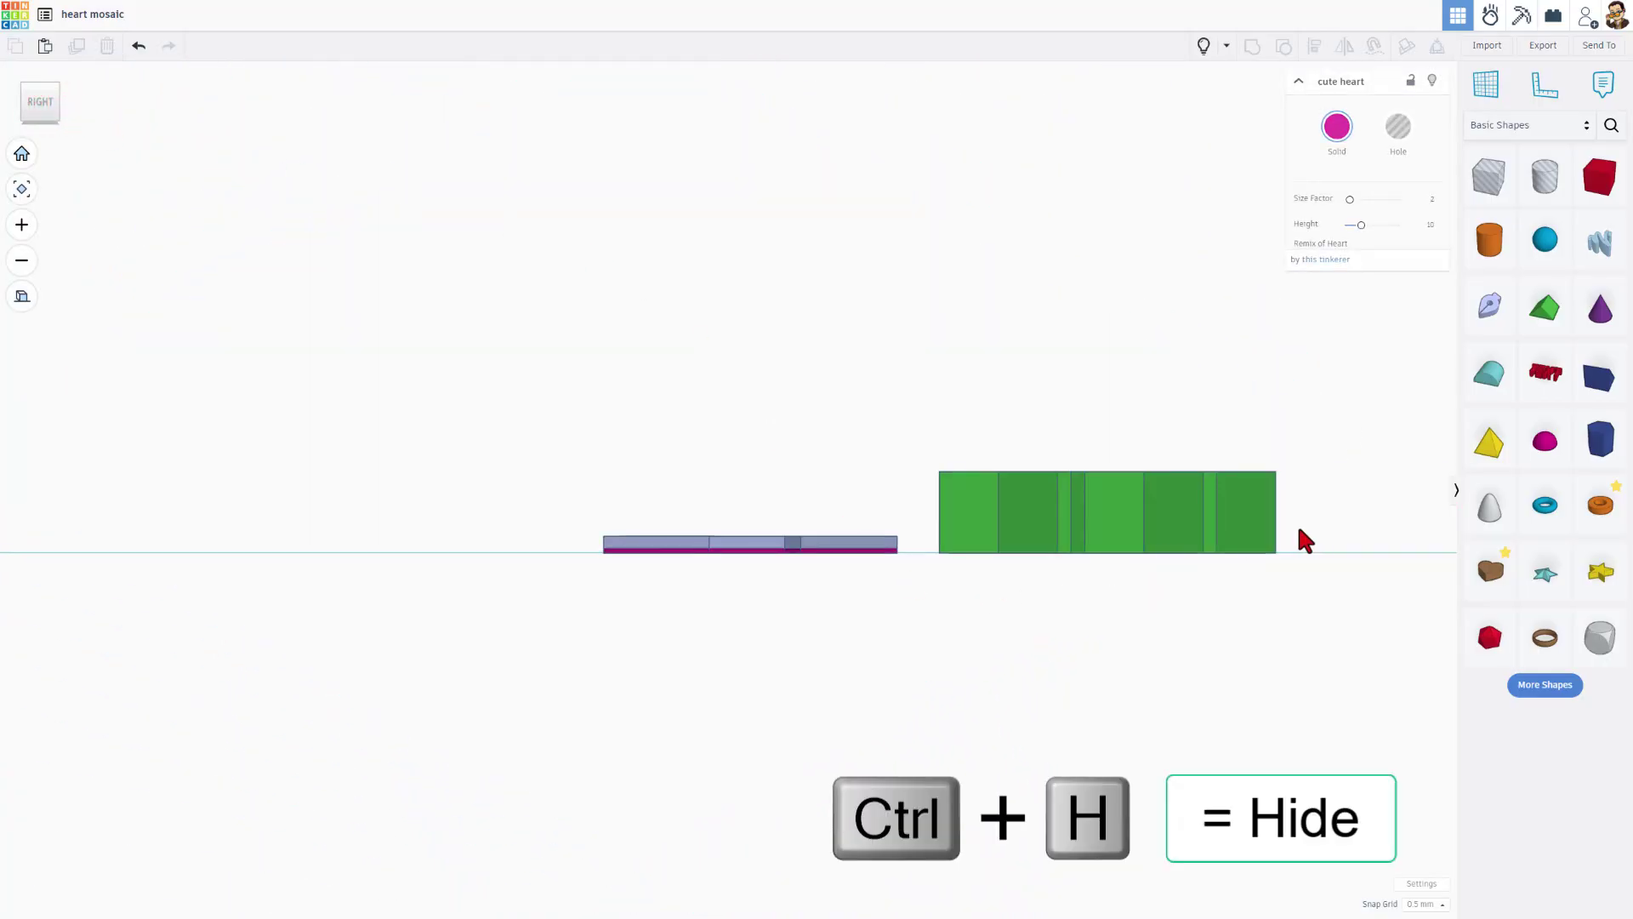
# - Group all the green outer diamonds into one shape and hide the group
pyautogui.moveTo(908, 368); pyautogui.dragTo(1238, 478)
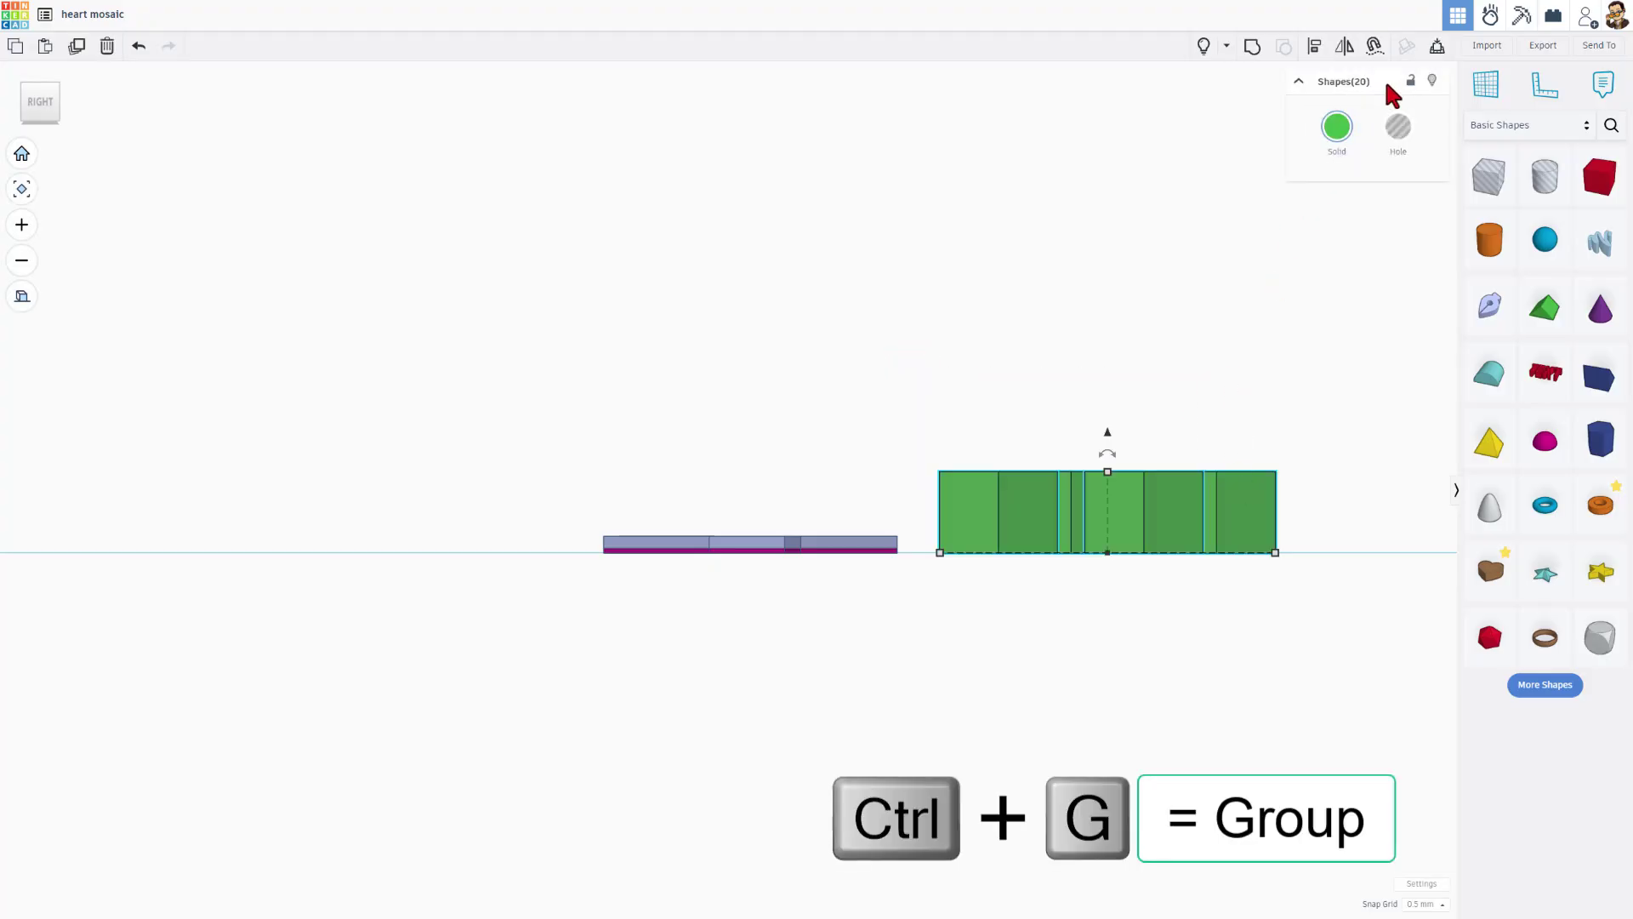
pyautogui.hotkey('ctrl', 'g')
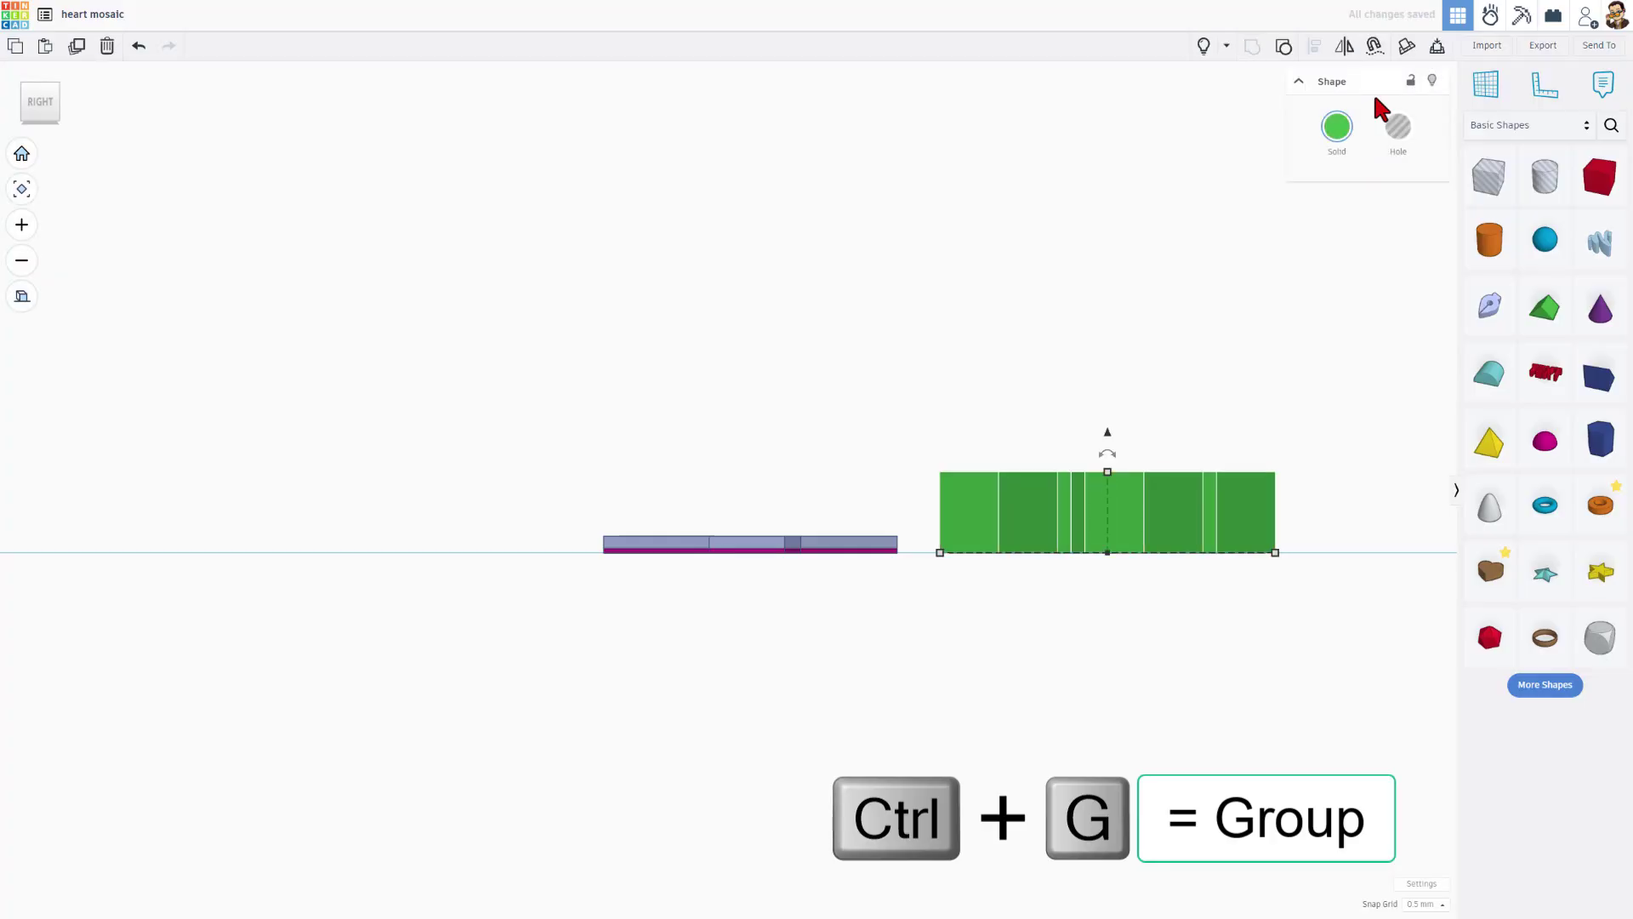
pyautogui.click(1434, 82)
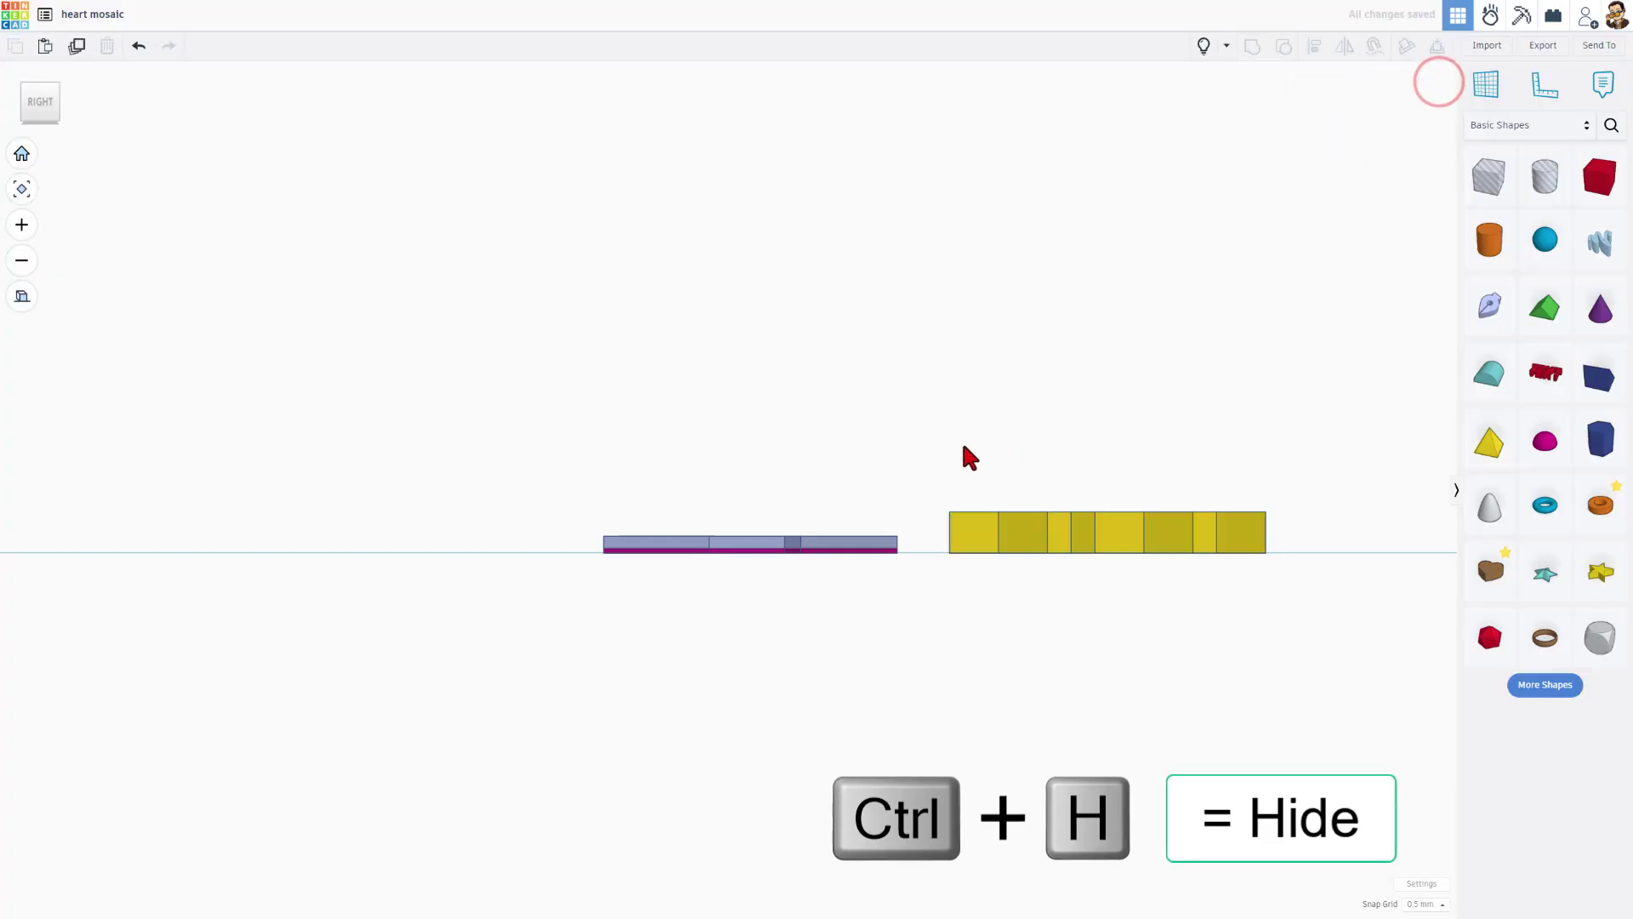
# - Group all the yellow inner diamonds into one shape and show all the hidden shapes again
pyautogui.moveTo(961, 450); pyautogui.dragTo(1235, 588)
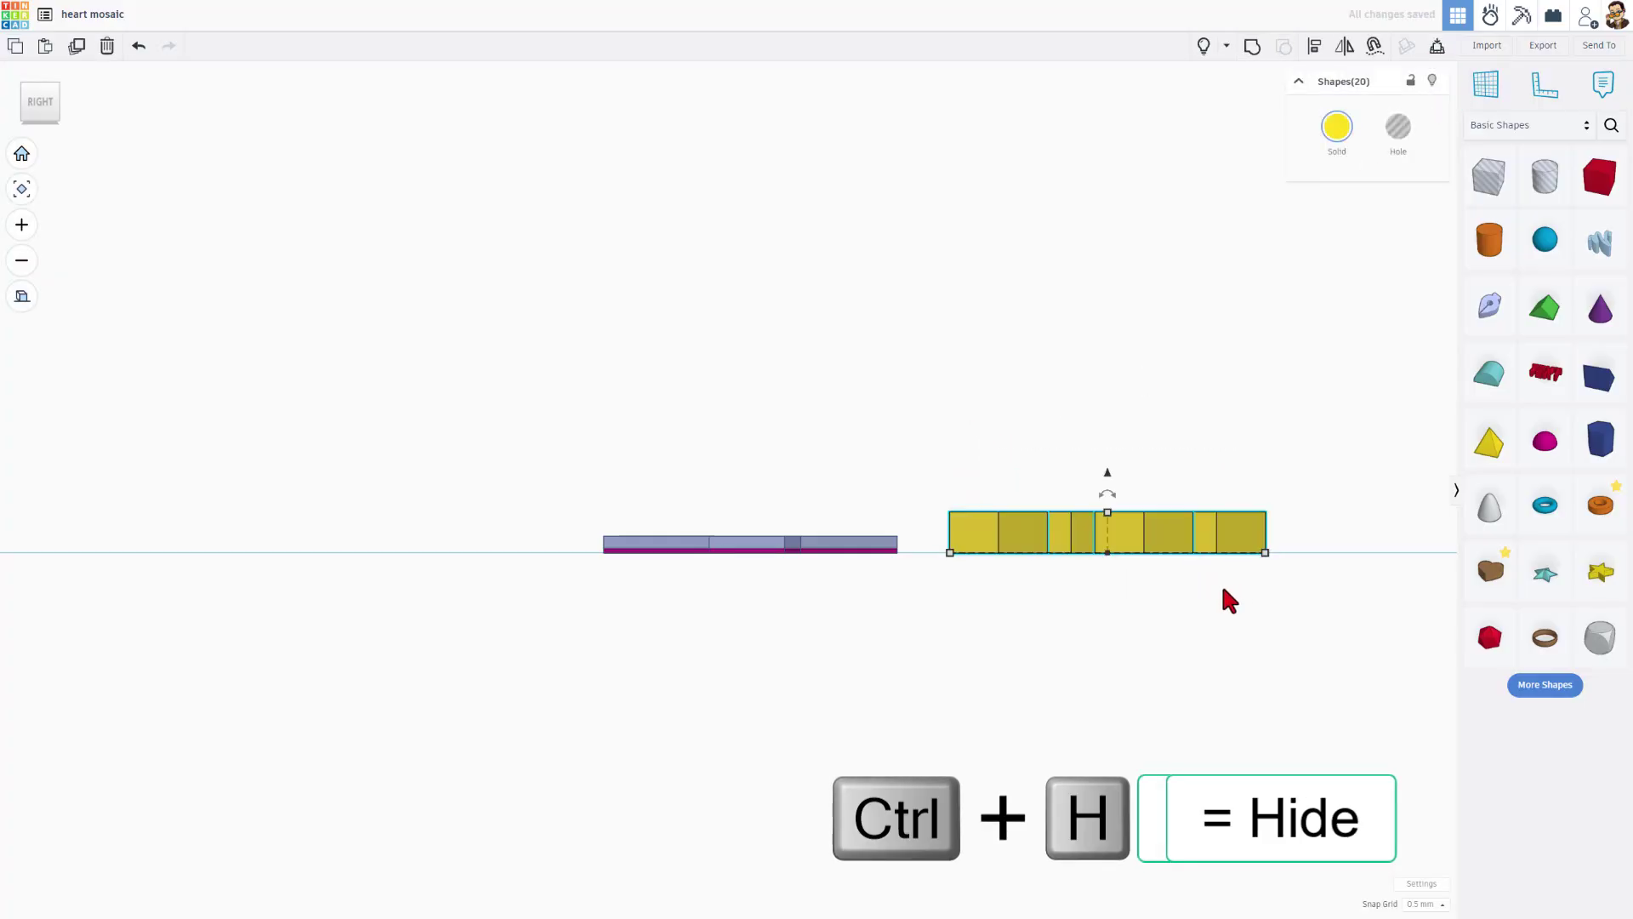
pyautogui.hotkey('ctrl', 'g')
pyautogui.click(1202, 46)
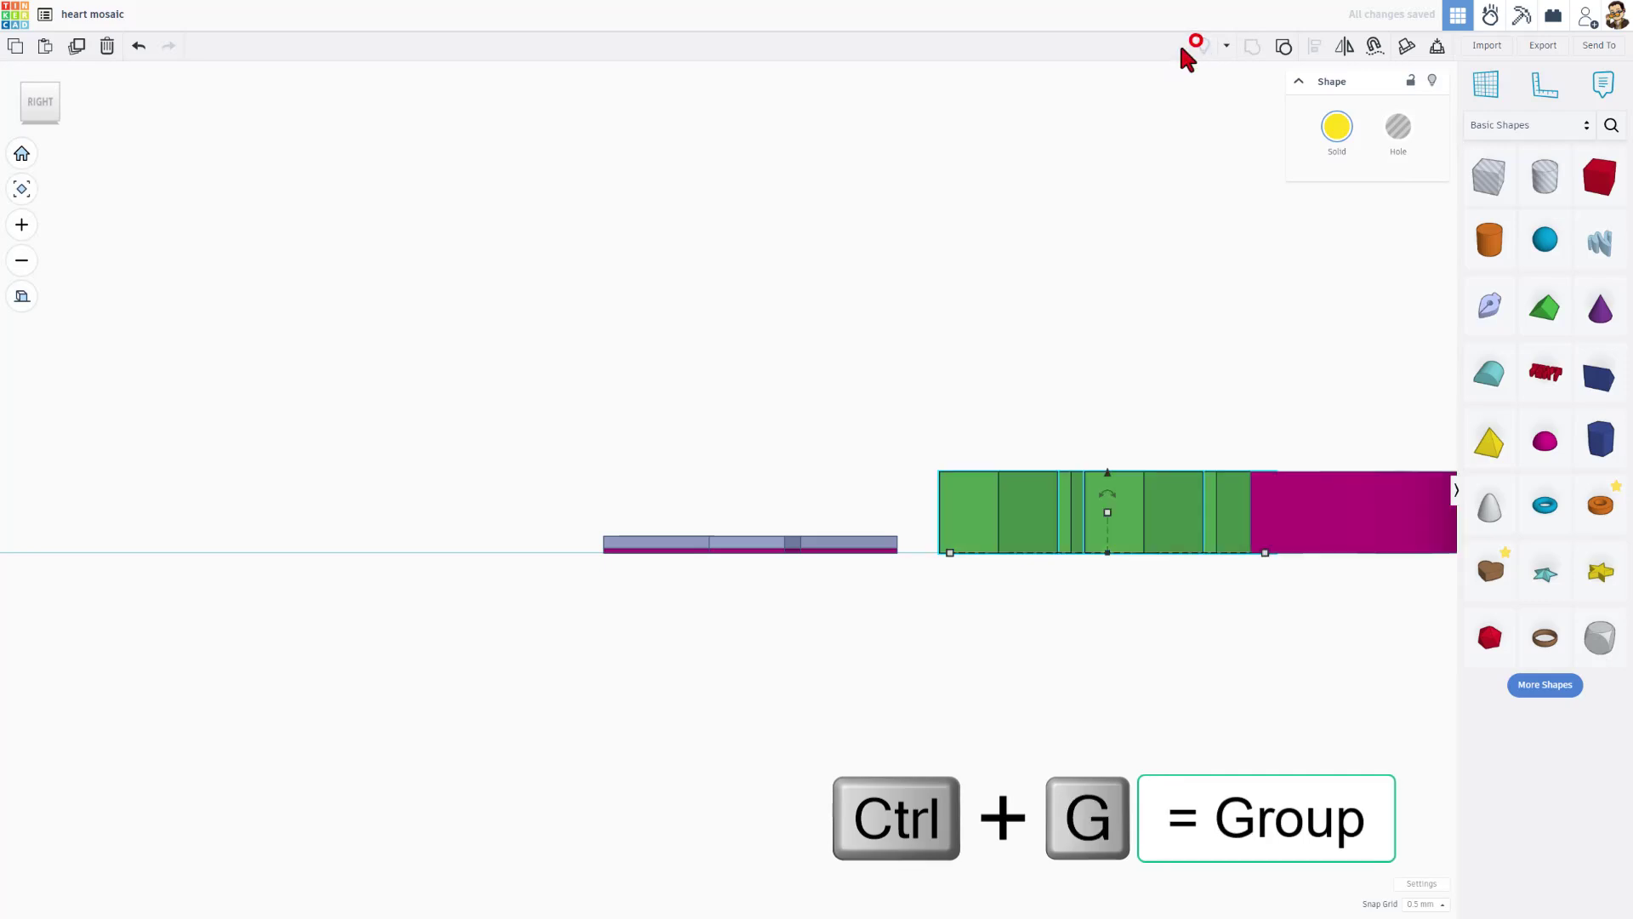
# - Switch the display from the flat side view back to an angled perspective view of the star and diamonds
pyautogui.moveTo(850, 366); pyautogui.dragTo(934, 544, button='right')
pyautogui.click(936, 534)
pyautogui.click(928, 391)
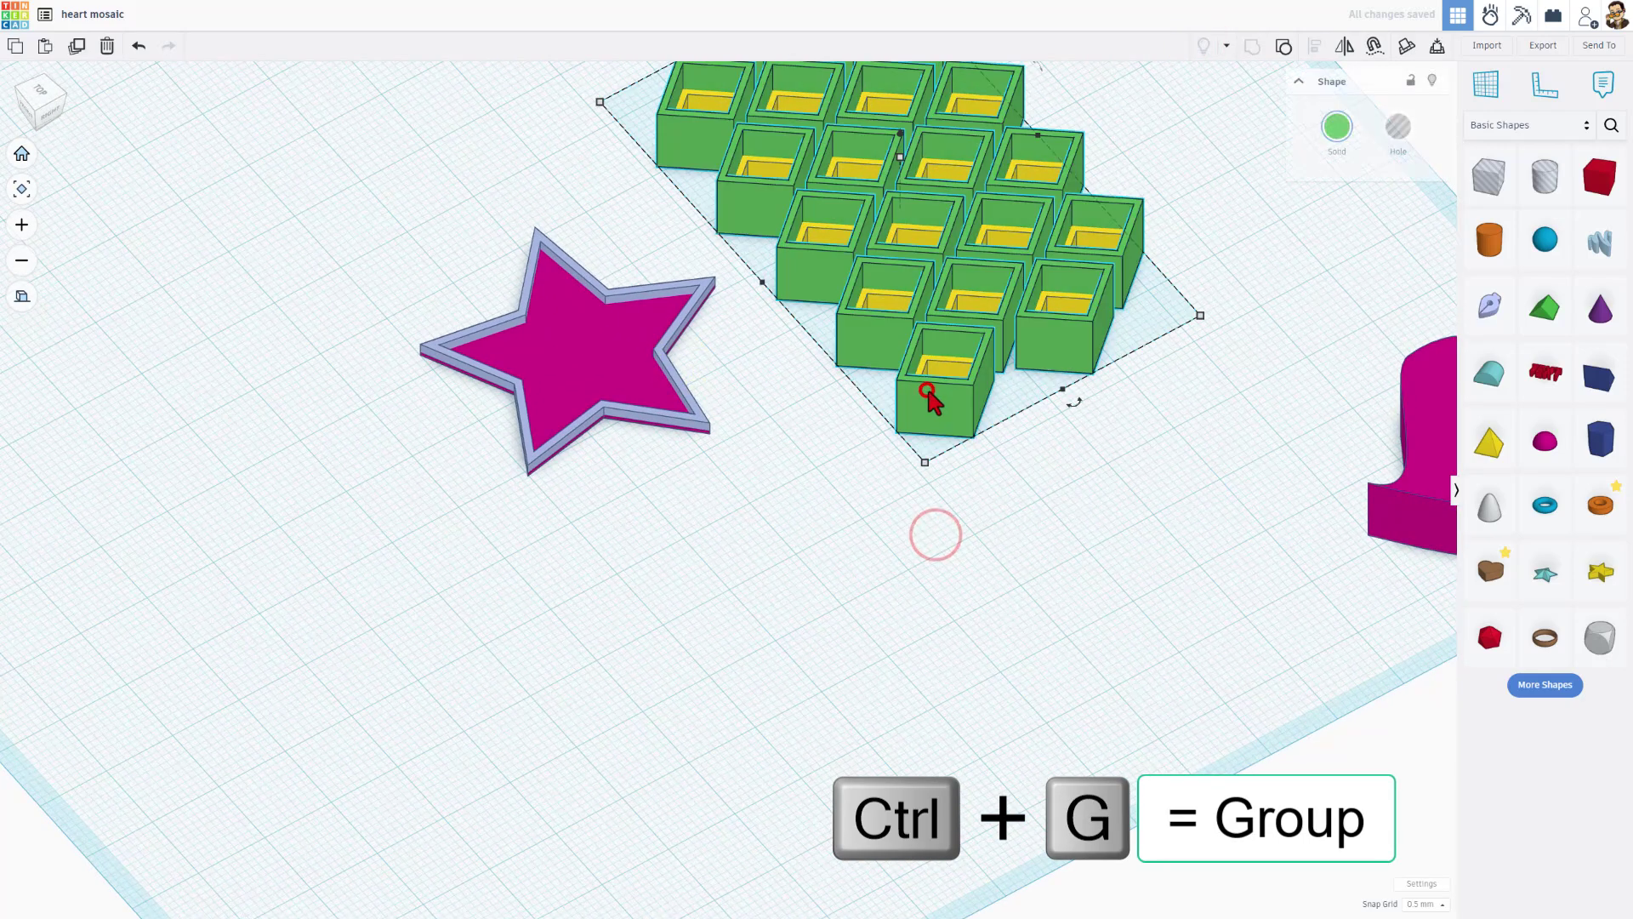
pyautogui.moveTo(922, 404); pyautogui.dragTo(980, 473, button='right')
pyautogui.scroll(-3, 978, 467)
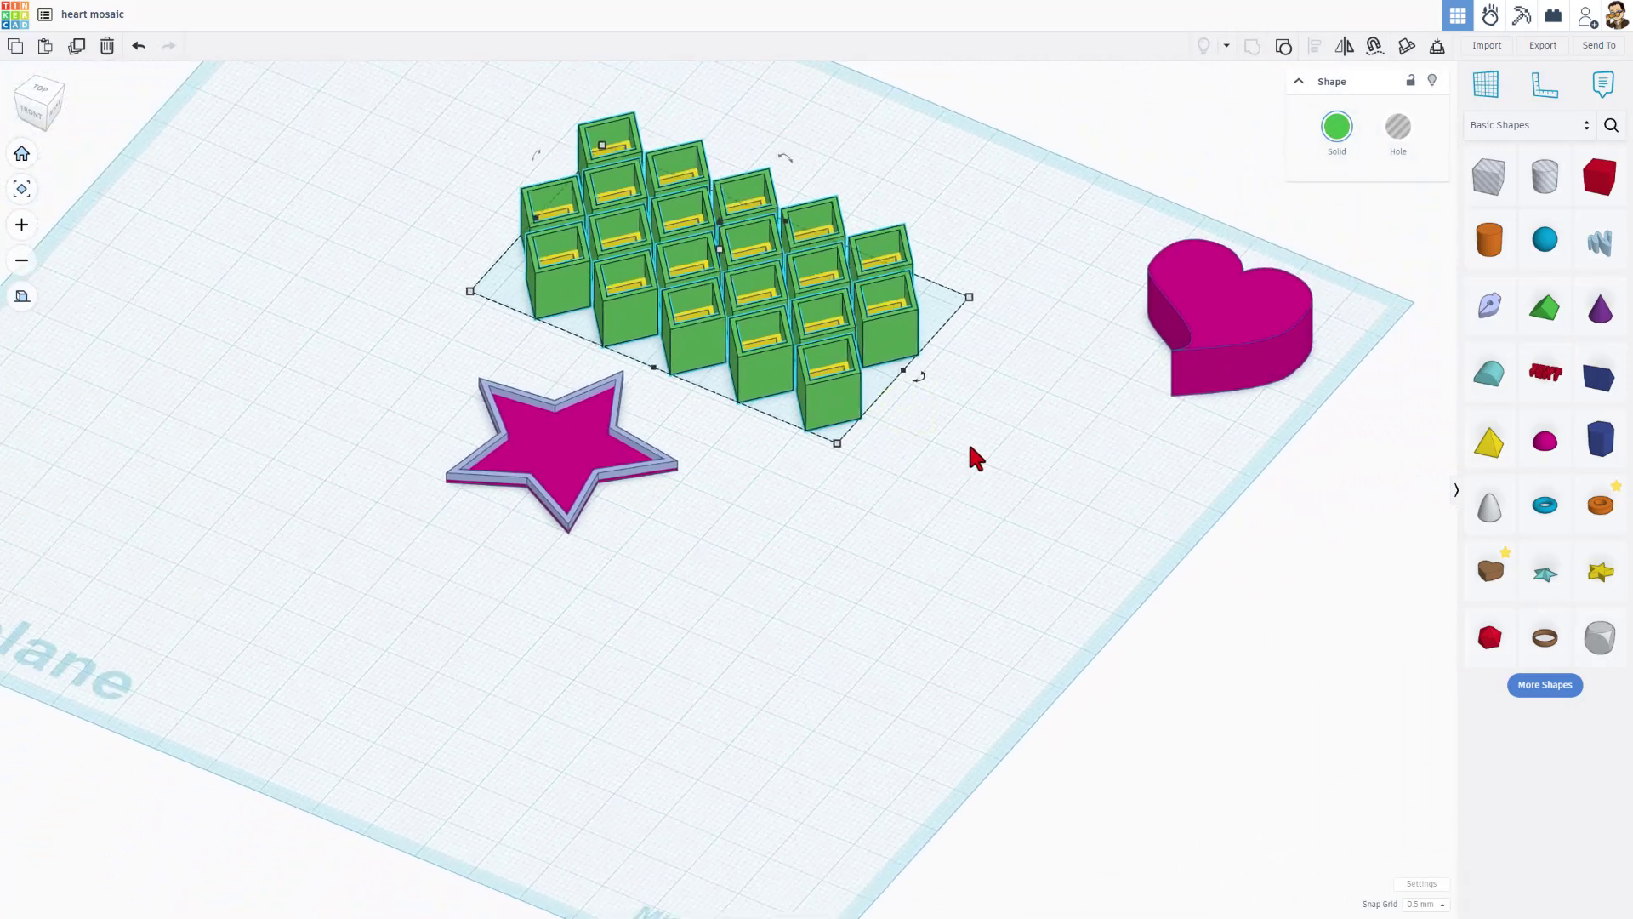
pyautogui.click(21, 296)
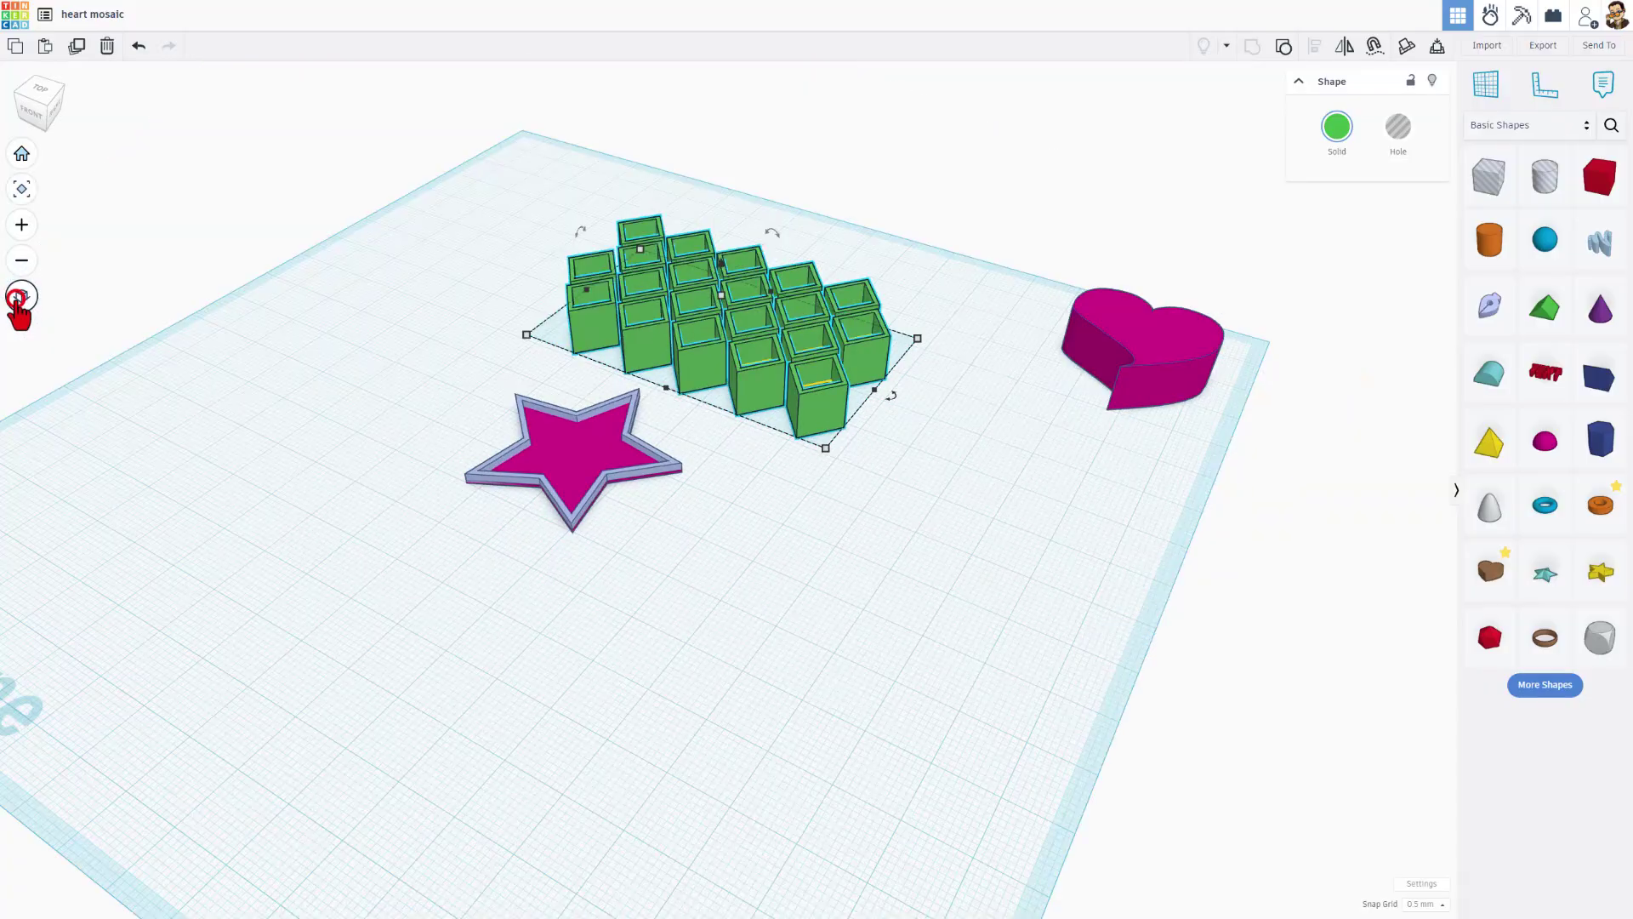
pyautogui.click(161, 517)
pyautogui.moveTo(213, 522); pyautogui.dragTo(516, 632, button='right')
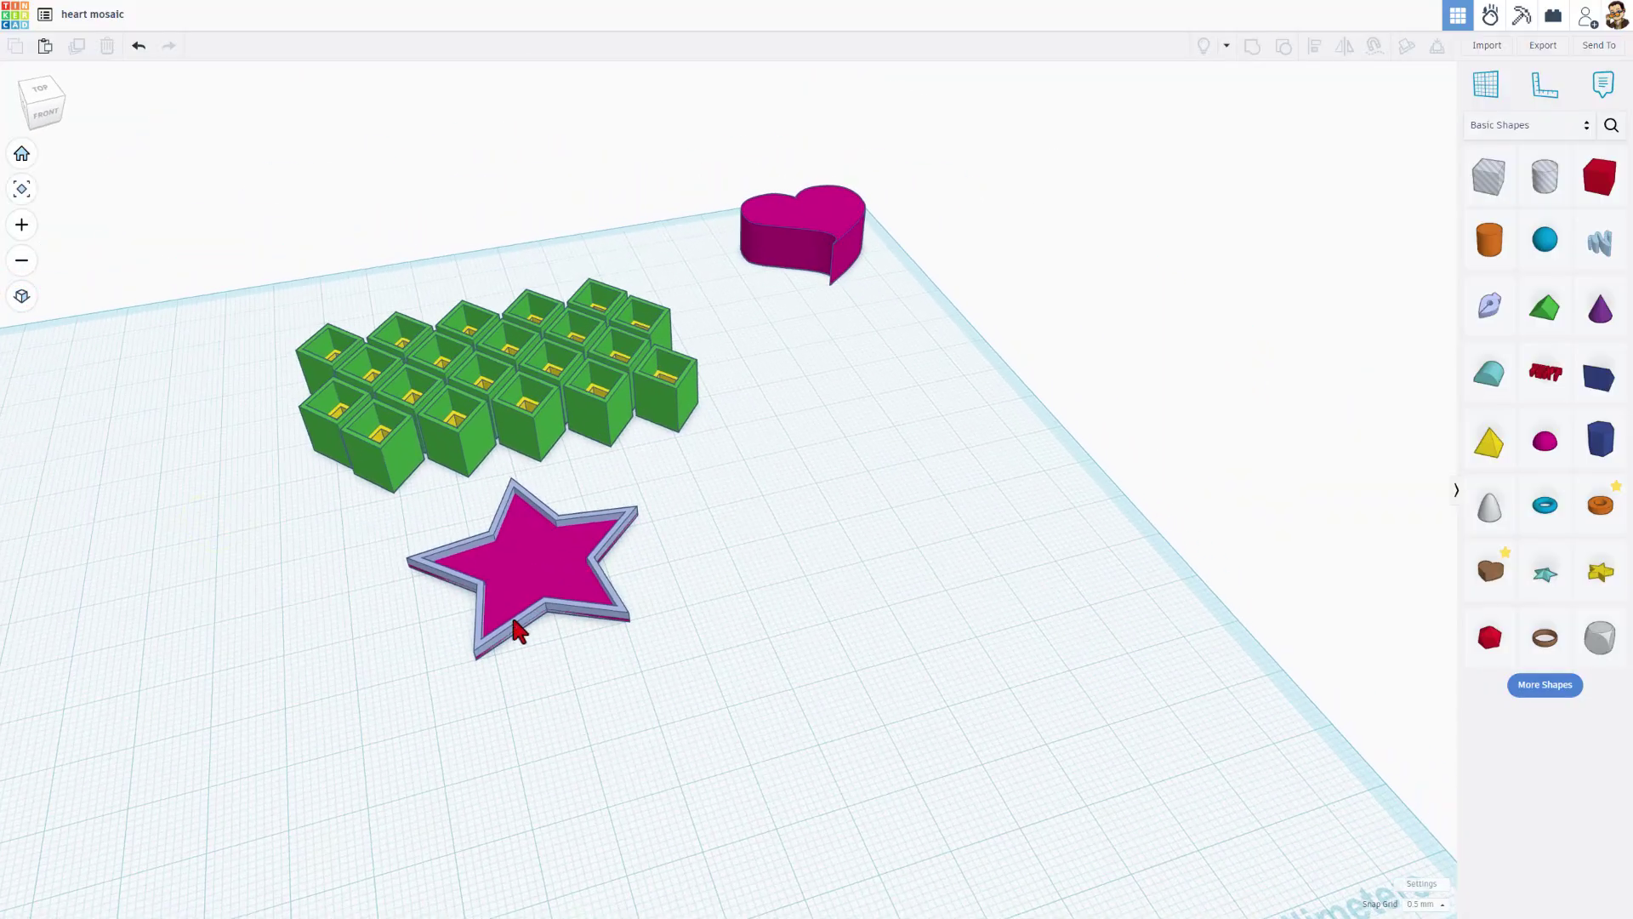
# - Edit the star frame's sketch and set its outline alignment to Outside
pyautogui.click(543, 609)
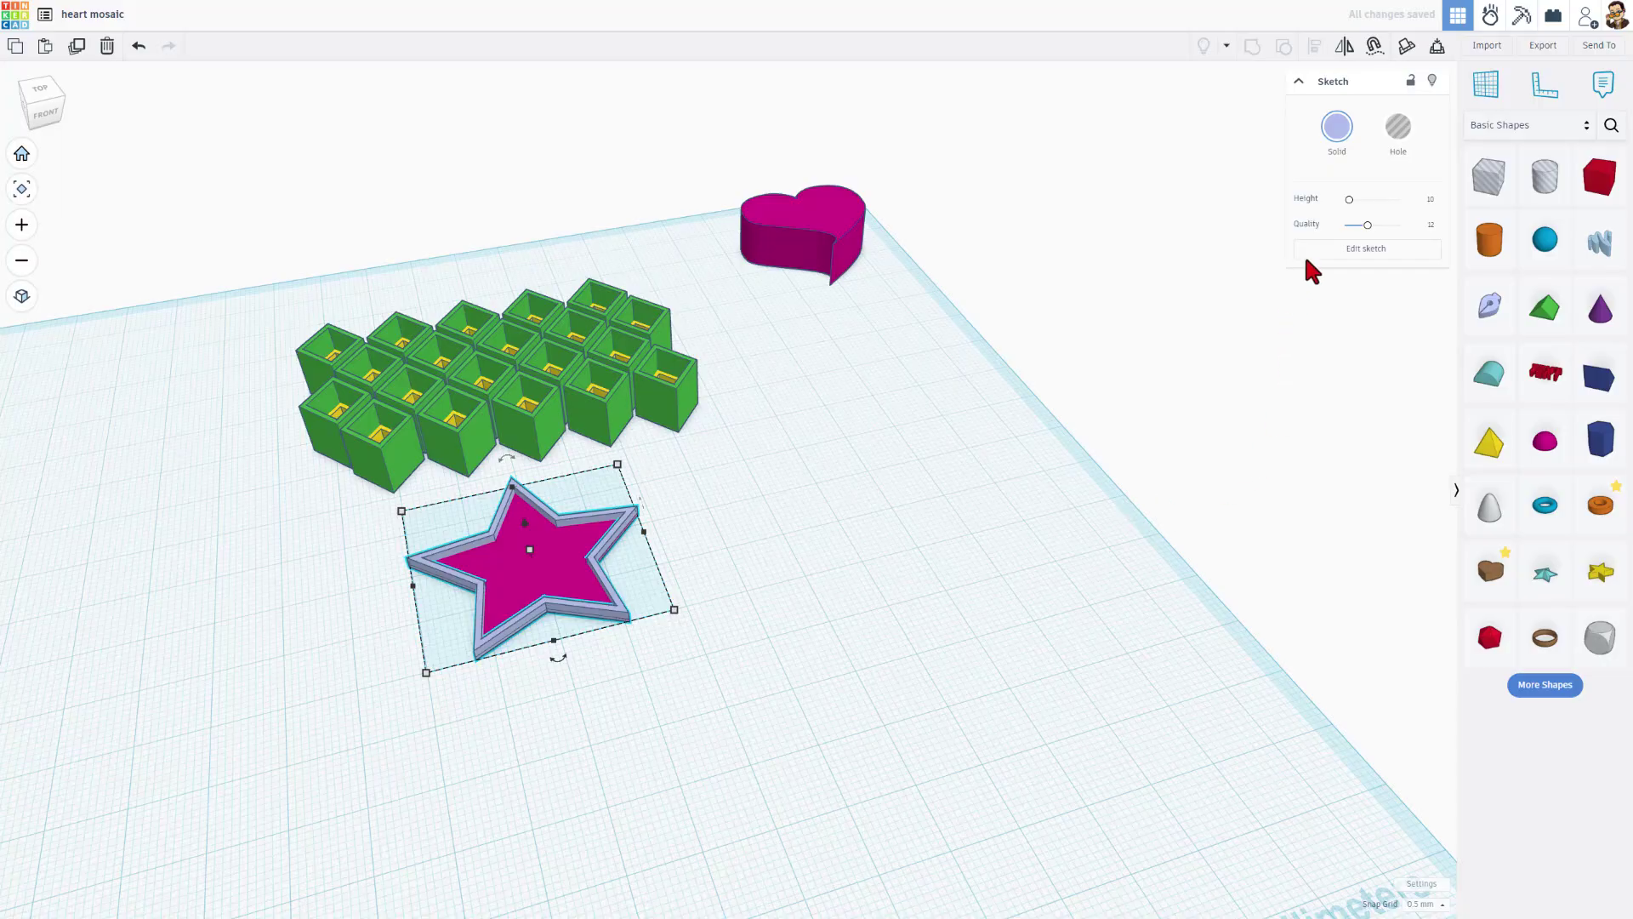
pyautogui.click(1366, 251)
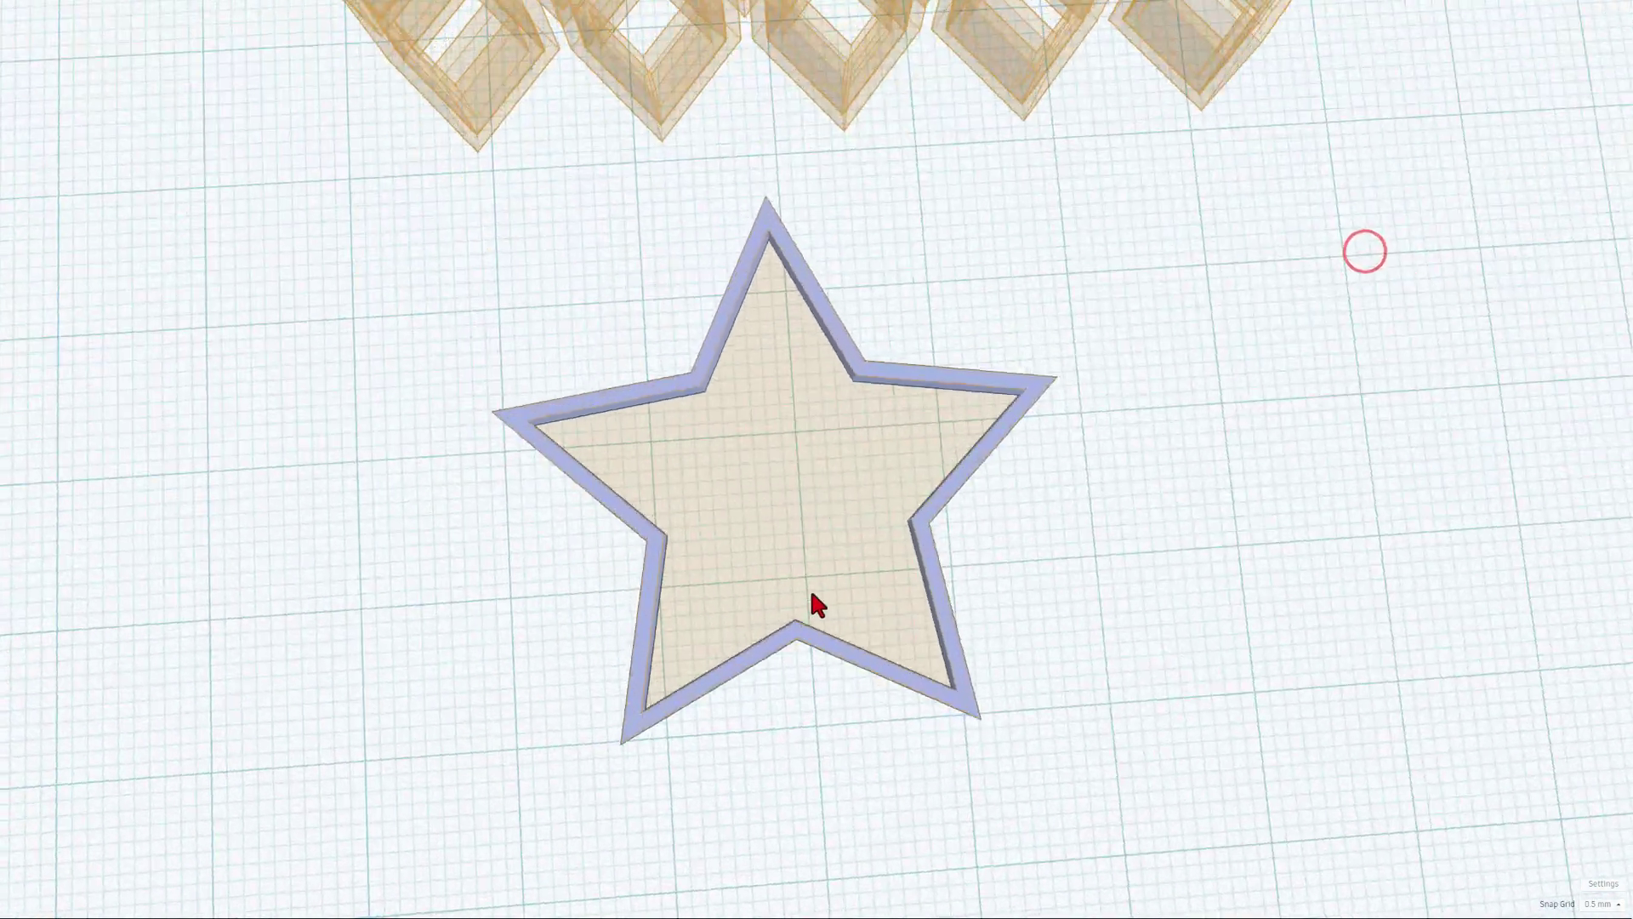
pyautogui.scroll(-1, 787, 672)
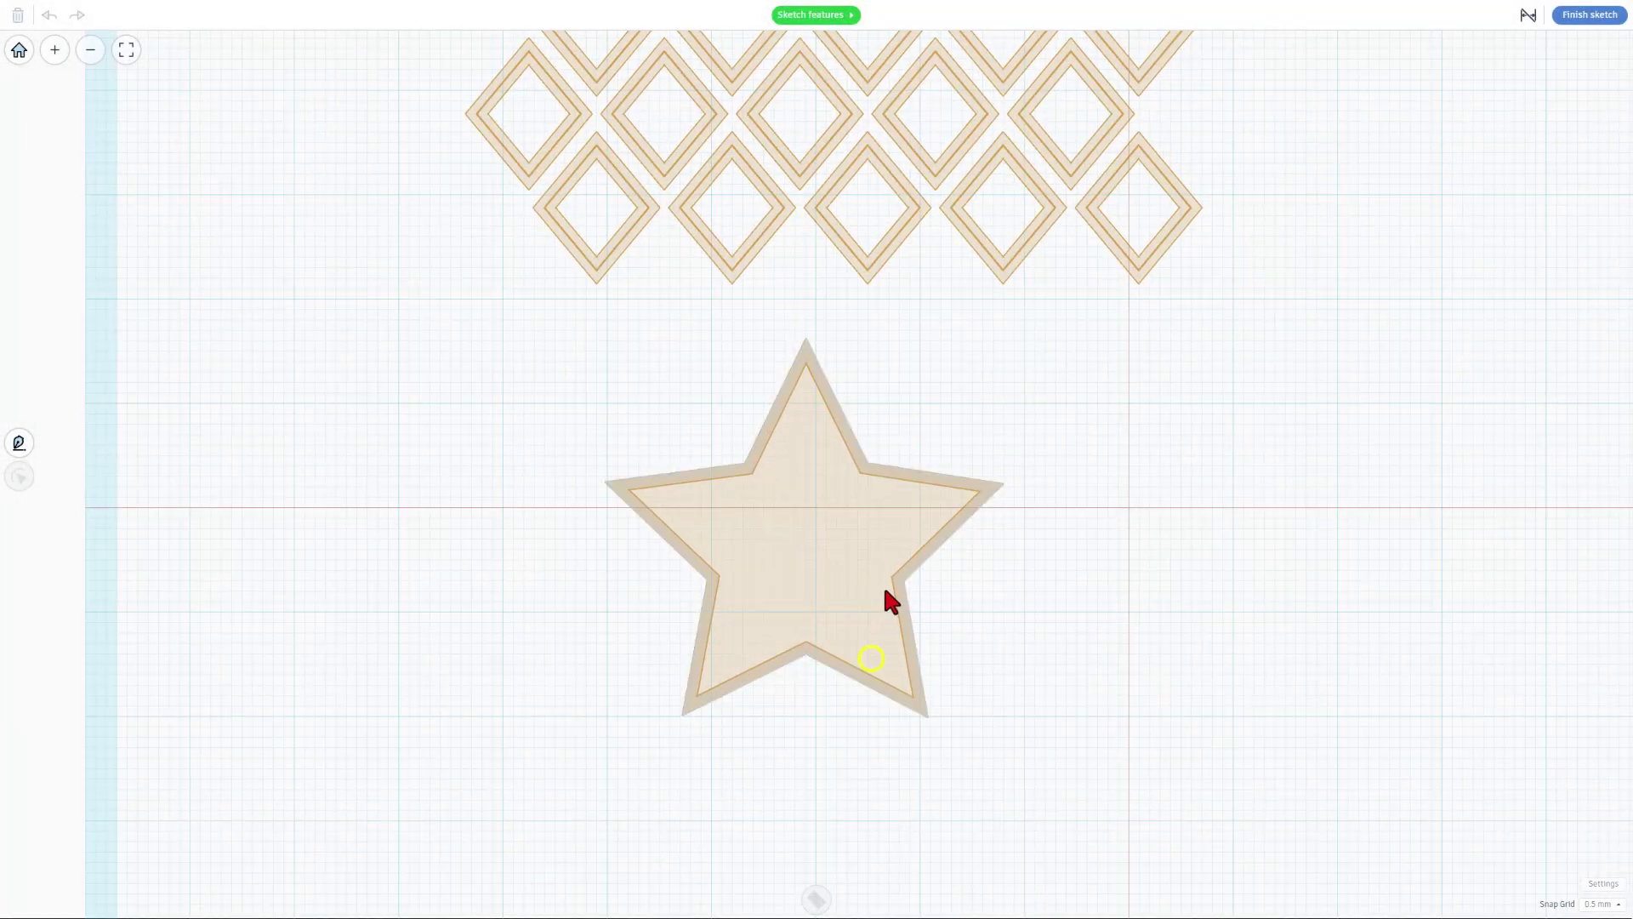
pyautogui.scroll(-2, 815, 407)
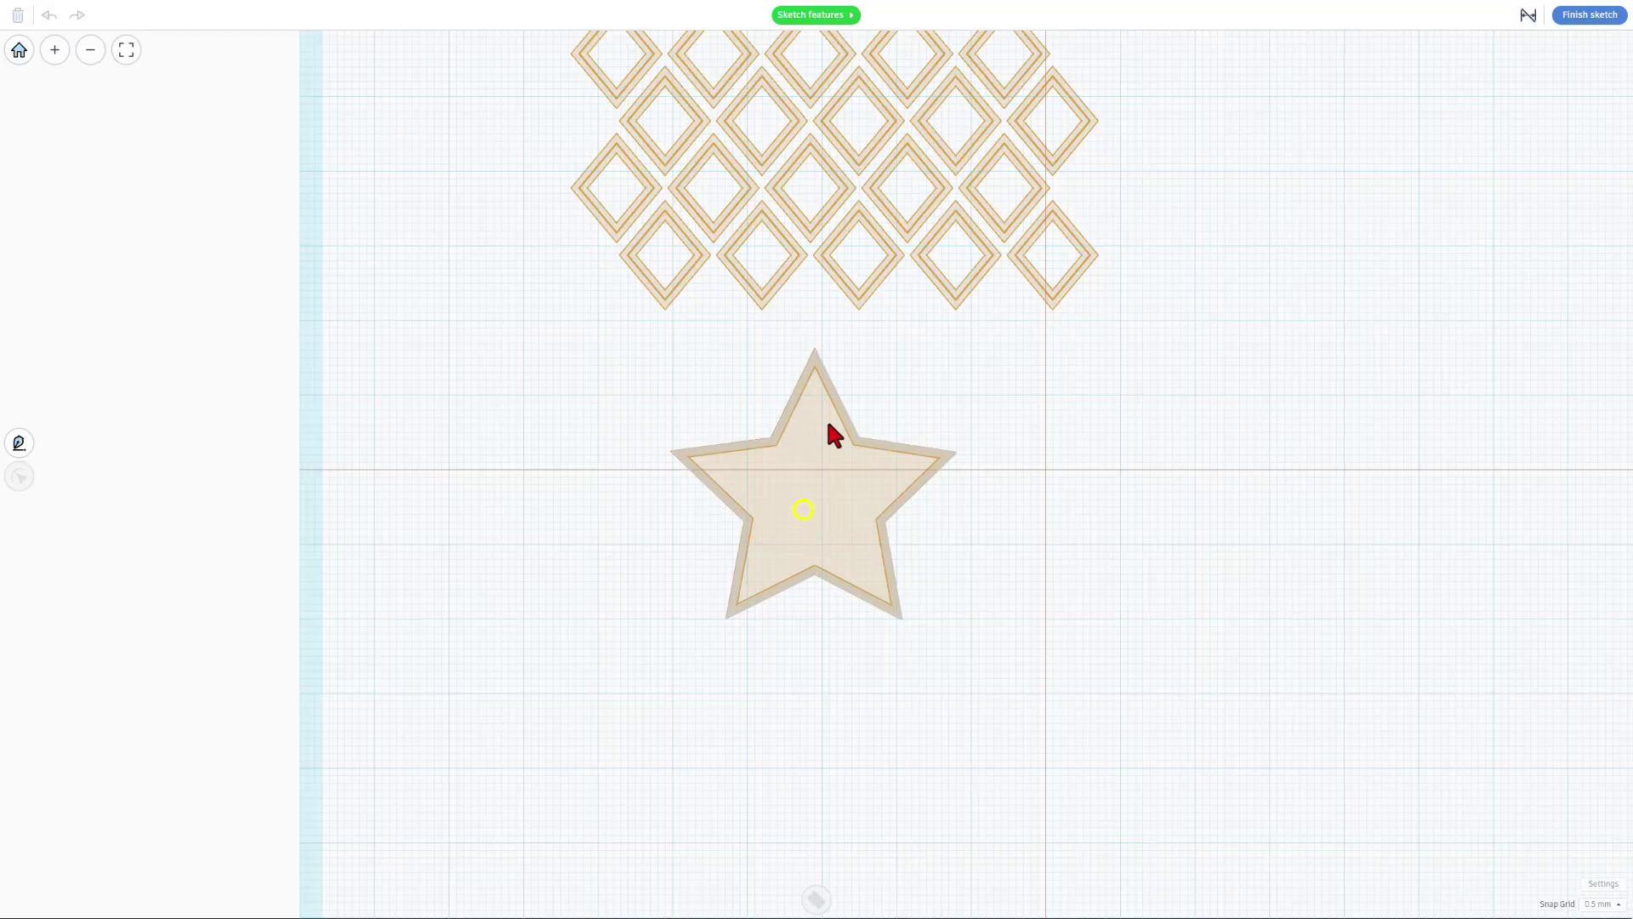
pyautogui.click(887, 543)
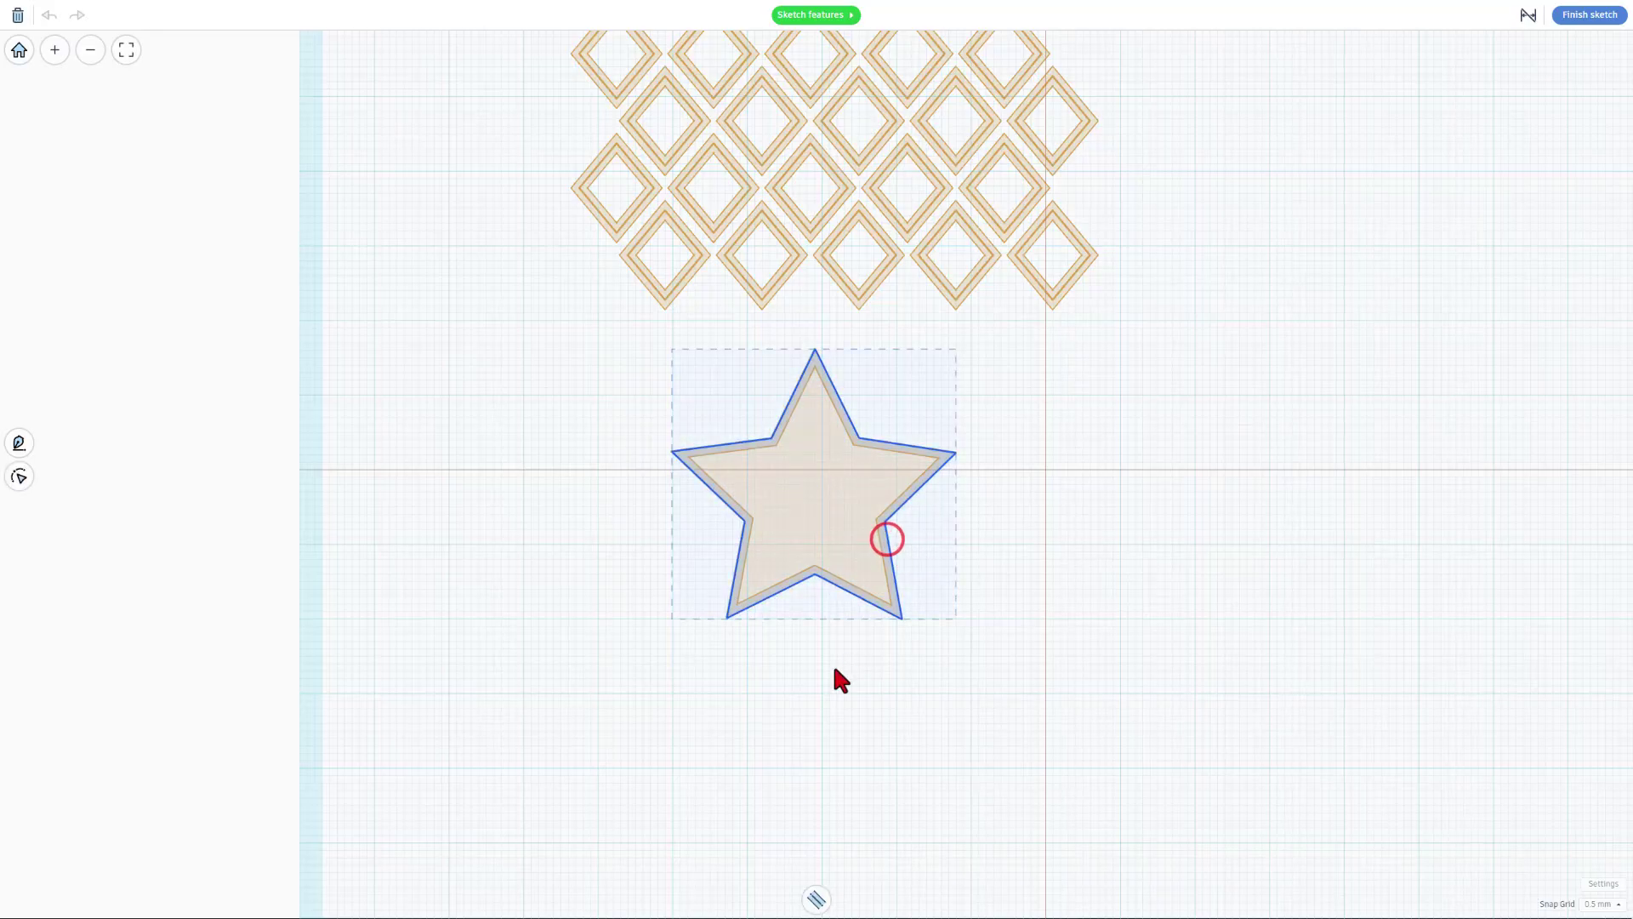
pyautogui.moveTo(814, 897)
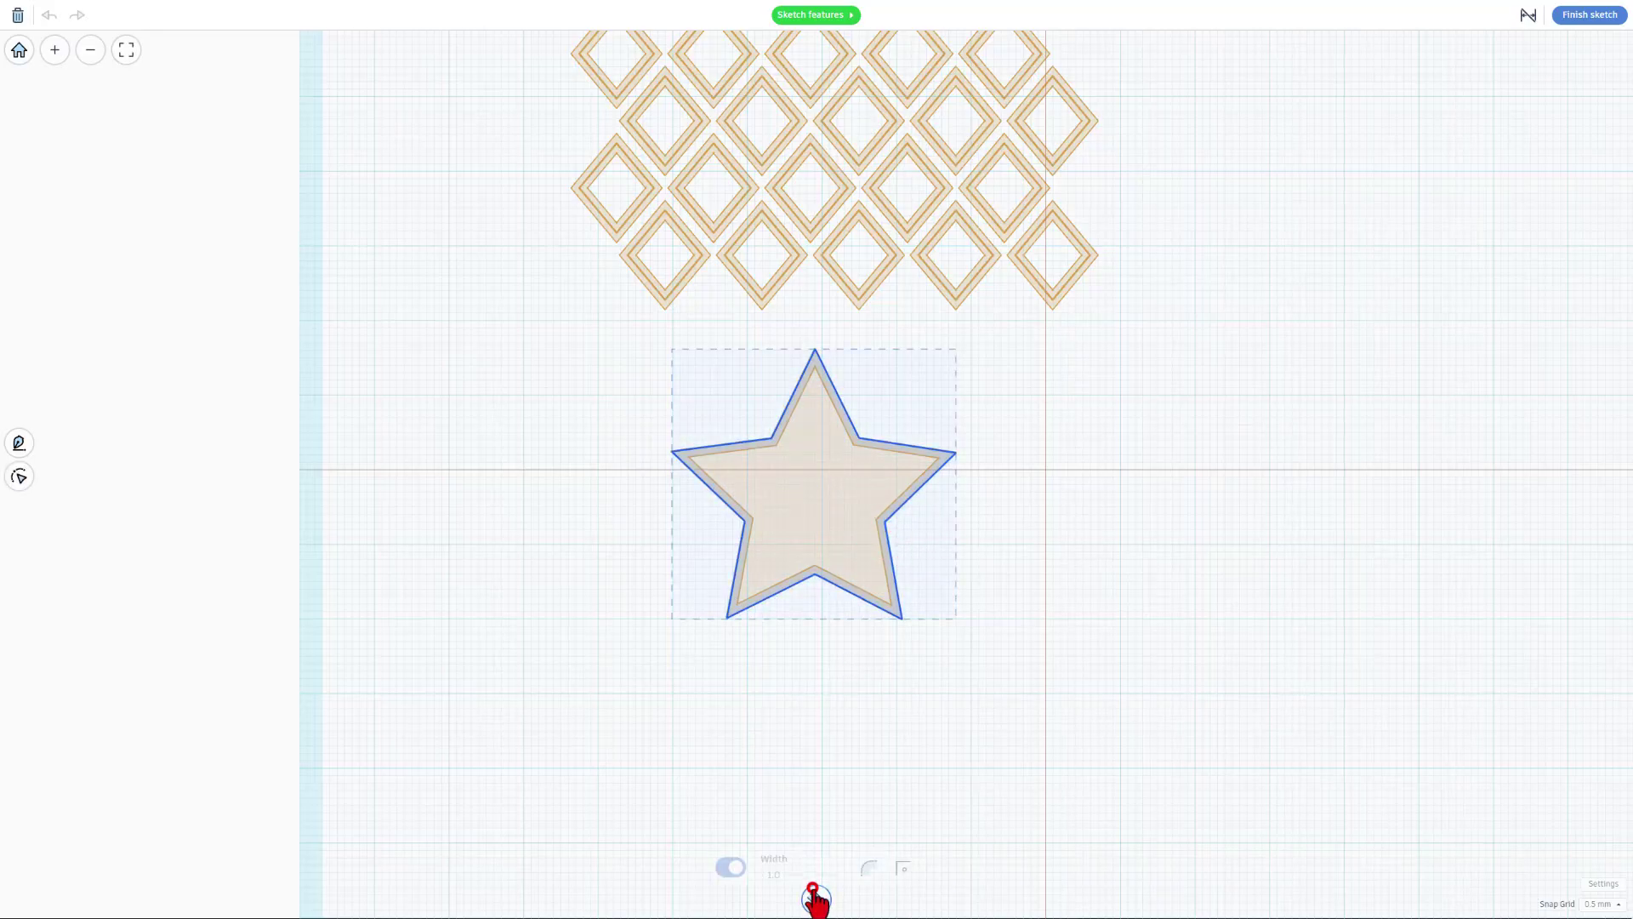
pyautogui.click(866, 861)
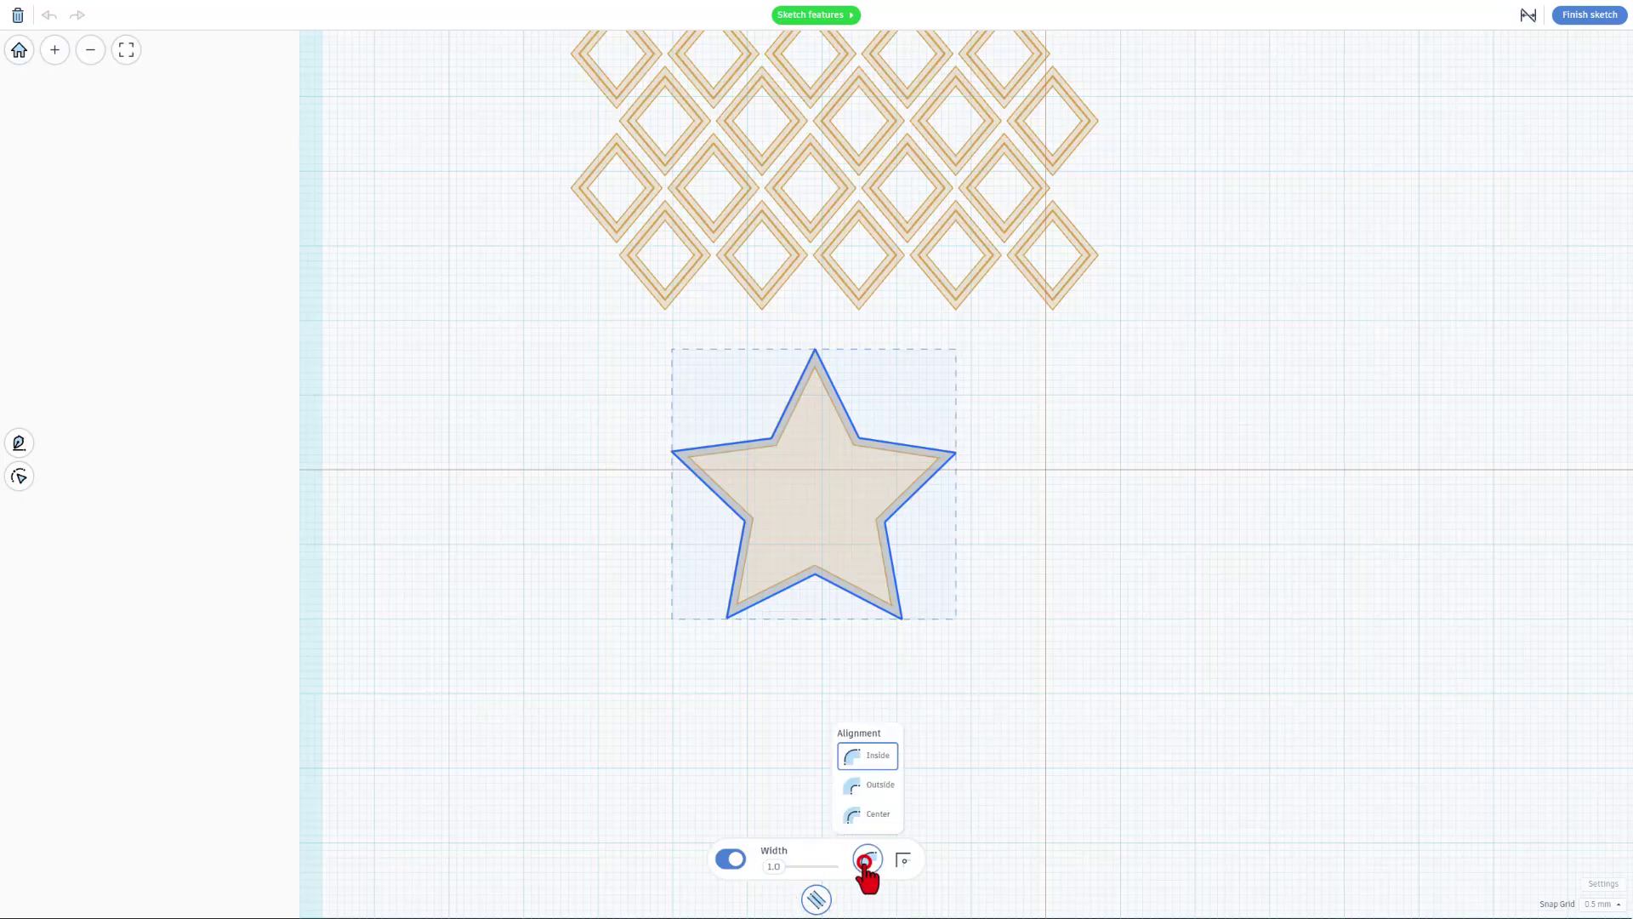
pyautogui.click(873, 785)
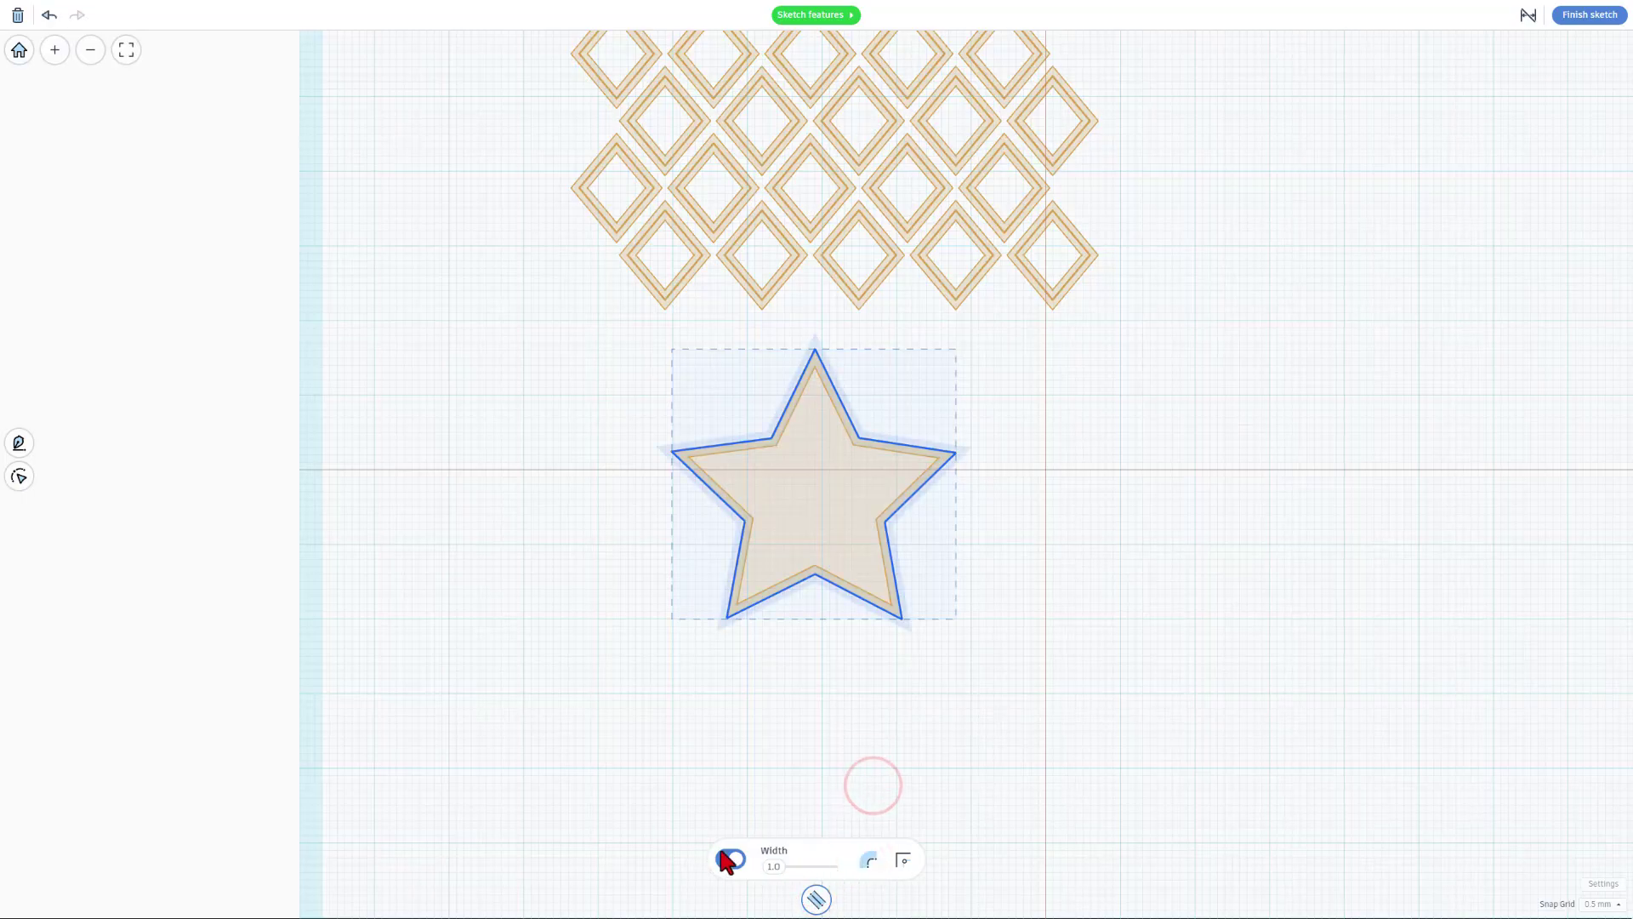
# - Widen the star outline to about 28 so it extends well beyond the diamond pattern, and finish the sketch
pyautogui.moveTo(776, 864); pyautogui.dragTo(807, 871)
pyautogui.scroll(-2, 826, 761)
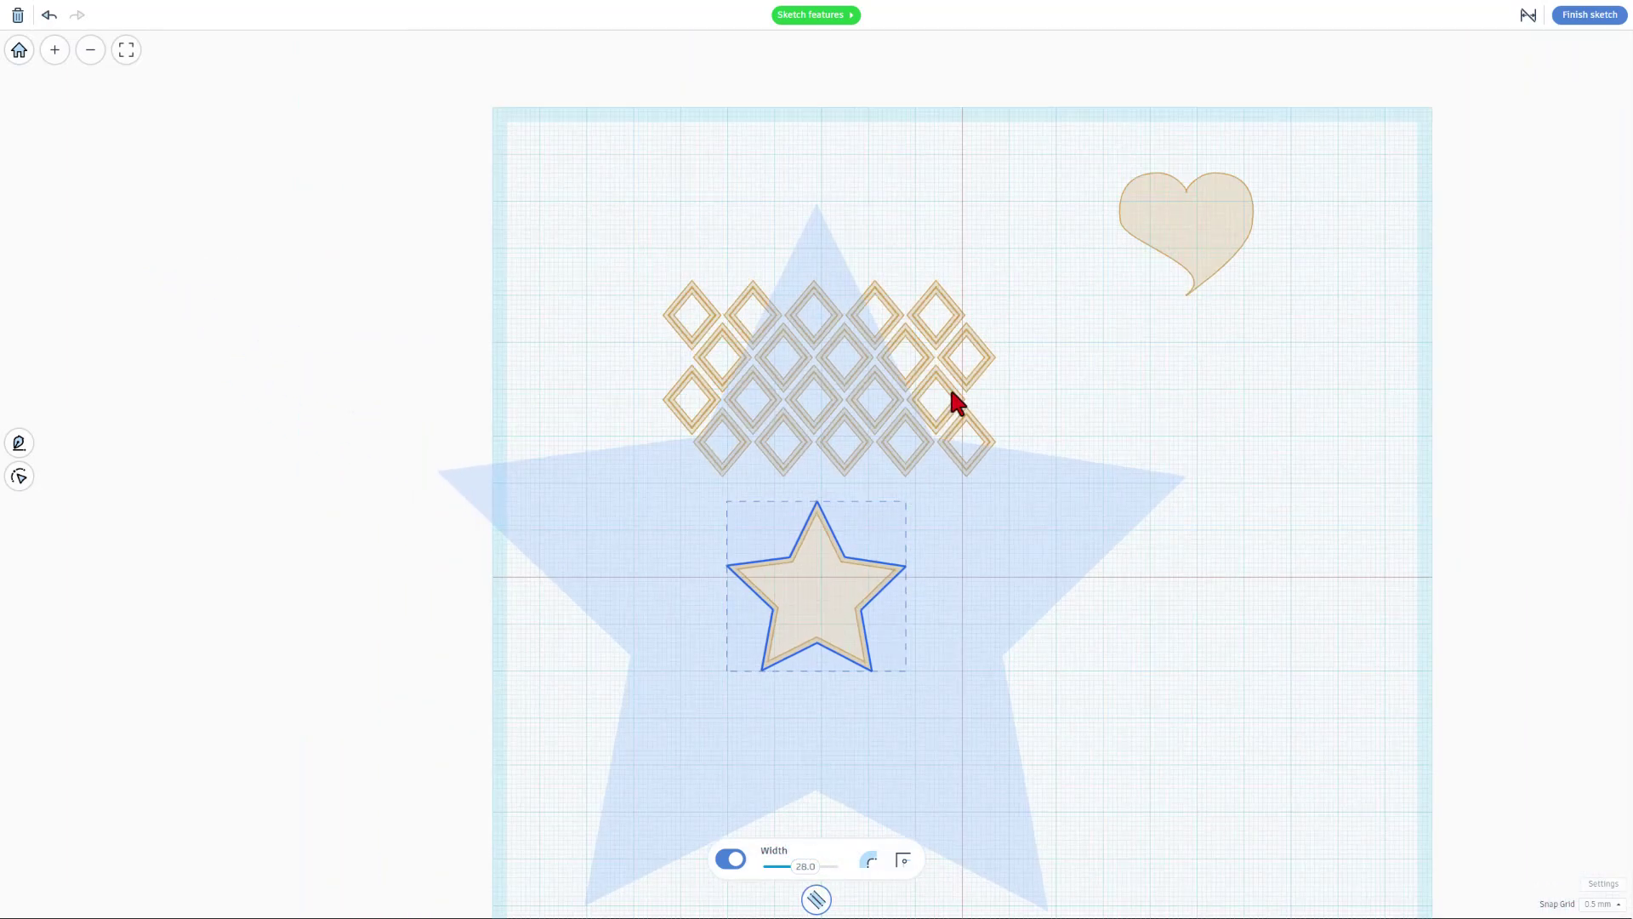
pyautogui.click(1587, 24)
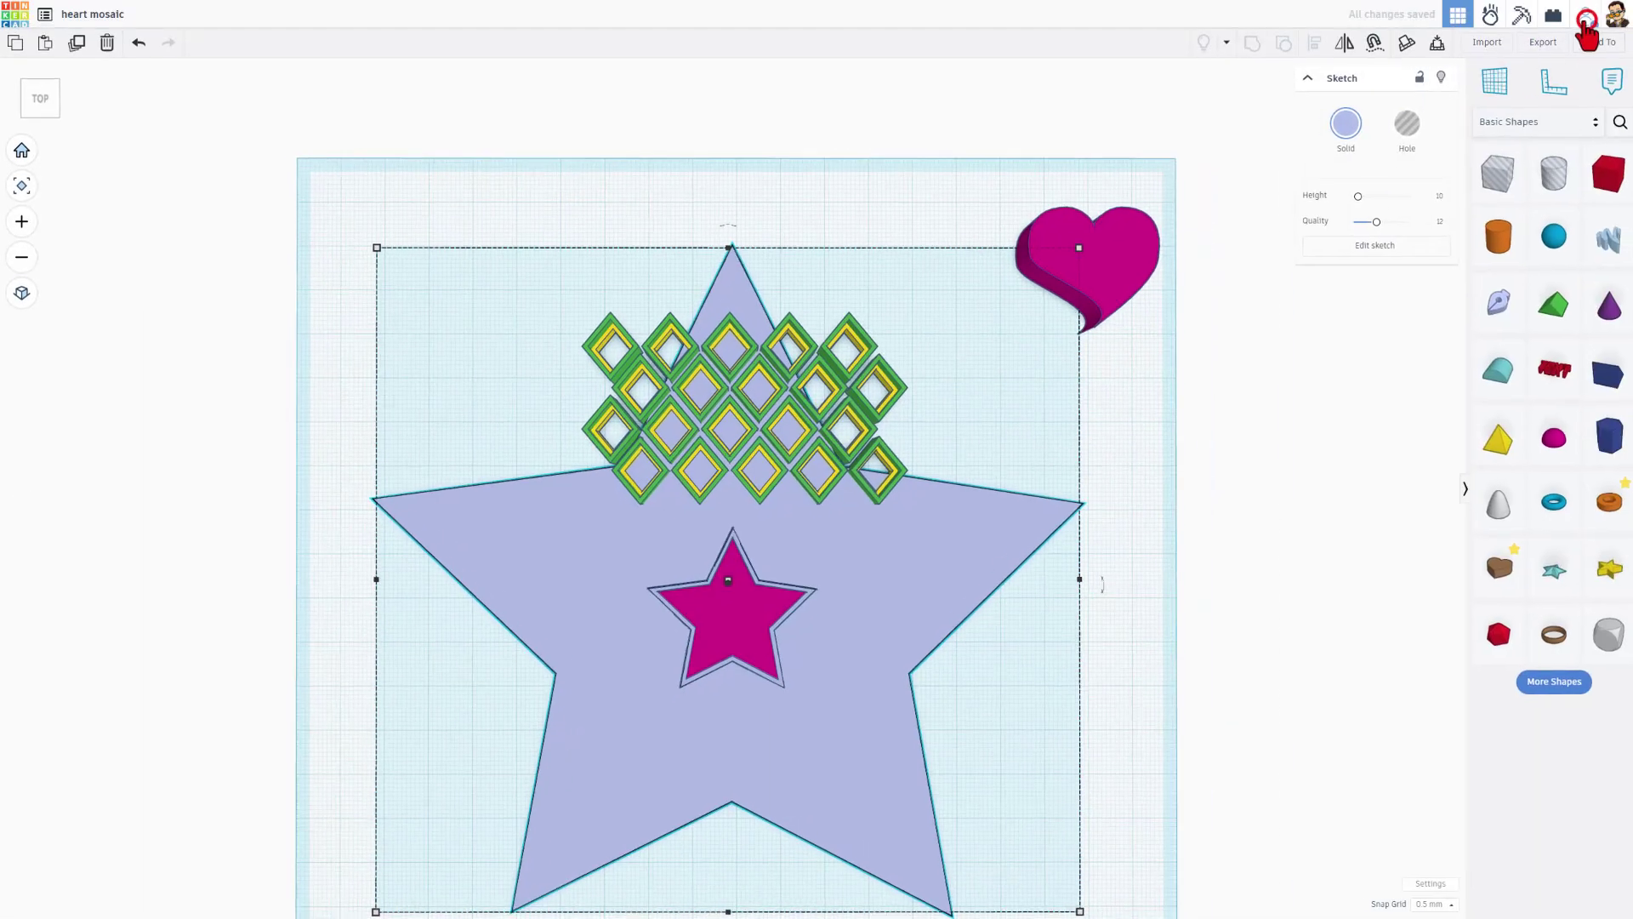
# - Select the green and yellow diamond groups together and move them toward the front until they cover the small star
pyautogui.moveTo(949, 668)
pyautogui.mouseDown(button='right')
pyautogui.moveTo(886, 670)
pyautogui.moveTo(821, 642)
pyautogui.mouseUp(button='right')
pyautogui.moveTo(829, 704); pyautogui.dragTo(869, 701, button='right')
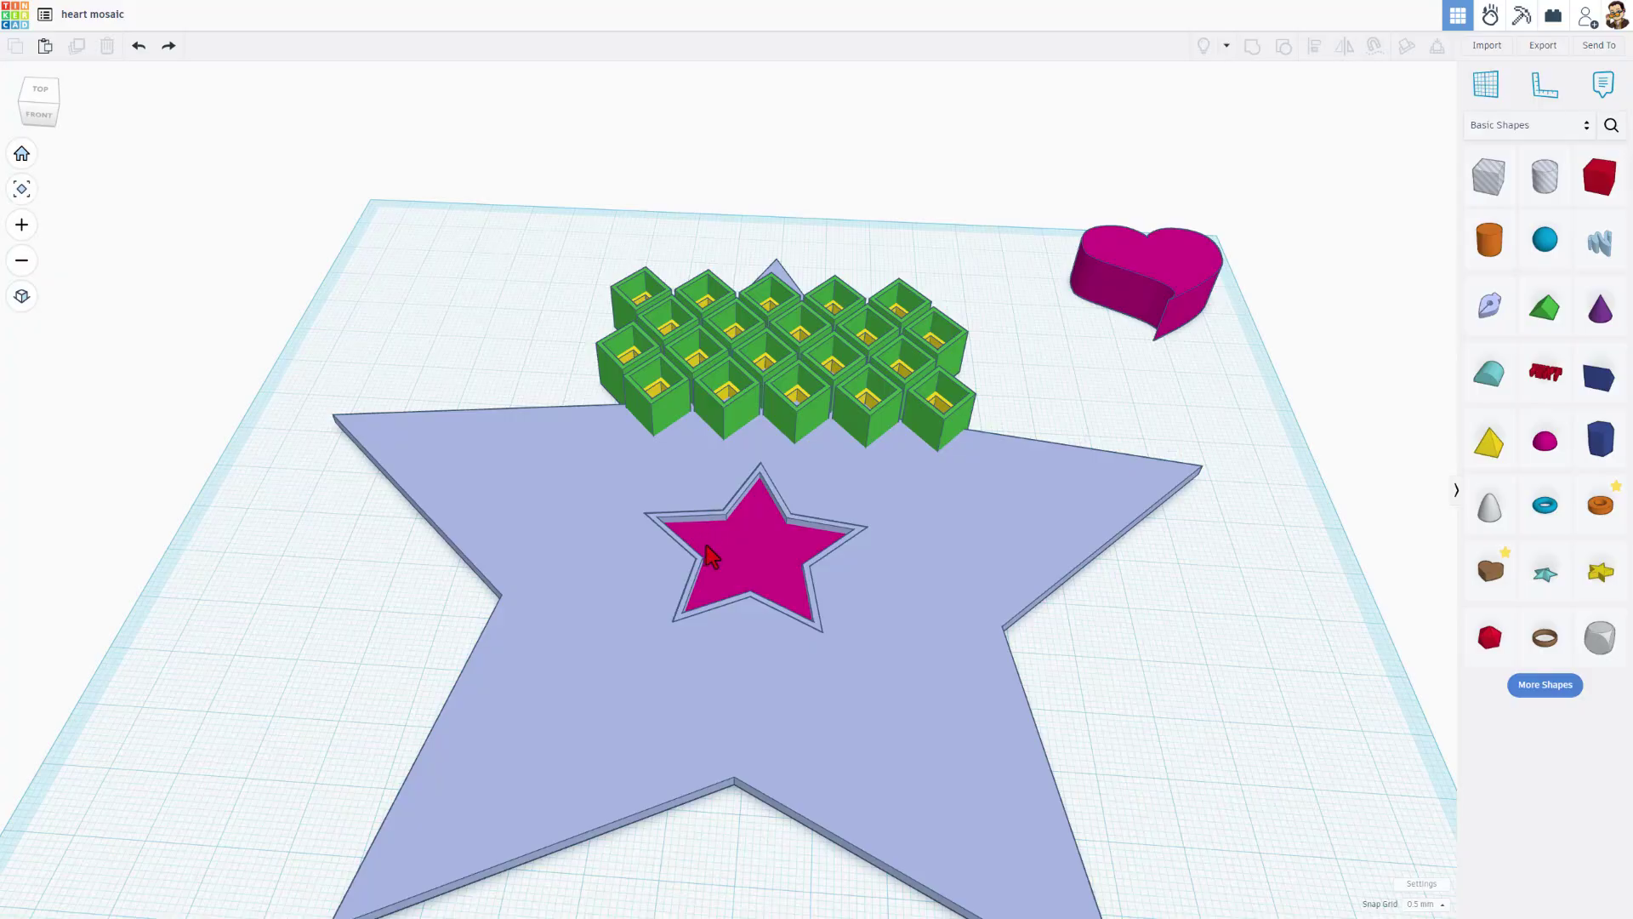
pyautogui.moveTo(526, 289); pyautogui.dragTo(473, 193, button='right')
pyautogui.moveTo(473, 193); pyautogui.dragTo(617, 288)
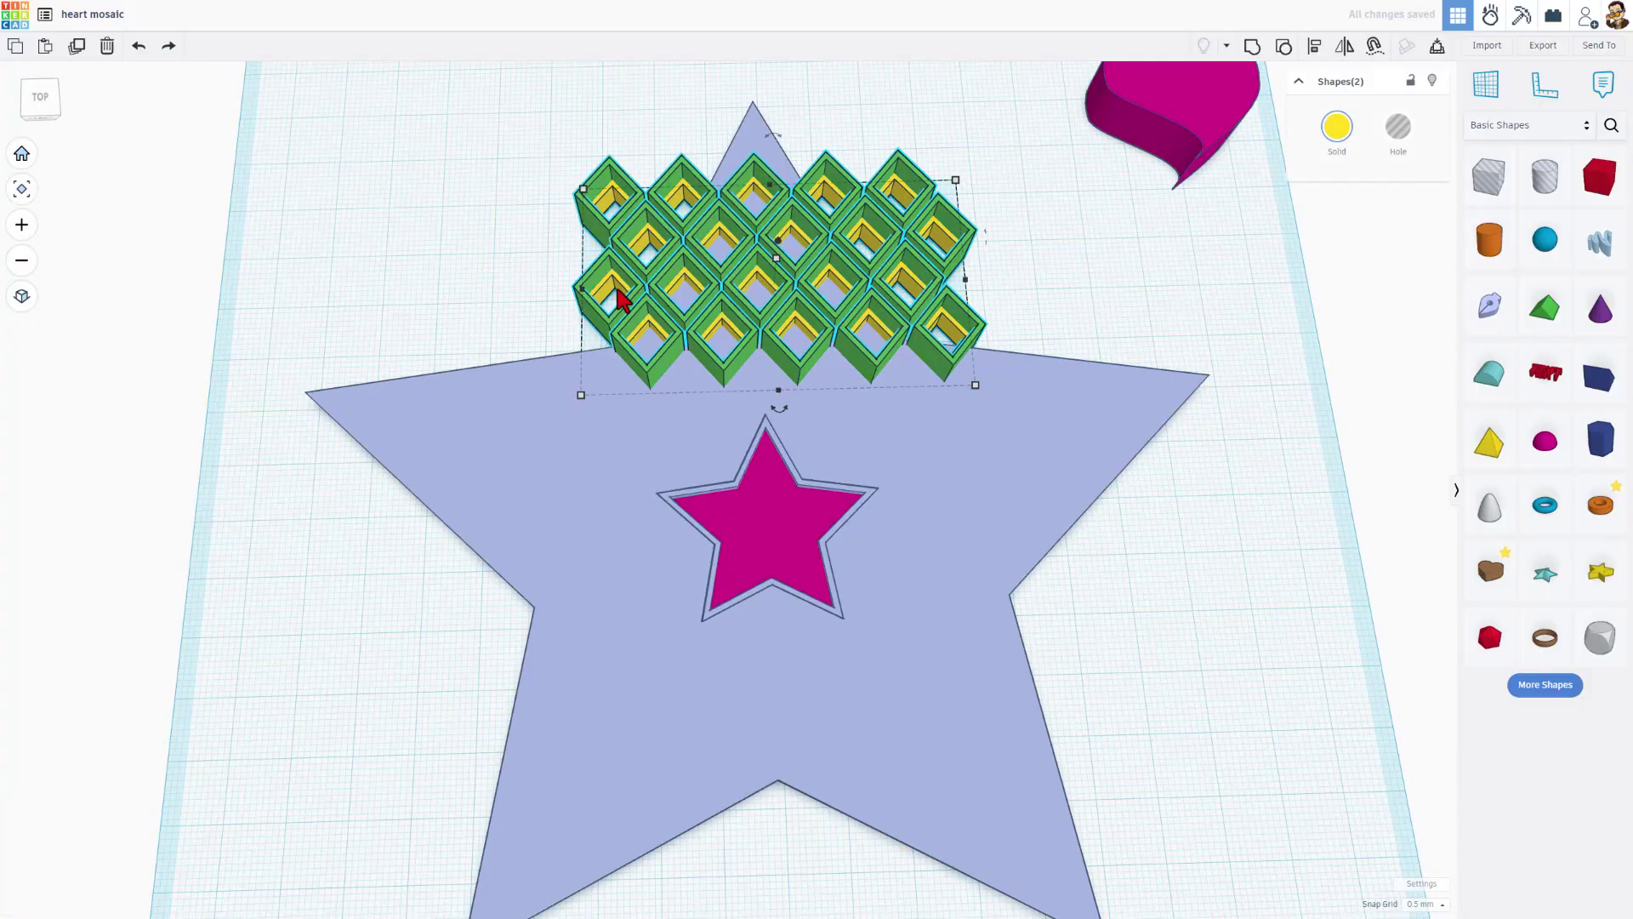
pyautogui.press('Down')
pyautogui.press('Down')
pyautogui.press('Down')
pyautogui.press('Down')
pyautogui.press('Down')
pyautogui.press('Down')
pyautogui.press('Down')
pyautogui.press('Down')
pyautogui.press('Down')
pyautogui.press('Down')
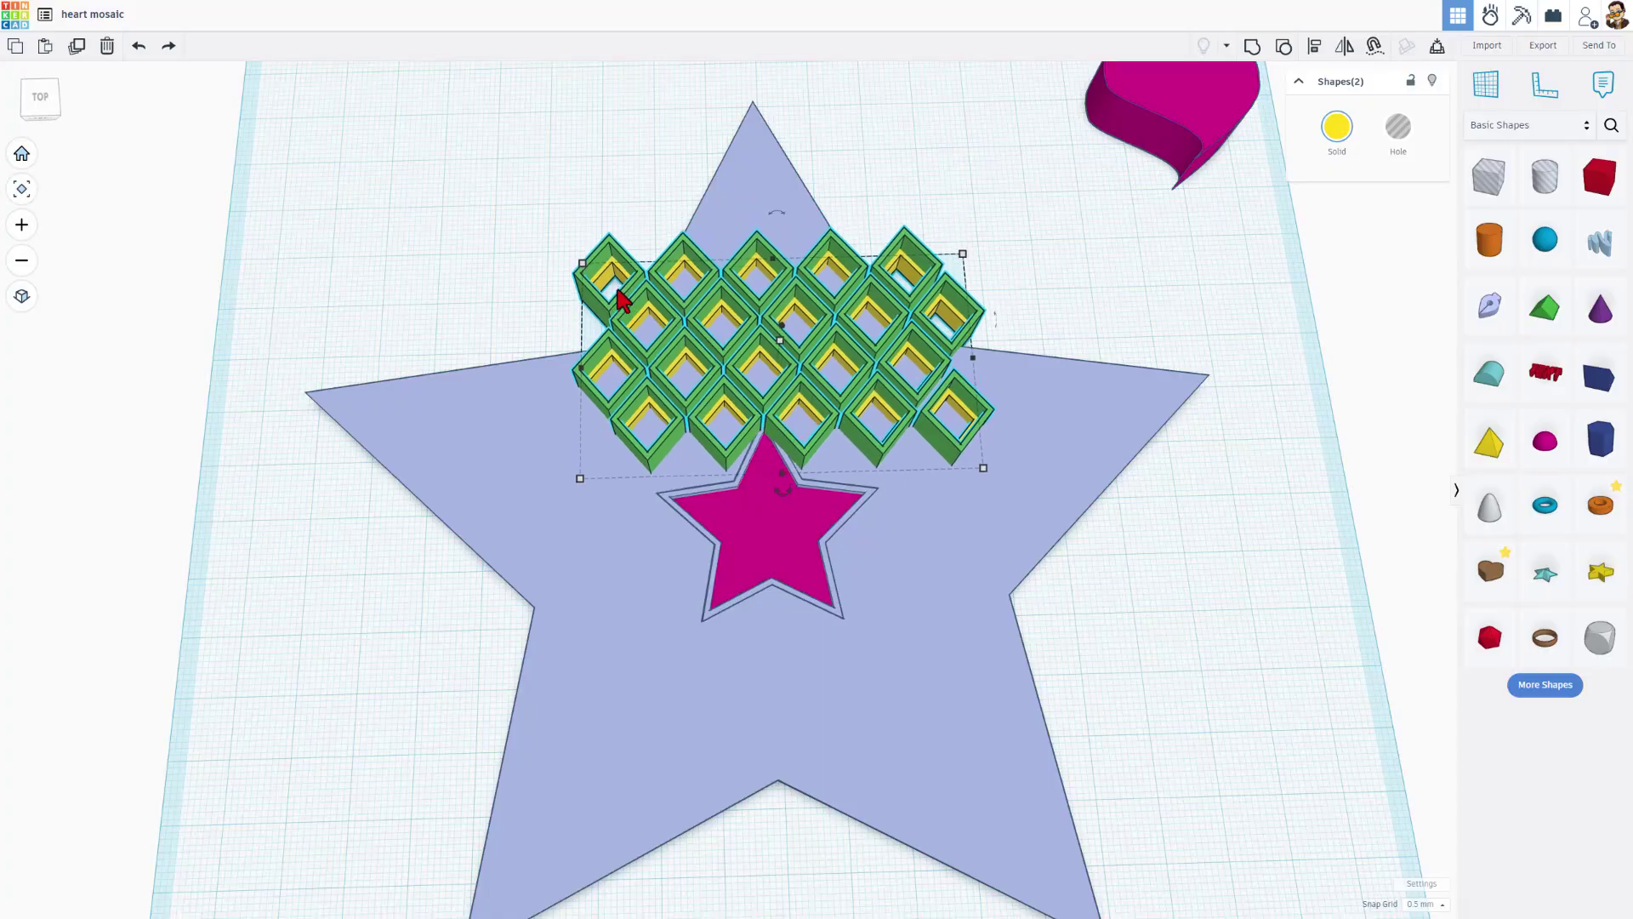
pyautogui.press('Down')
pyautogui.press('Down')
pyautogui.press('Down')
pyautogui.press('Down')
pyautogui.press('Down')
pyautogui.press('Down')
pyautogui.press('Down')
pyautogui.press('Down')
pyautogui.press('Down')
pyautogui.press('Down')
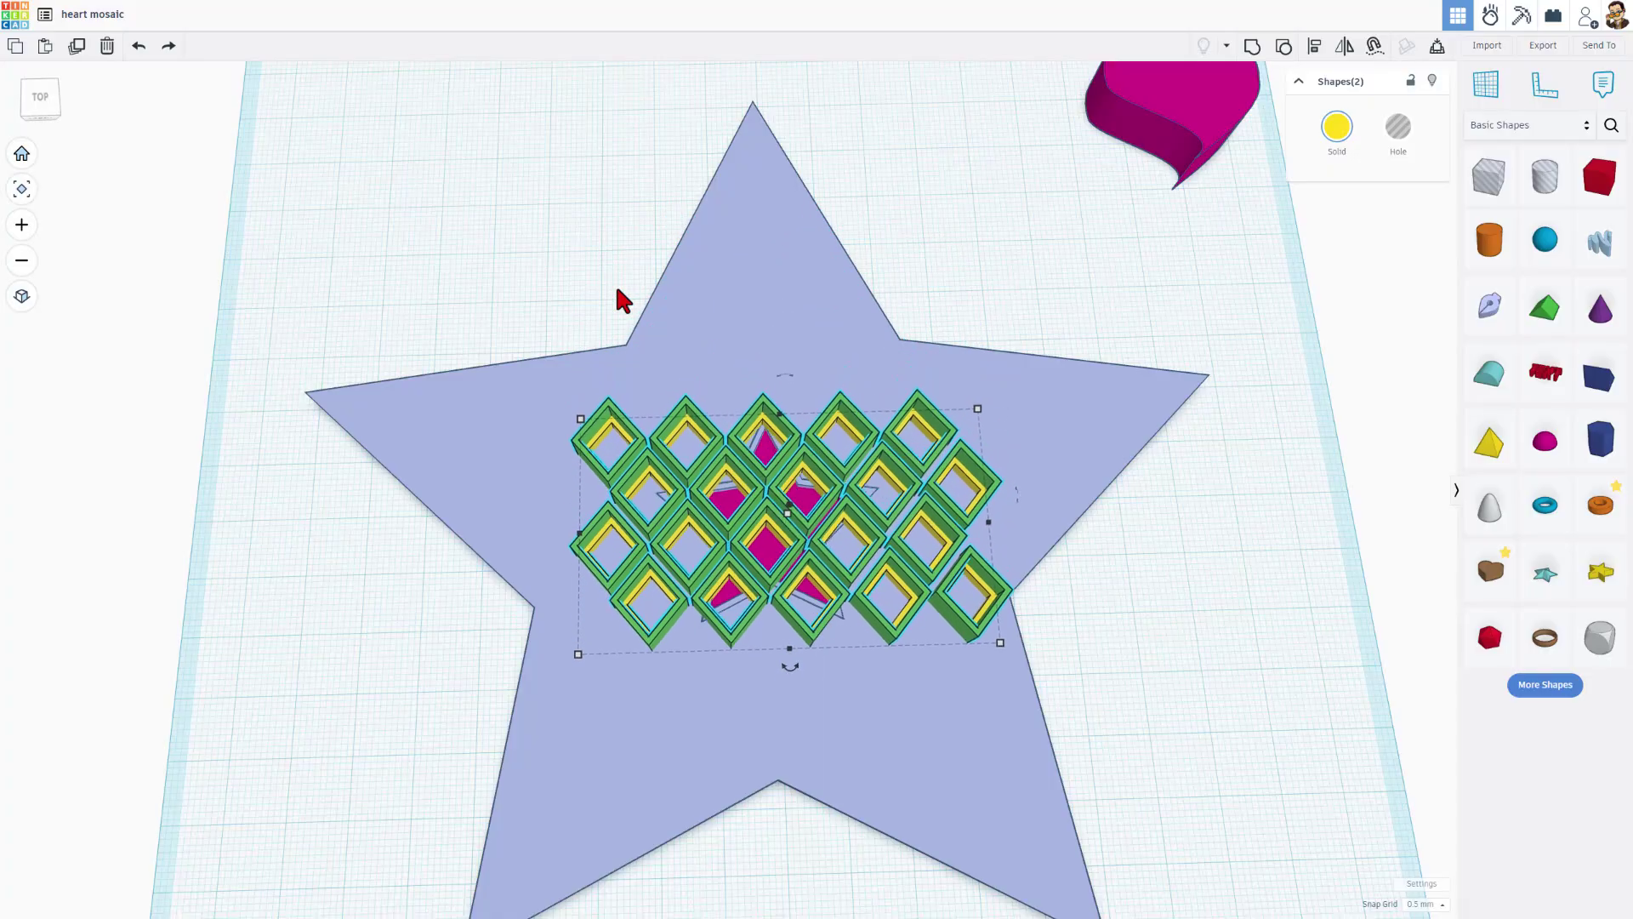
# - Nudge both diamond groups slightly left over the small star to adjust how the tiles fall inside it
pyautogui.press('Left')
pyautogui.press('Left')
pyautogui.press('Left')
pyautogui.press('Left')
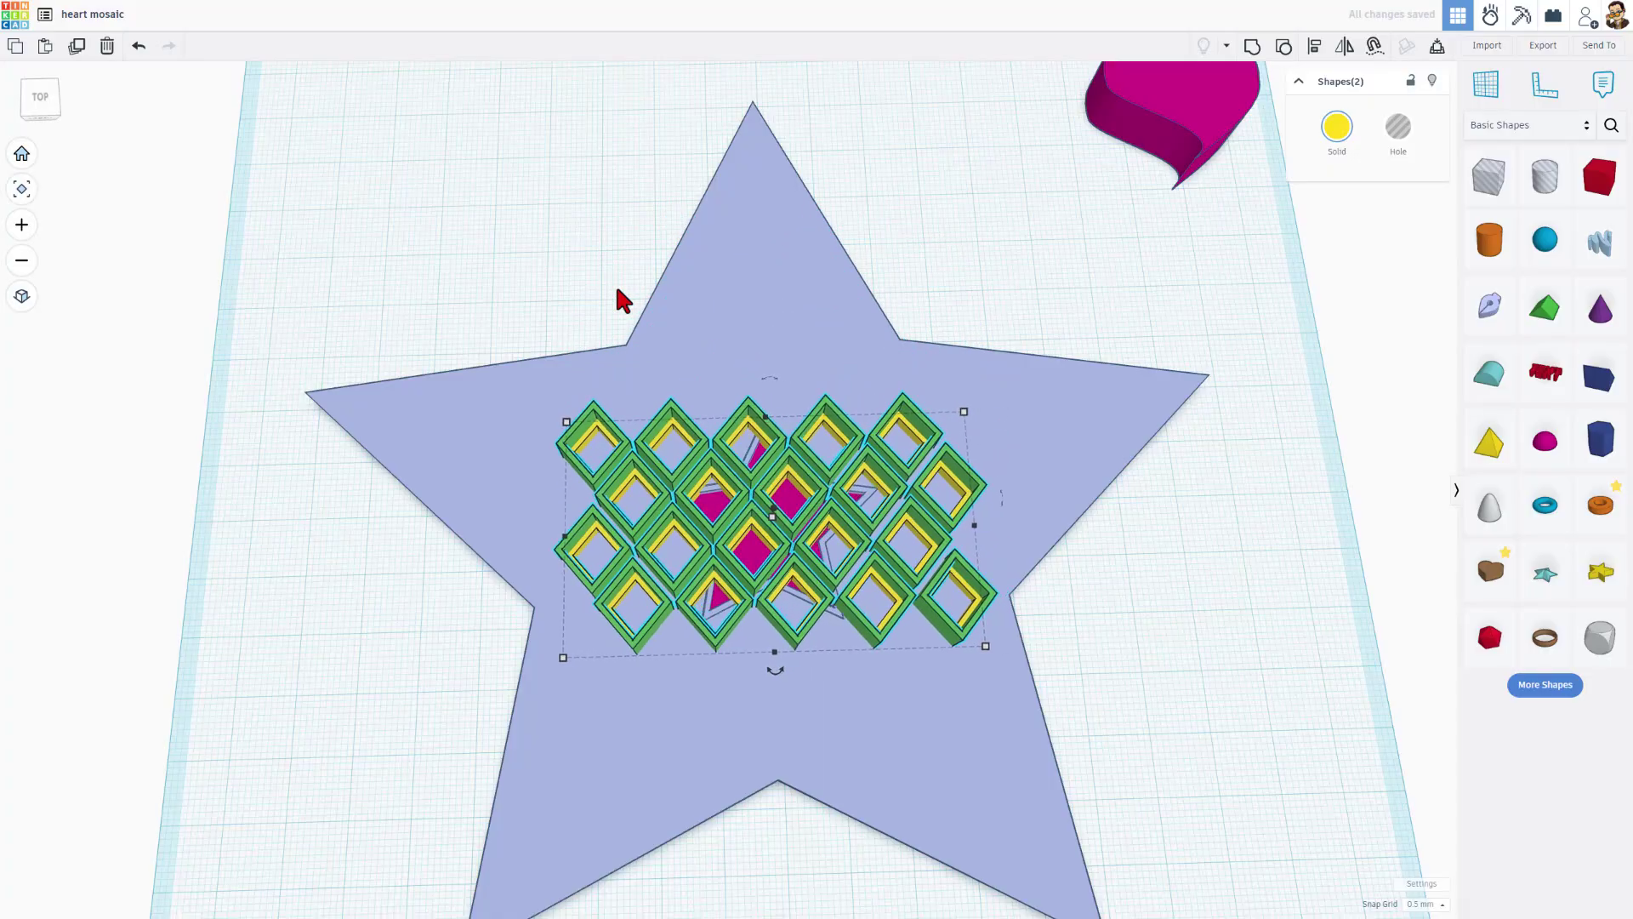
pyautogui.press('Left')
pyautogui.press('Left')
pyautogui.press('Left')
pyautogui.press('Left')
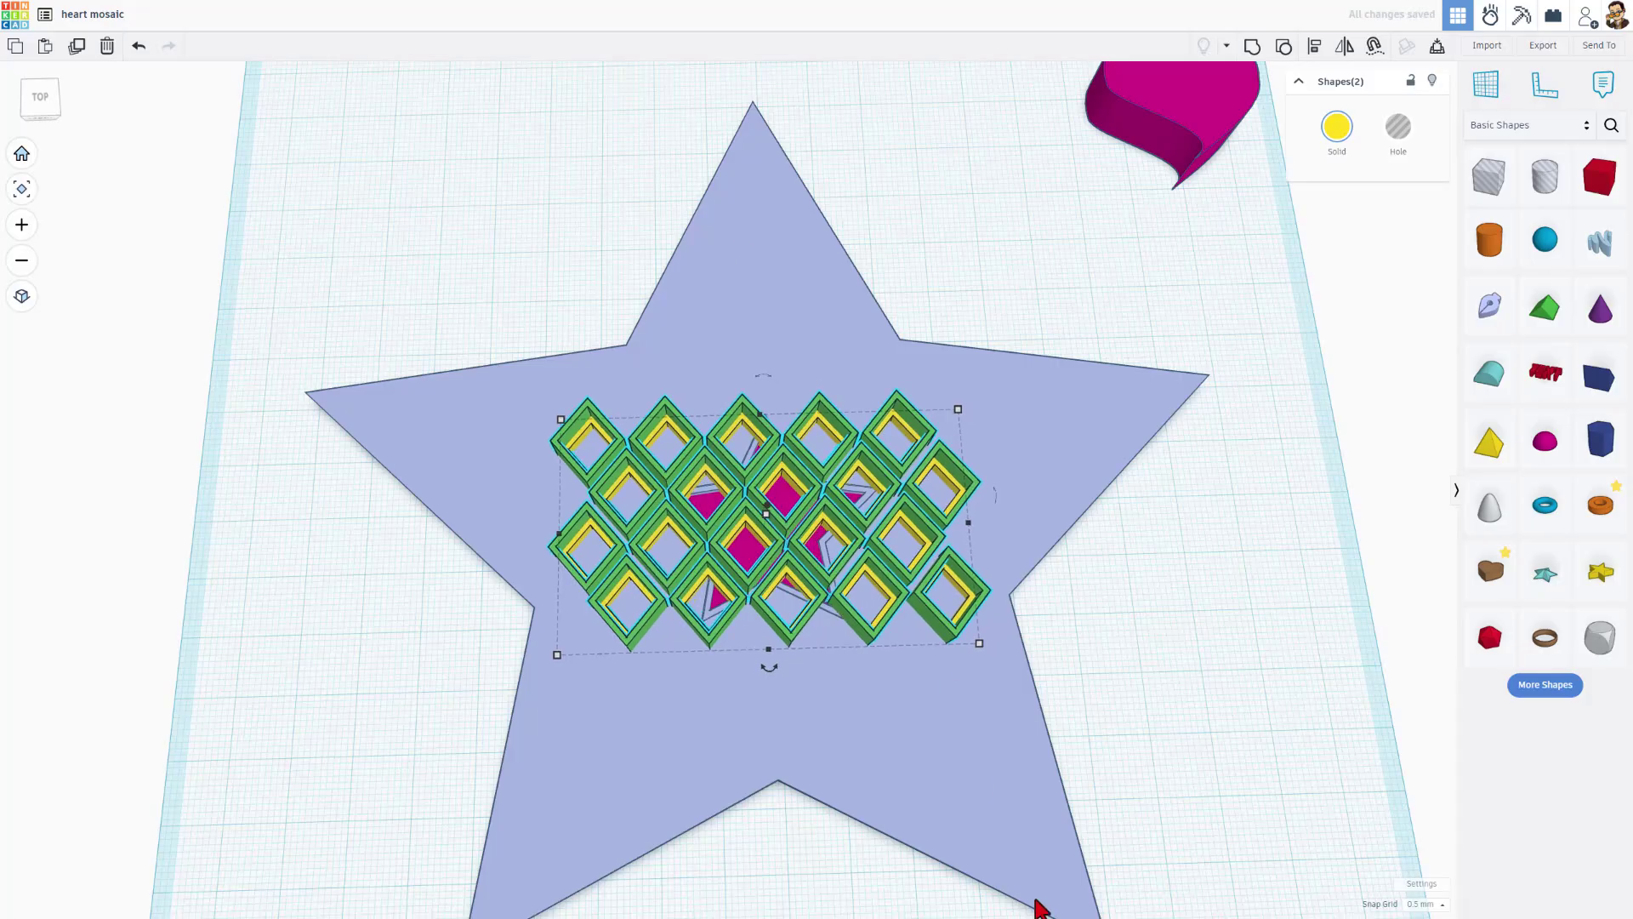
# - Raise the height of the large star outline to 12 mm and turn it into a hole
pyautogui.moveTo(1146, 768); pyautogui.dragTo(1104, 723, button='right')
pyautogui.click(936, 730)
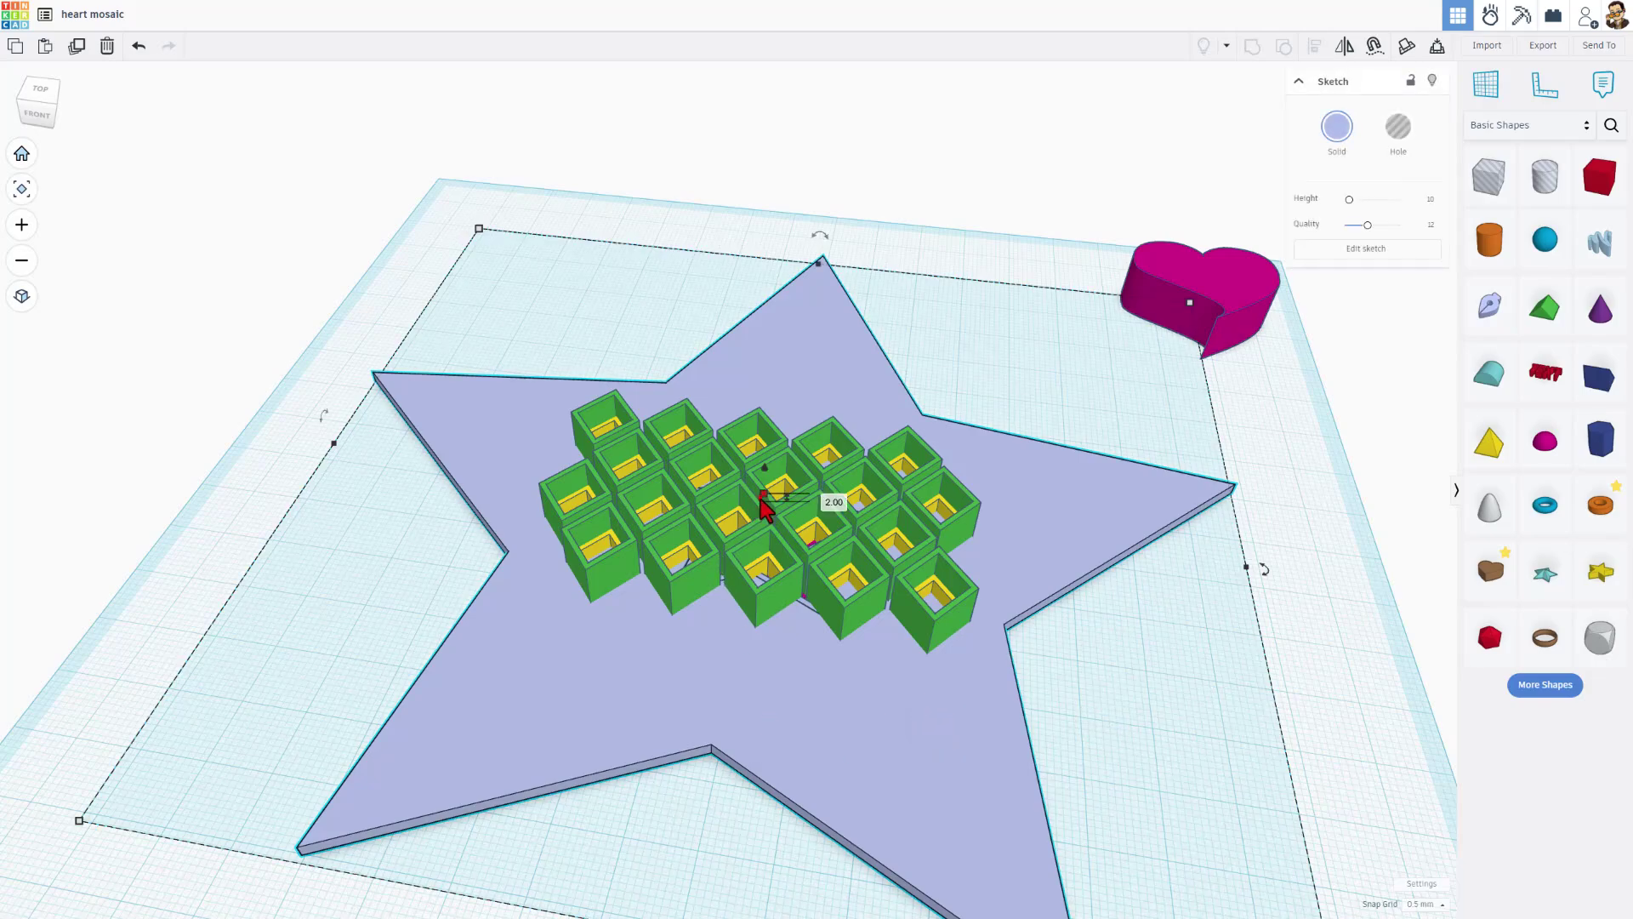
pyautogui.moveTo(763, 495); pyautogui.dragTo(766, 444)
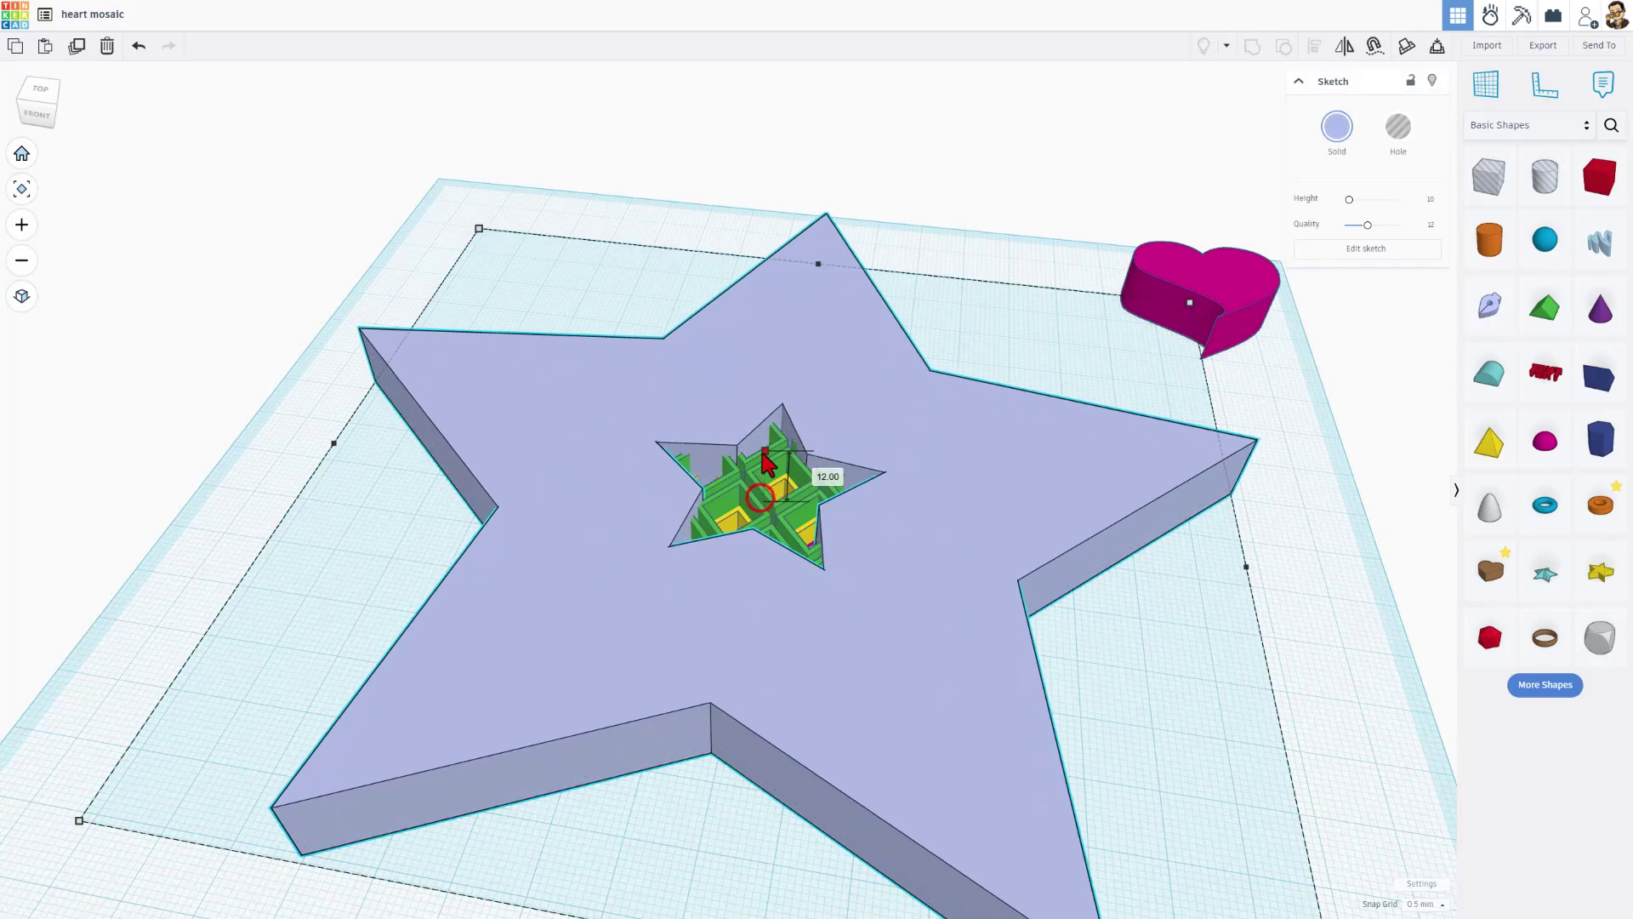
pyautogui.click(1398, 127)
pyautogui.moveTo(791, 613); pyautogui.dragTo(766, 455, button='right')
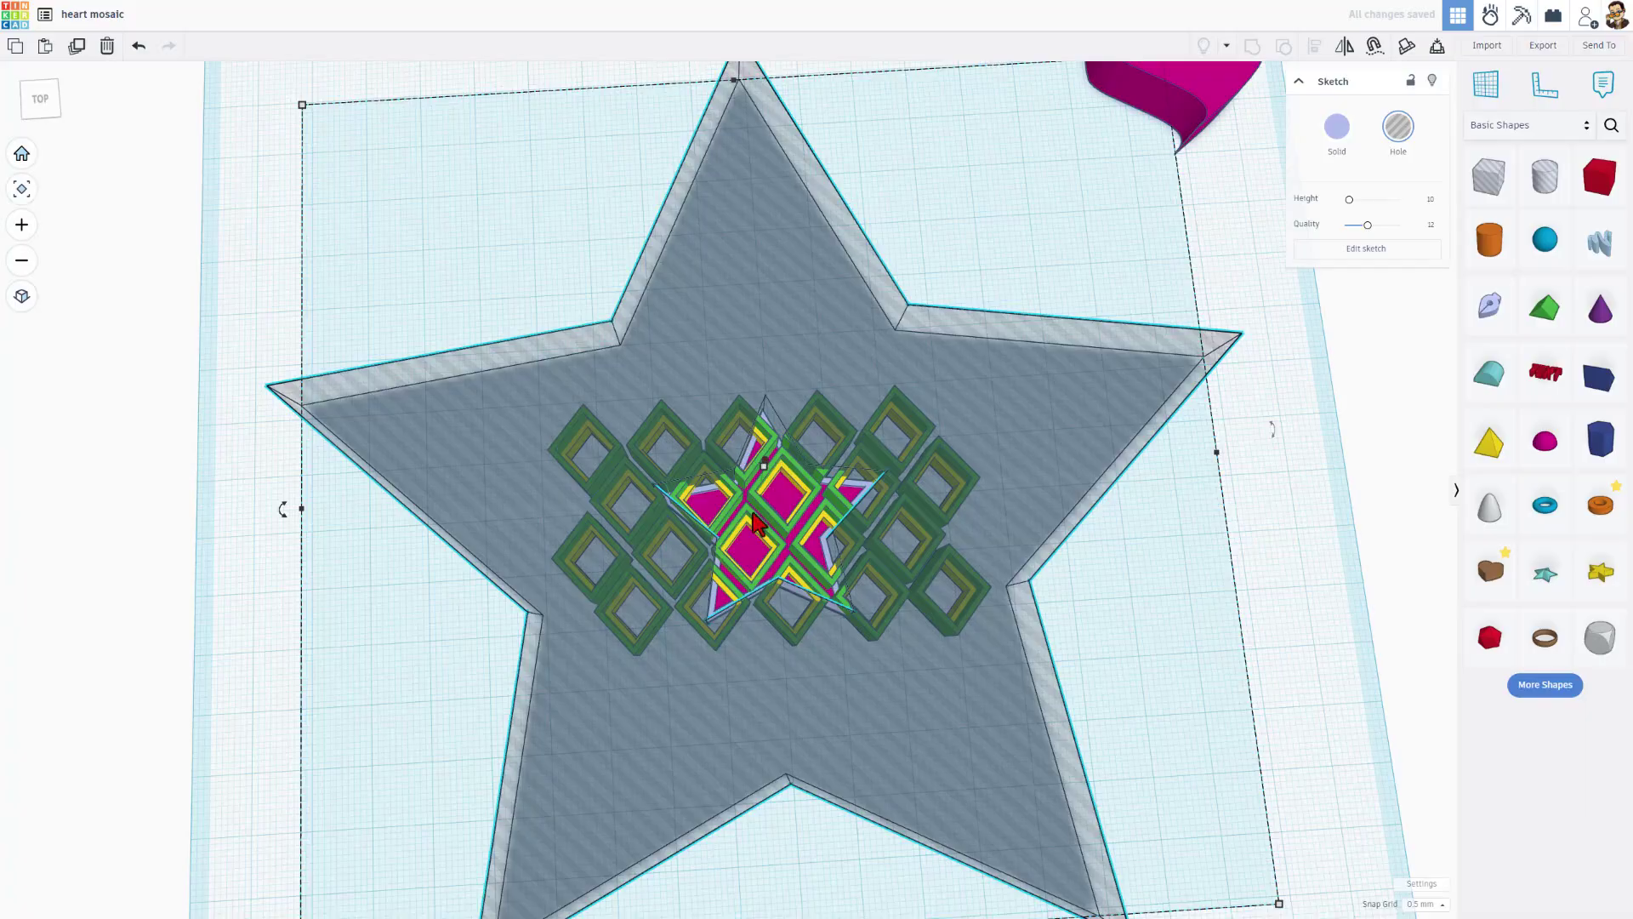
pyautogui.moveTo(755, 521); pyautogui.dragTo(736, 538, button='right')
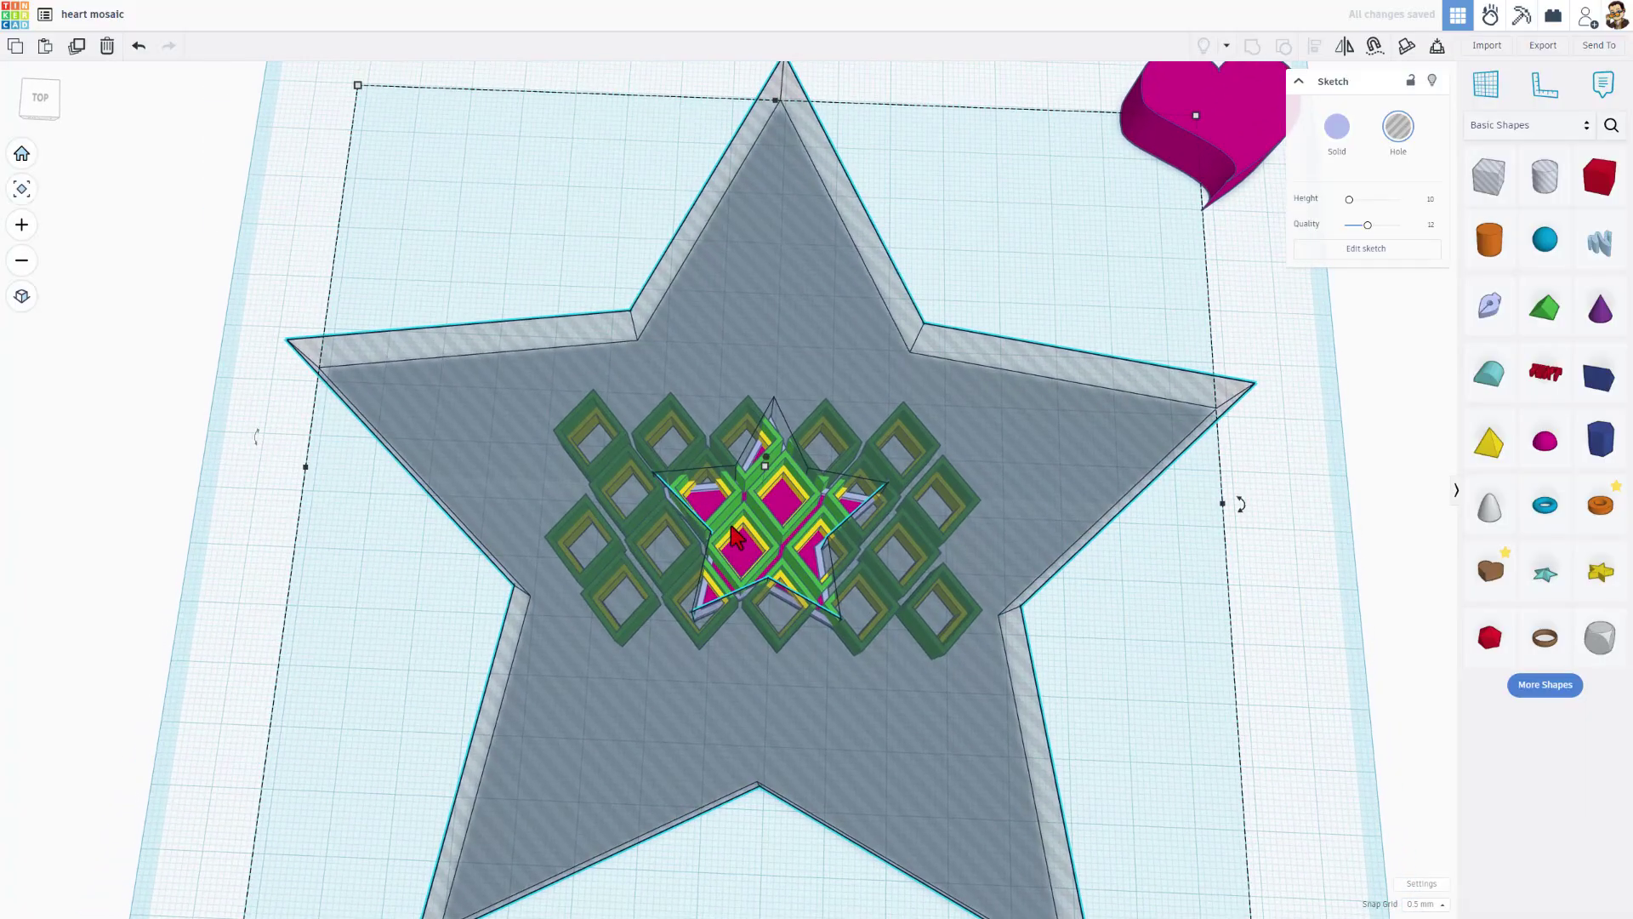
pyautogui.click(1189, 602)
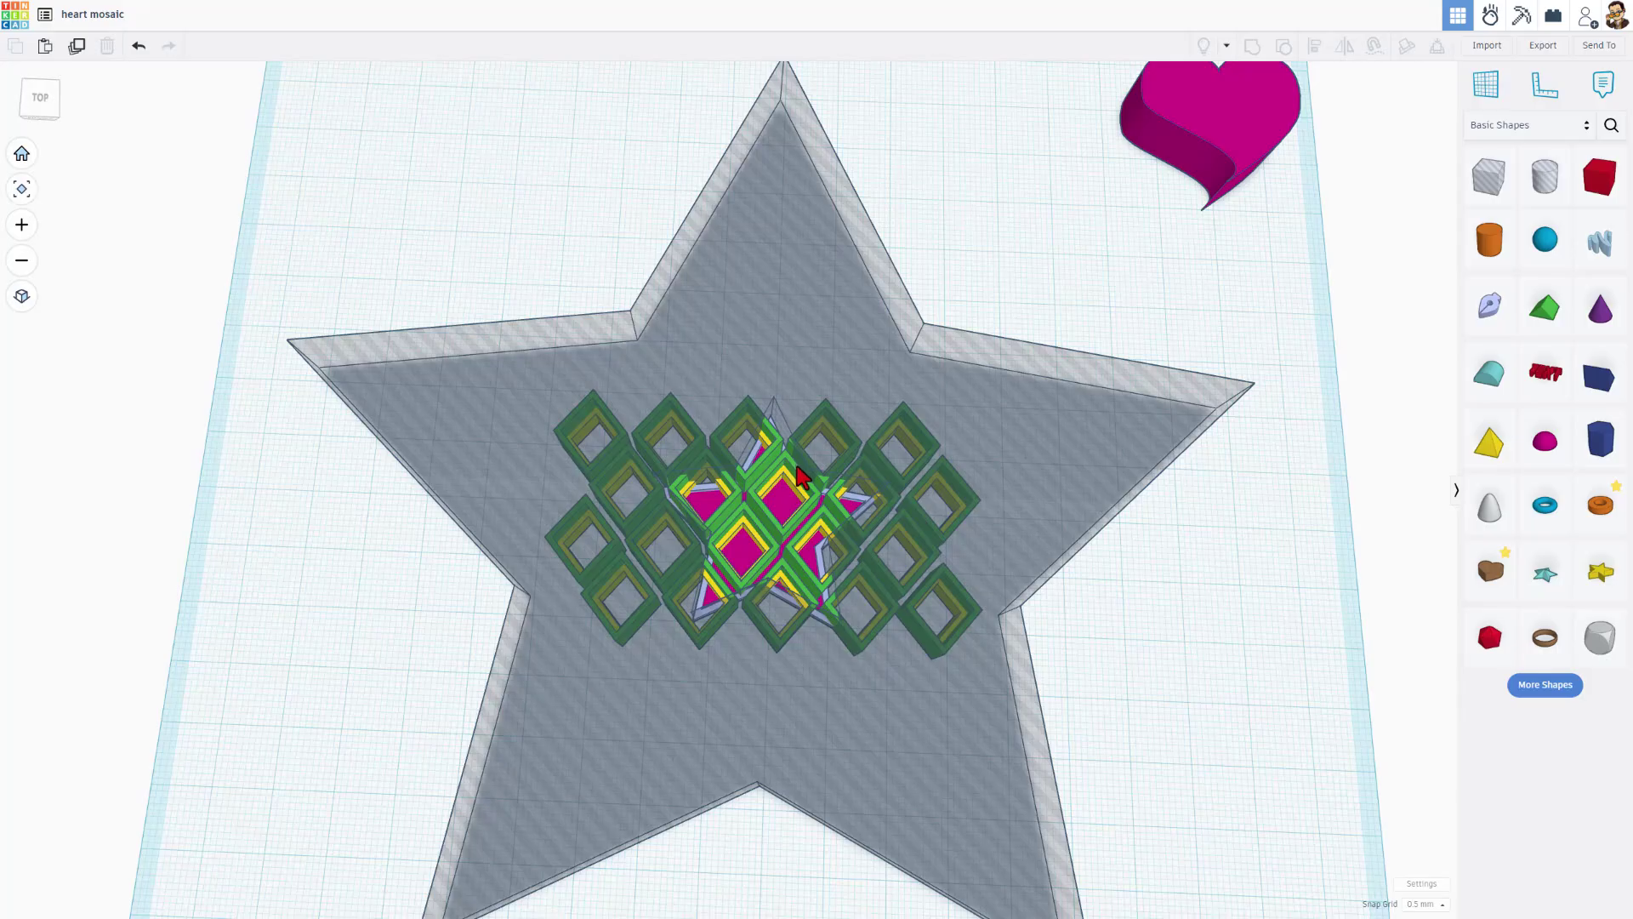
# - Group a large star hole with the green diamonds to trim them to the small star's outline
pyautogui.click(1082, 442)
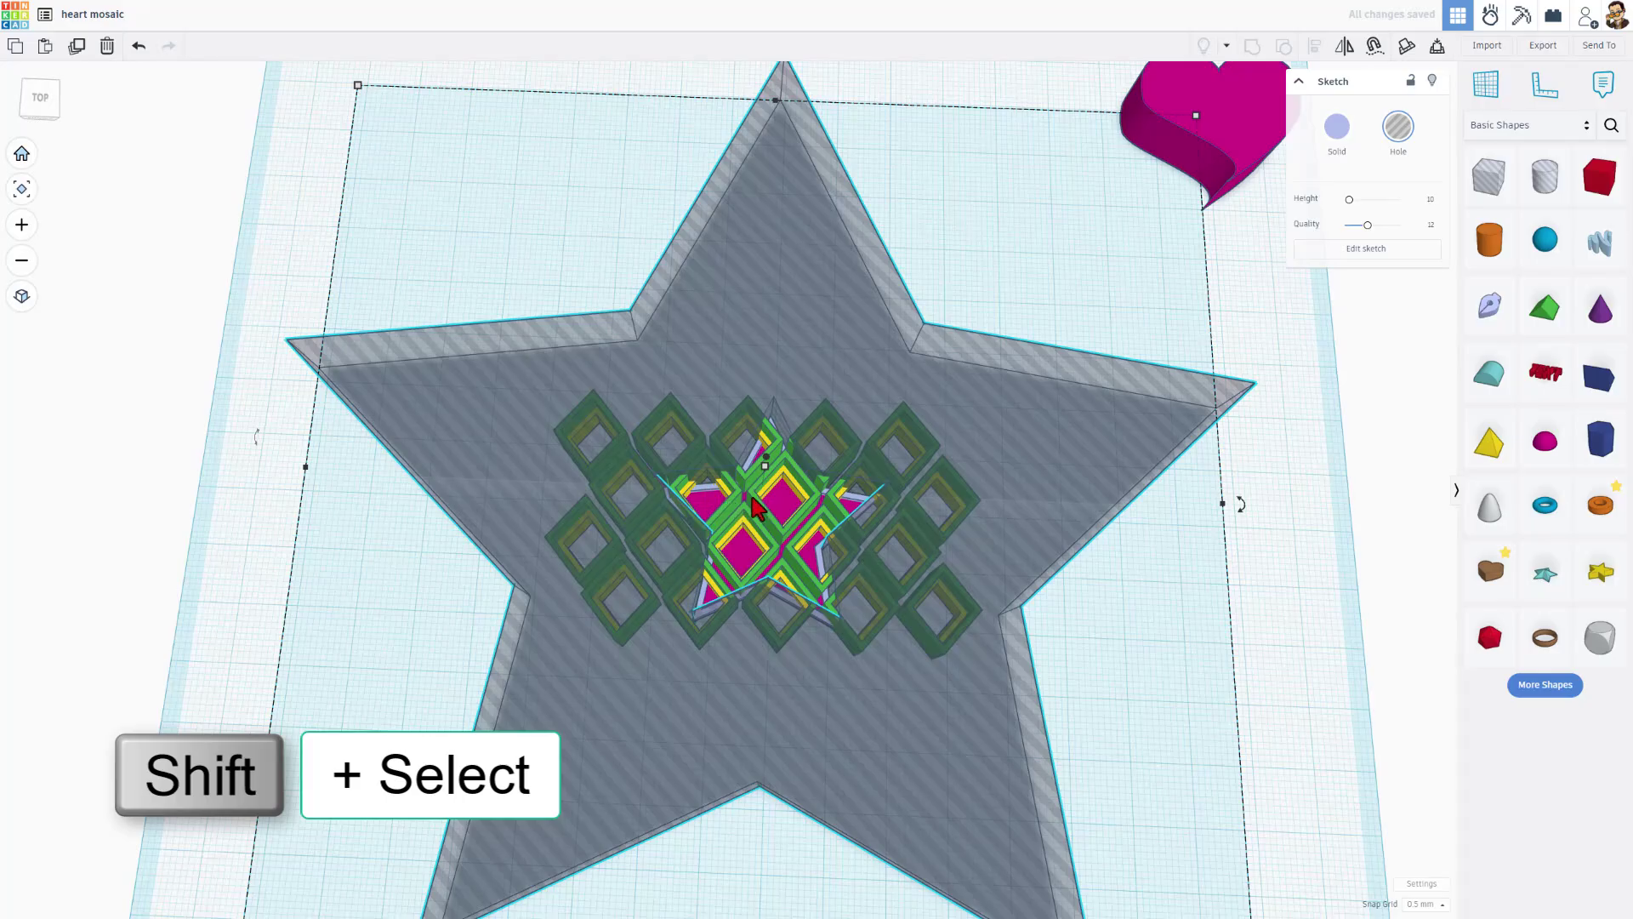
pyautogui.keyDown('shift'); pyautogui.click(754, 501); pyautogui.keyUp('shift')
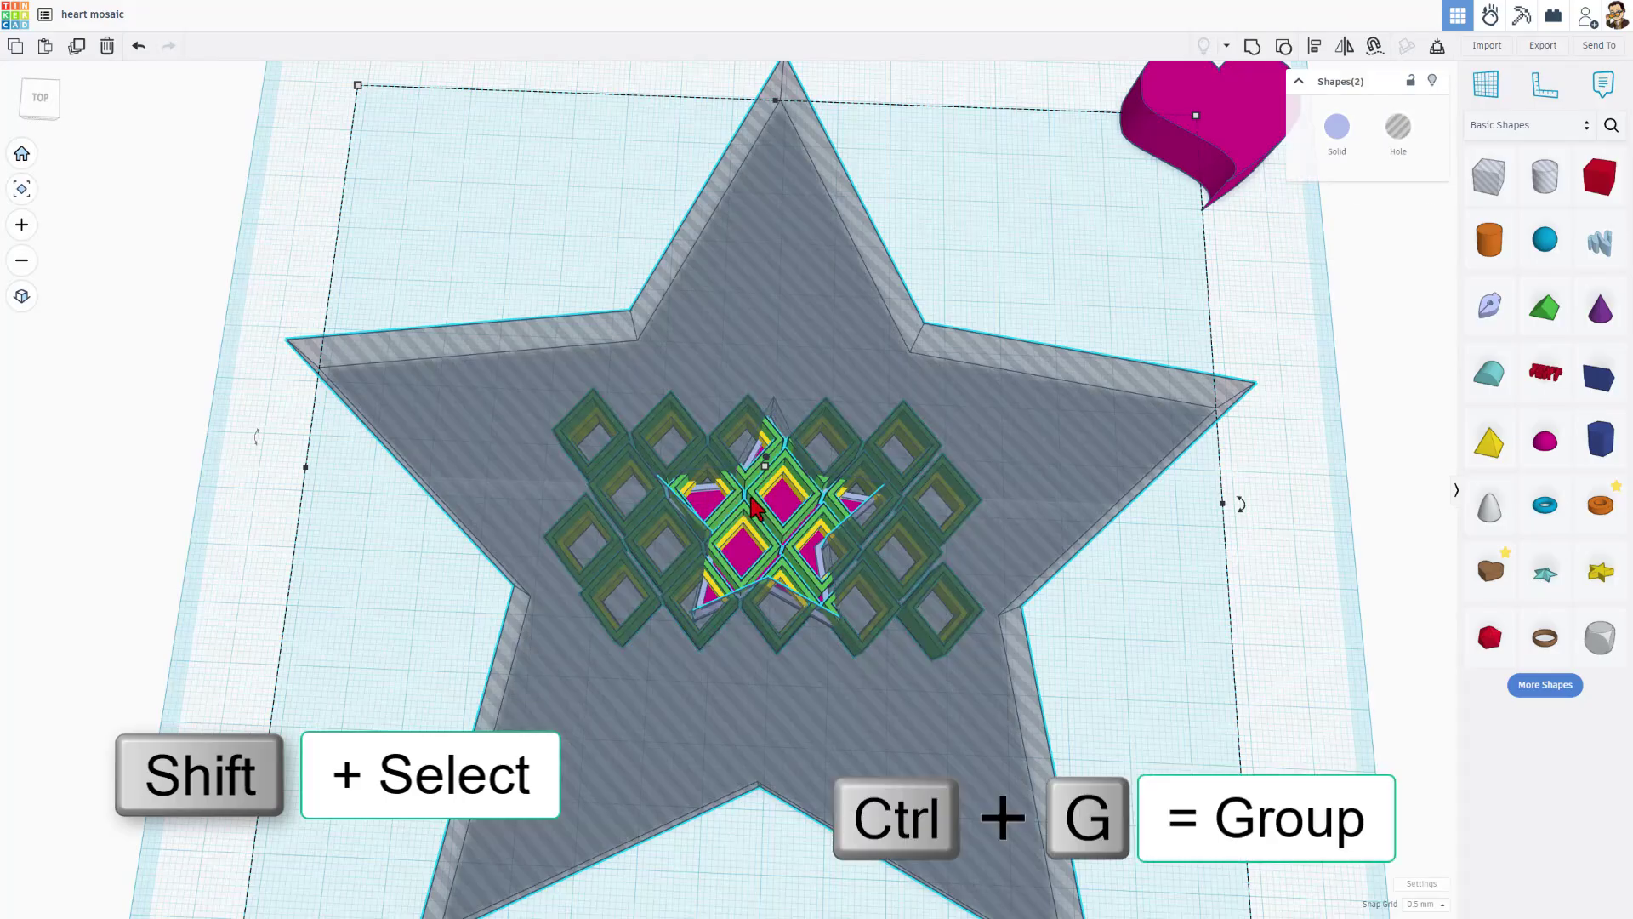
pyautogui.hotkey('ctrl', 'g')
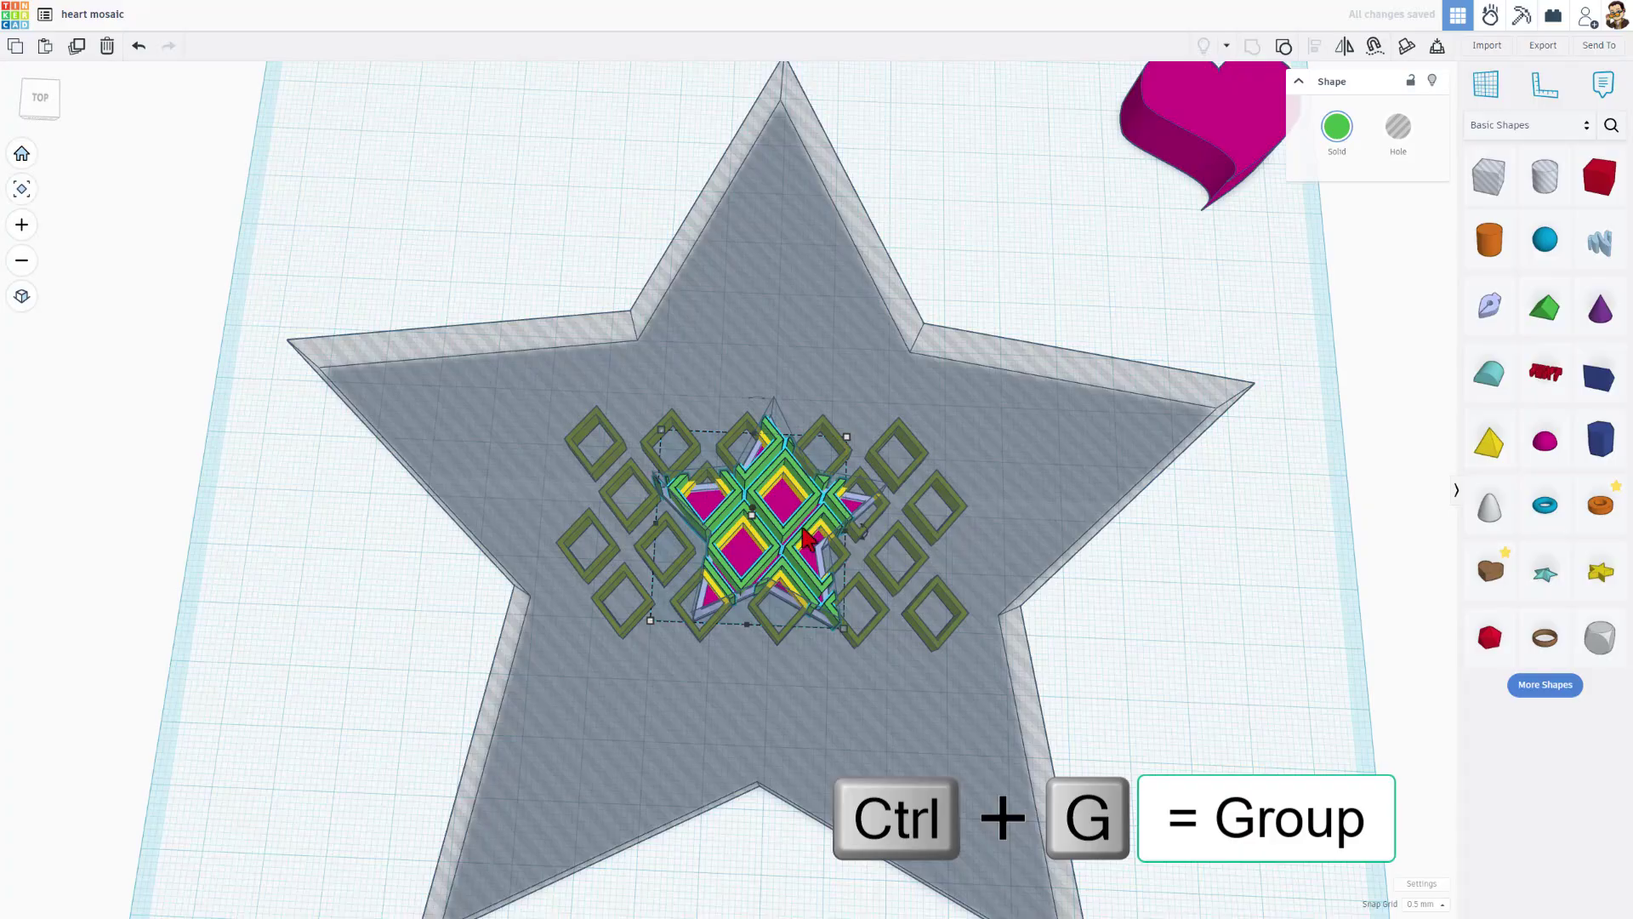
# - Group the remaining large star hole with the yellow diamonds to trim them to the small star's outline
pyautogui.click(1209, 616)
pyautogui.keyDown('shift'); pyautogui.click(1118, 481); pyautogui.keyUp('shift')
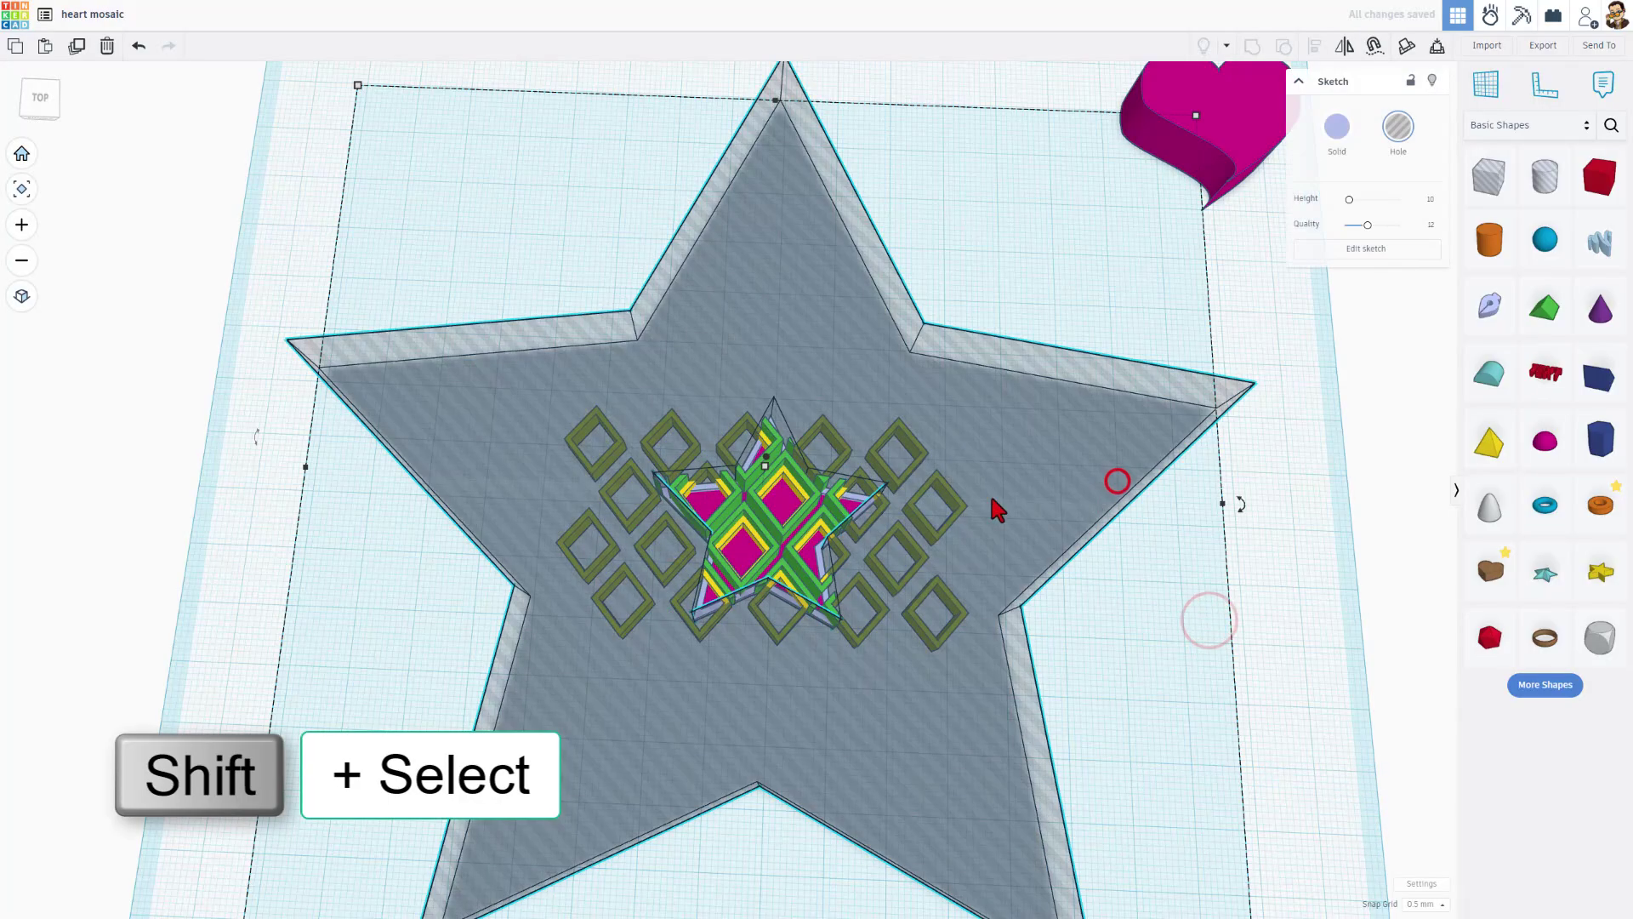
pyautogui.keyDown('shift'); pyautogui.click(789, 492); pyautogui.keyUp('shift')
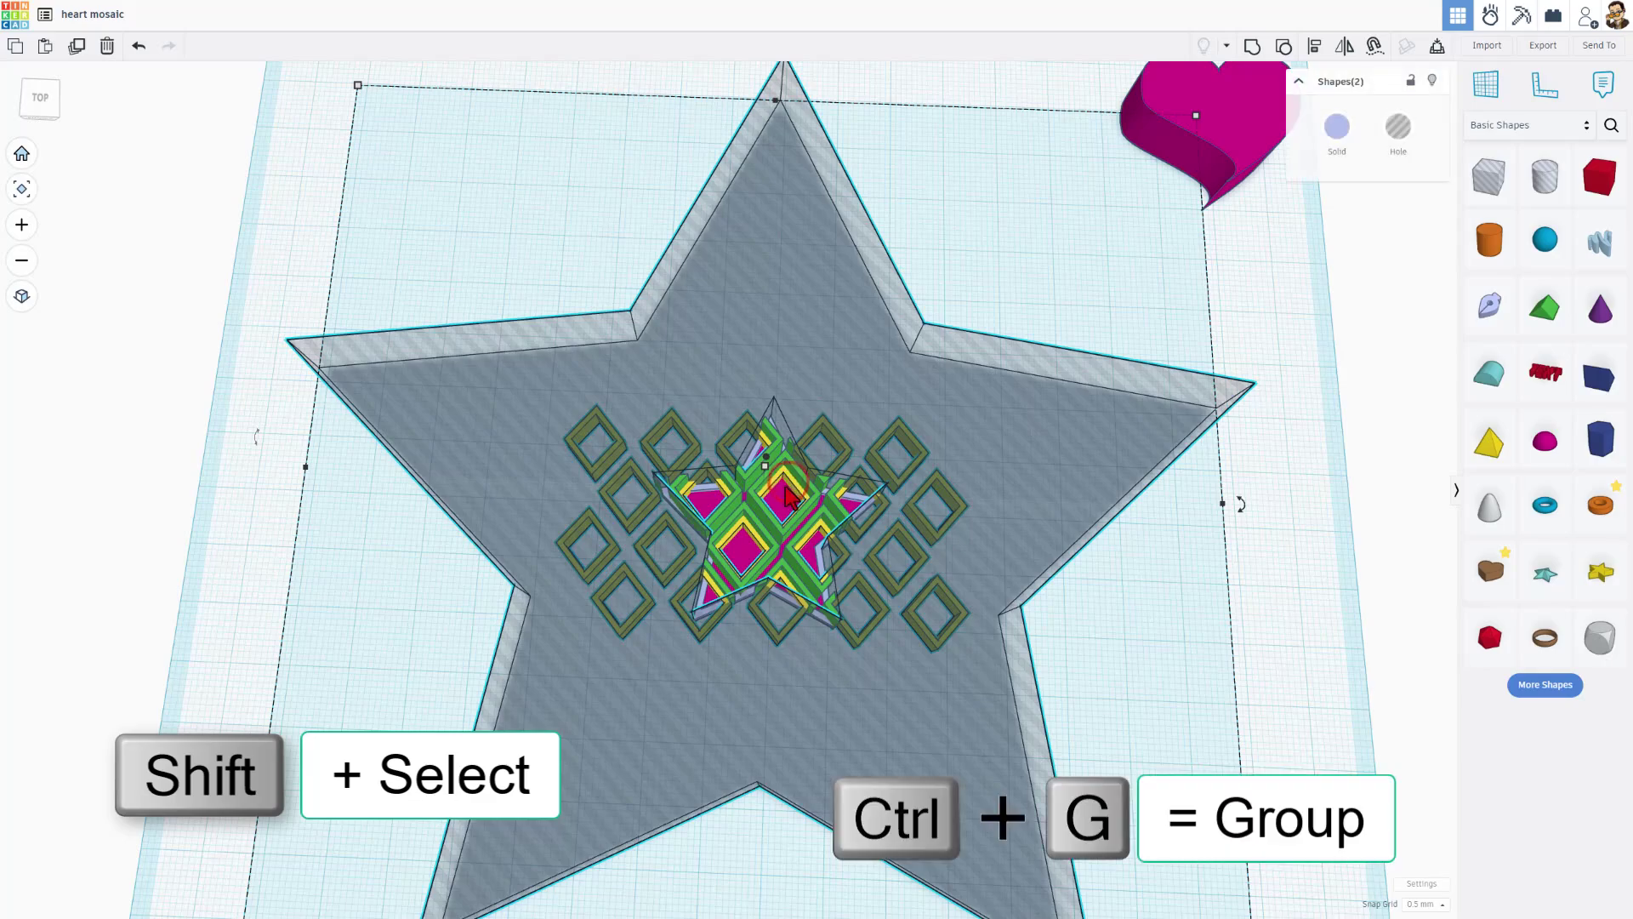
pyautogui.hotkey('ctrl', 'g')
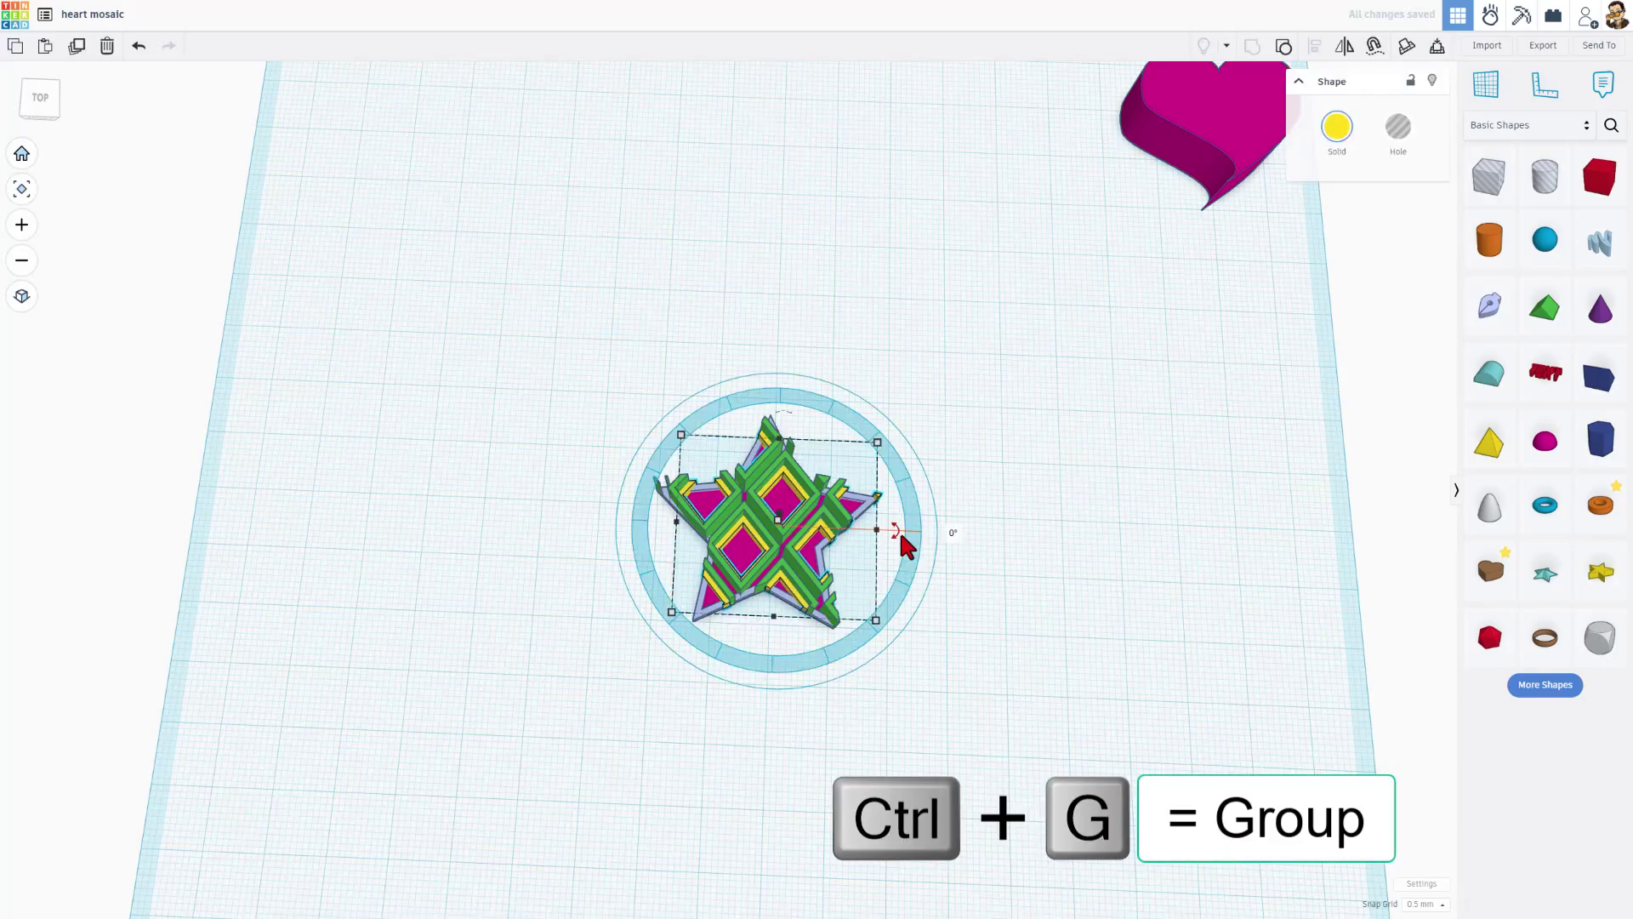
# - Reduce the height of the trimmed green diamonds so they sit low inside the star frame
pyautogui.click(922, 595)
pyautogui.scroll(1, 902, 625)
pyautogui.moveTo(902, 628); pyautogui.dragTo(676, 372, button='right')
pyautogui.click(706, 354)
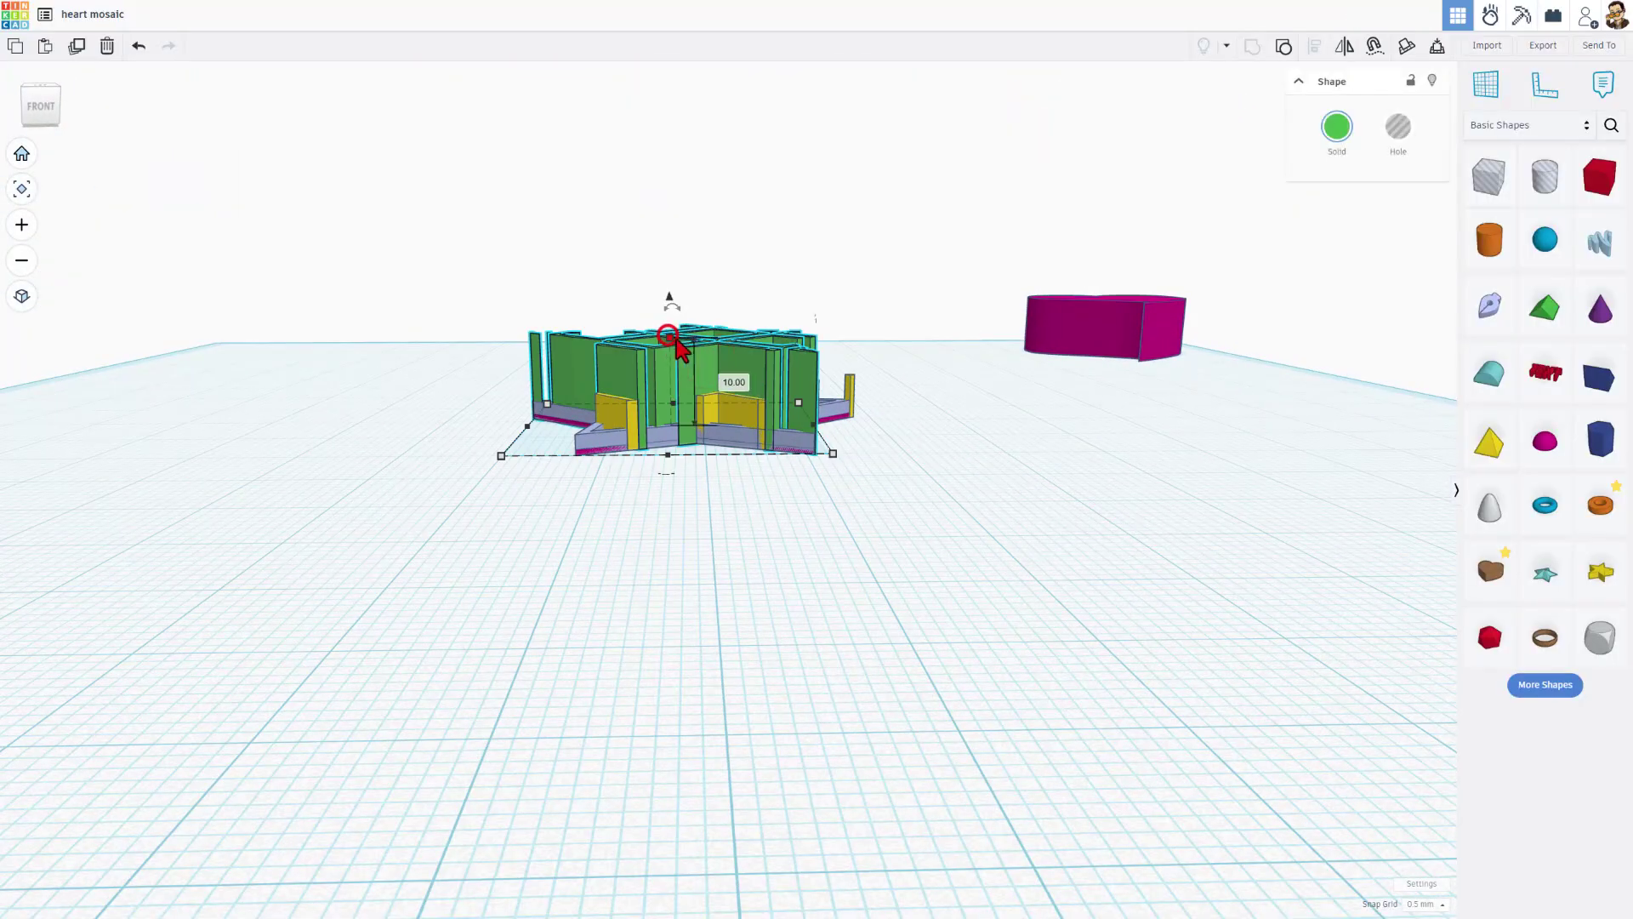
pyautogui.moveTo(671, 347); pyautogui.dragTo(733, 391, button='right')
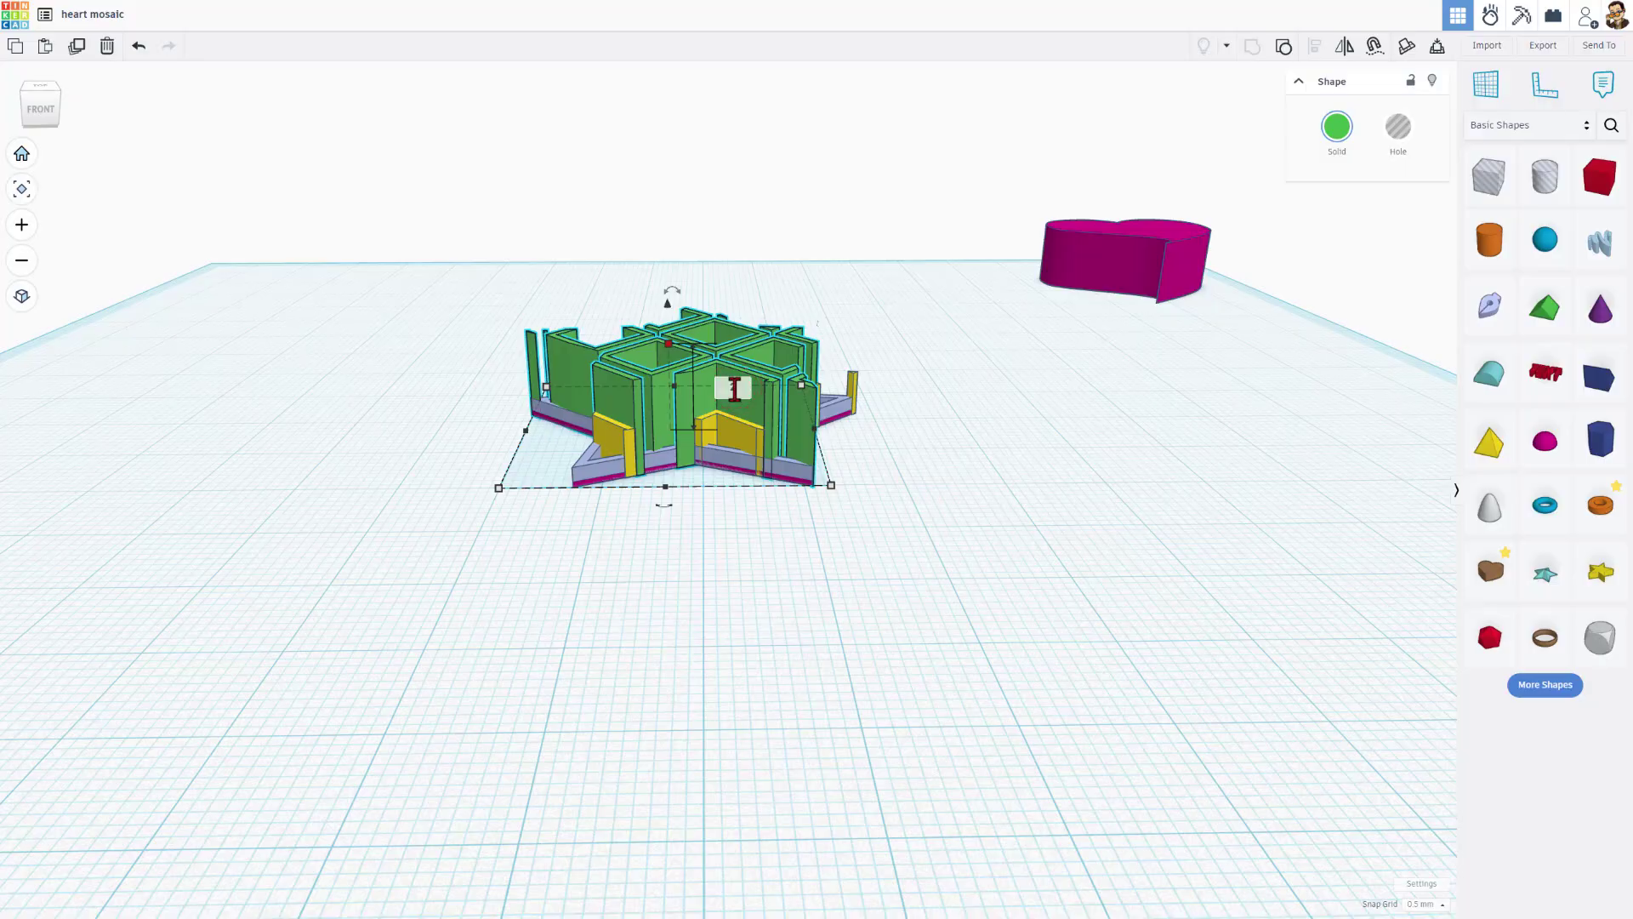
pyautogui.press('Return')
pyautogui.scroll(5, 735, 389)
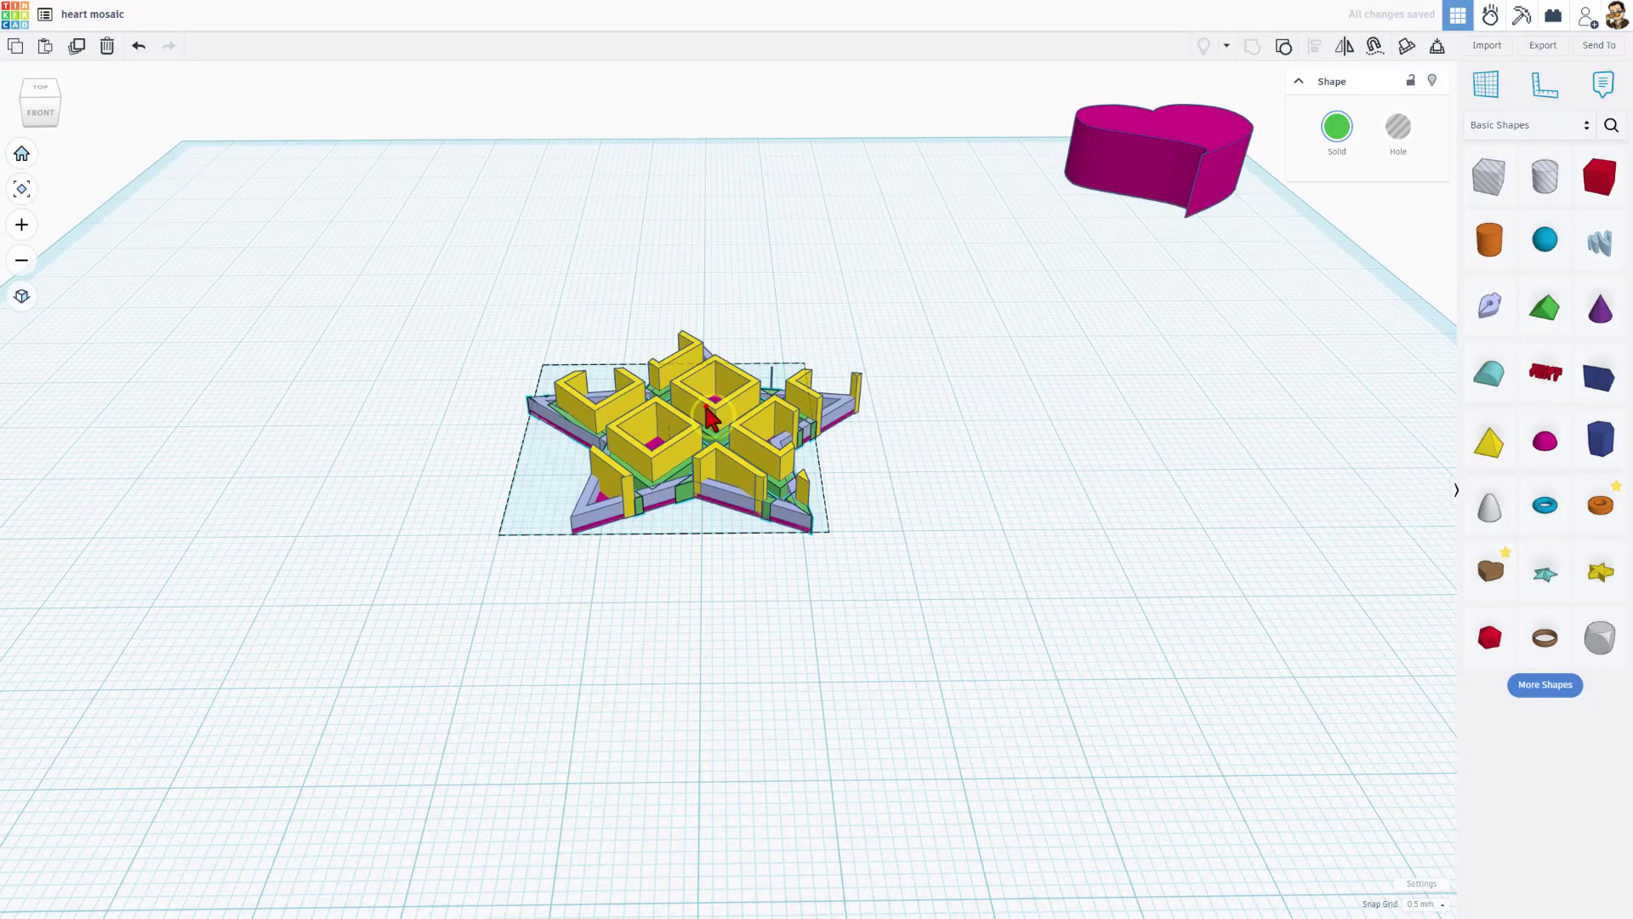
# - Reduce the height of the trimmed yellow diamonds so they no longer tower over the star frame
pyautogui.click(710, 407)
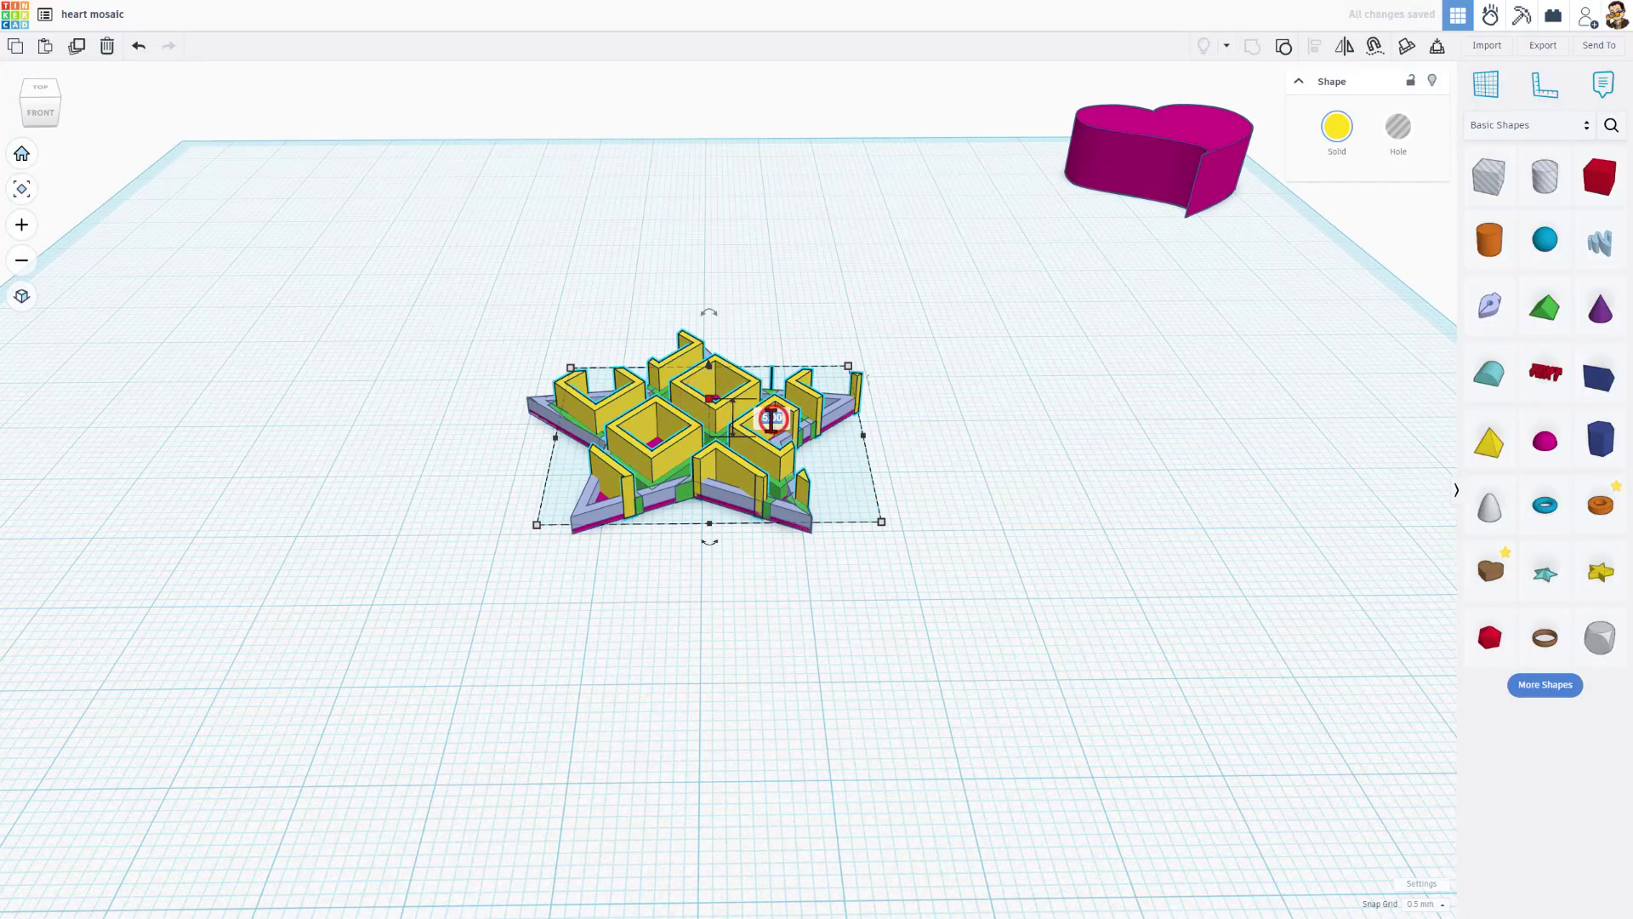
pyautogui.press('Return')
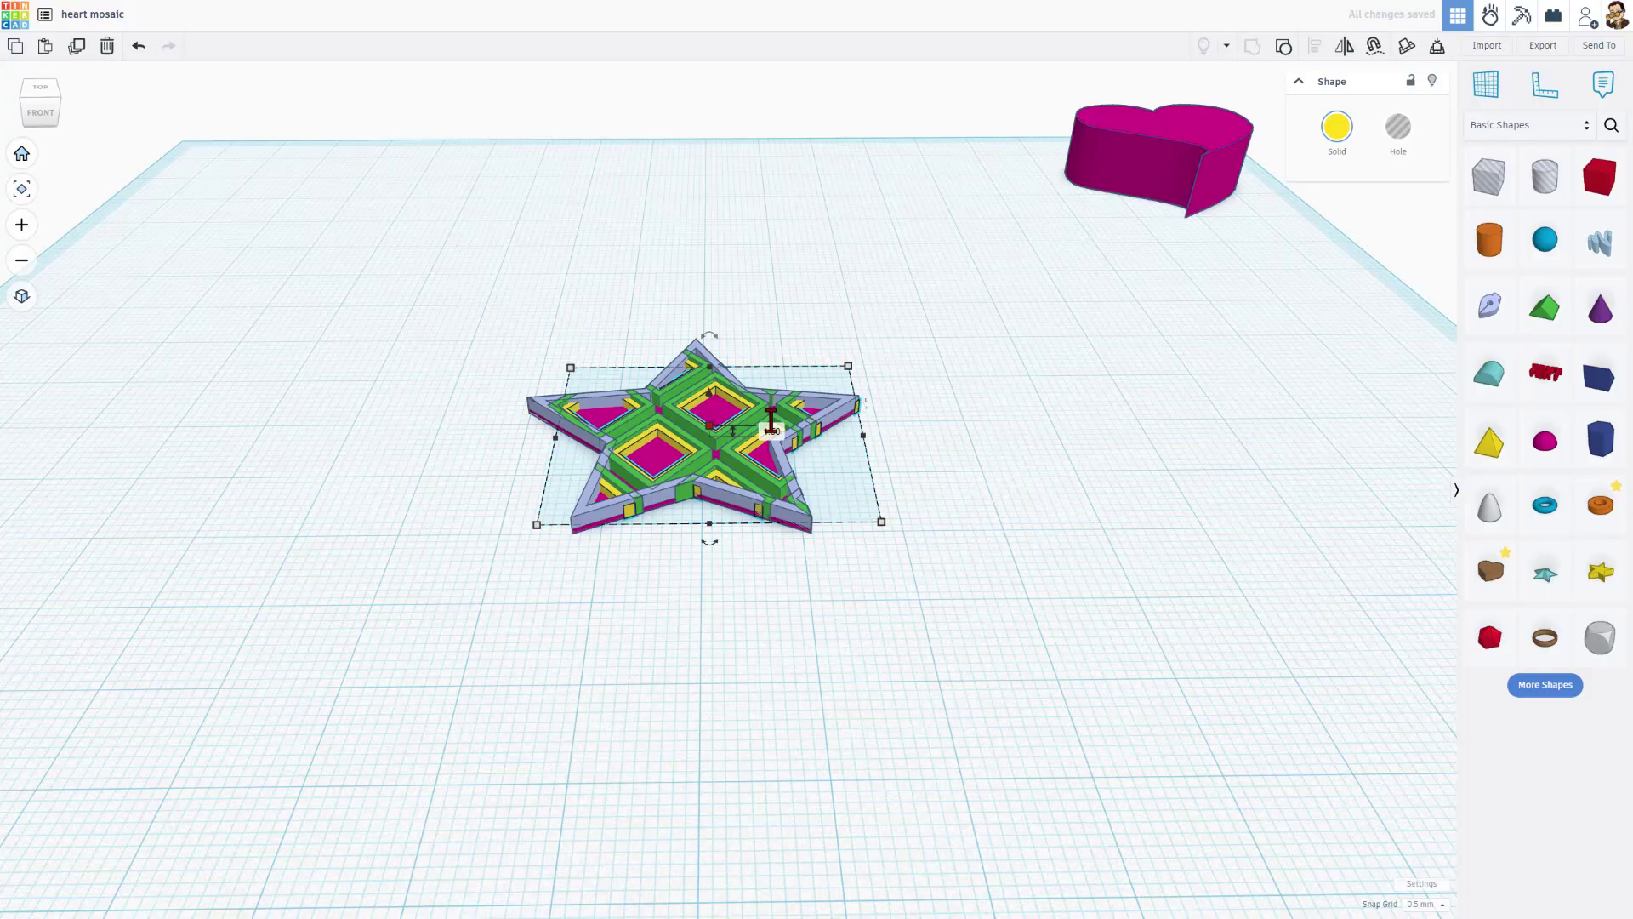
pyautogui.click(808, 649)
pyautogui.scroll(5, 809, 649)
# - Edit the star frame's sketch, set its outline alignment to Center at width 1.0, and finish the sketch
pyautogui.click(717, 553)
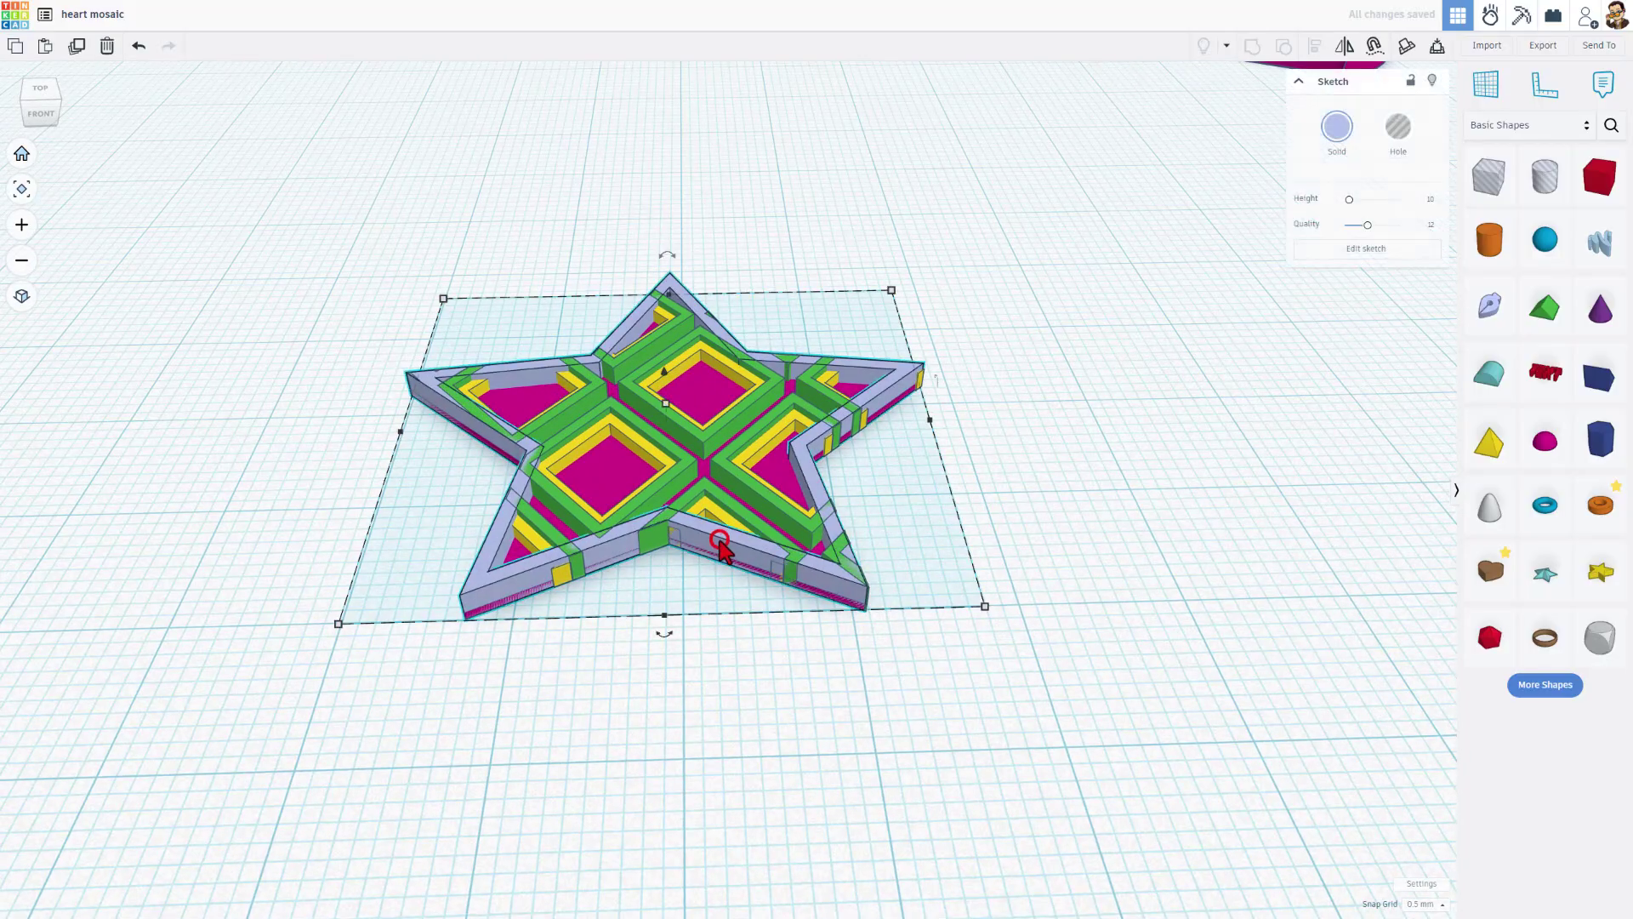
pyautogui.moveTo(739, 513)
pyautogui.mouseDown(button='right')
pyautogui.moveTo(520, 334)
pyautogui.moveTo(794, 408)
pyautogui.moveTo(787, 423)
pyautogui.mouseUp(button='right')
pyautogui.click(736, 570)
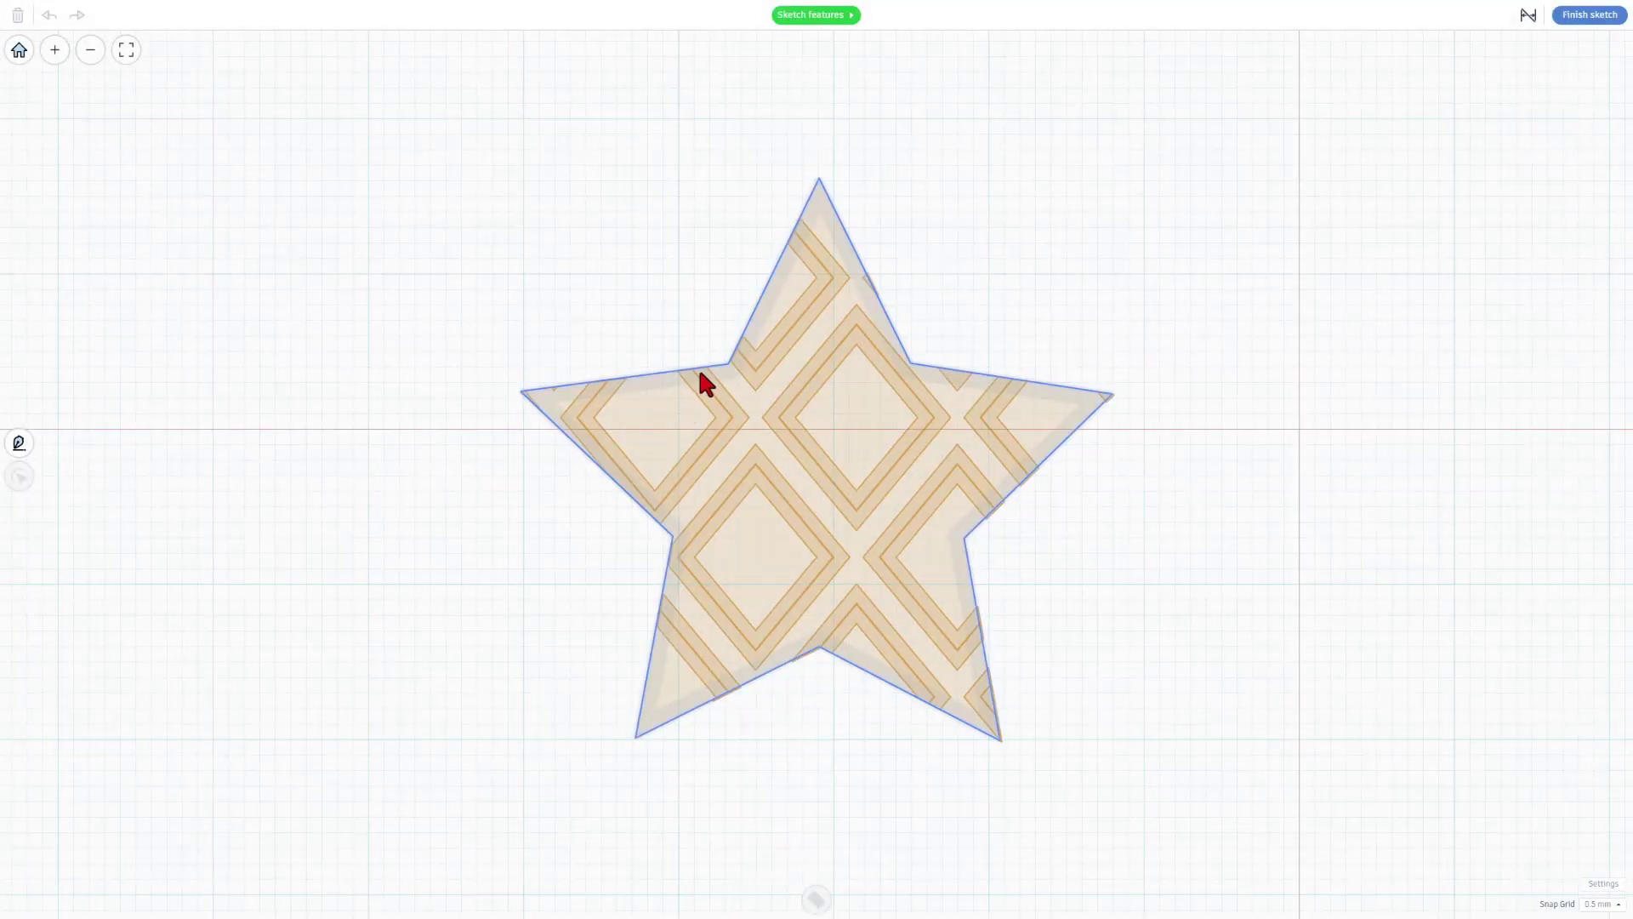
pyautogui.click(709, 371)
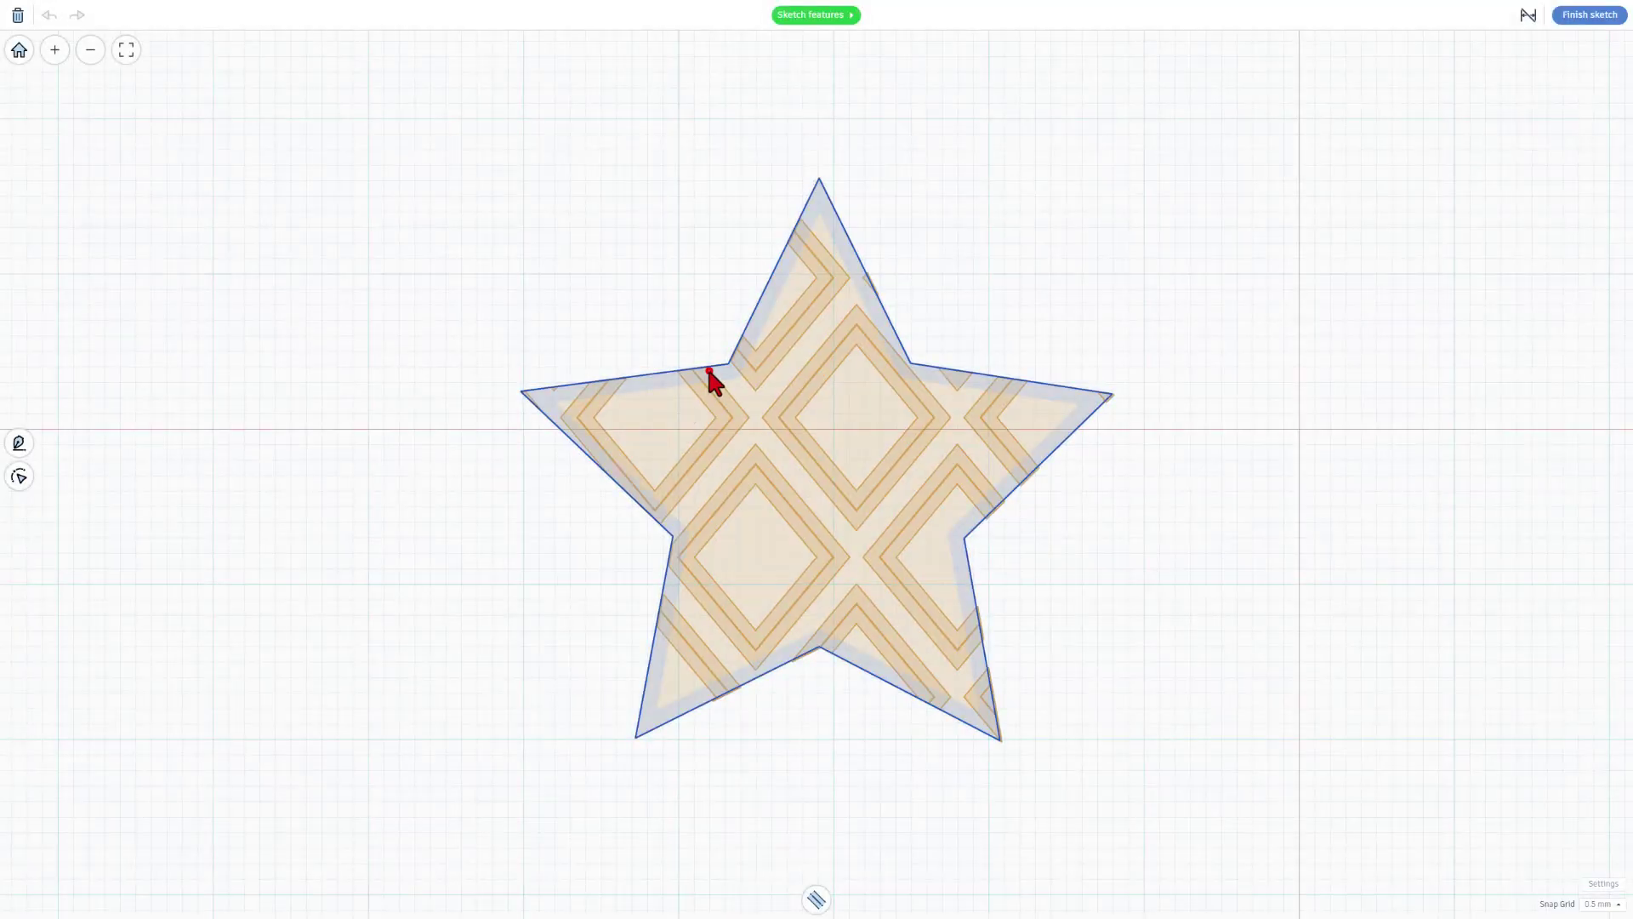
pyautogui.click(815, 899)
pyautogui.click(866, 863)
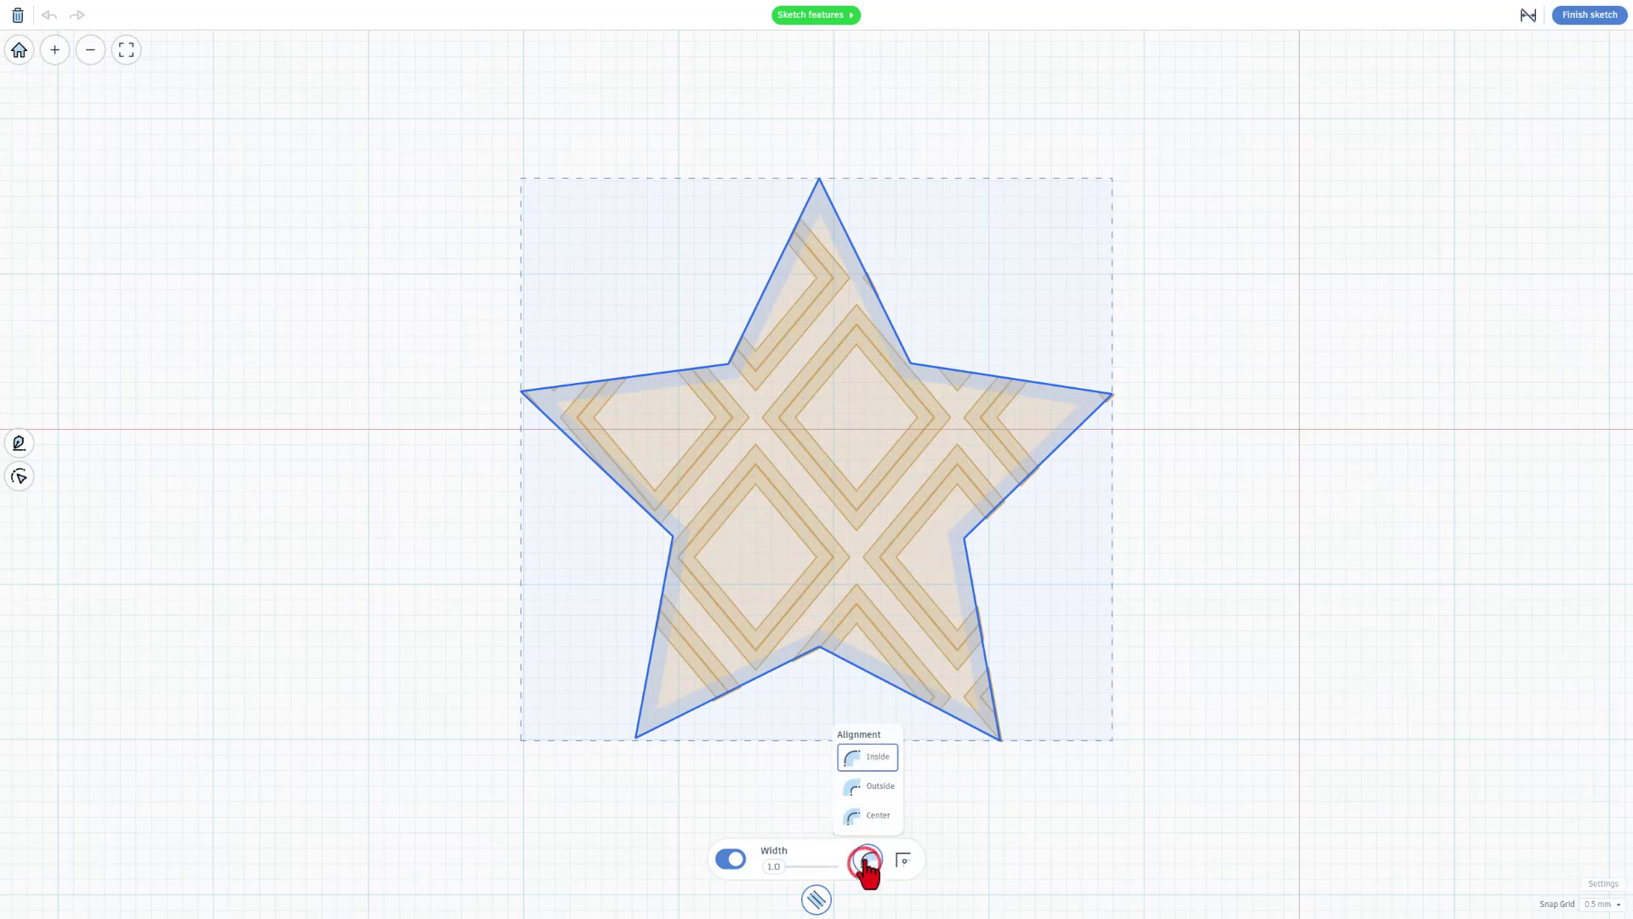
pyautogui.click(879, 810)
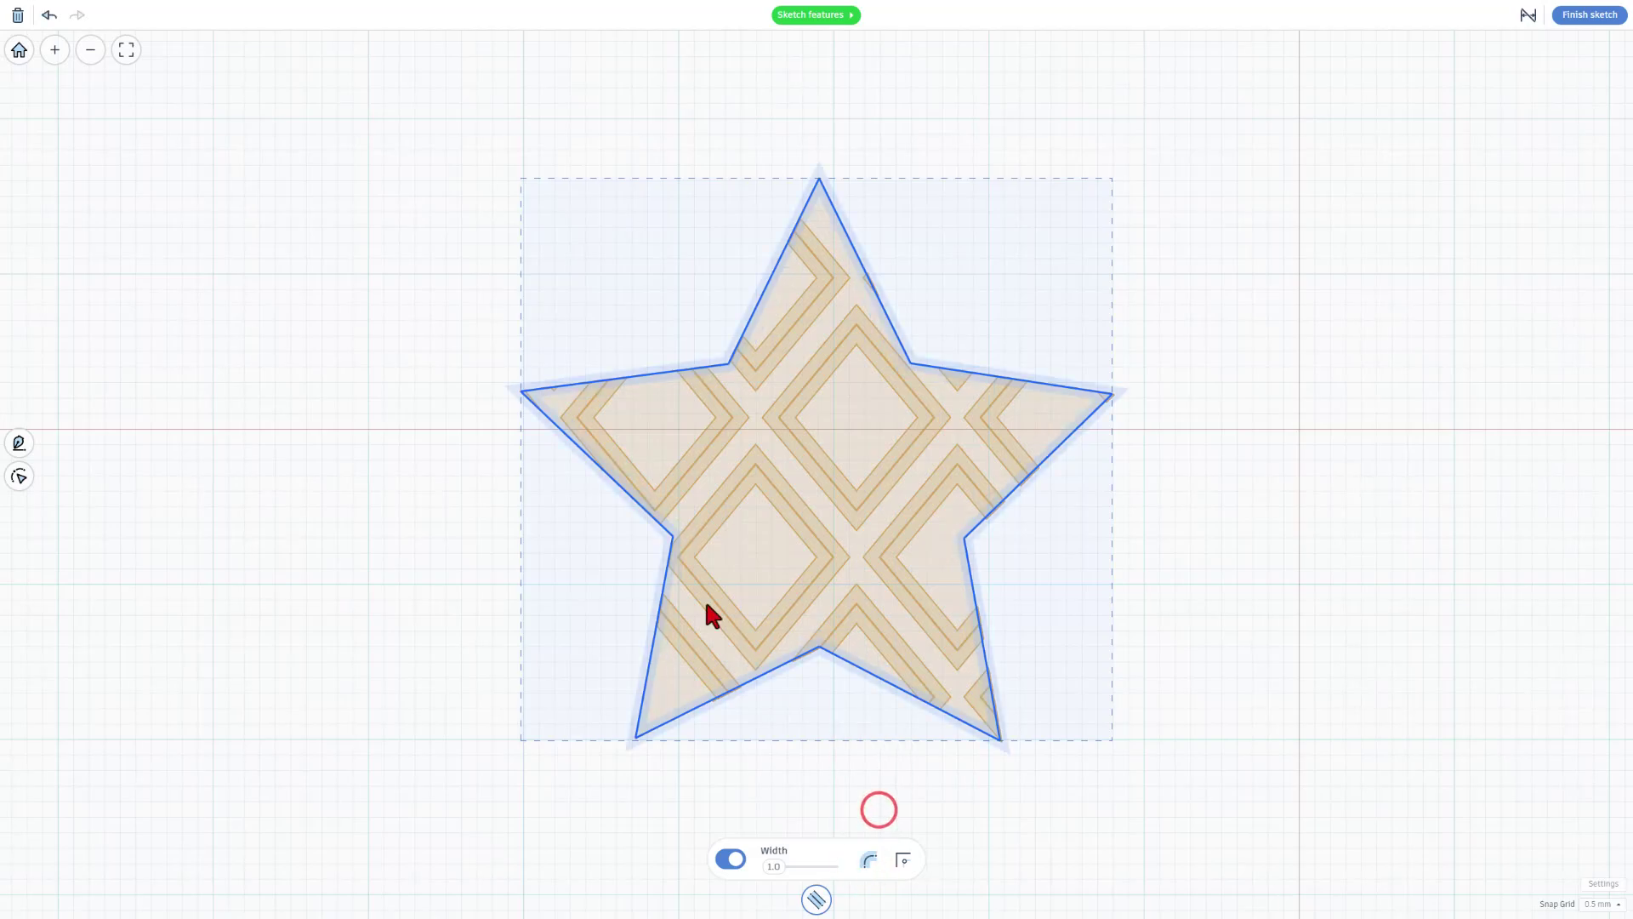
pyautogui.click(1597, 21)
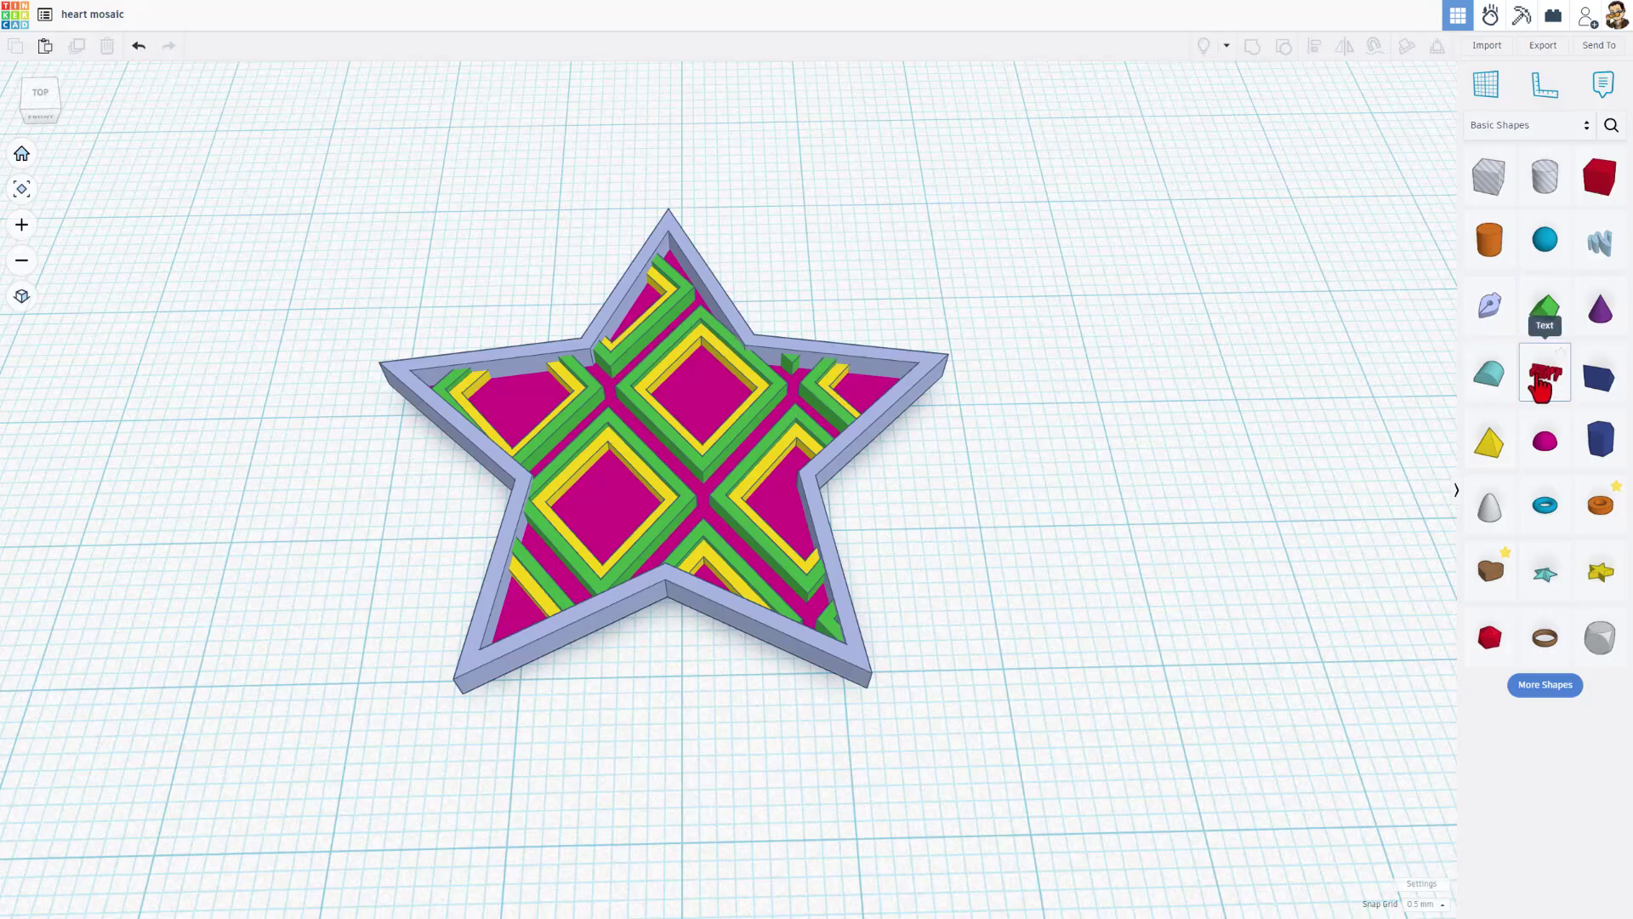
# - Place a Text shape on the star's base, change its text to 1, and move it inside the frame
pyautogui.moveTo(1545, 387); pyautogui.dragTo(697, 396)
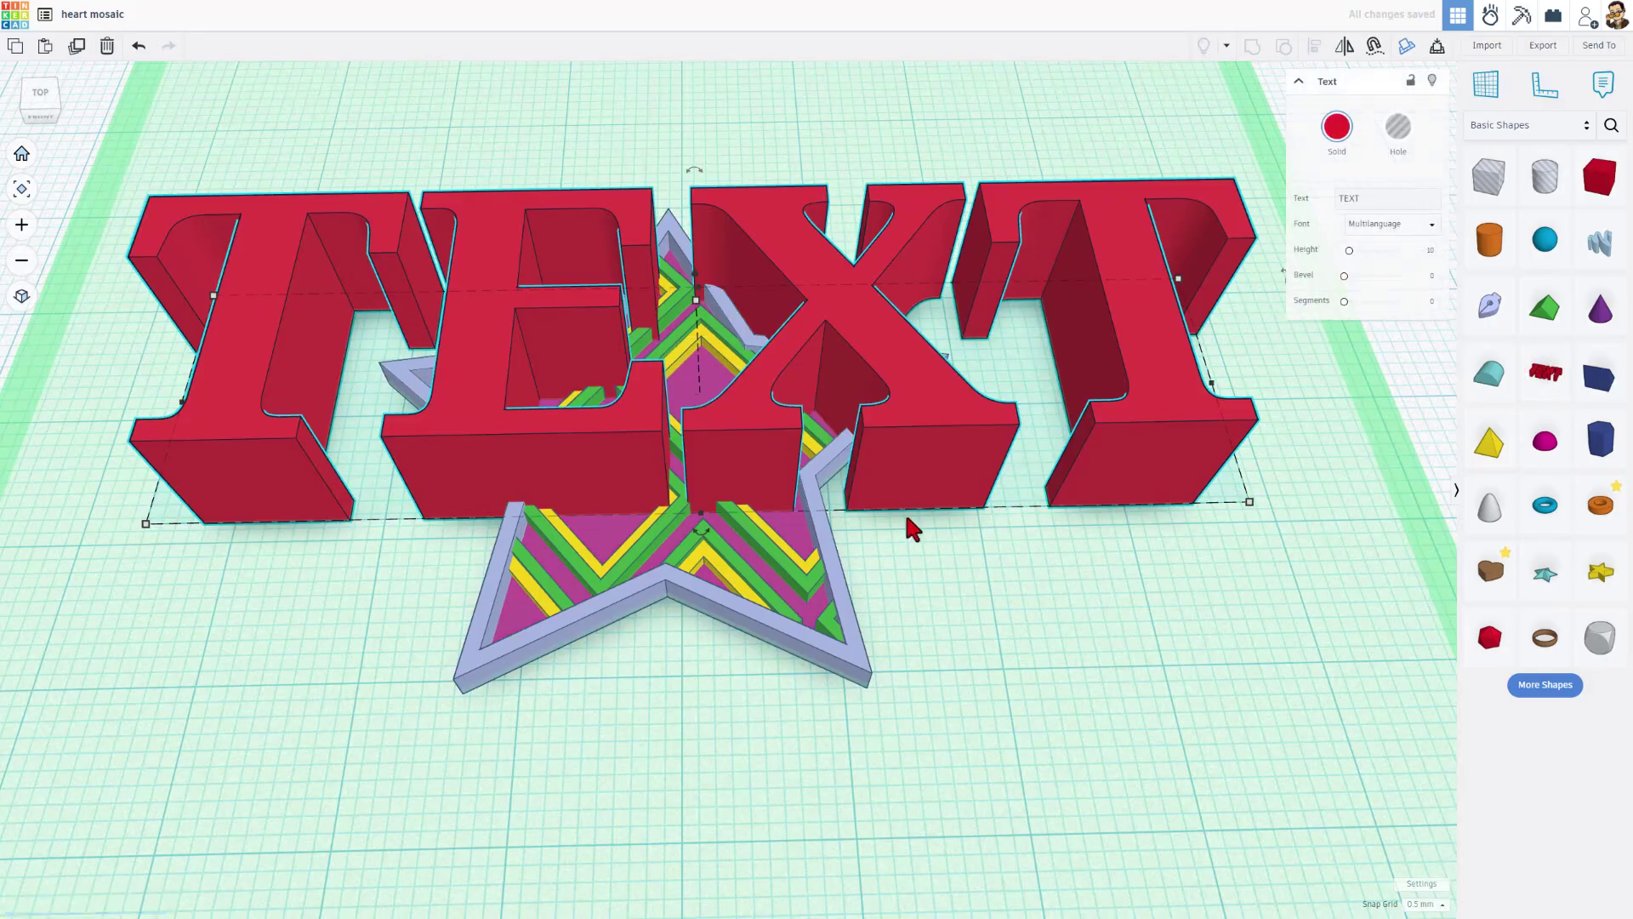
pyautogui.moveTo(713, 414); pyautogui.dragTo(717, 412, button='right')
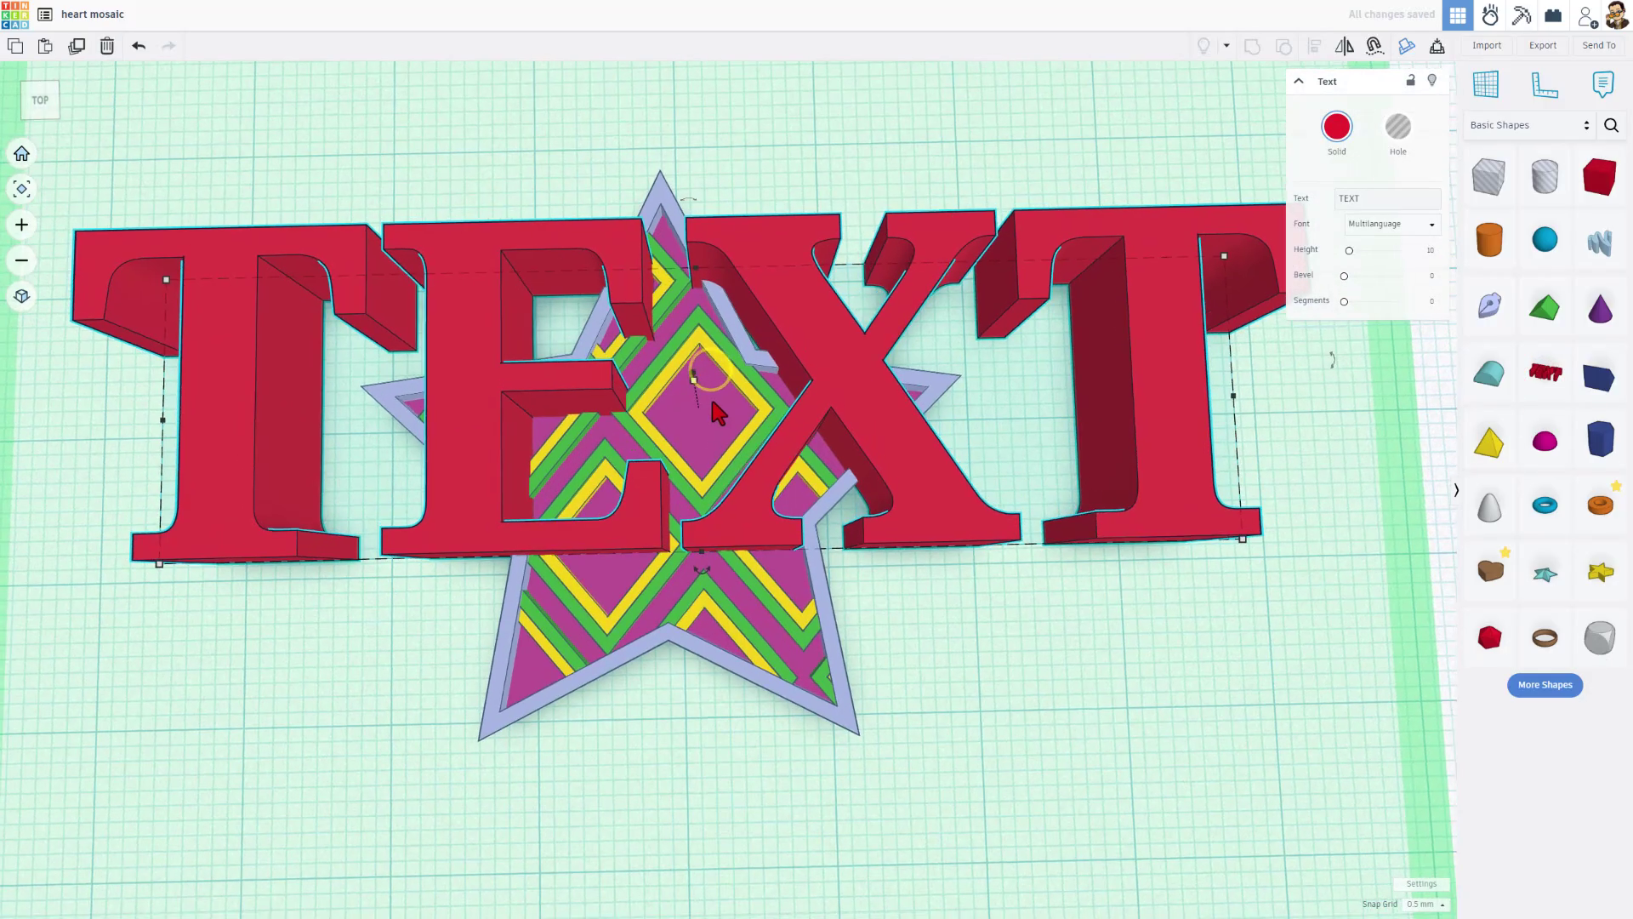
pyautogui.doubleClick(1350, 198)
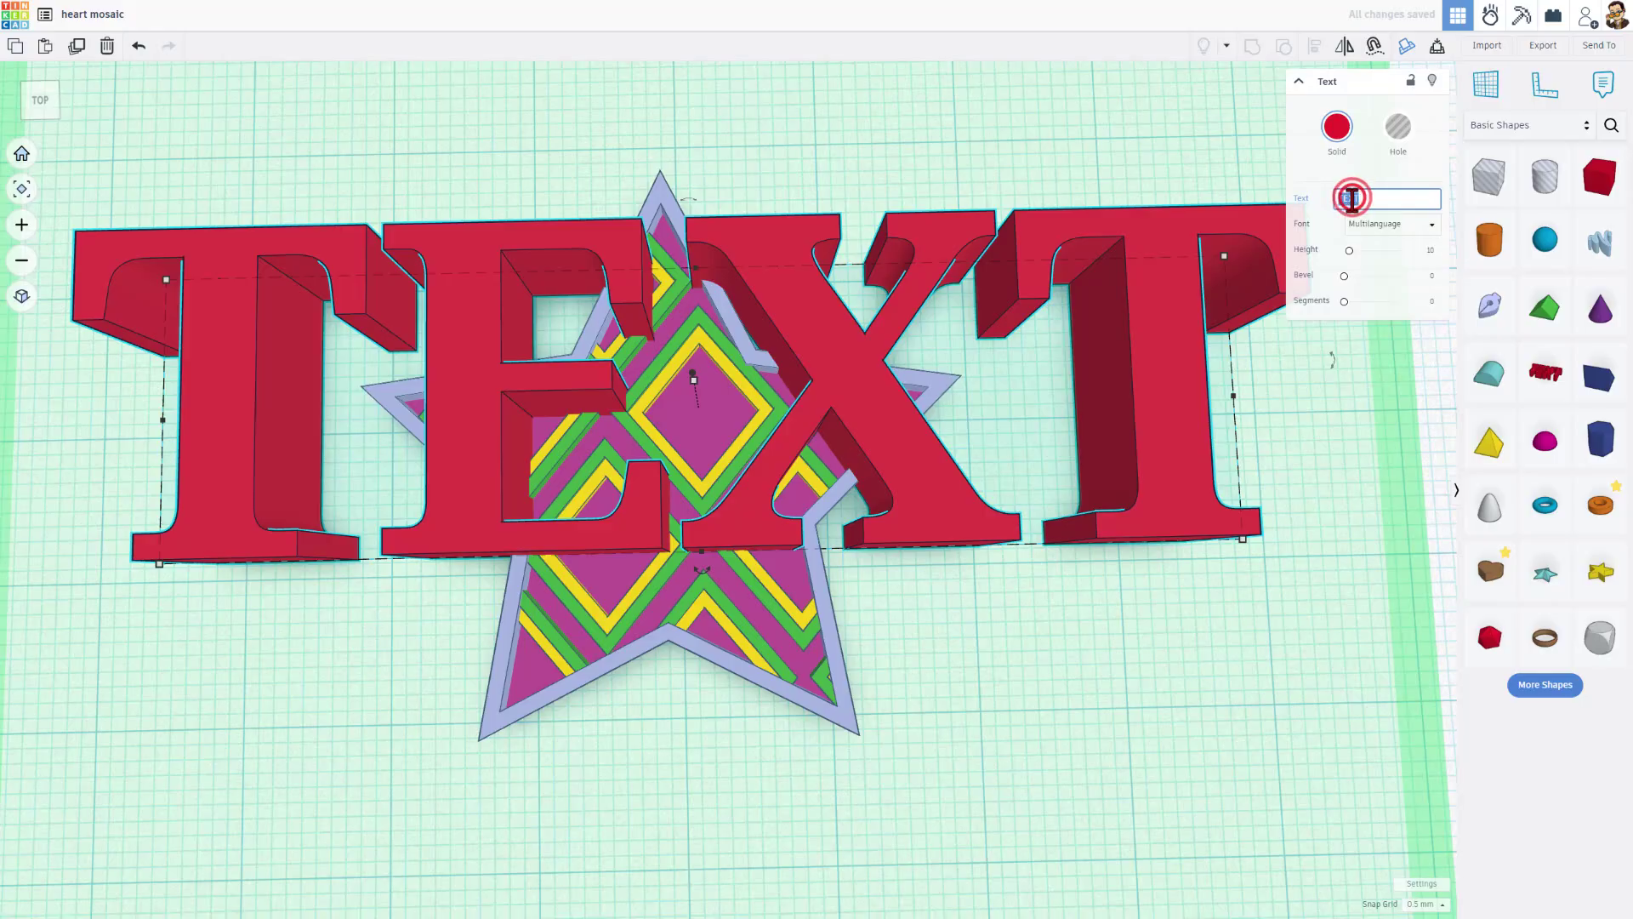
pyautogui.write('1')
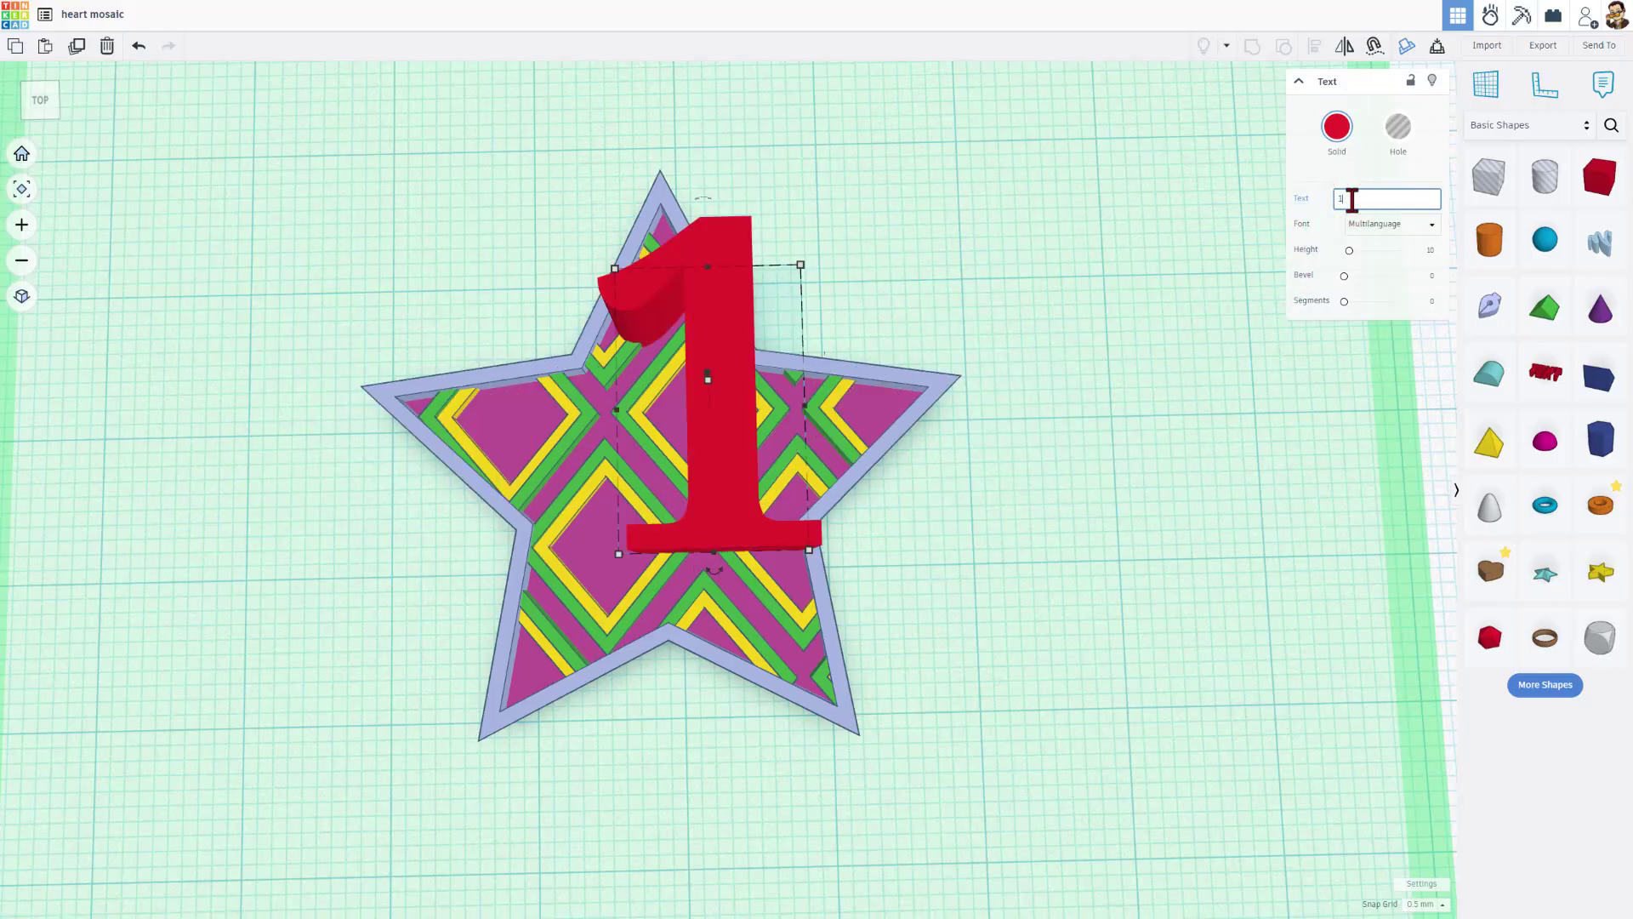
pyautogui.moveTo(776, 473); pyautogui.dragTo(659, 577)
# - Lower the height of the red number 1 to 2 mm
pyautogui.moveTo(659, 577); pyautogui.dragTo(544, 536, button='right')
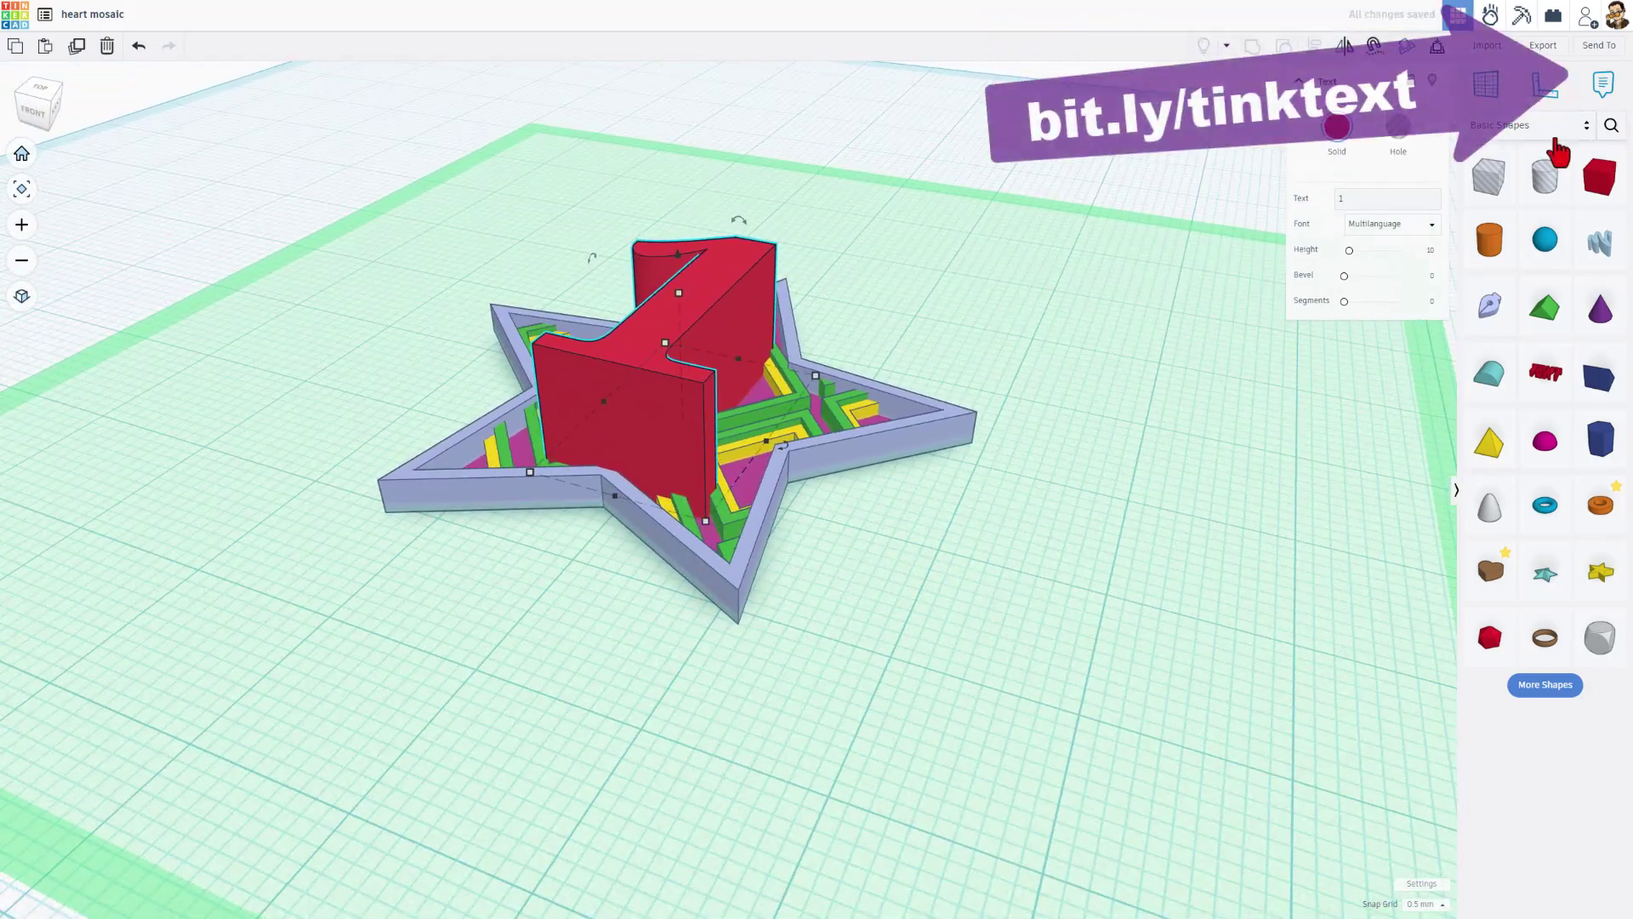
pyautogui.moveTo(1063, 357); pyautogui.dragTo(695, 318, button='right')
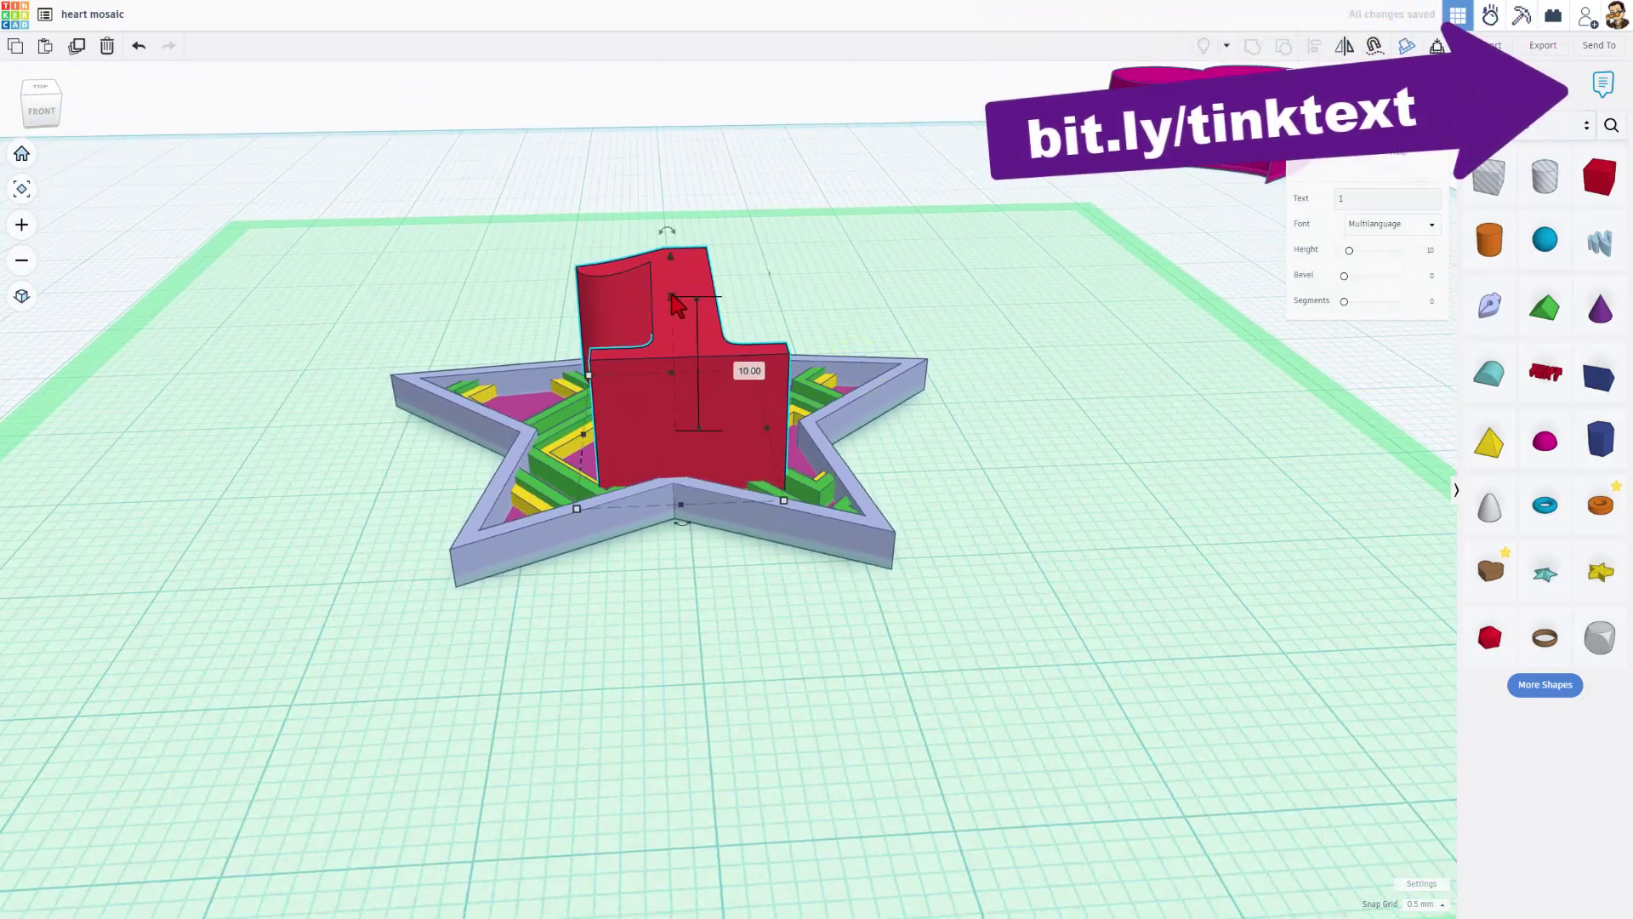
pyautogui.moveTo(678, 306); pyautogui.dragTo(693, 407)
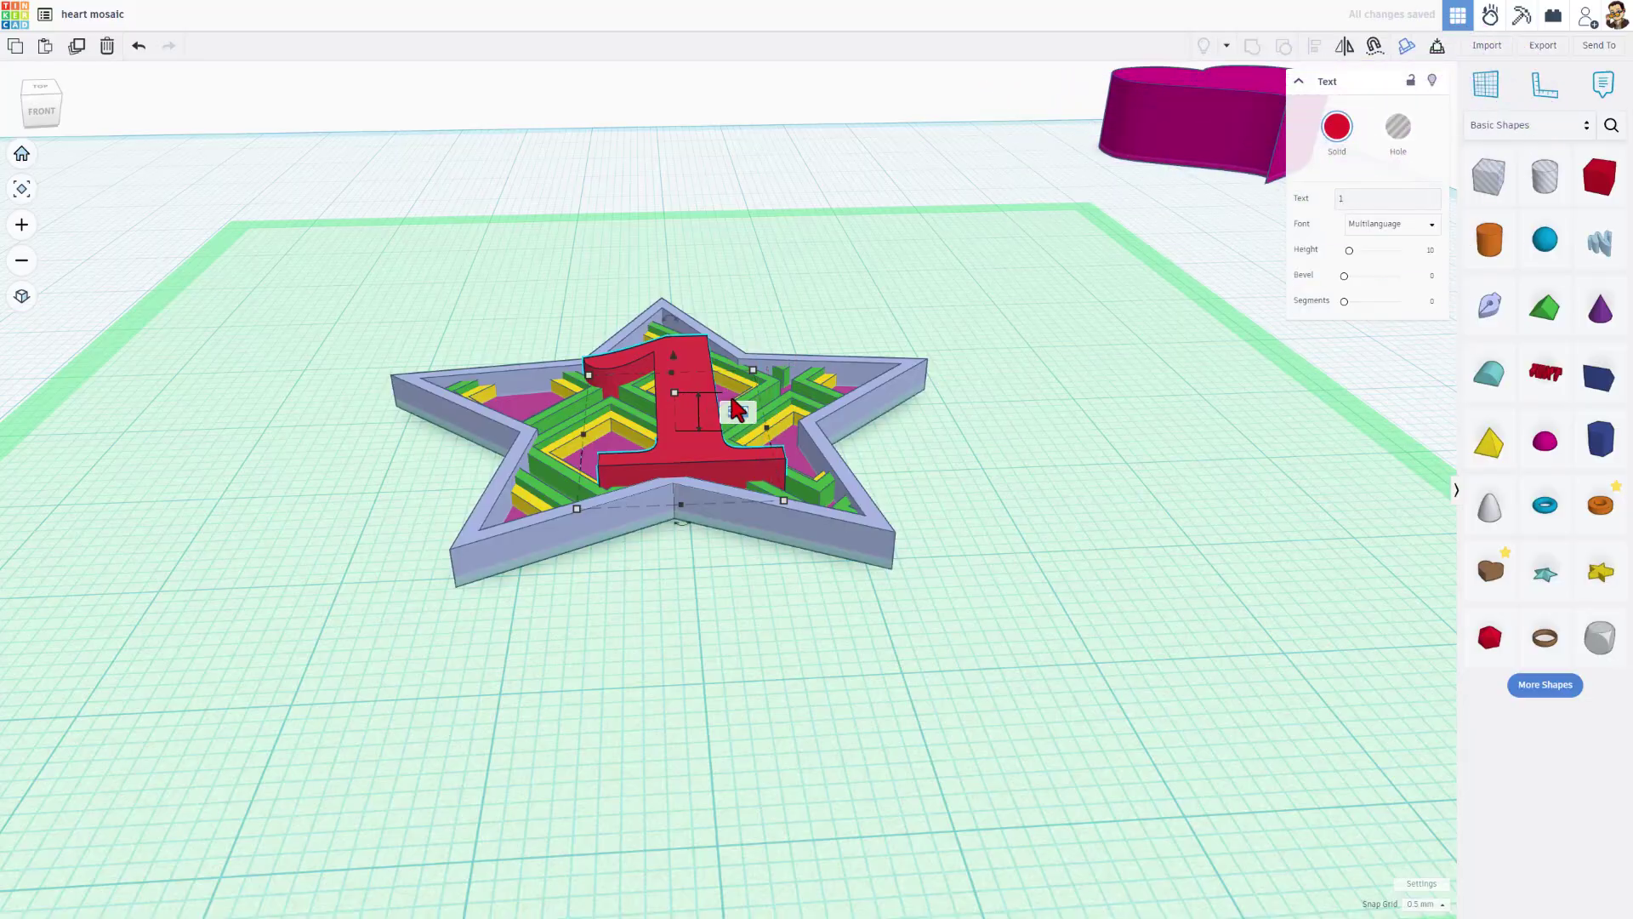
pyautogui.write('2')
pyautogui.press('Return')
# - Align the number 1 with the centre of the star frame in both horizontal directions
pyautogui.moveTo(660, 284); pyautogui.dragTo(797, 374, button='right')
pyautogui.keyDown('shift'); pyautogui.click(810, 234); pyautogui.keyUp('shift')
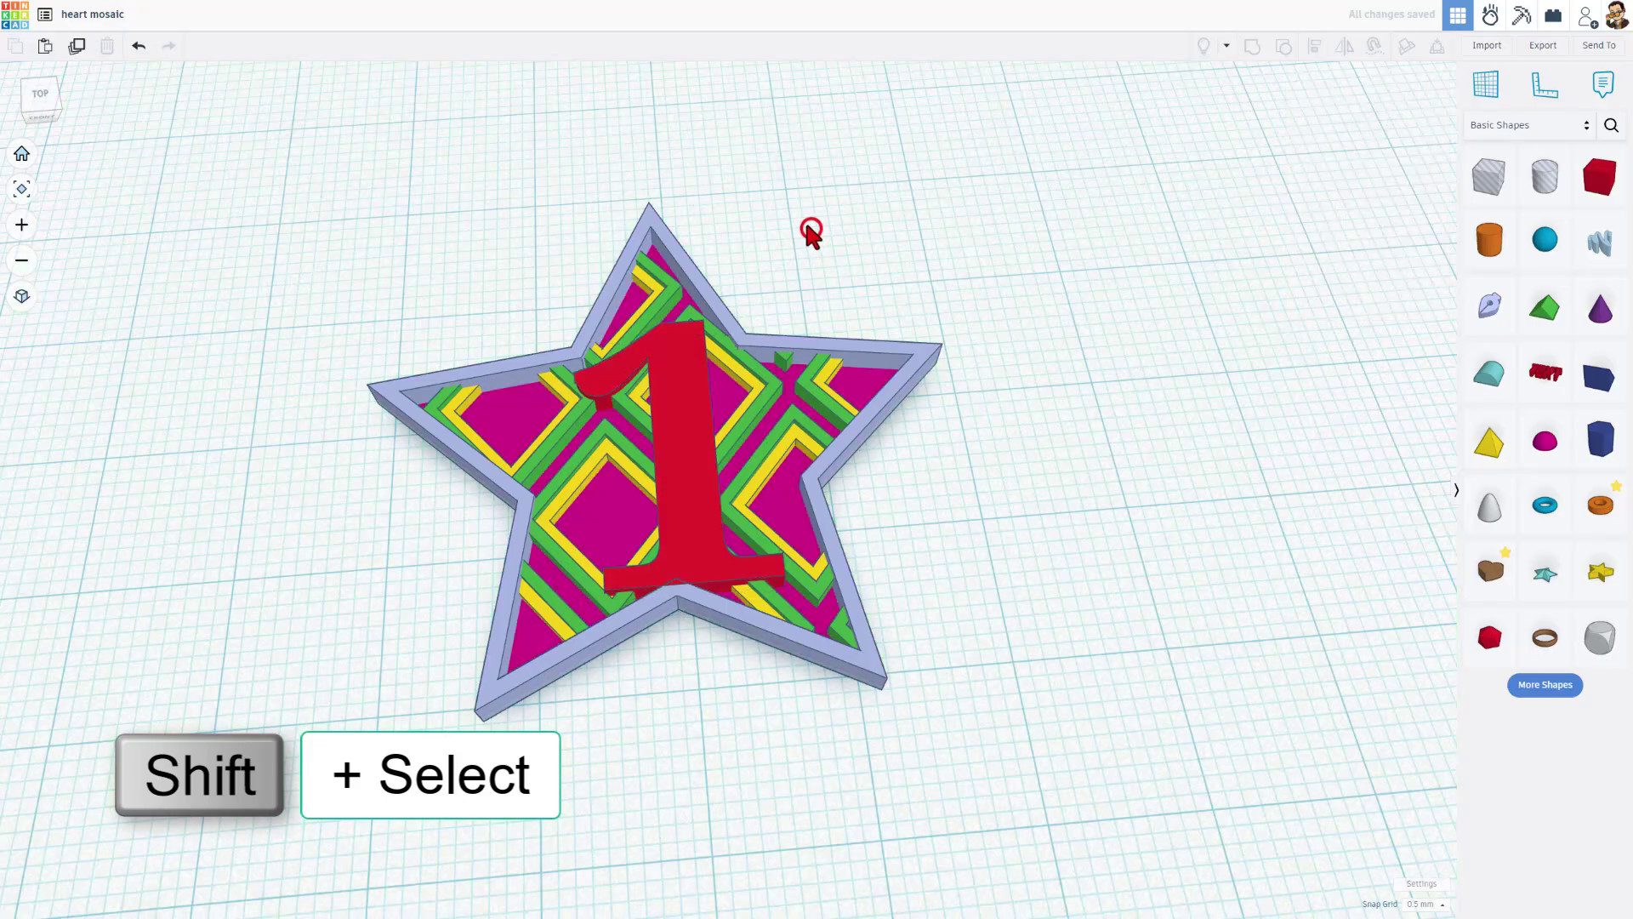
pyautogui.keyDown('shift'); pyautogui.click(676, 381); pyautogui.keyUp('shift')
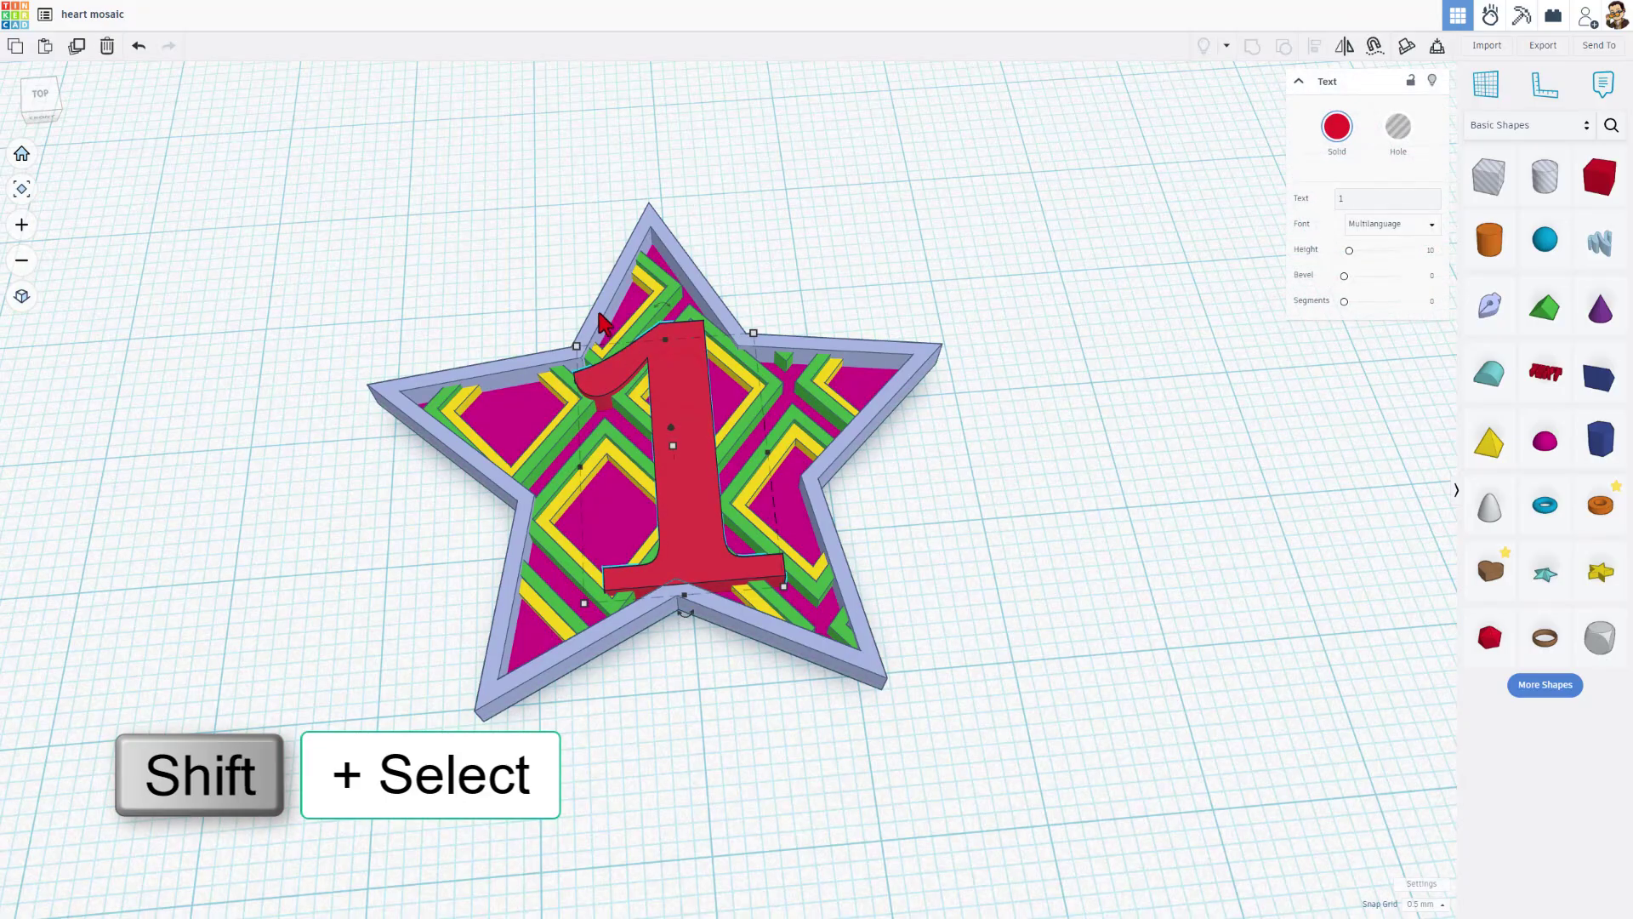
pyautogui.keyDown('shift'); pyautogui.click(600, 323); pyautogui.keyUp('shift')
pyautogui.press('l')
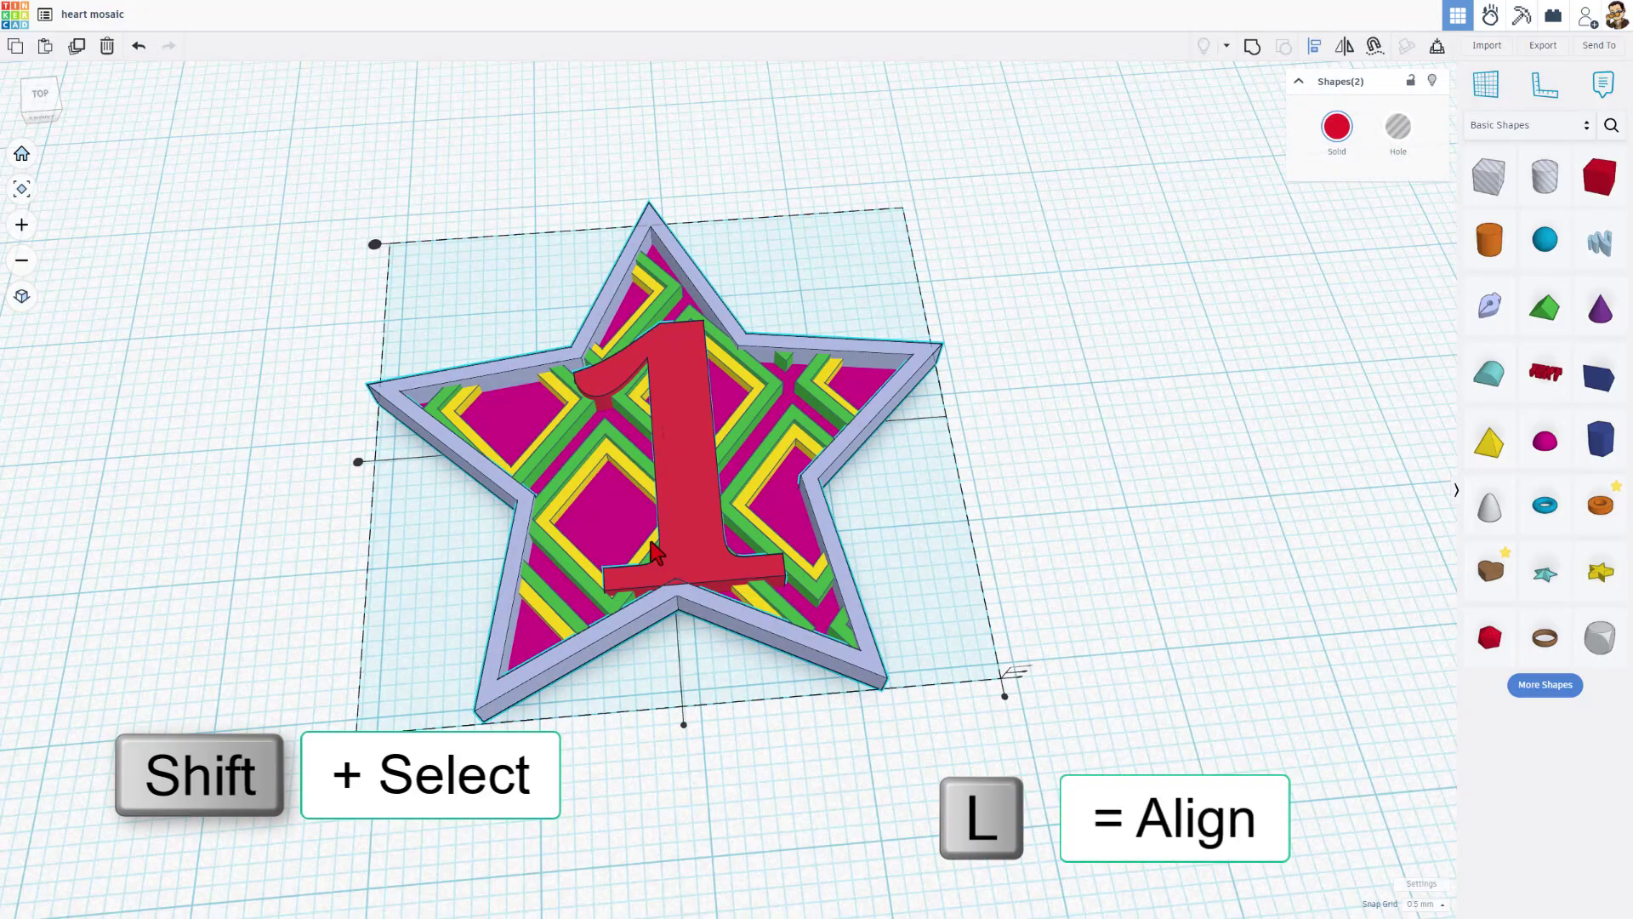
pyautogui.click(684, 723)
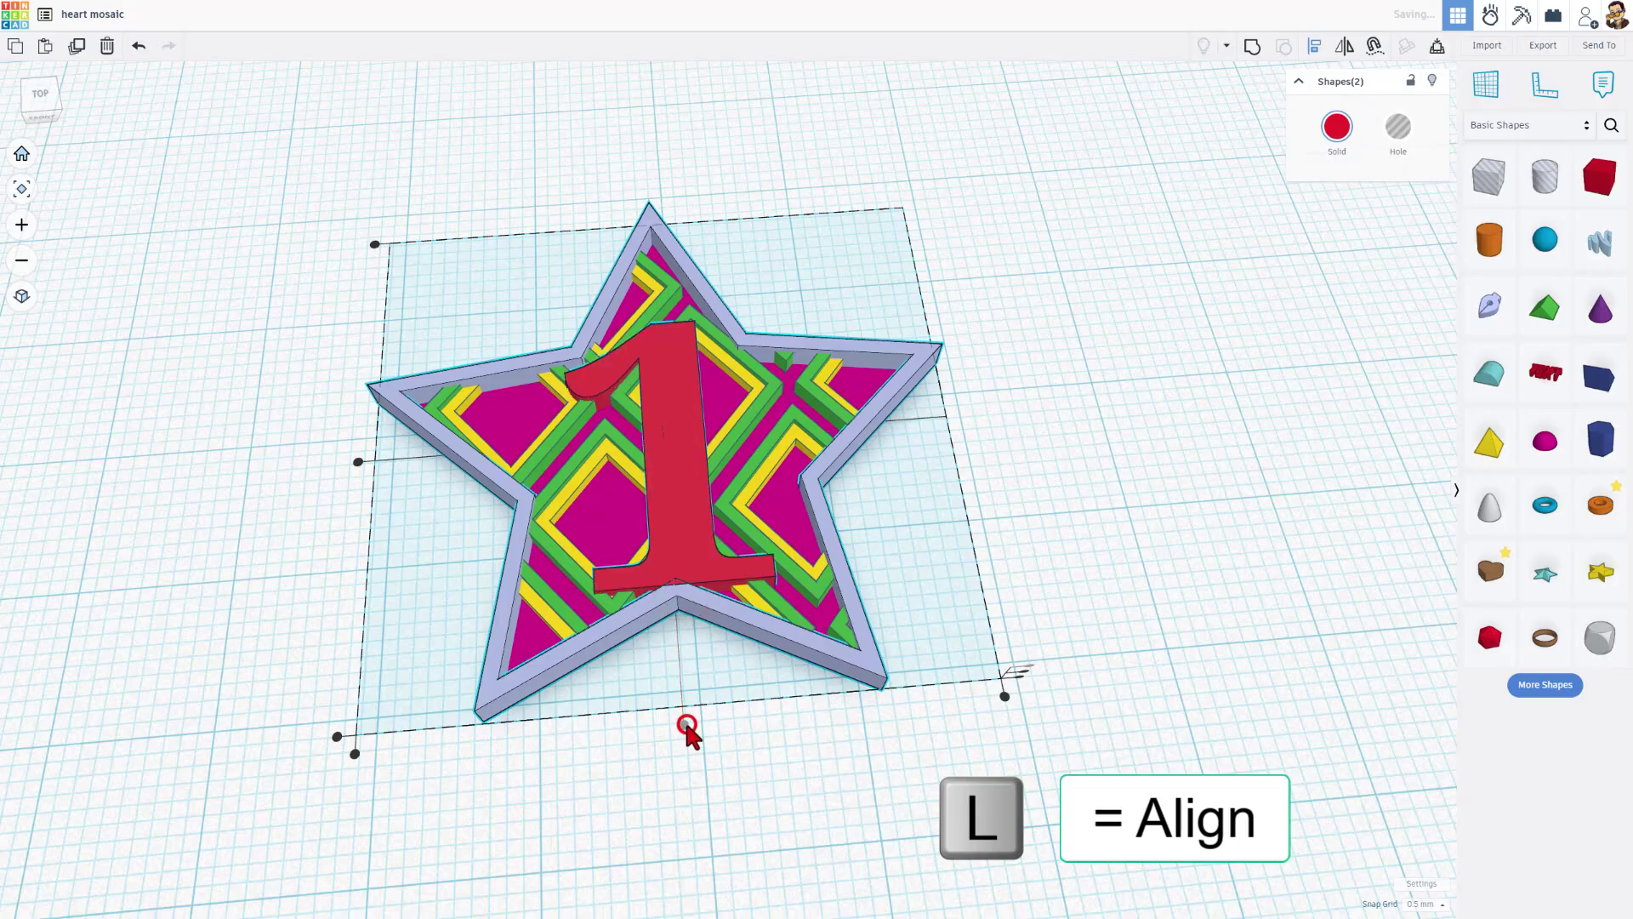
pyautogui.click(357, 462)
pyautogui.click(289, 362)
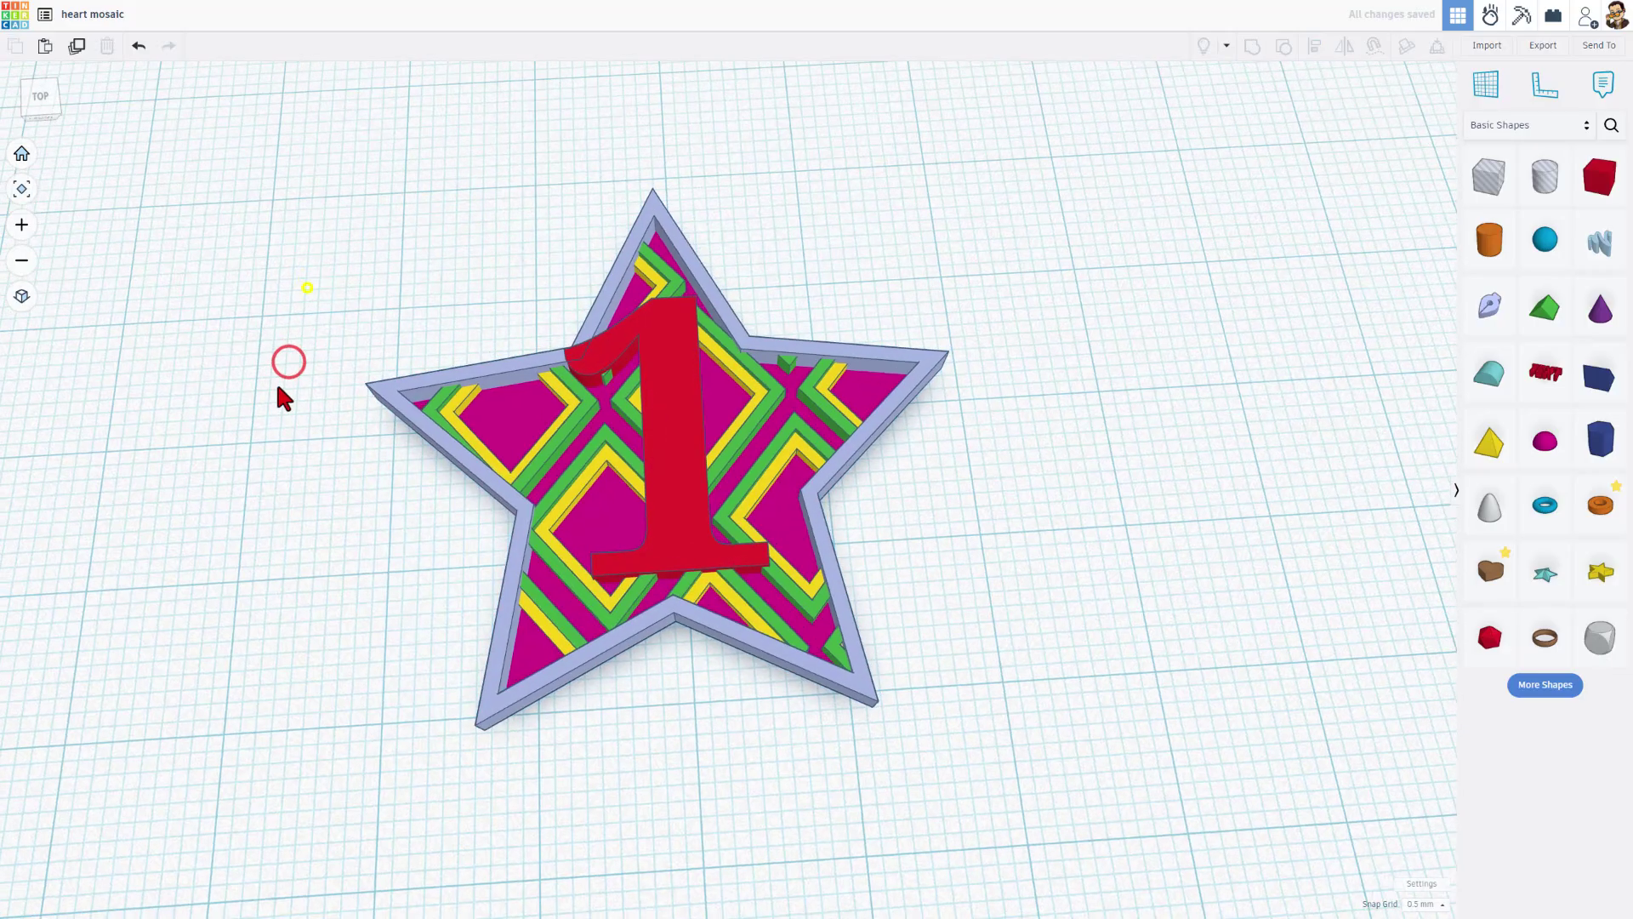
# - Nudge the number 1 three steps toward the front and shrink it about its centre to about 12.3 by 18.8 mm
pyautogui.moveTo(307, 287); pyautogui.dragTo(596, 344, button='right')
pyautogui.click(683, 426)
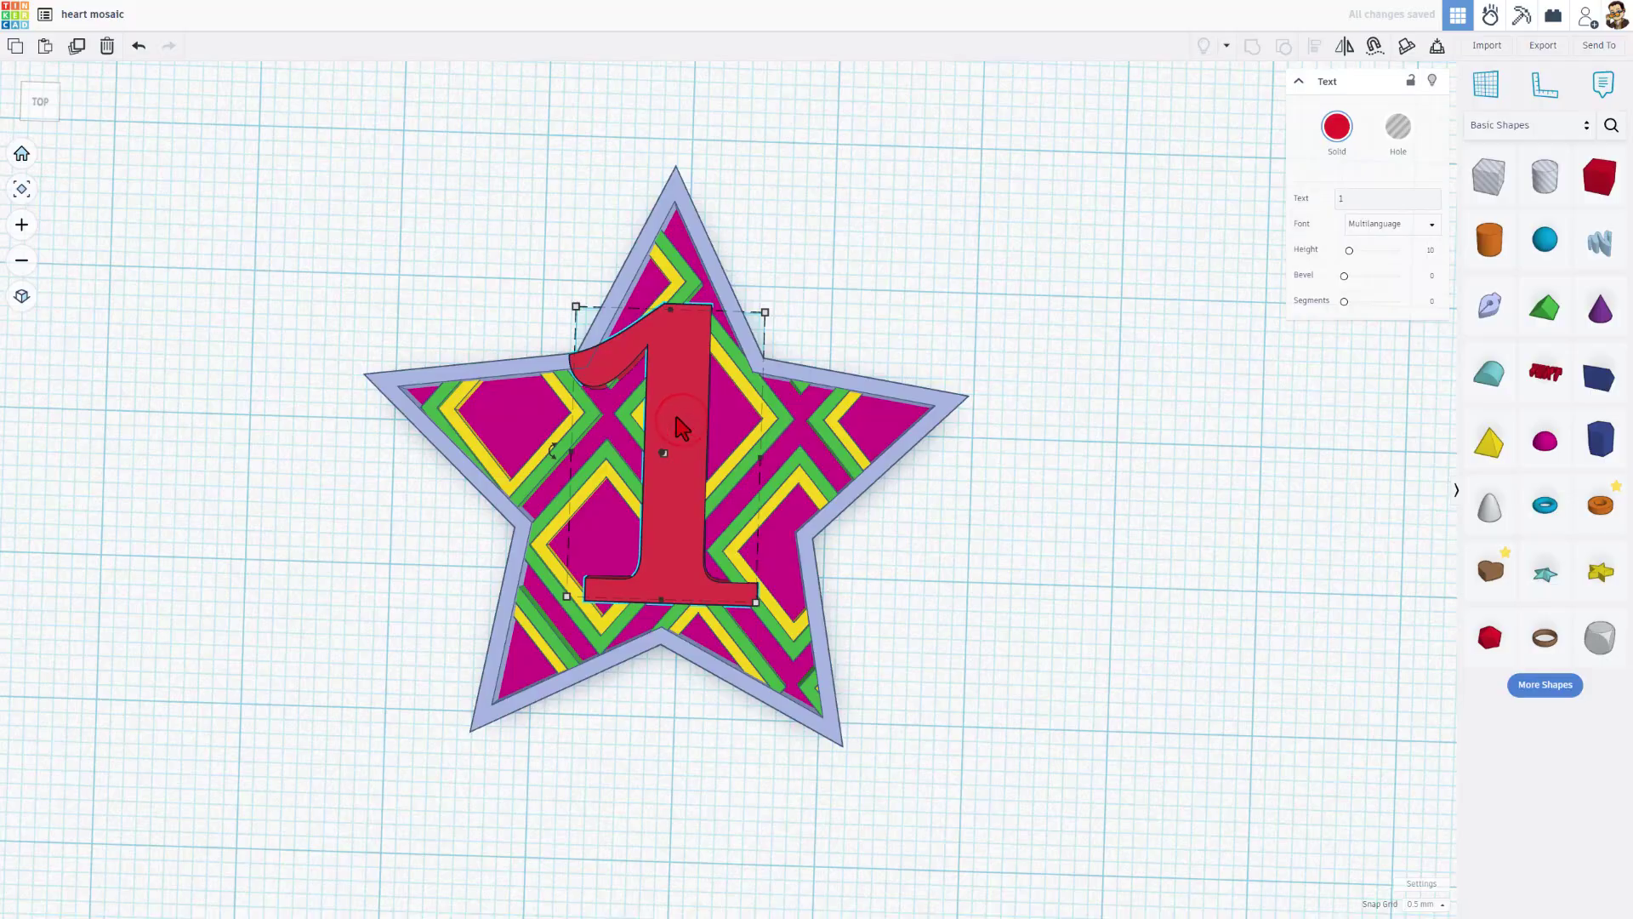
pyautogui.press('Down')
pyautogui.press('Down')
pyautogui.press('Down')
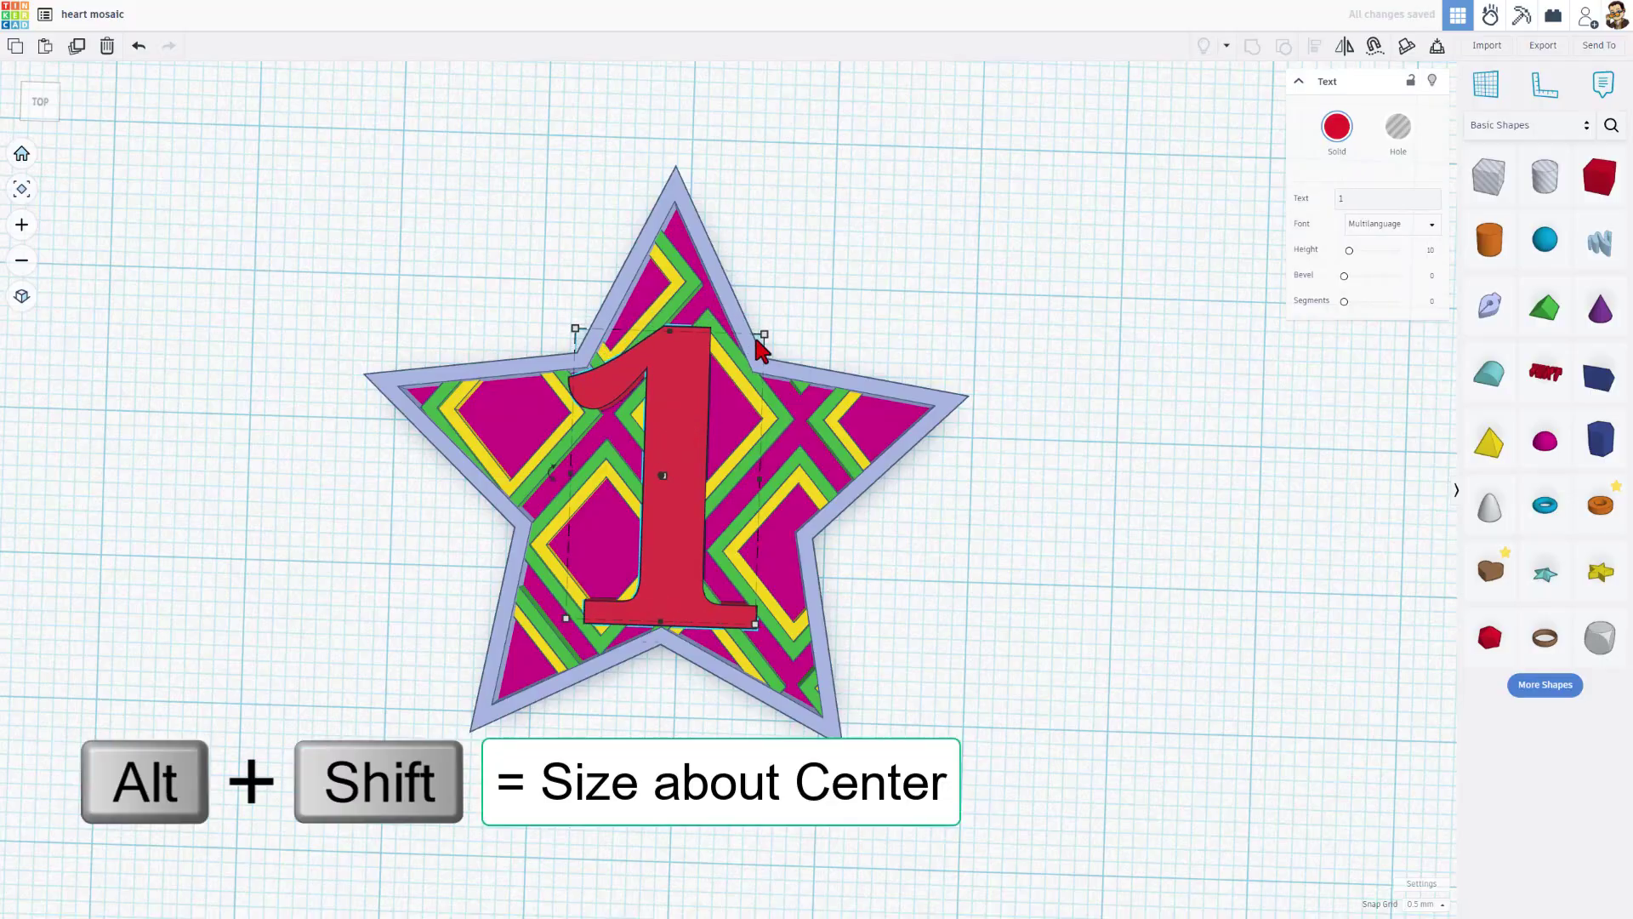
pyautogui.keyDown('alt'); pyautogui.keyDown('shift'); pyautogui.moveTo(763, 336); pyautogui.dragTo(752, 353); pyautogui.keyUp('shift'); pyautogui.keyUp('alt')
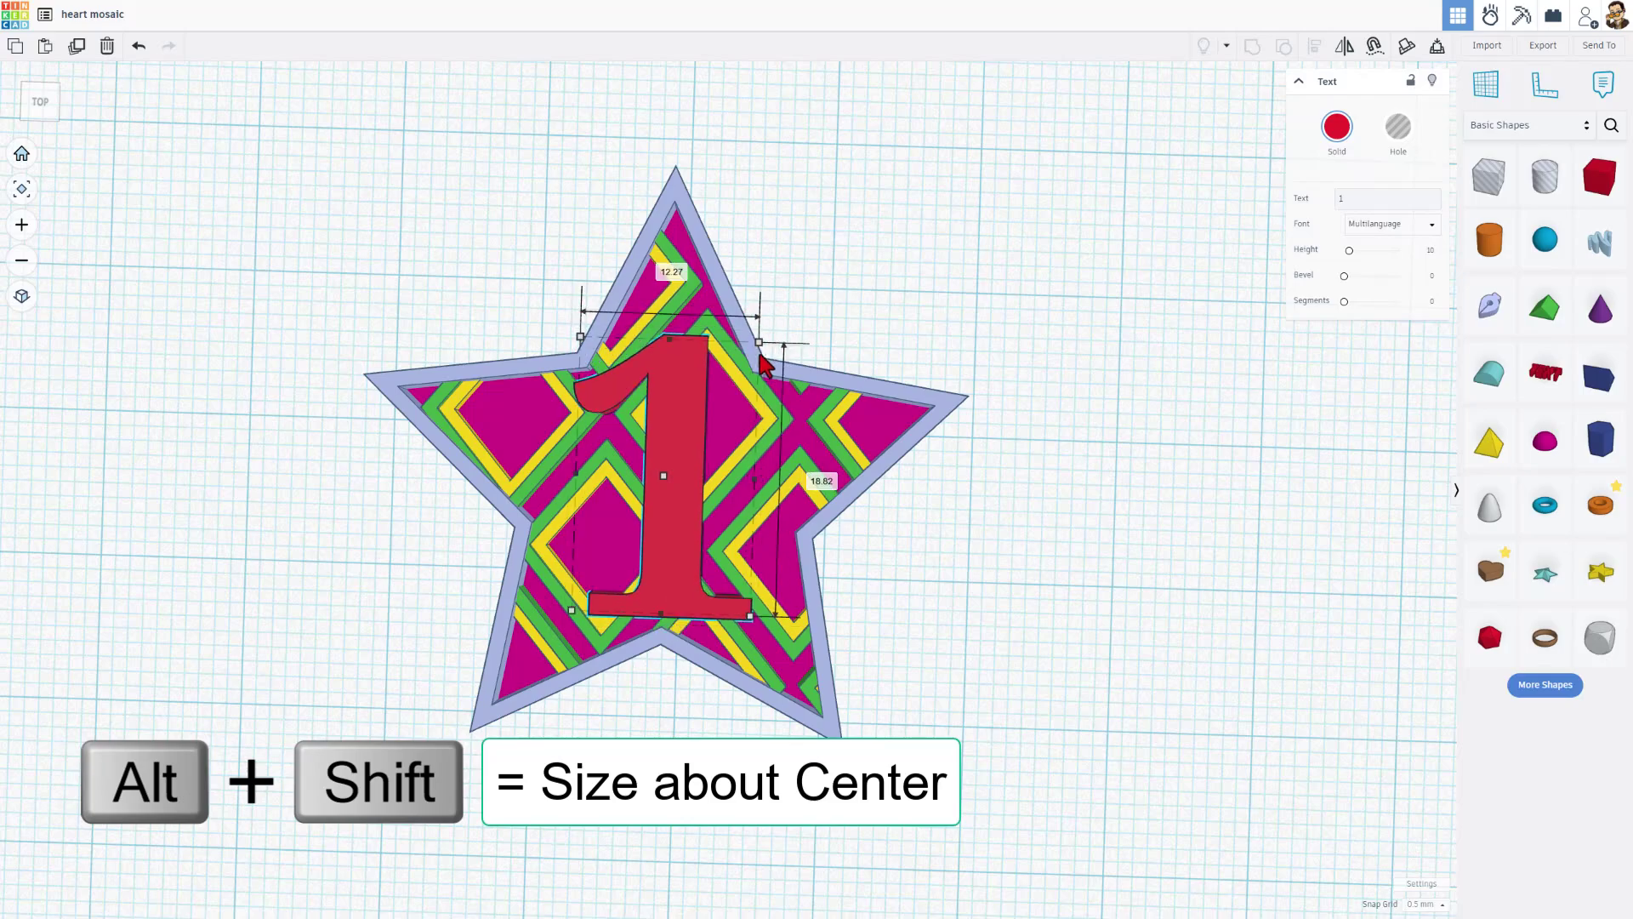
# - Set the height of the number 1 to 2.5 mm so it stands above the diamond tiles
pyautogui.moveTo(854, 298); pyautogui.dragTo(638, 423, button='right')
pyautogui.scroll(3, 712, 482)
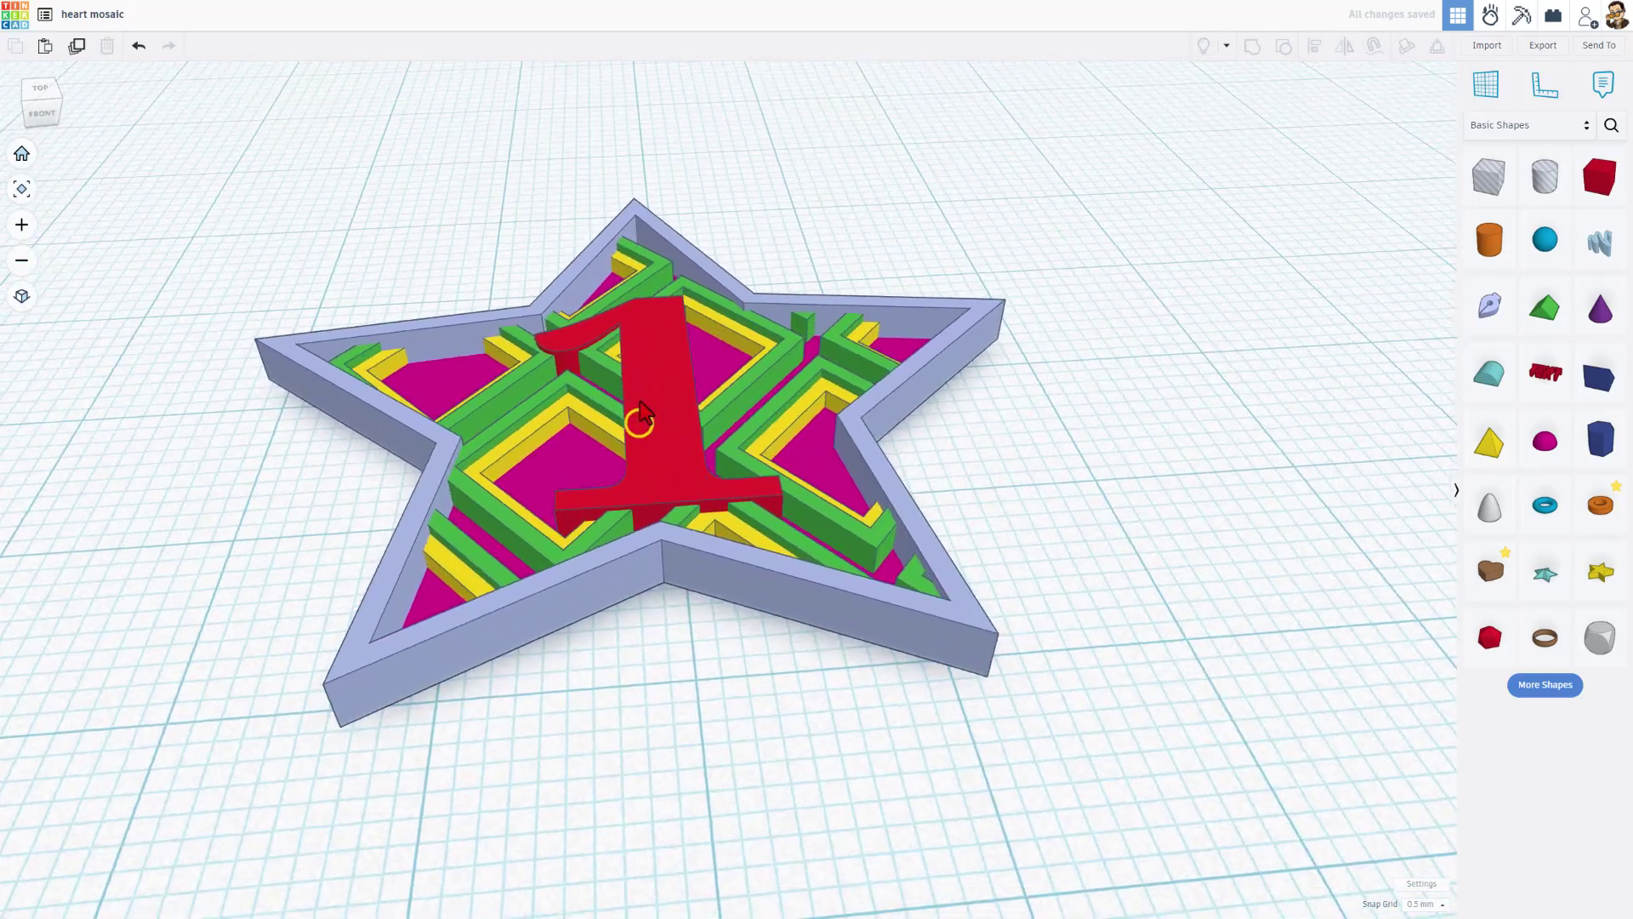
pyautogui.click(647, 389)
pyautogui.click(712, 403)
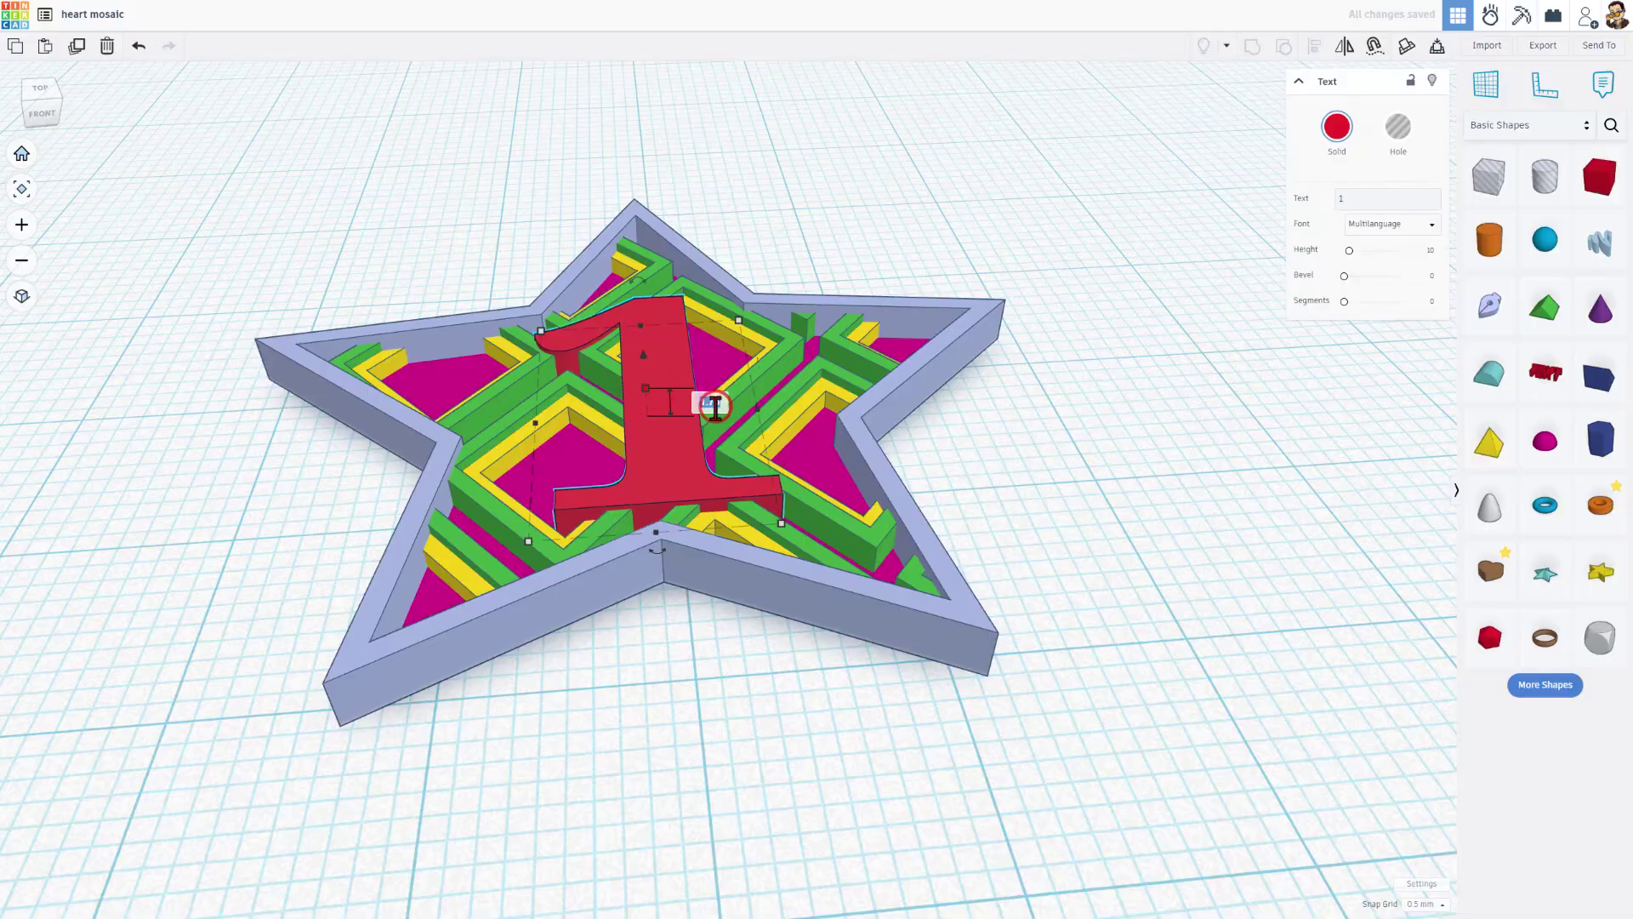
pyautogui.write('2.5')
pyautogui.press('Return')
pyautogui.click(842, 193)
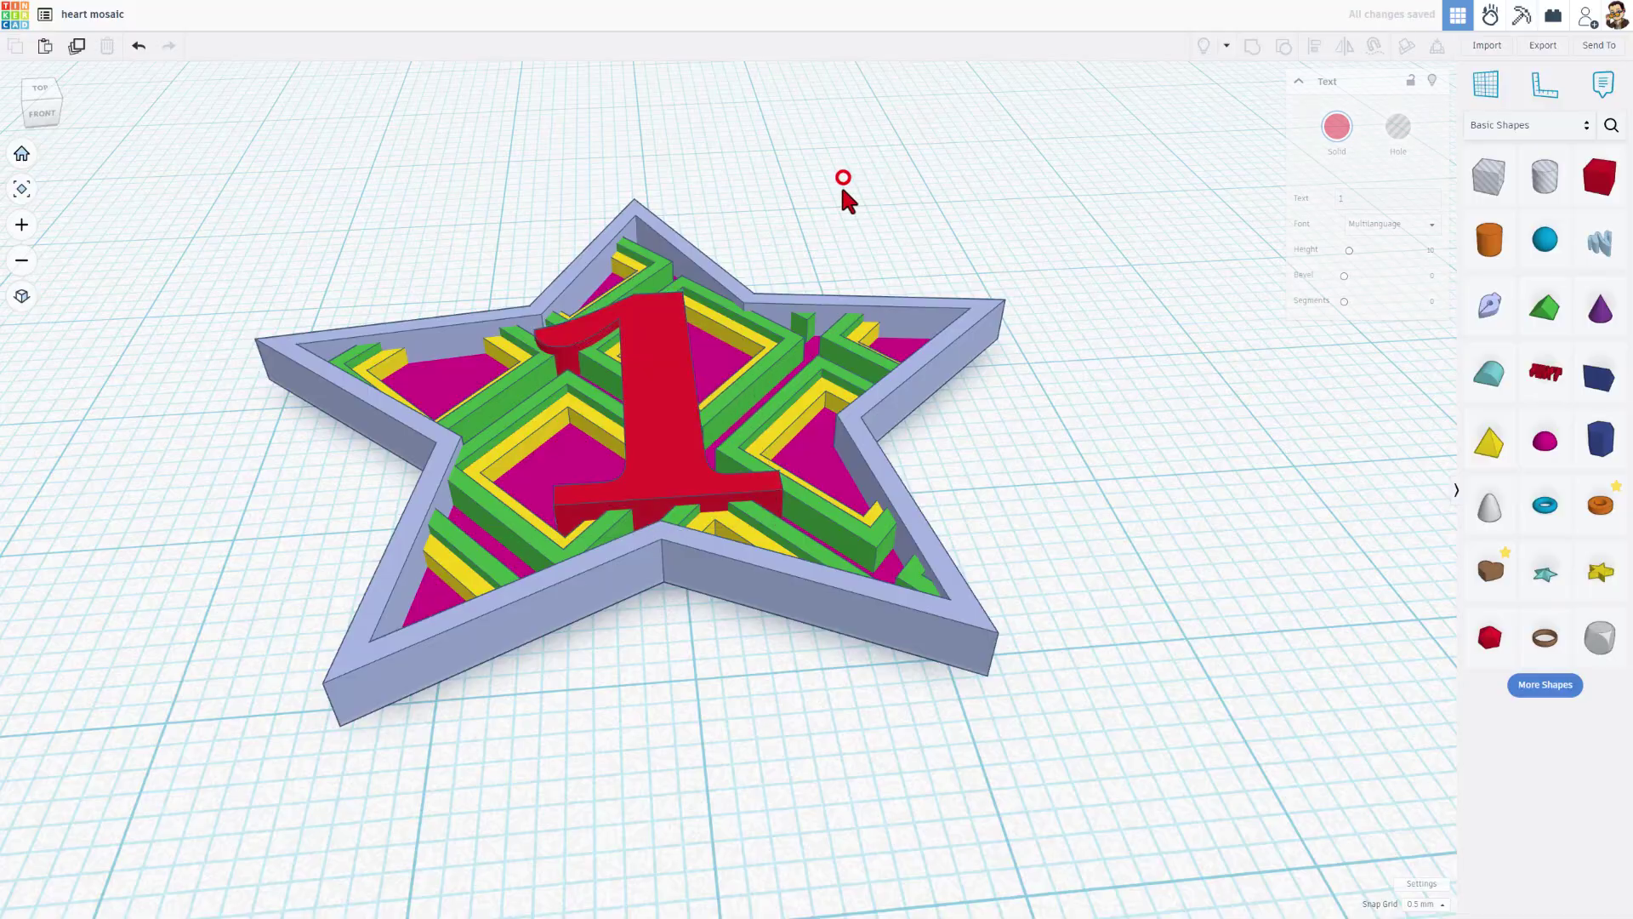
# - Export only the outer star frame as an STL, overwriting the existing star mosaic1.stl in the 3dmodeling folder
pyautogui.moveTo(842, 194); pyautogui.dragTo(859, 281, button='right')
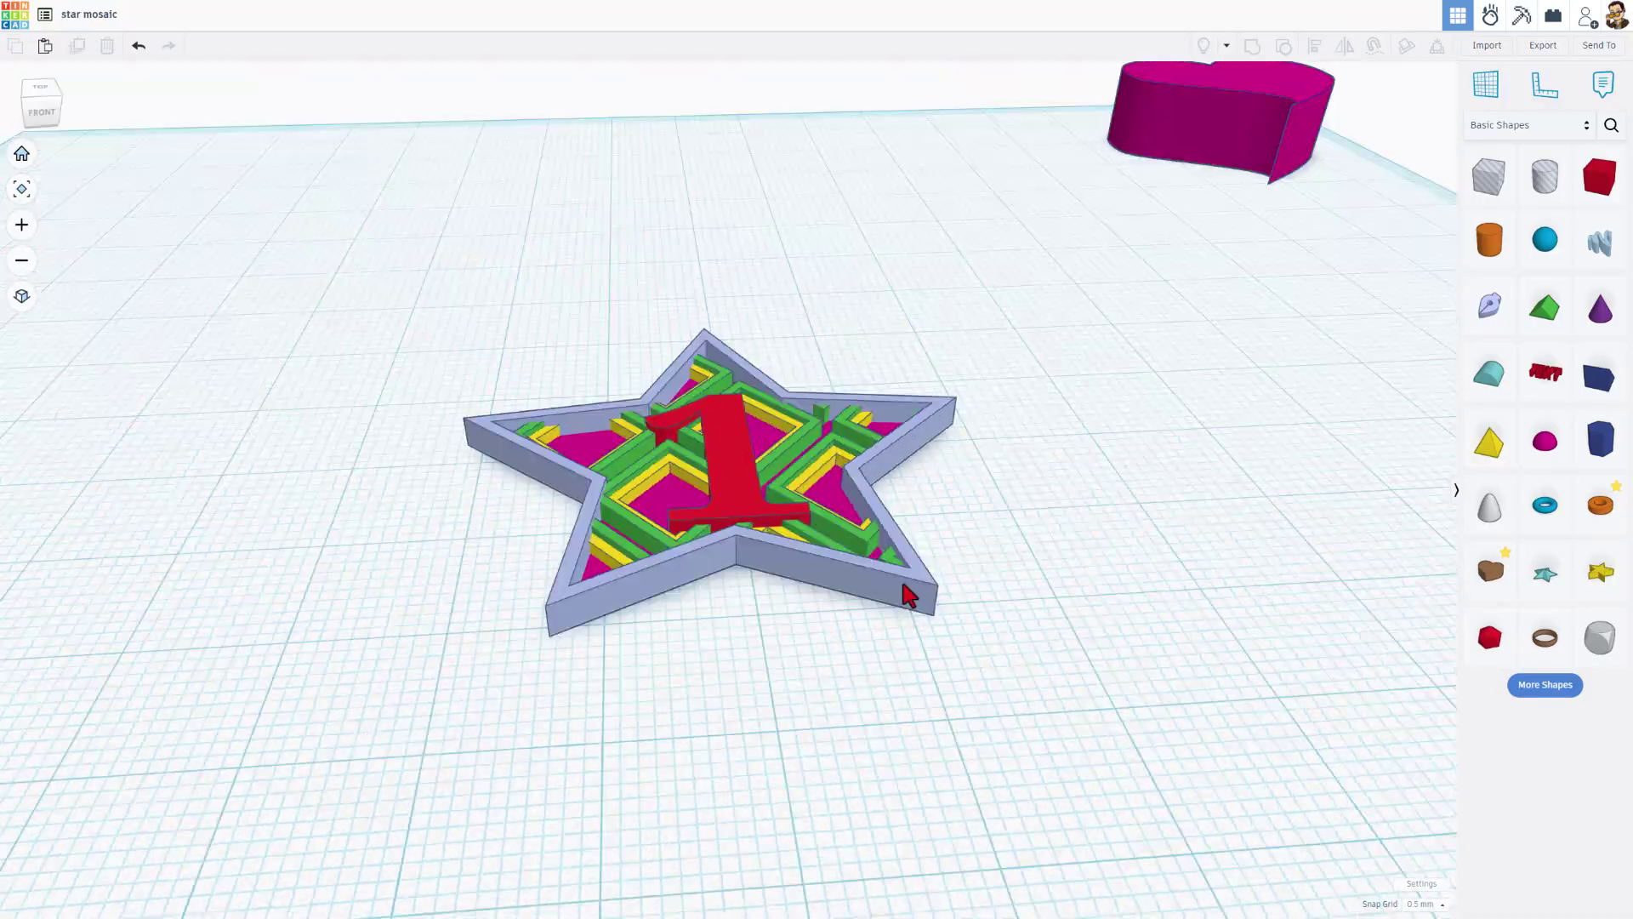
pyautogui.scroll(5, 906, 620)
pyautogui.moveTo(900, 649); pyautogui.dragTo(882, 702, button='right')
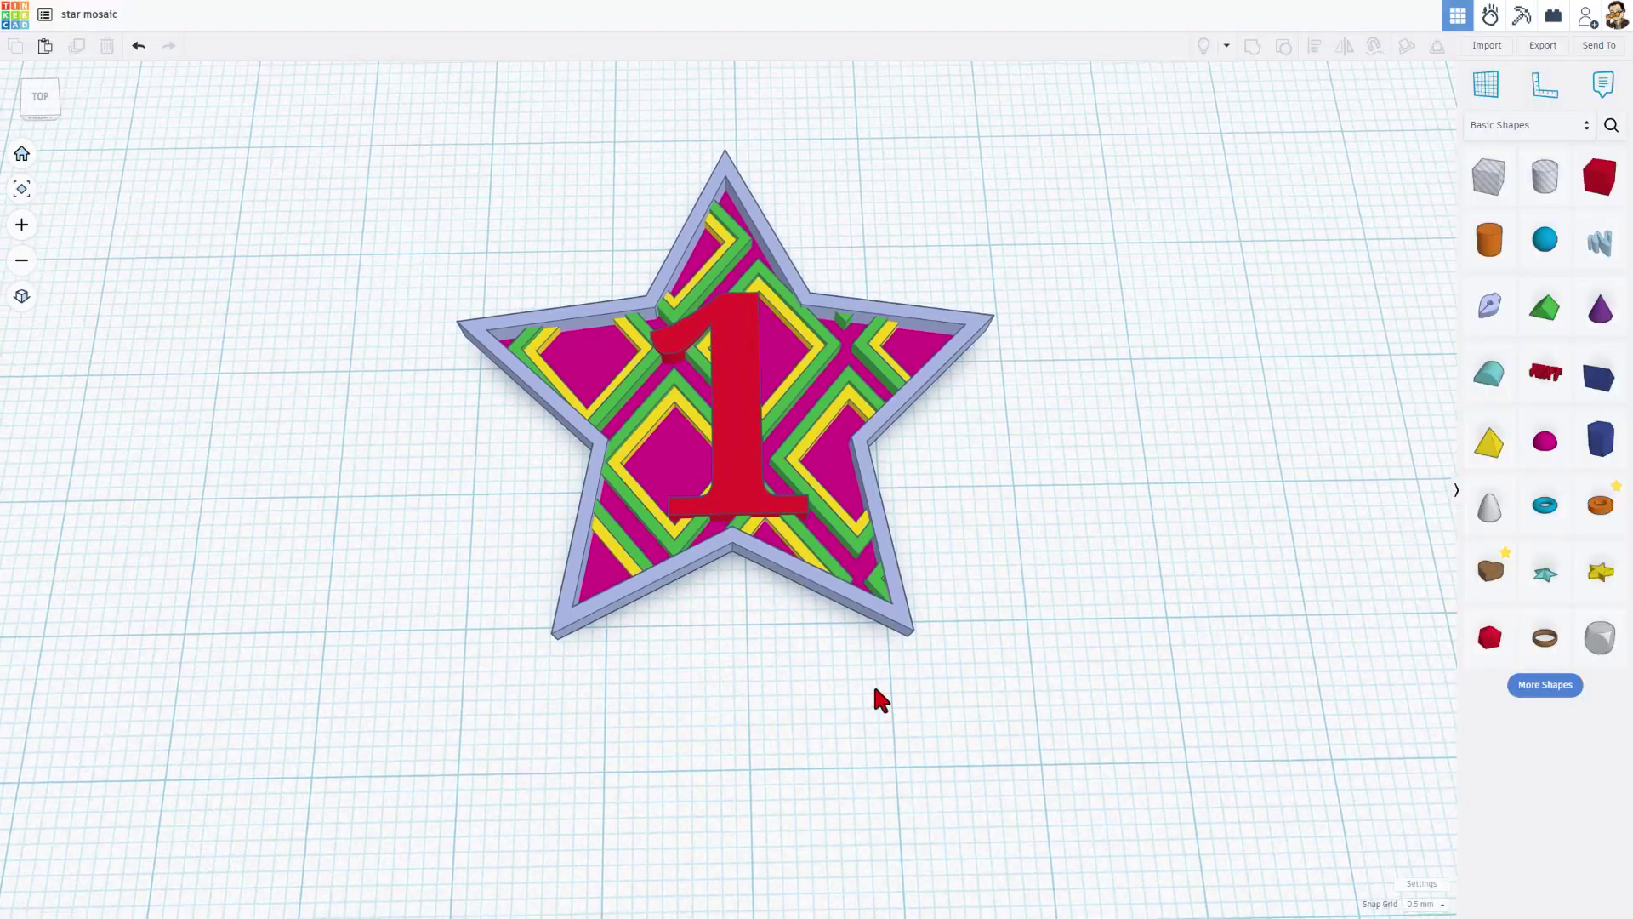
pyautogui.click(864, 672)
pyautogui.click(882, 520)
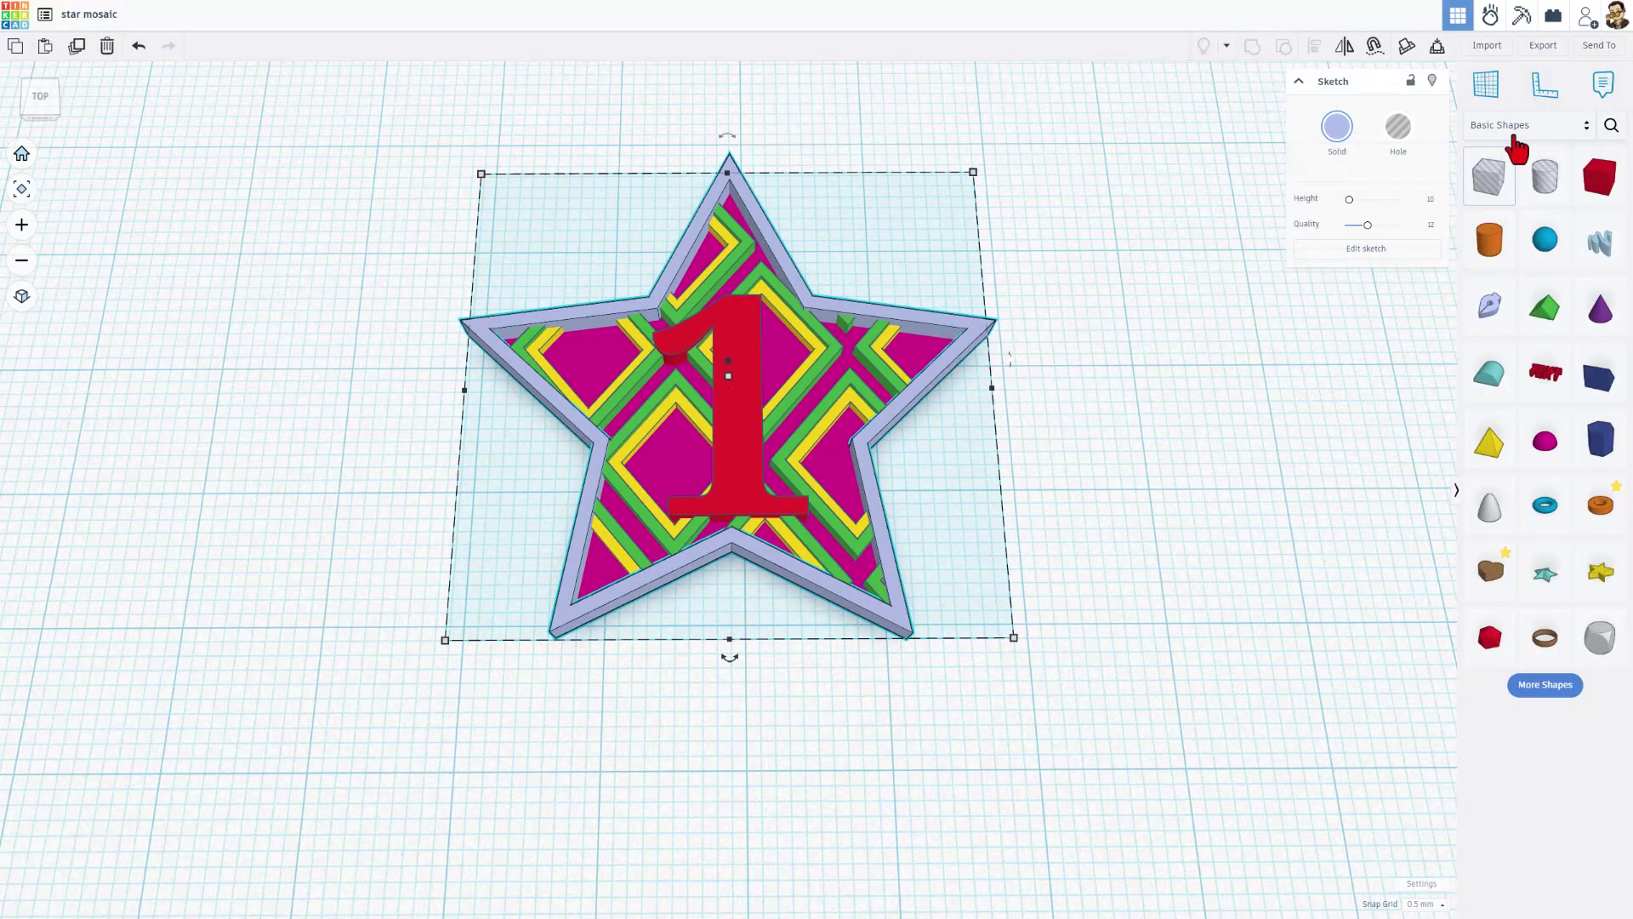
pyautogui.click(1543, 47)
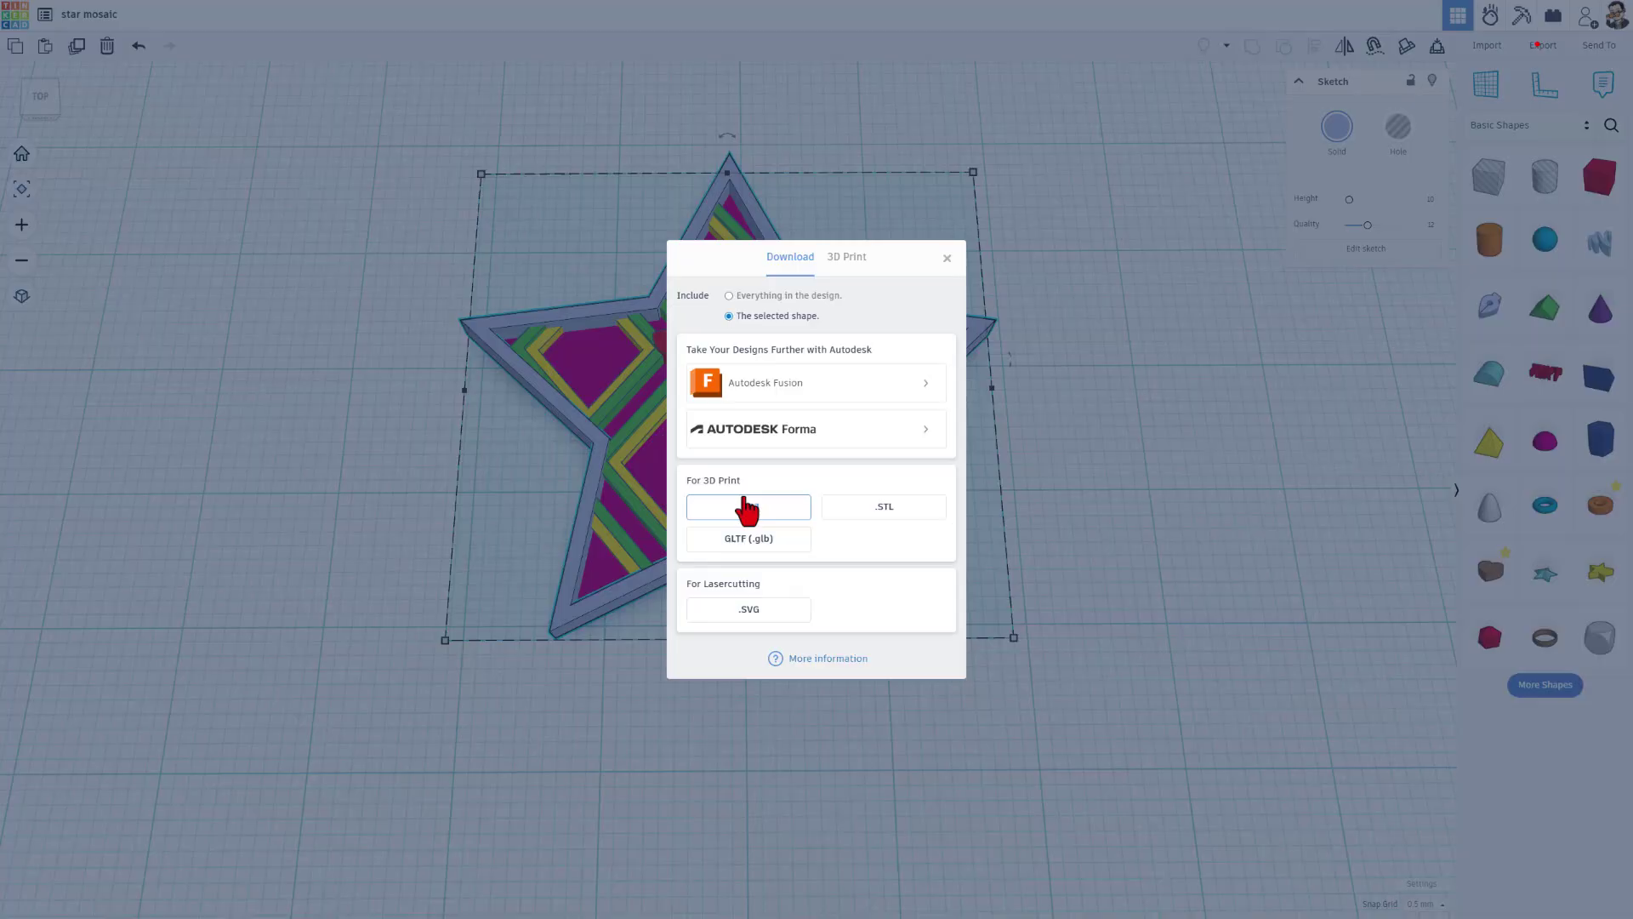
pyautogui.click(881, 510)
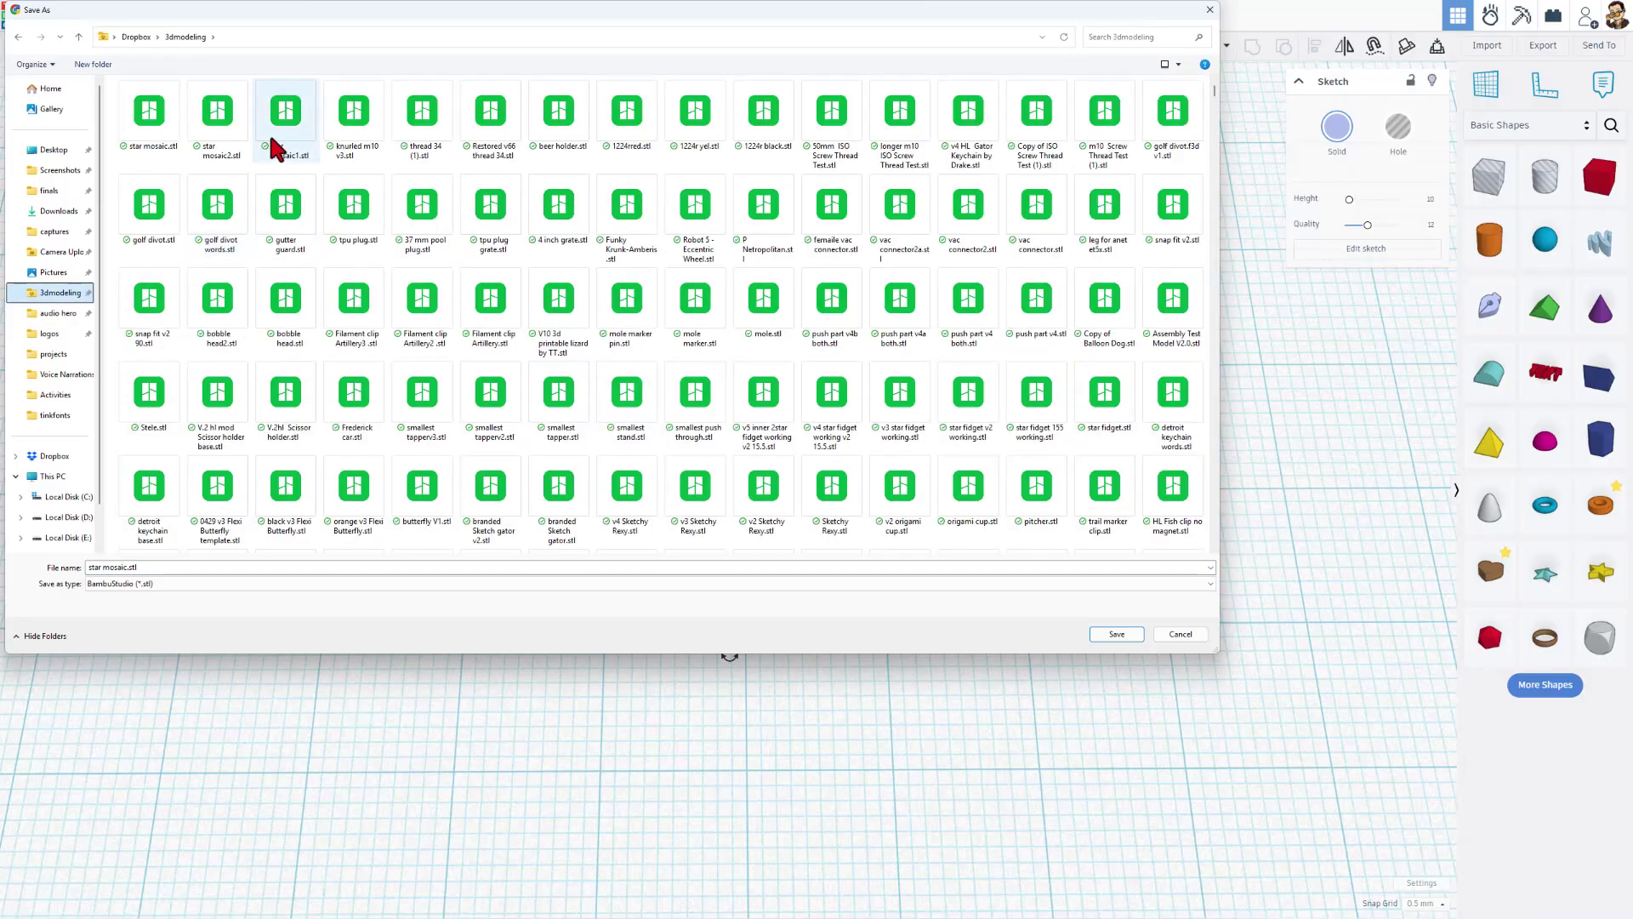
pyautogui.click(273, 137)
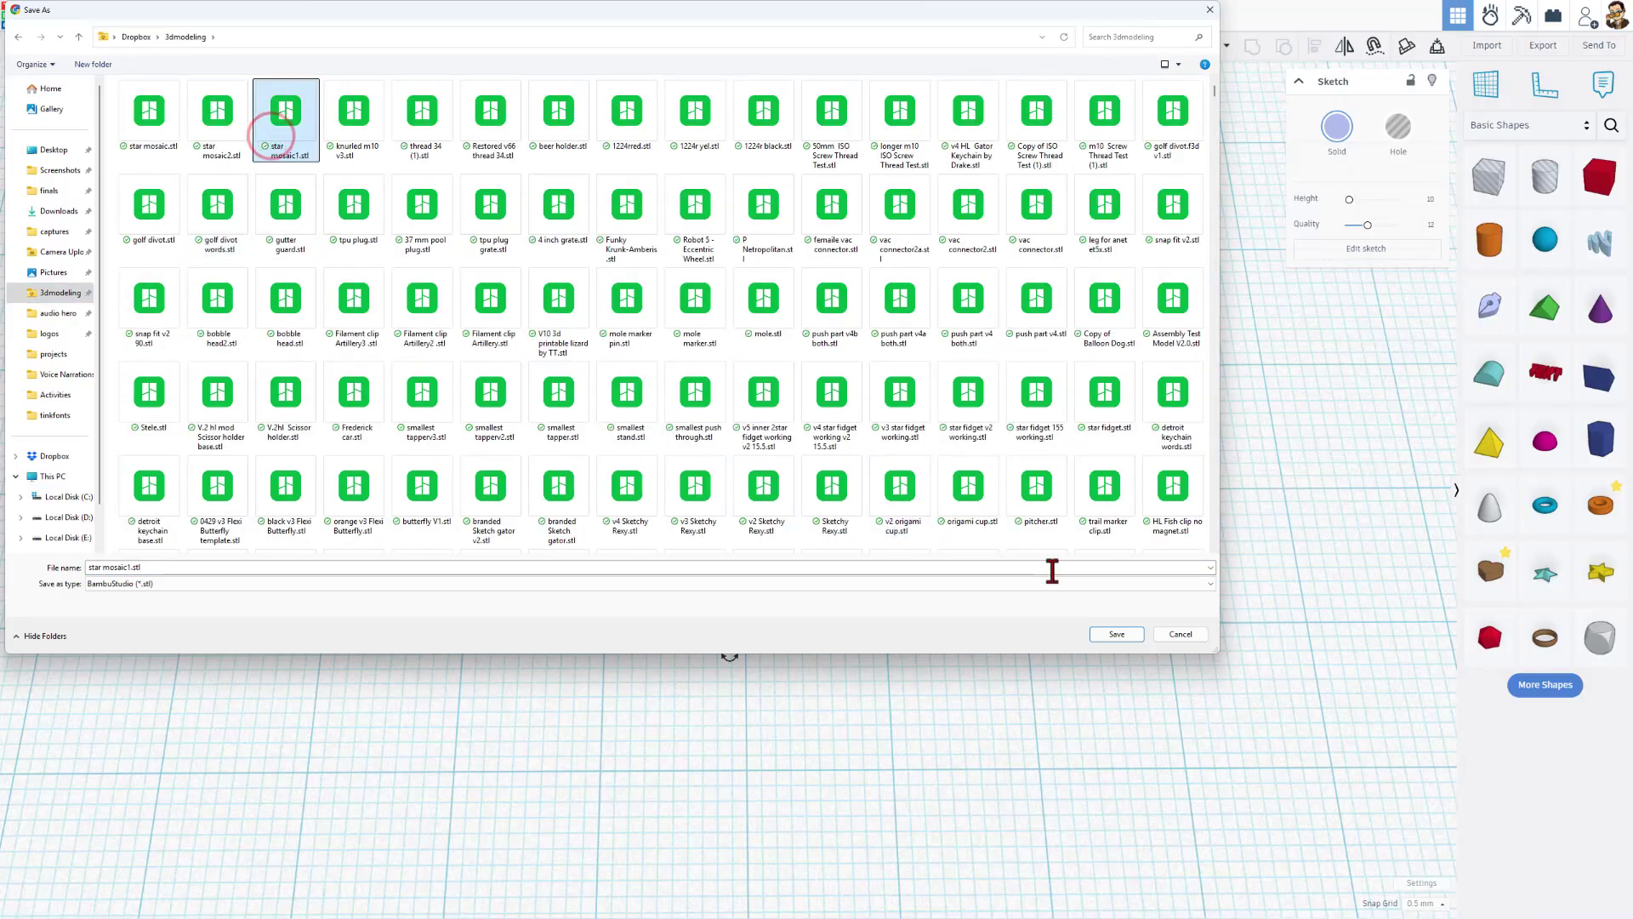
pyautogui.click(1130, 638)
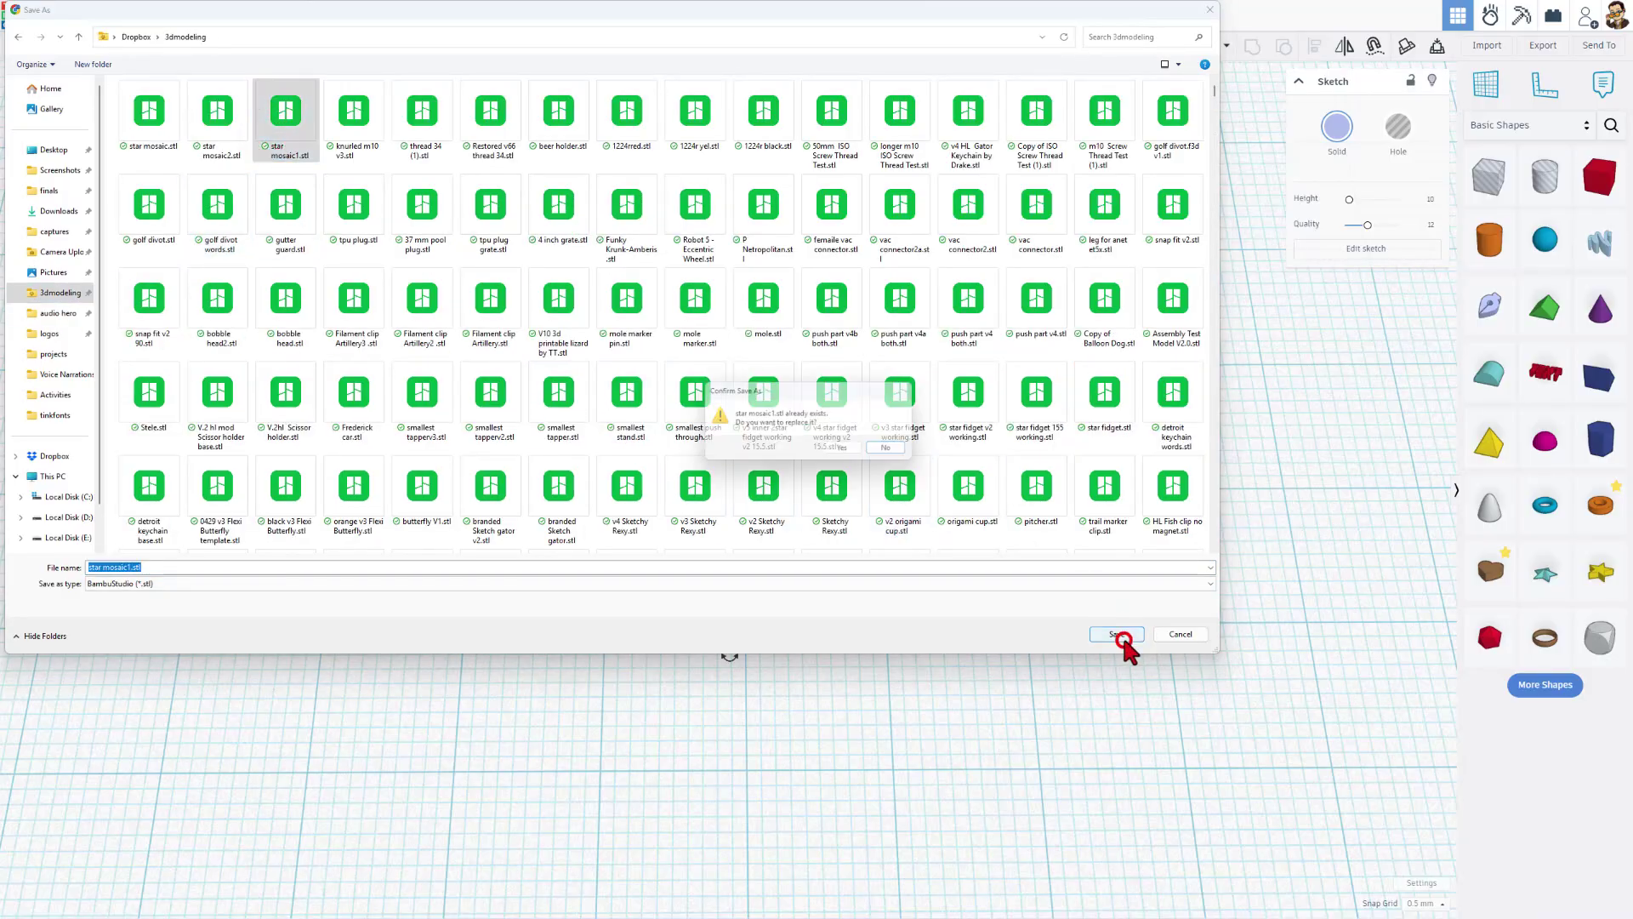
pyautogui.click(848, 452)
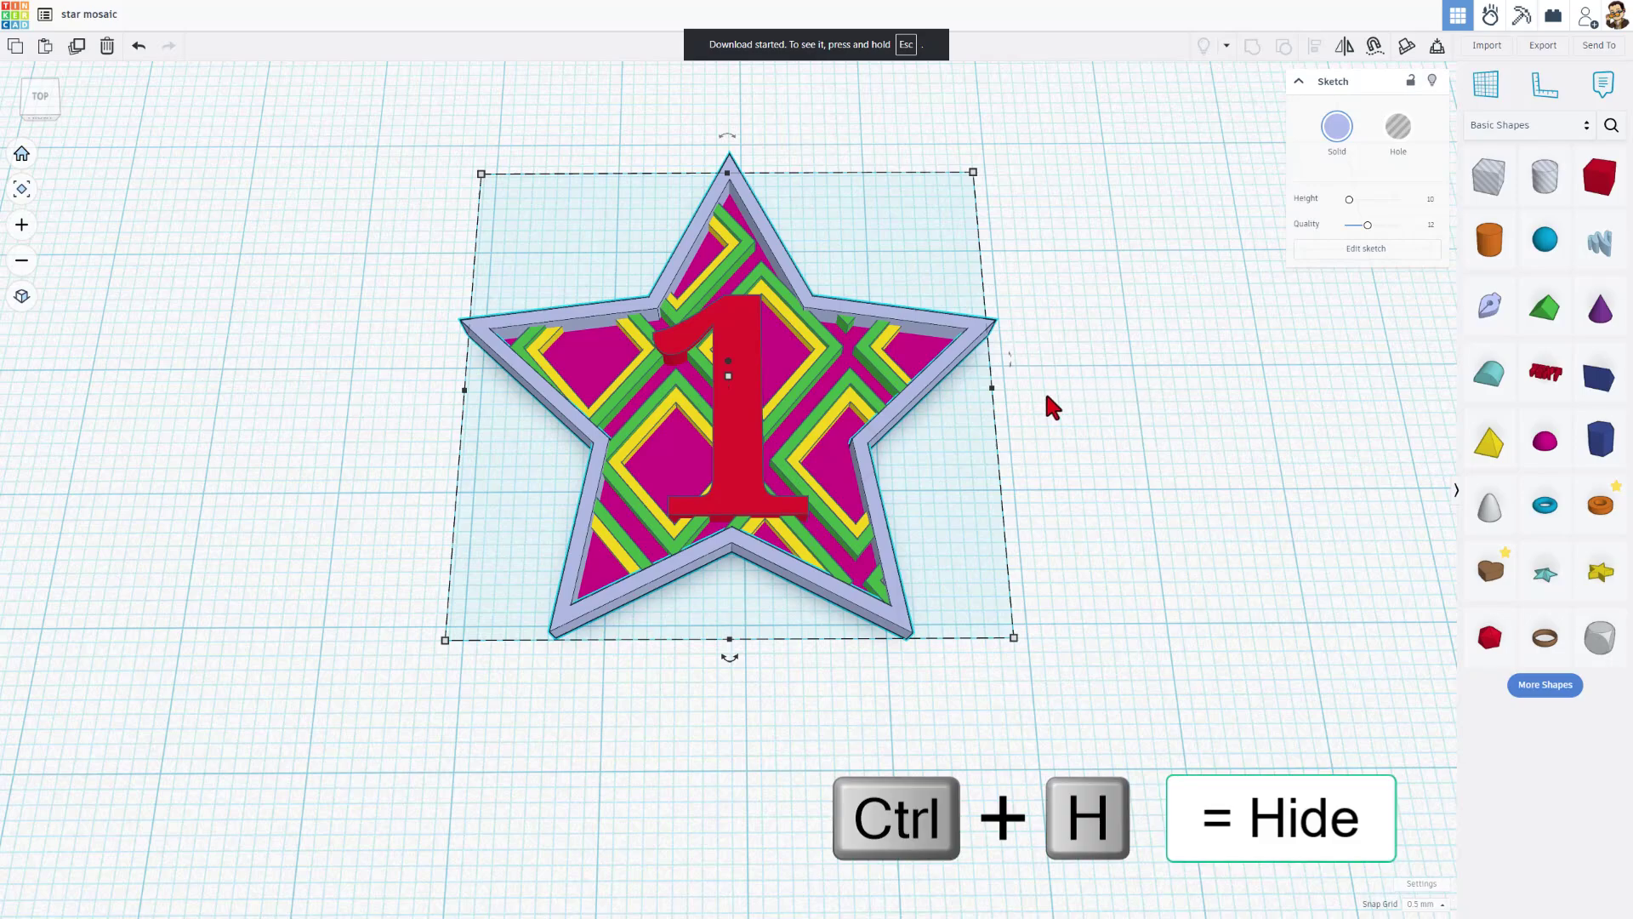
# - Hide the star frame and export the magenta star base as an STL, overwriting star mosaic2.stl
pyautogui.click(1433, 81)
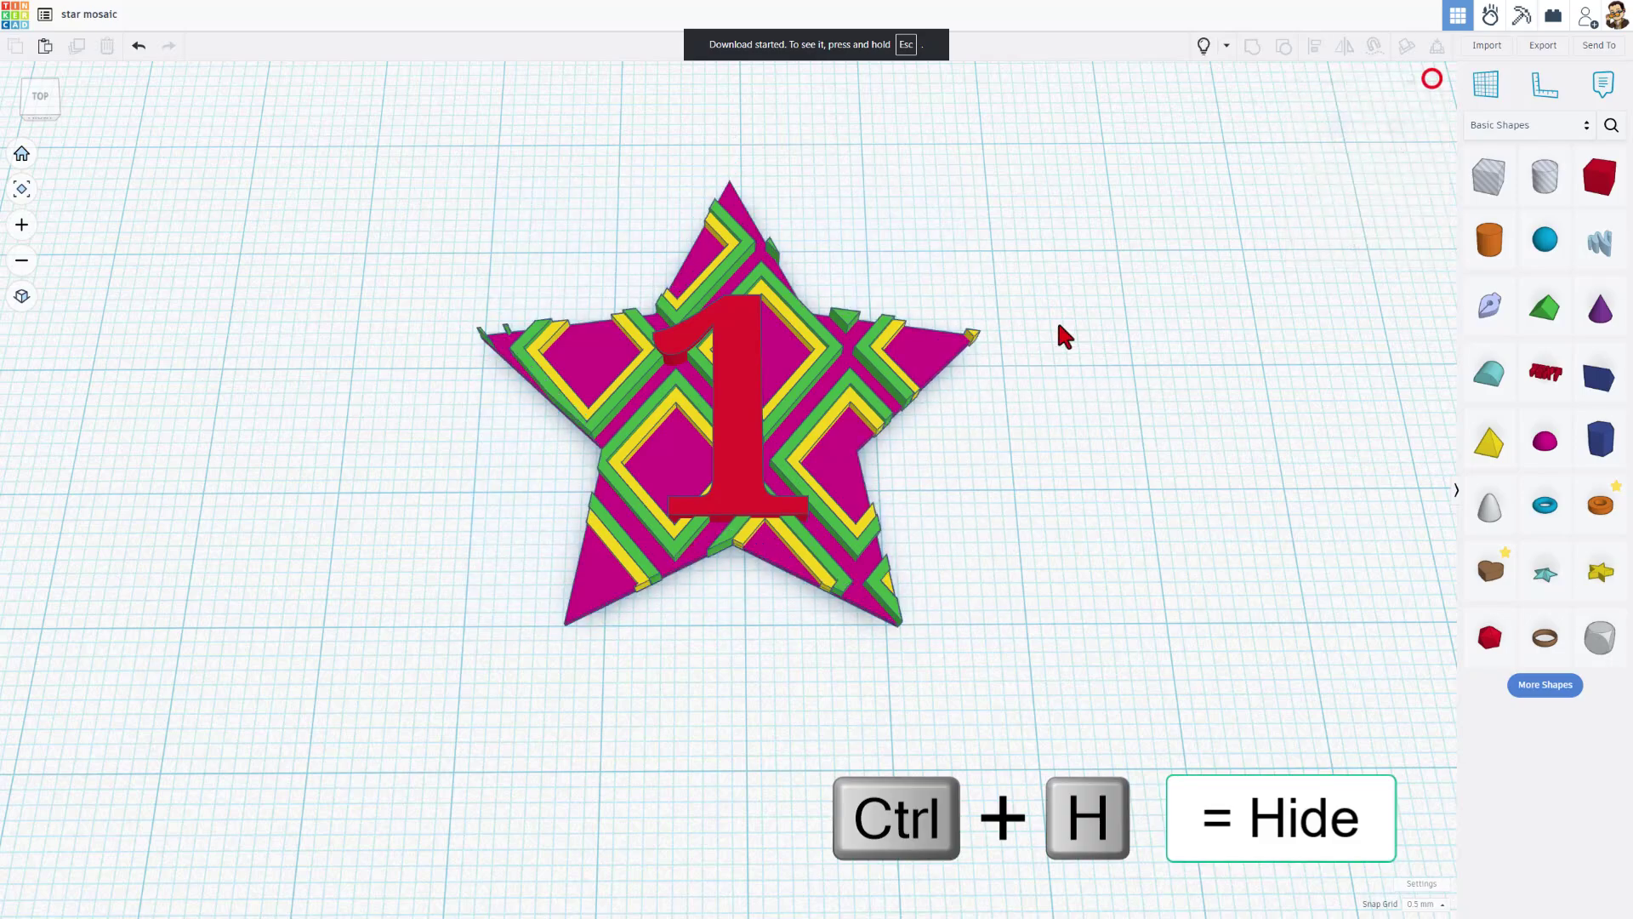
pyautogui.click(936, 353)
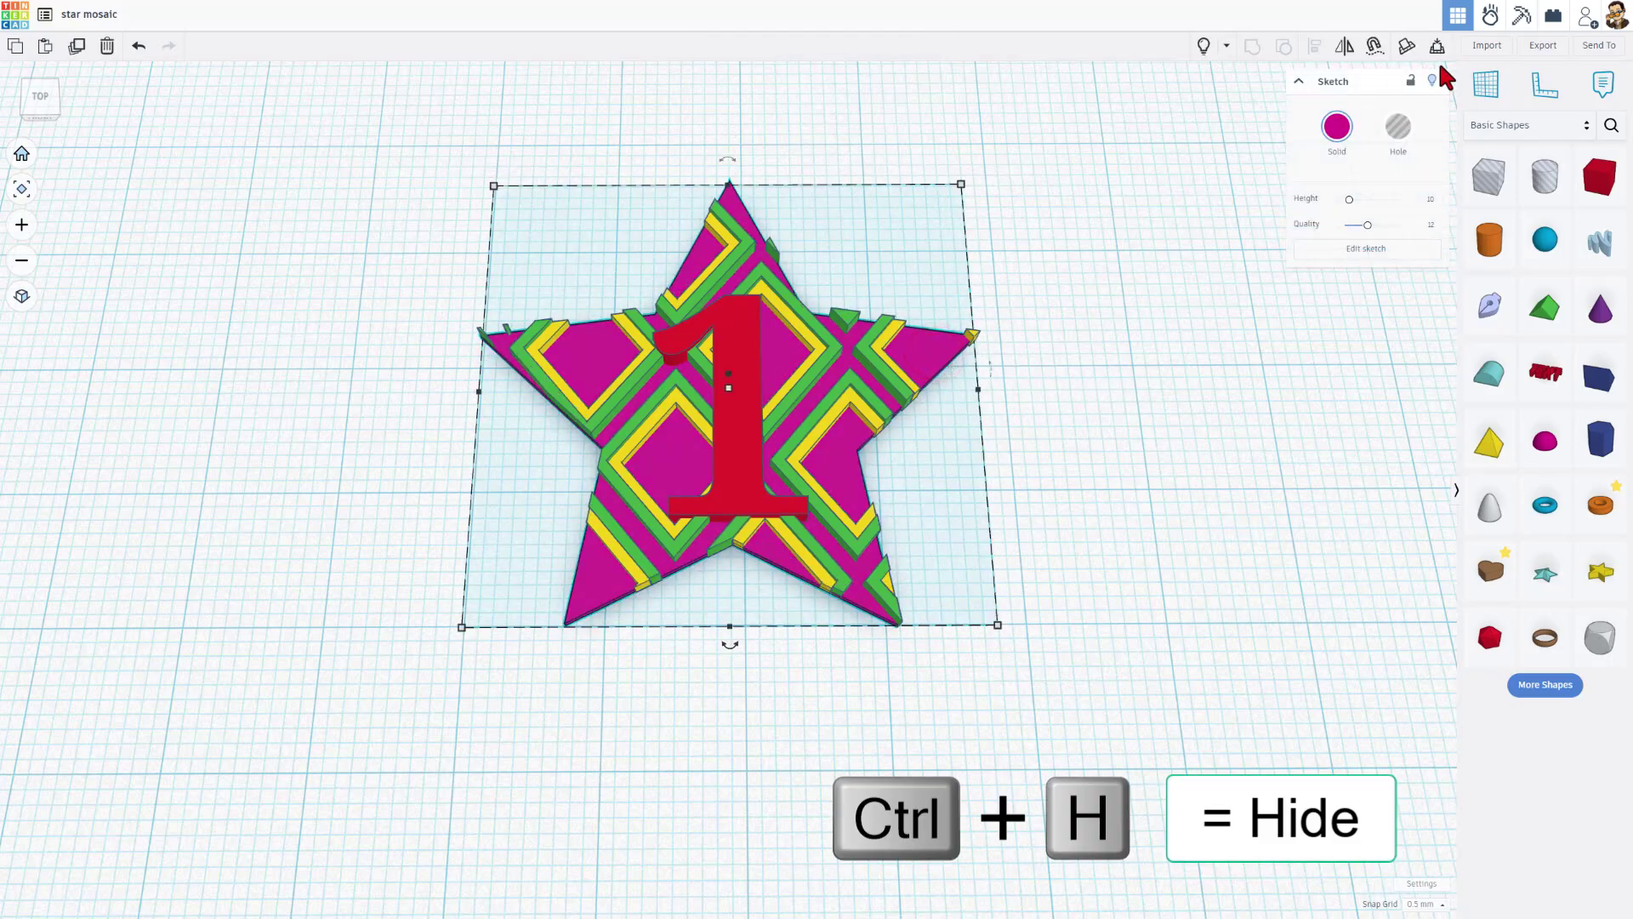
pyautogui.click(1543, 45)
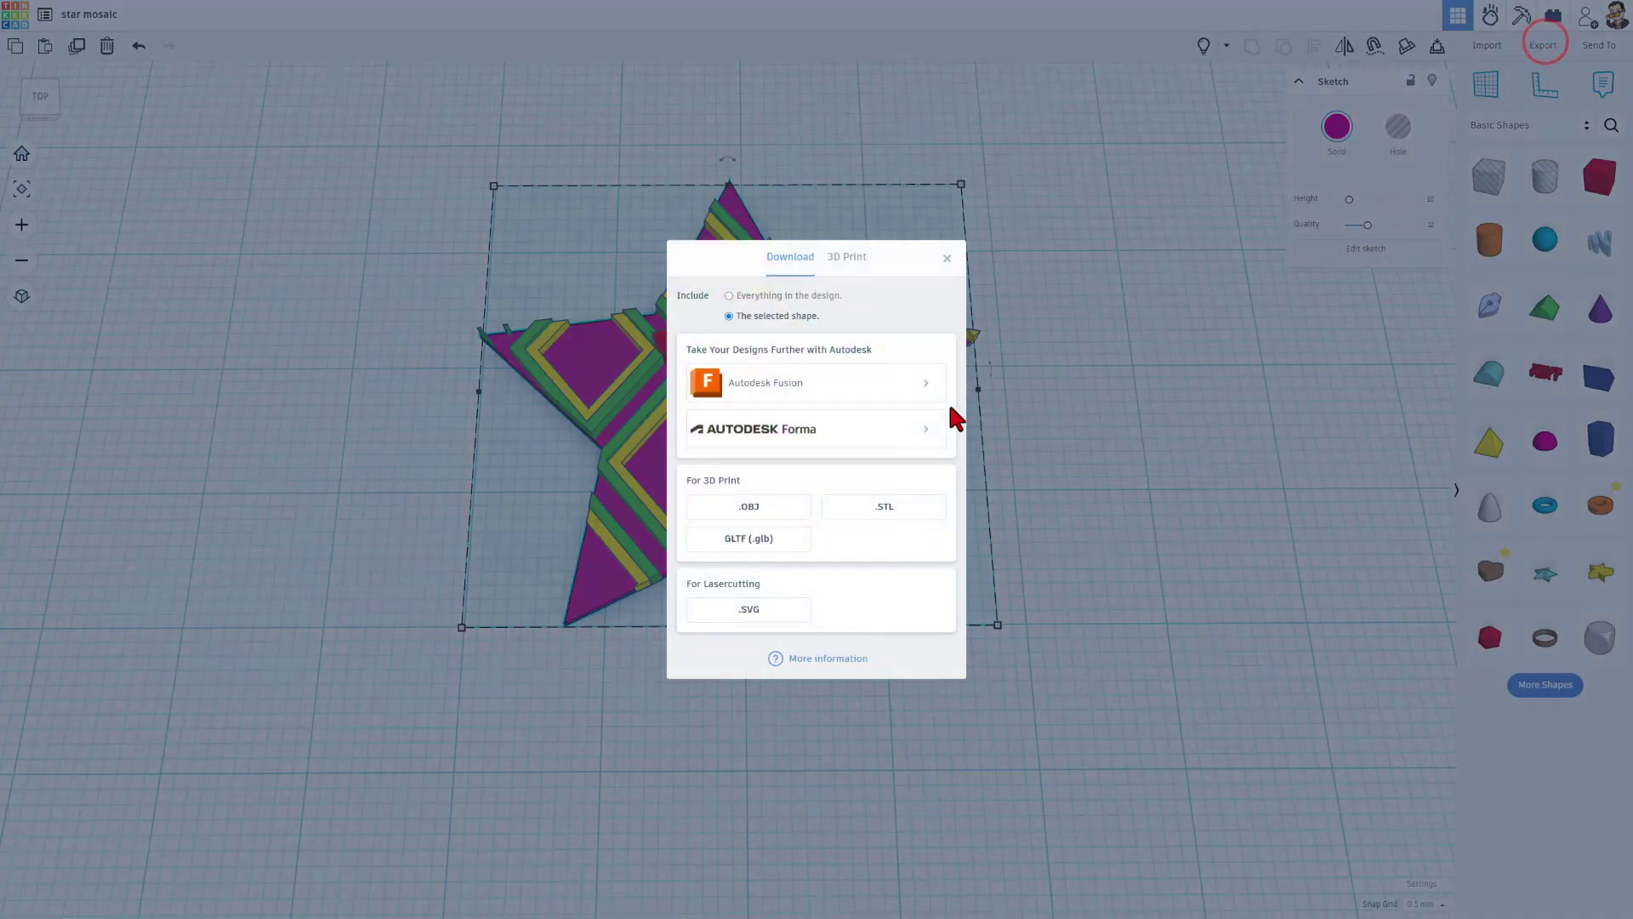
pyautogui.click(896, 509)
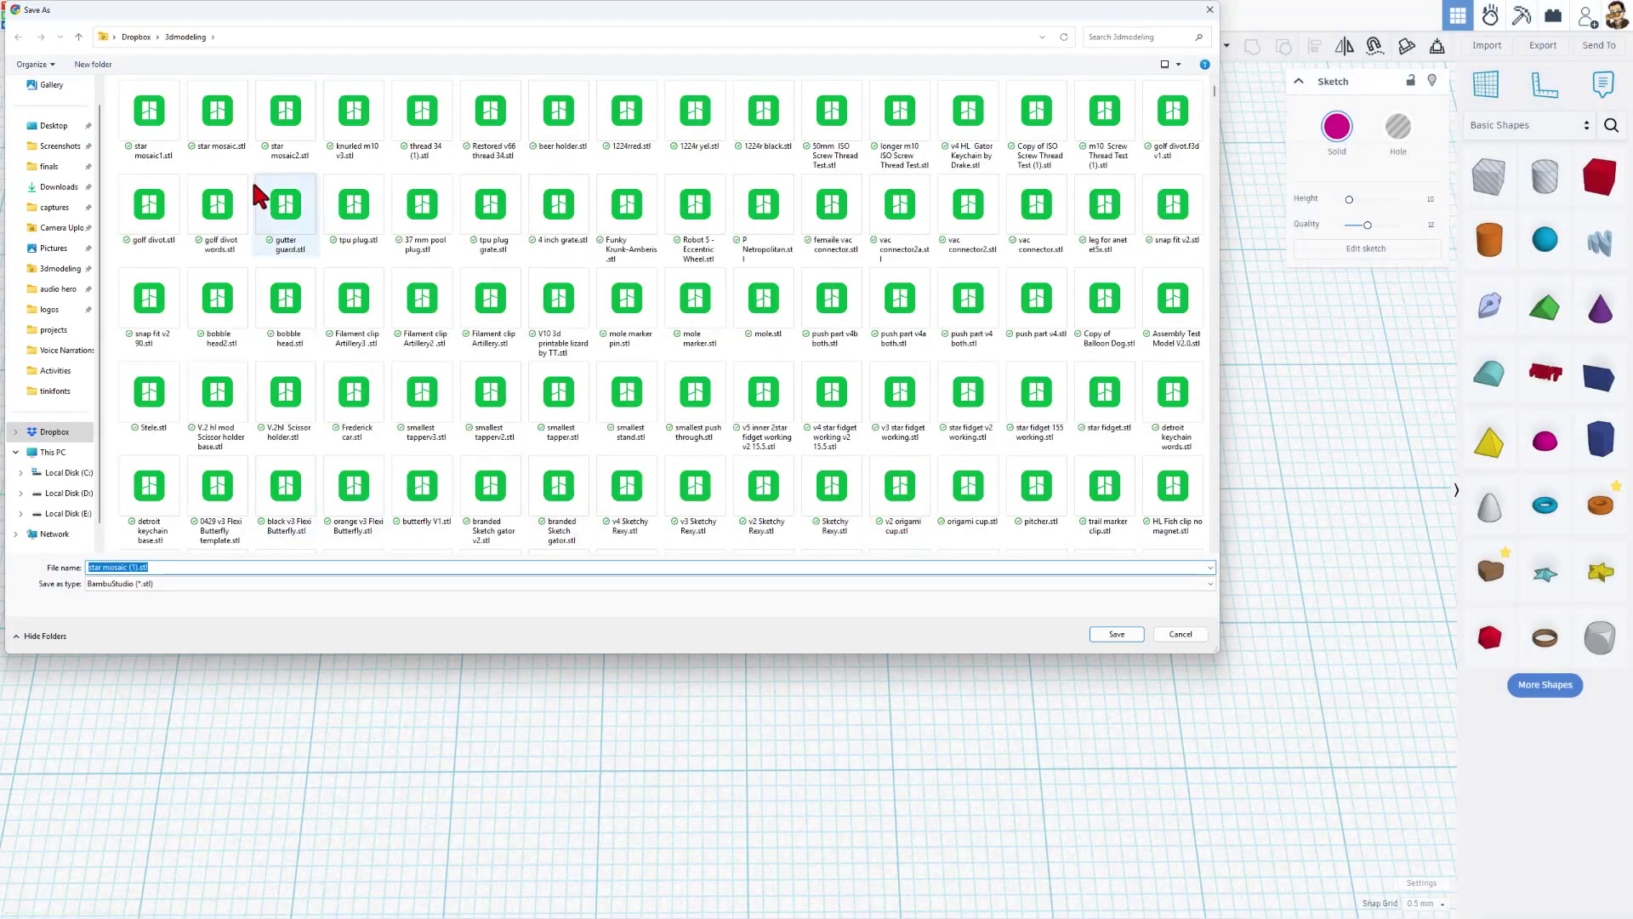
pyautogui.click(278, 149)
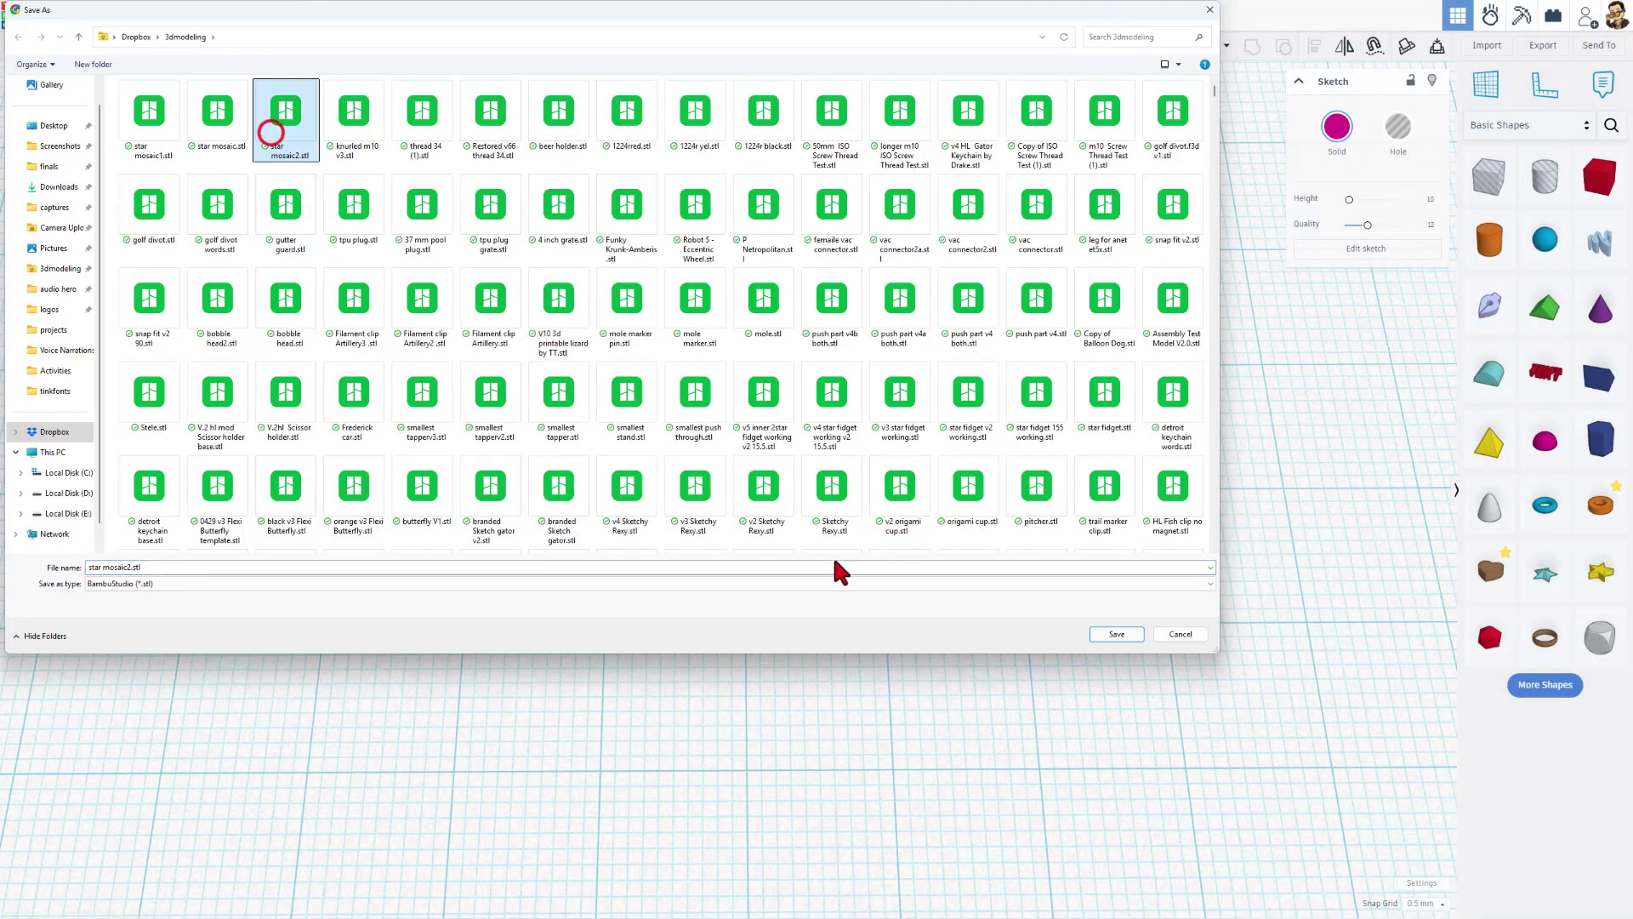
pyautogui.click(1111, 634)
pyautogui.click(847, 451)
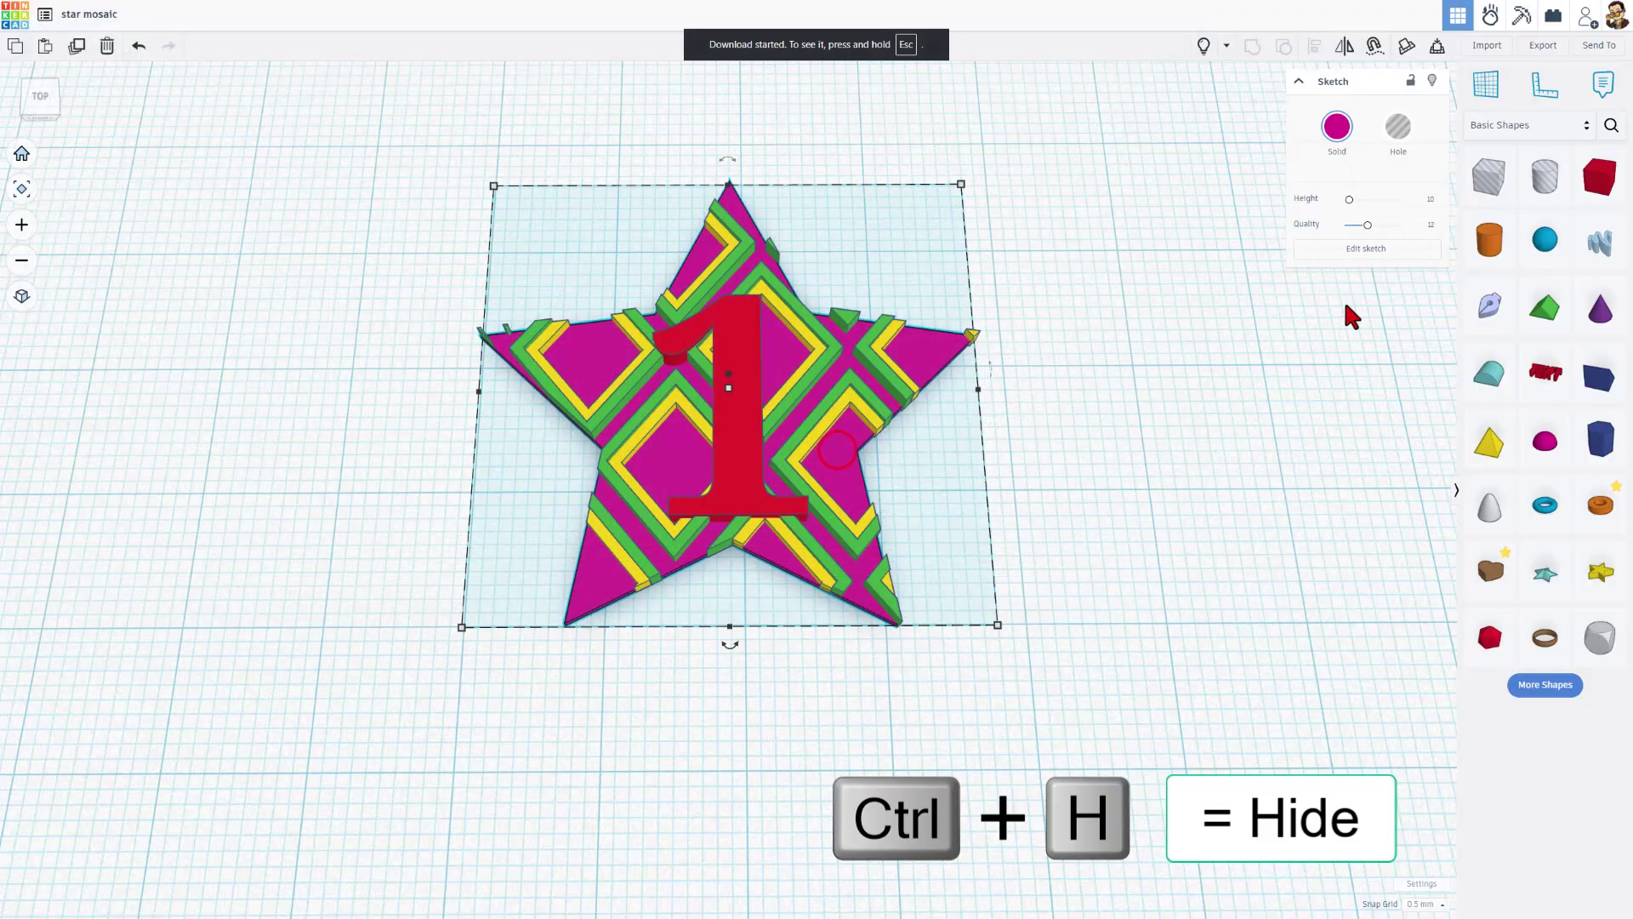
# - Hide the magenta base and export the yellow diamond pieces as star mosaic 3.stl
pyautogui.click(1432, 82)
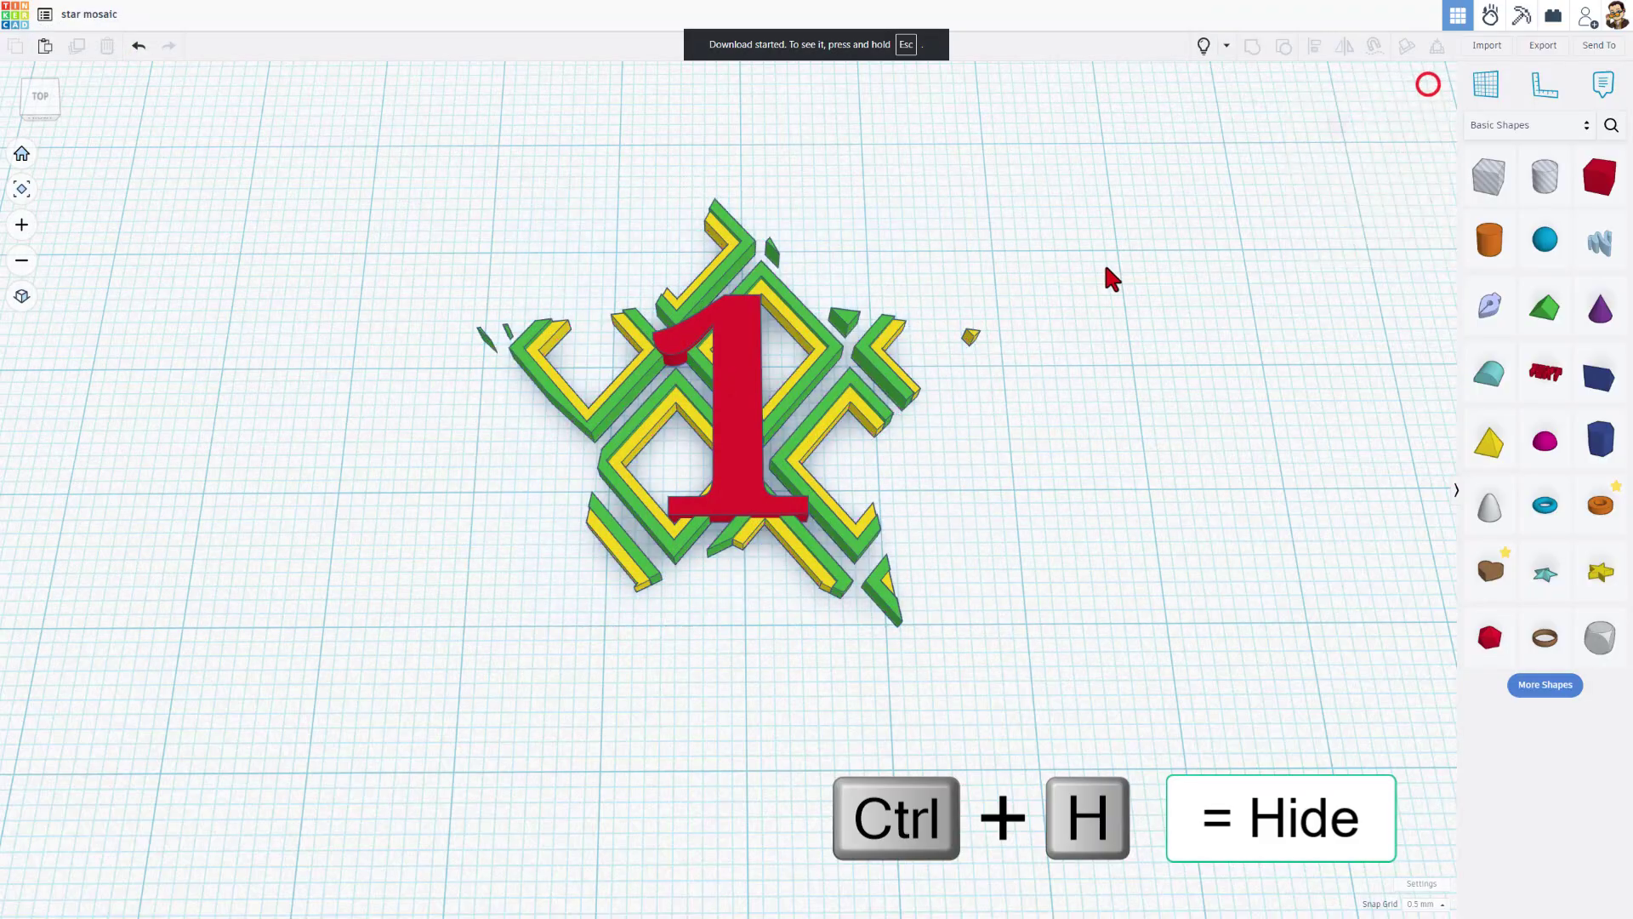
pyautogui.click(972, 340)
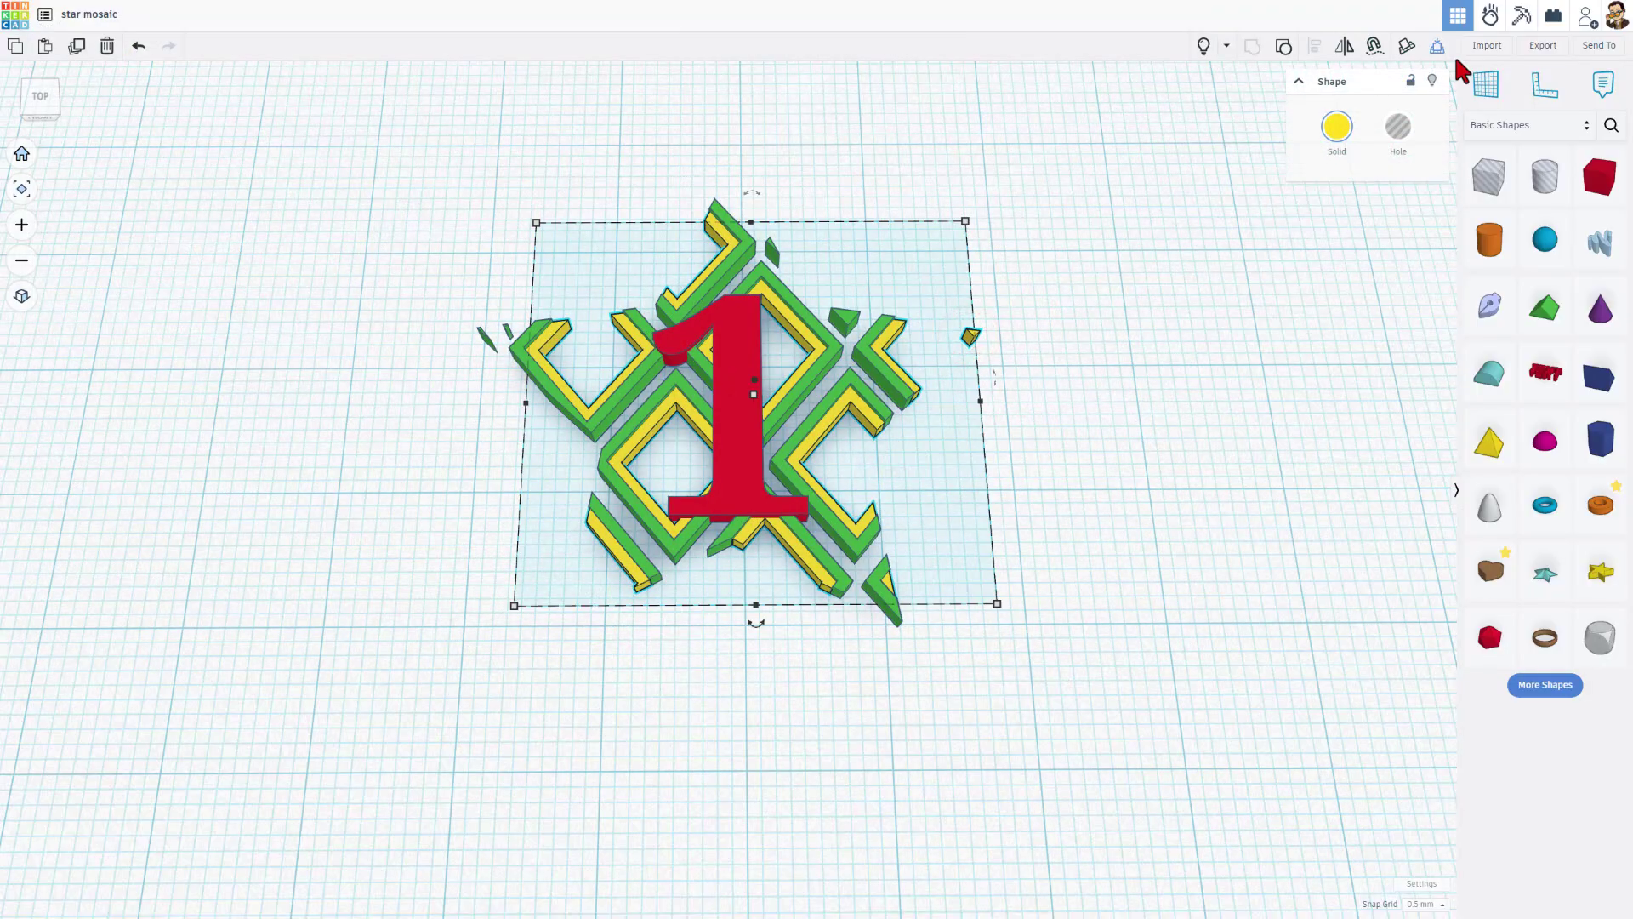
pyautogui.click(1542, 45)
pyautogui.click(881, 508)
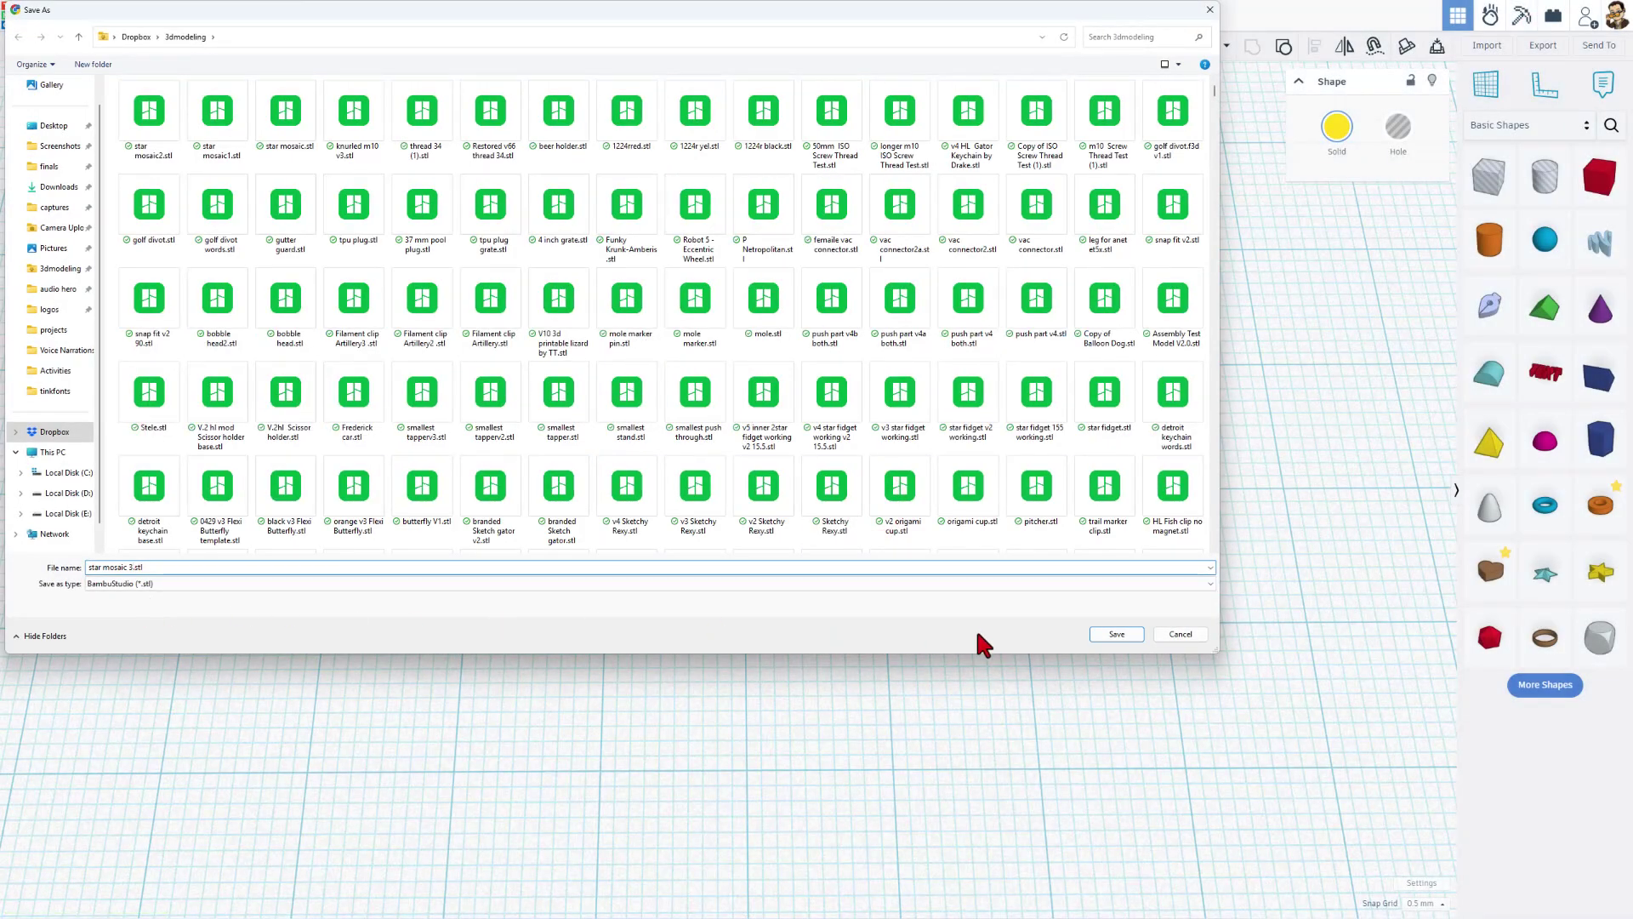
pyautogui.click(1116, 635)
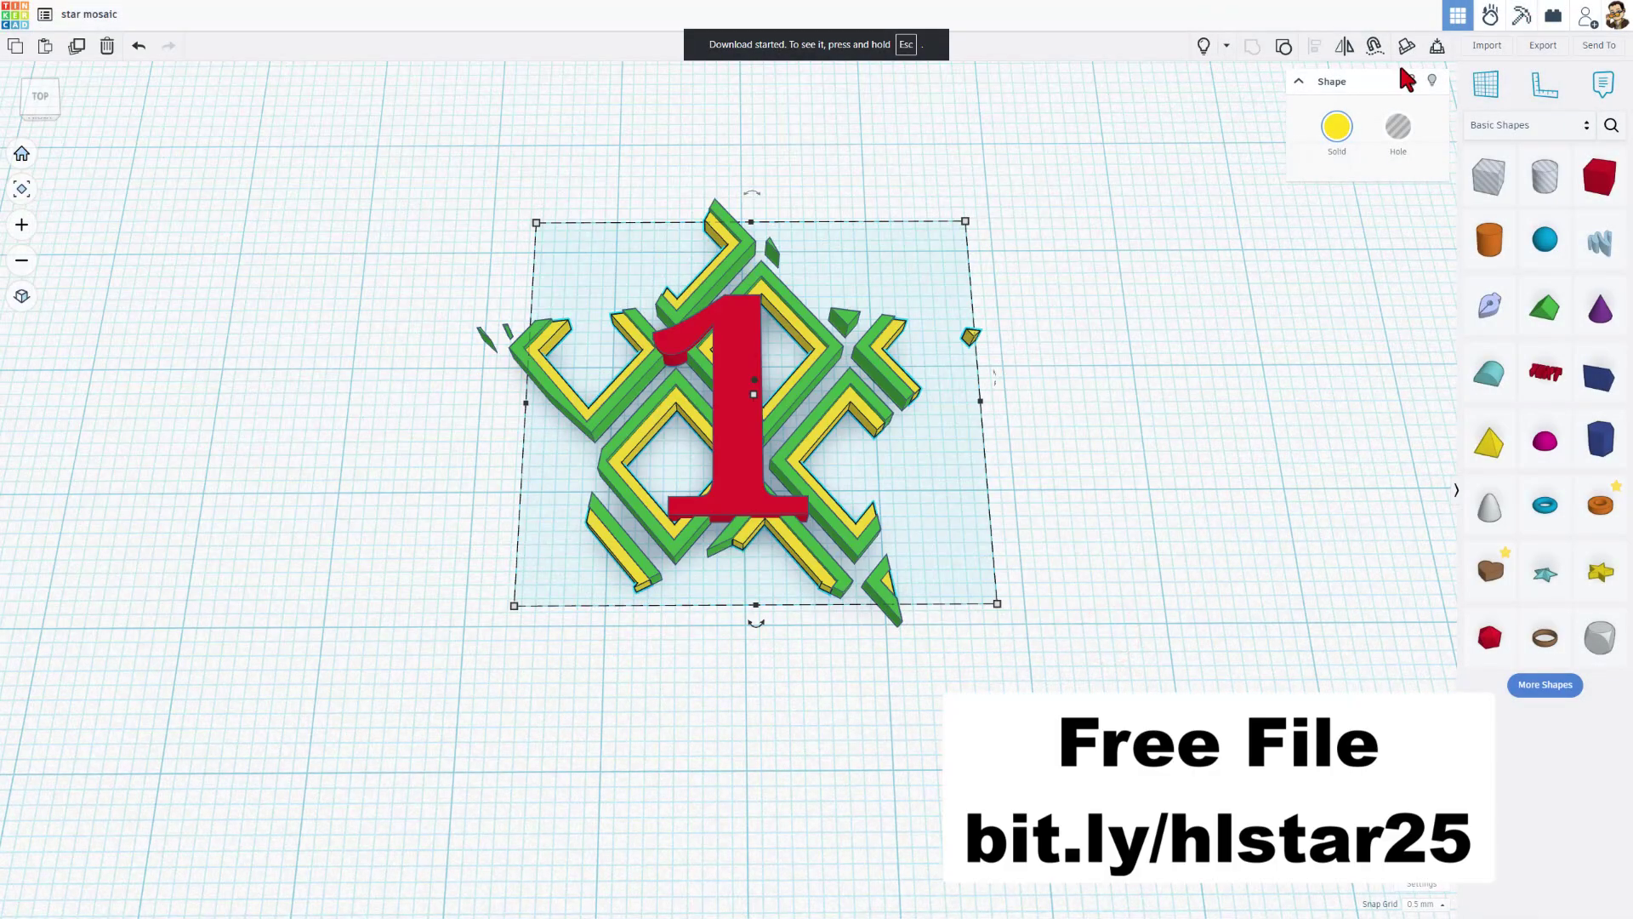
# - Hide the yellow pieces and export the green diamond outlines as star mosaic 4.stl
pyautogui.click(1431, 80)
pyautogui.click(871, 373)
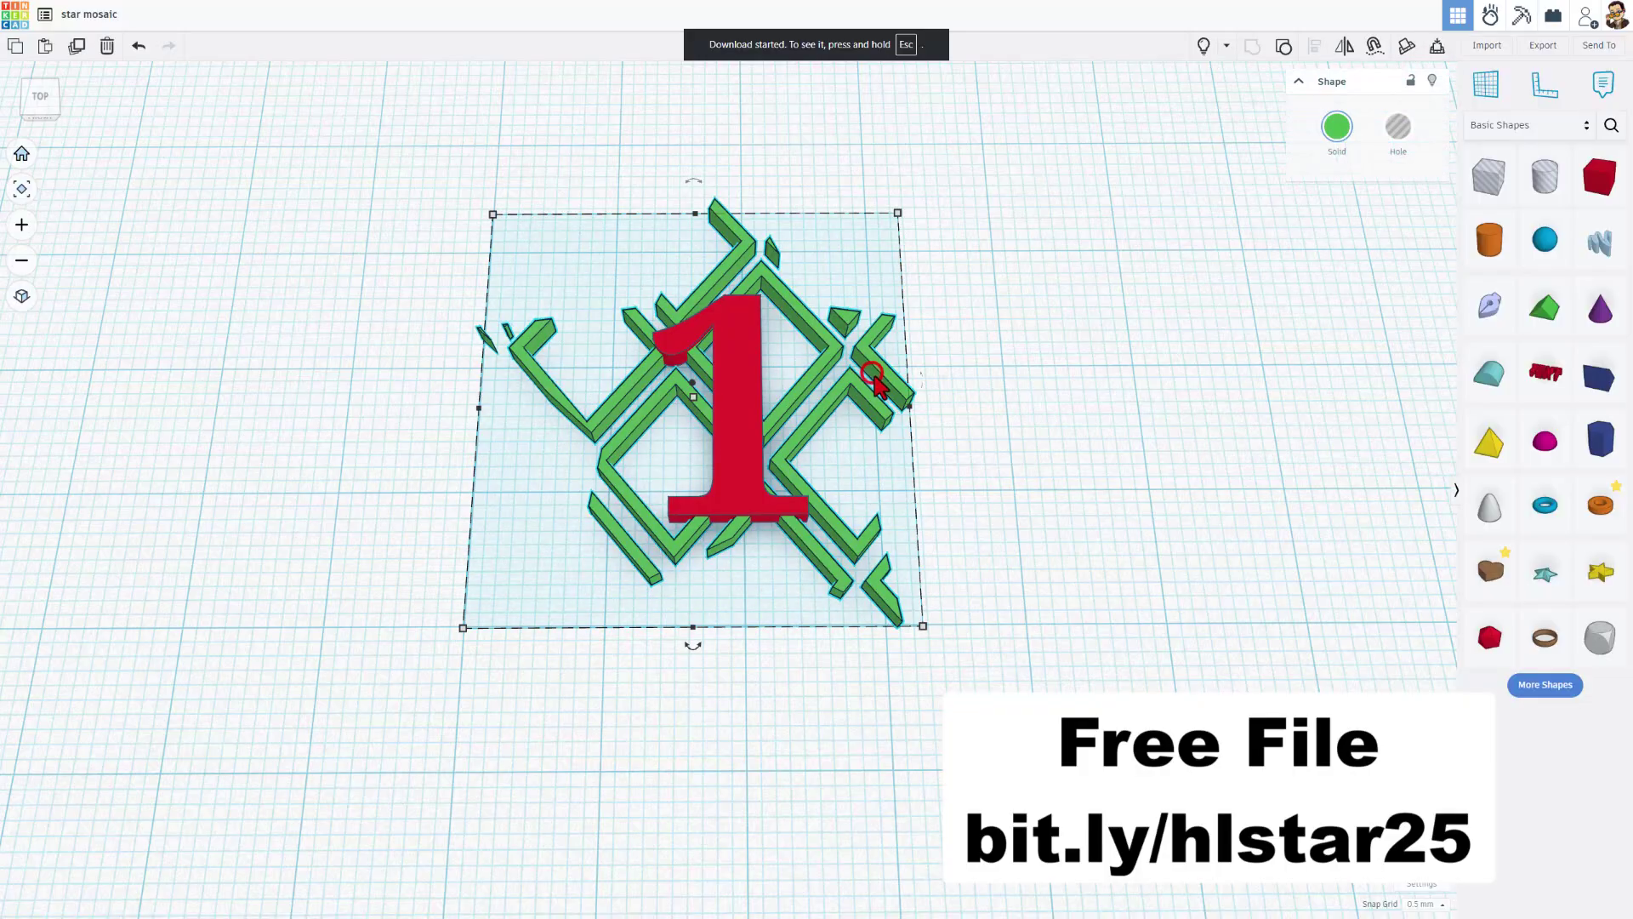
pyautogui.click(1532, 51)
pyautogui.click(893, 506)
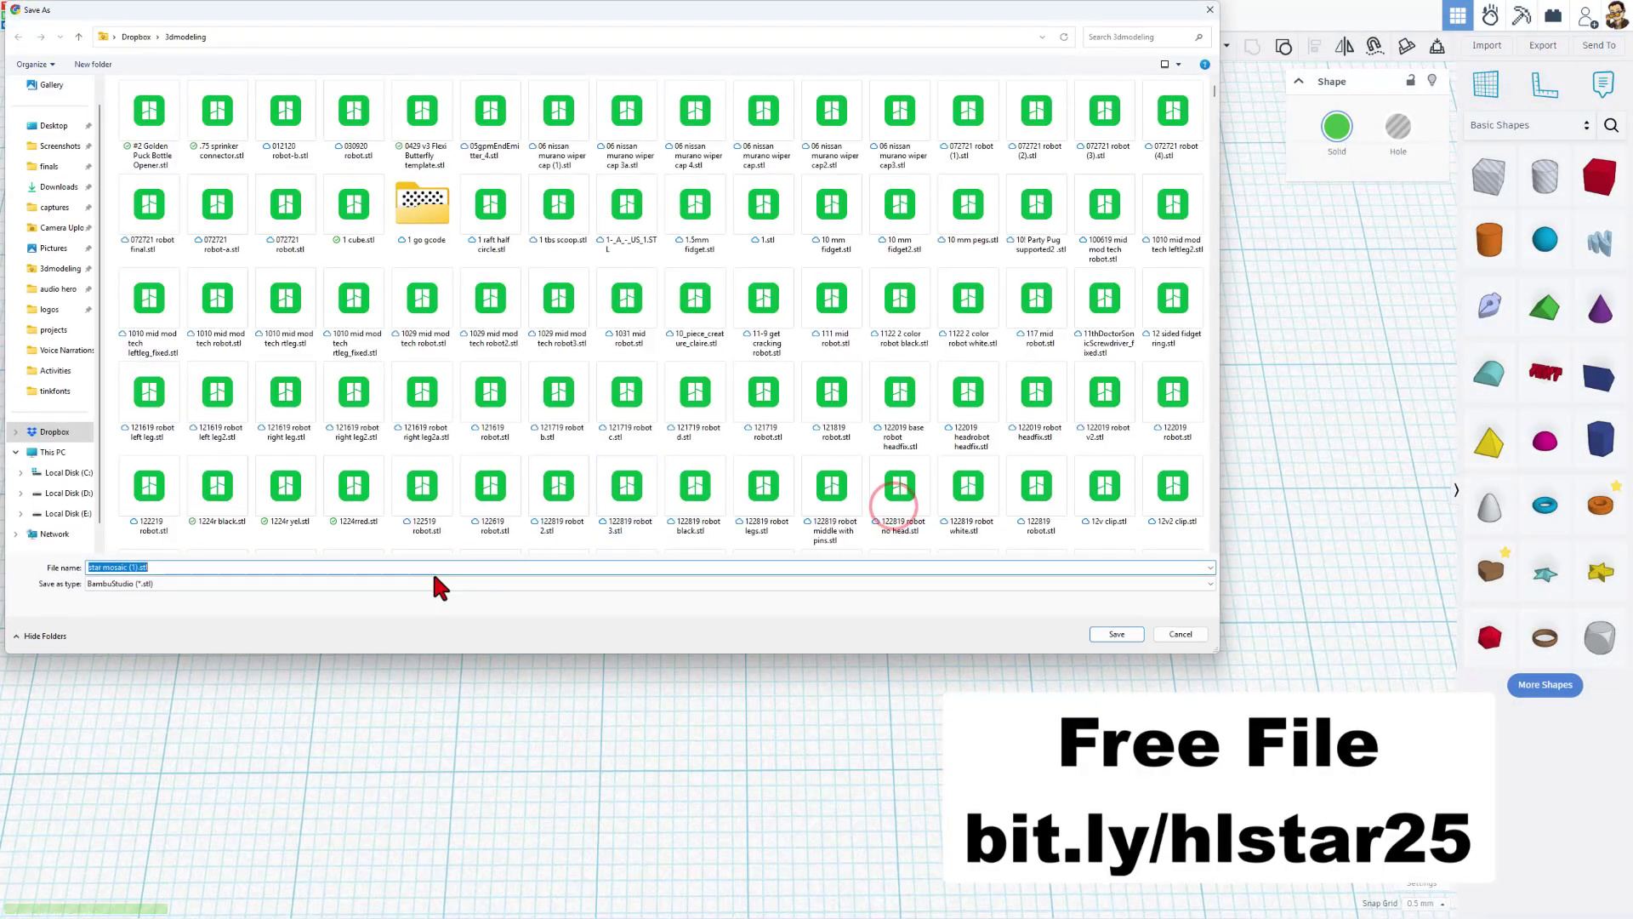
pyautogui.press('Delete')
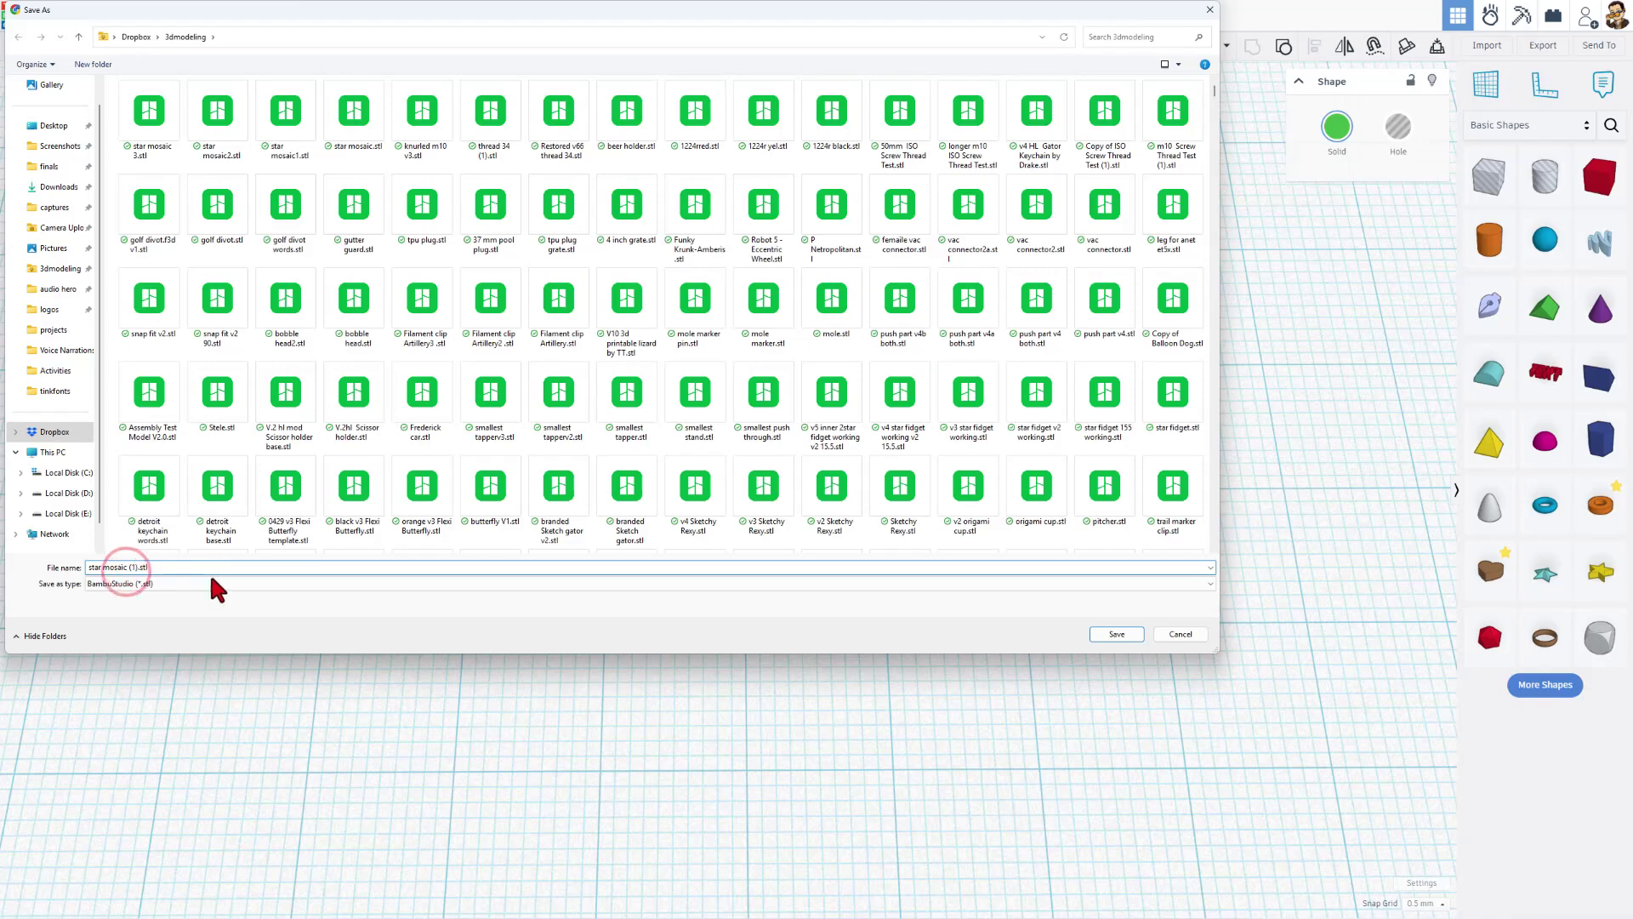
pyautogui.press('Delete')
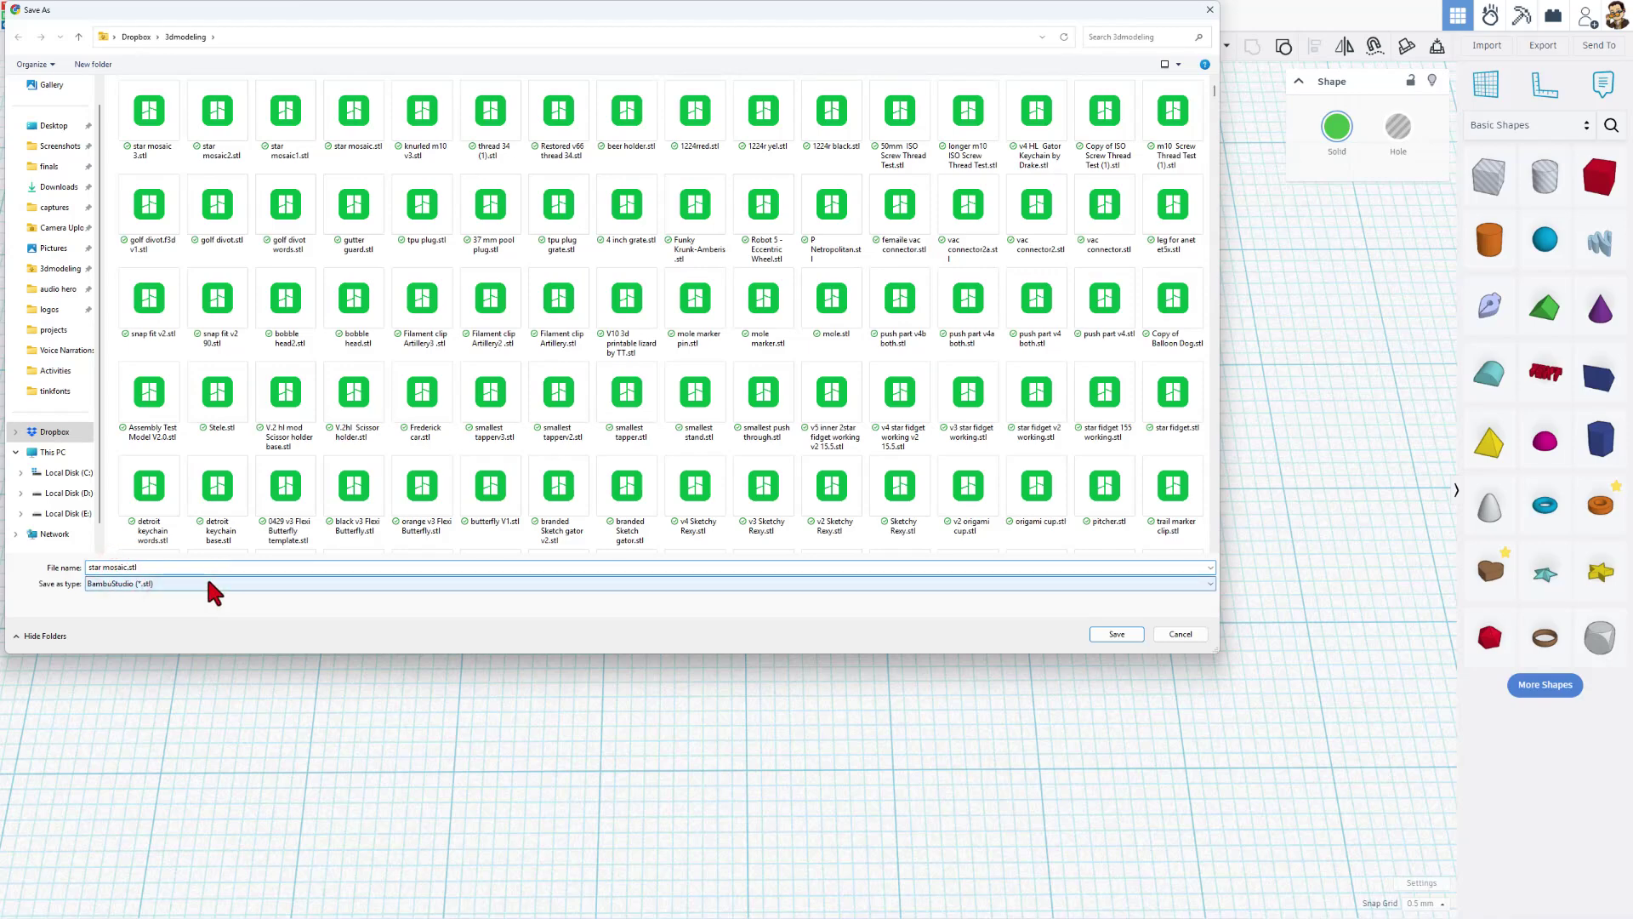
pyautogui.write('4')
pyautogui.click(1106, 638)
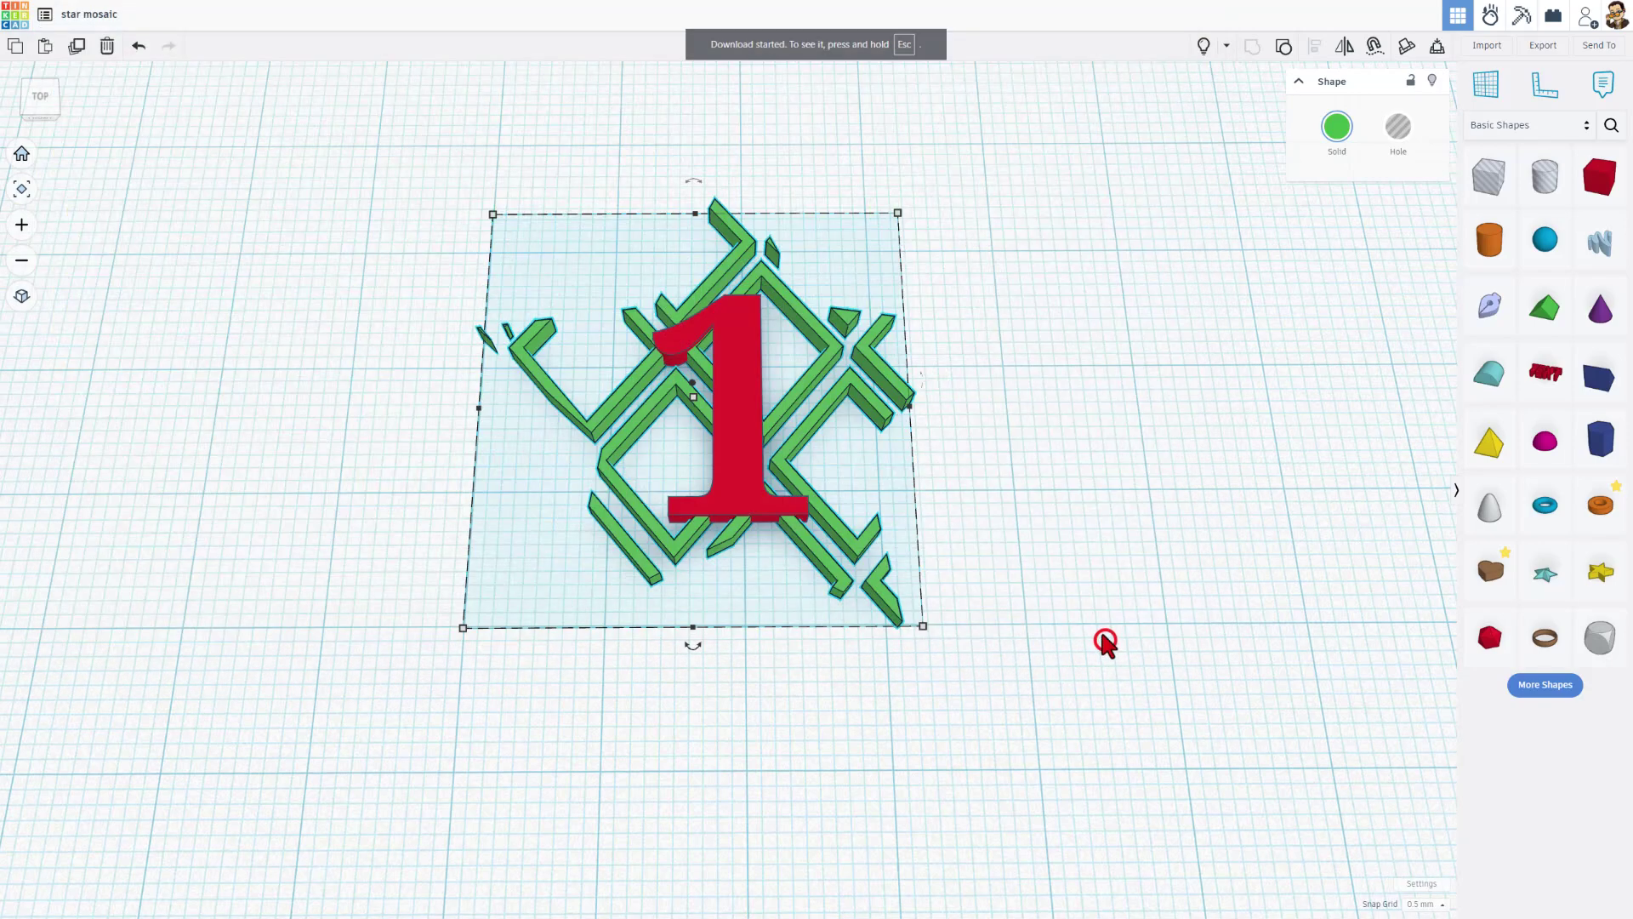
# - Hide the green outlines and export the red number 1 as star mosaic5.stl
pyautogui.click(1434, 81)
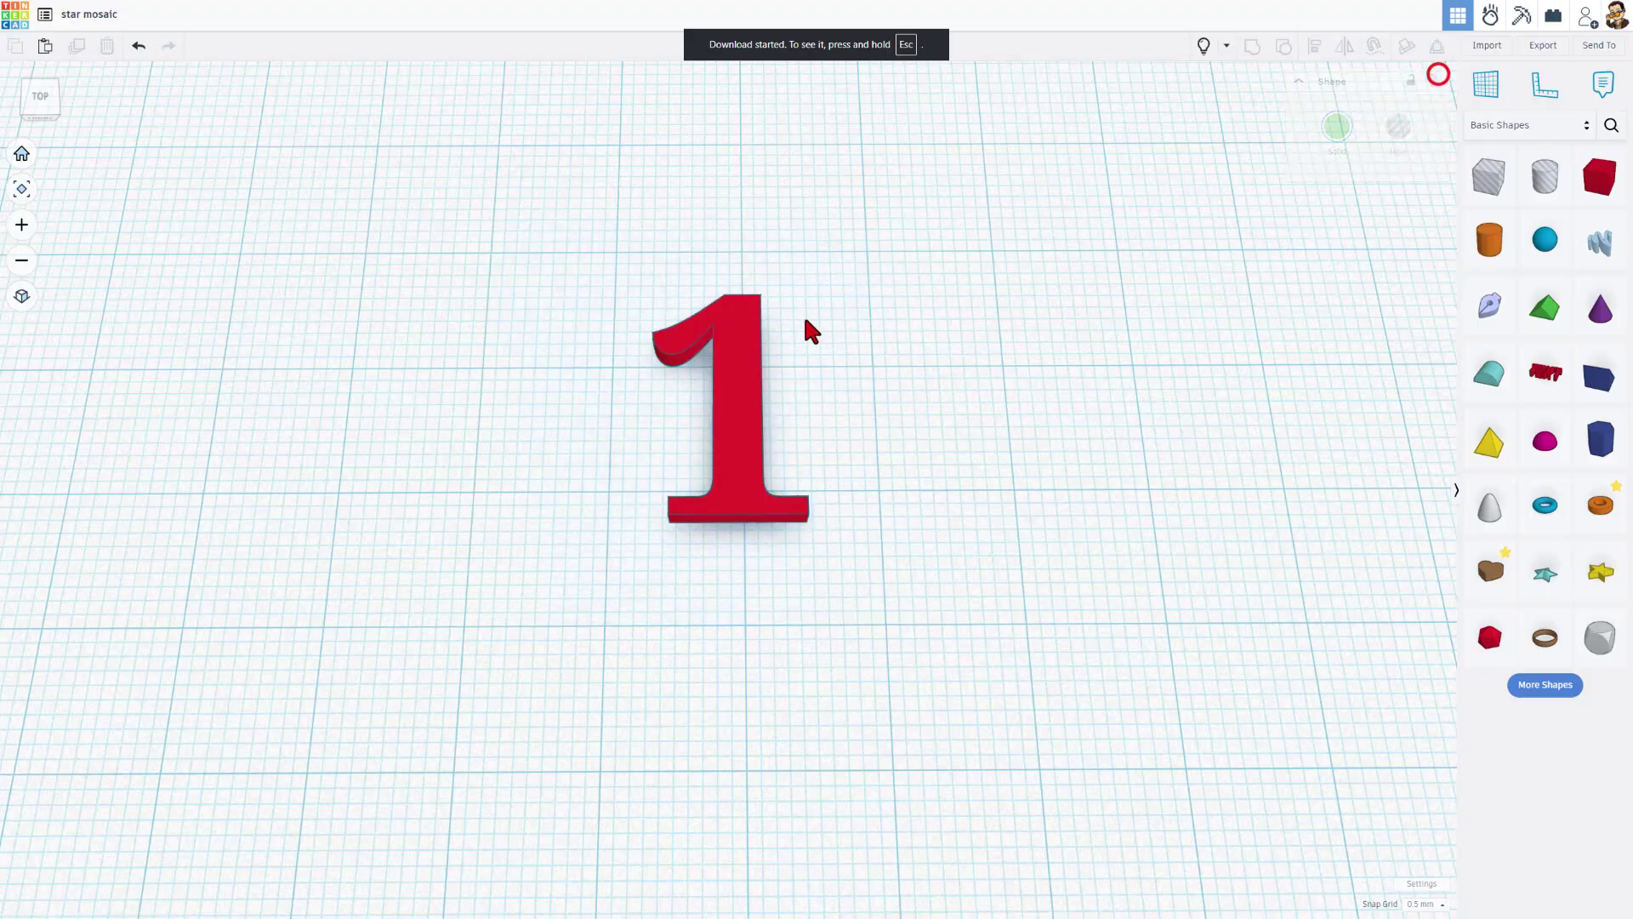
pyautogui.click(728, 402)
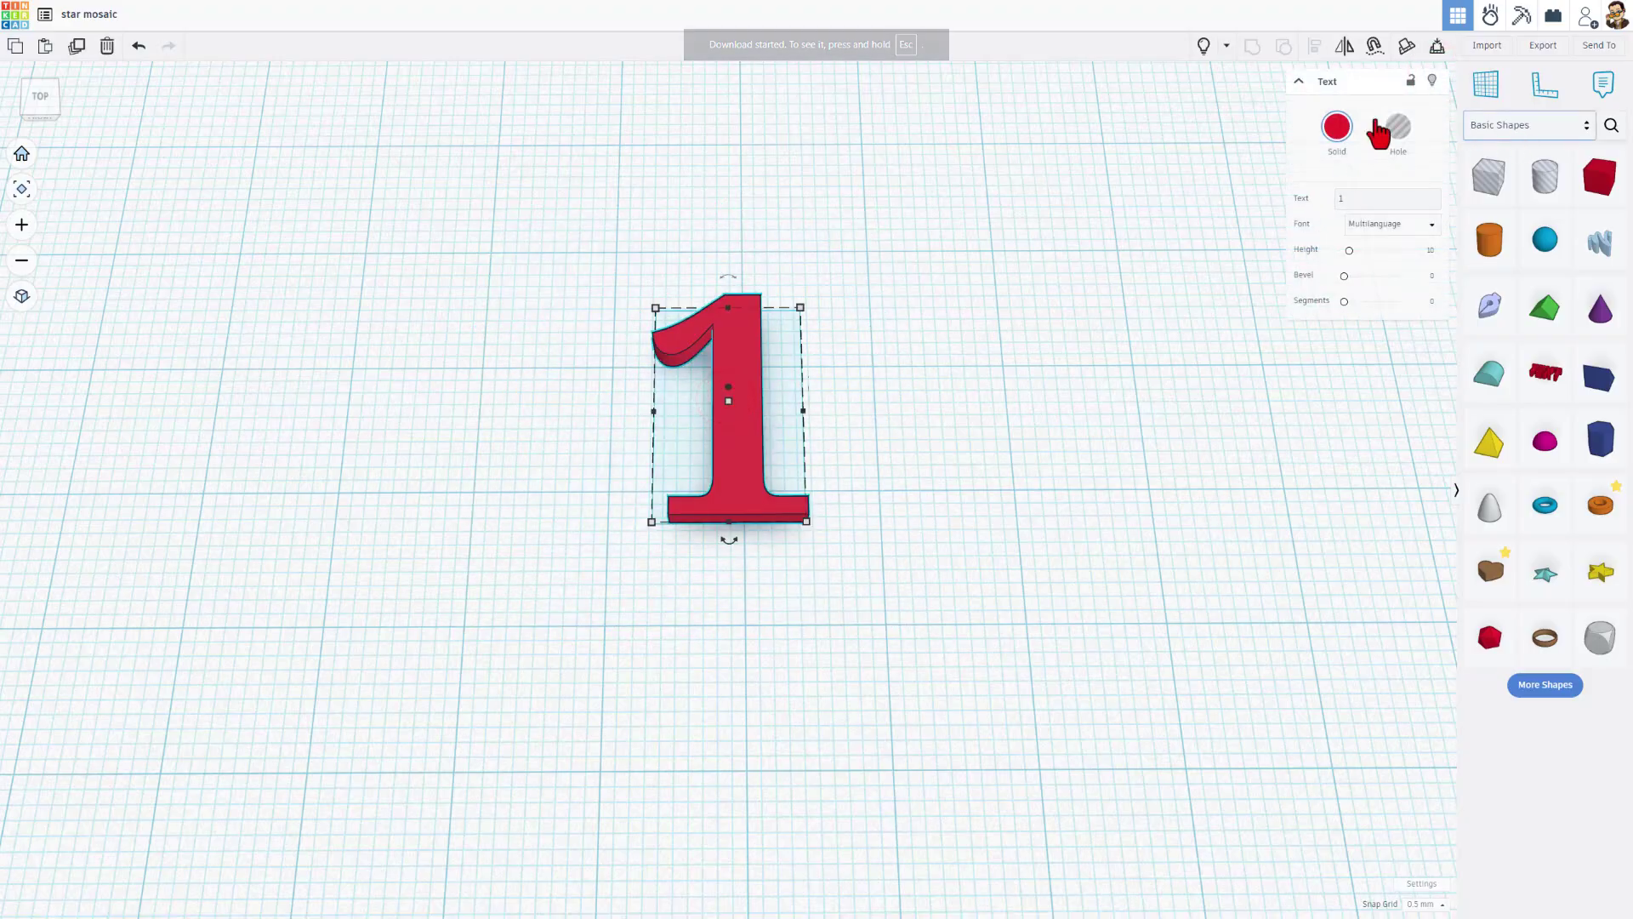
pyautogui.click(1531, 49)
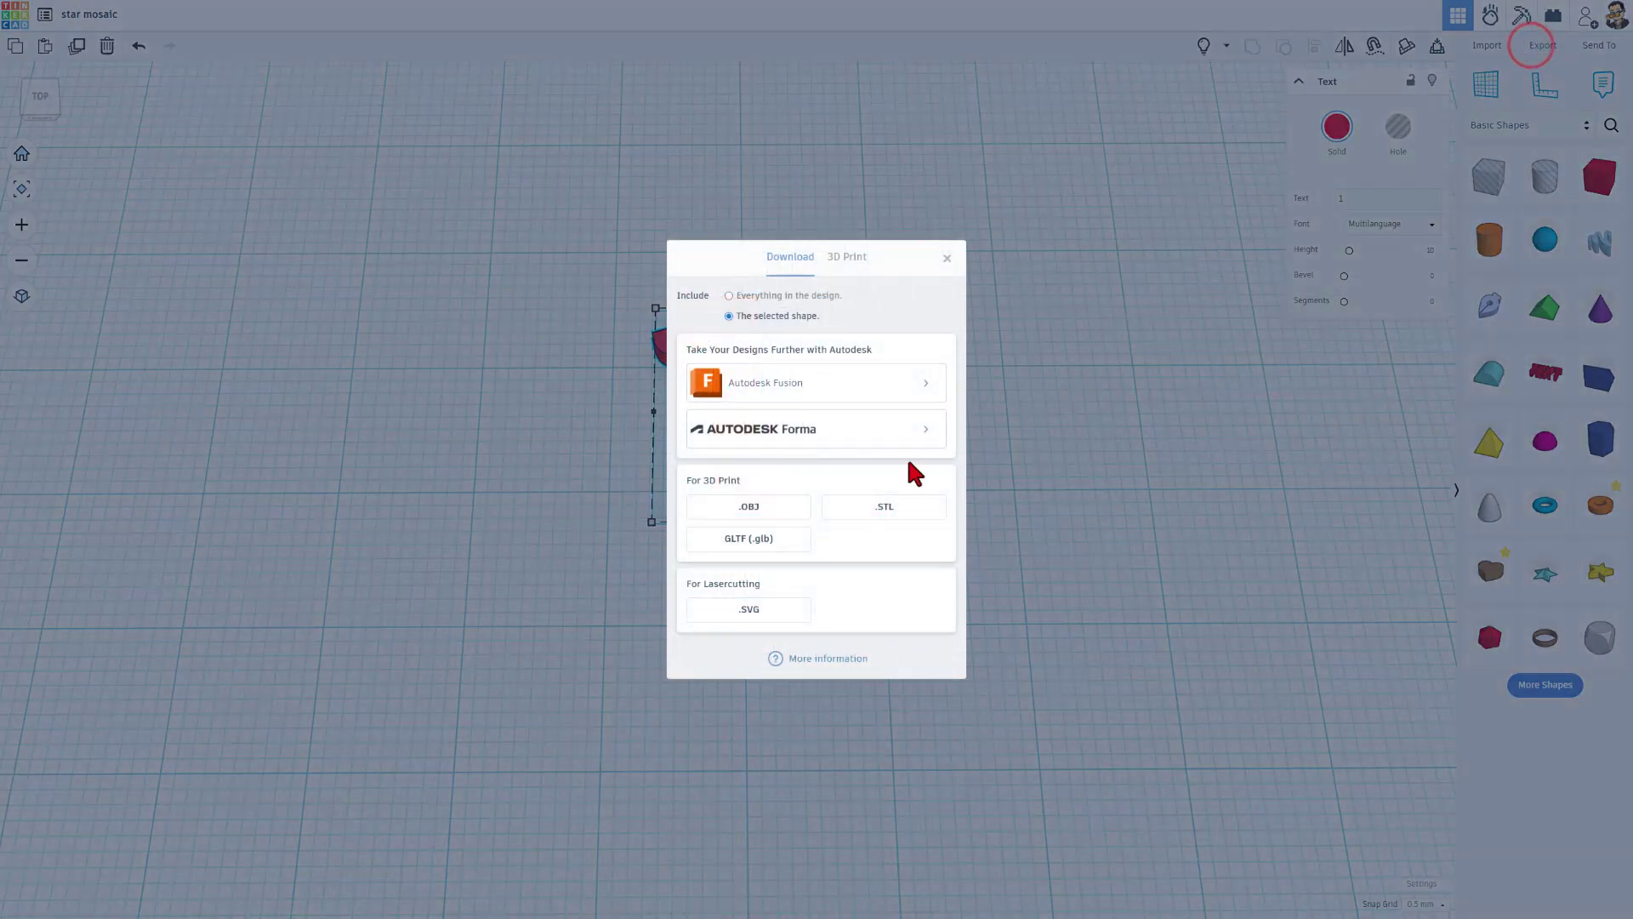
pyautogui.click(893, 505)
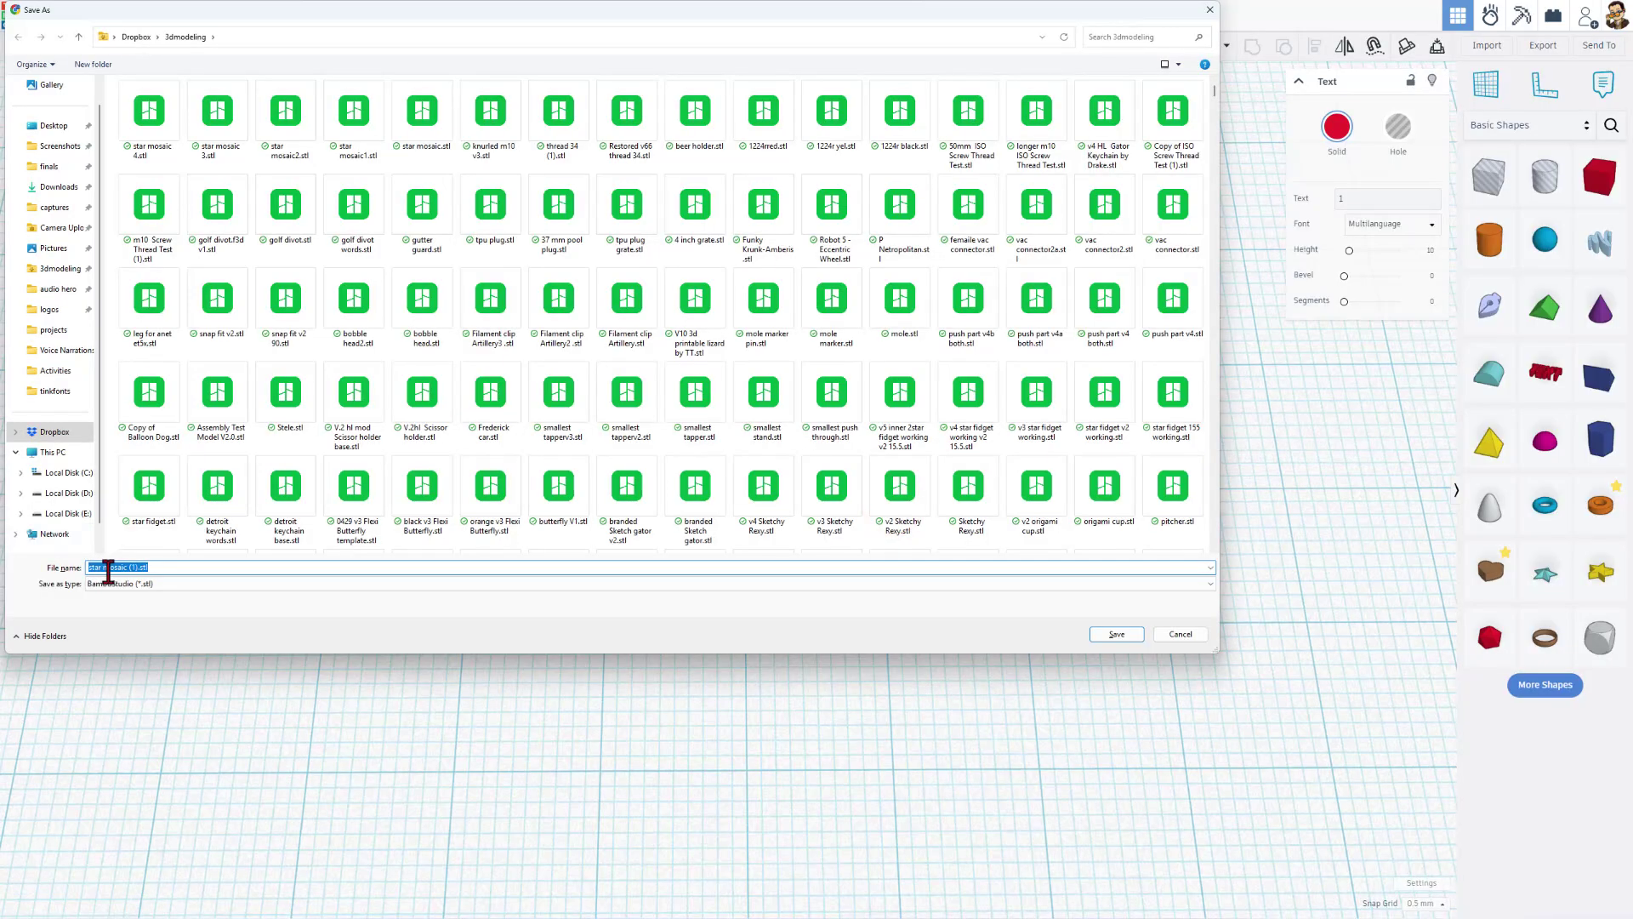
pyautogui.click(128, 568)
pyautogui.press('Delete')
pyautogui.press('Delete')
pyautogui.press('Delete')
pyautogui.press('Delete')
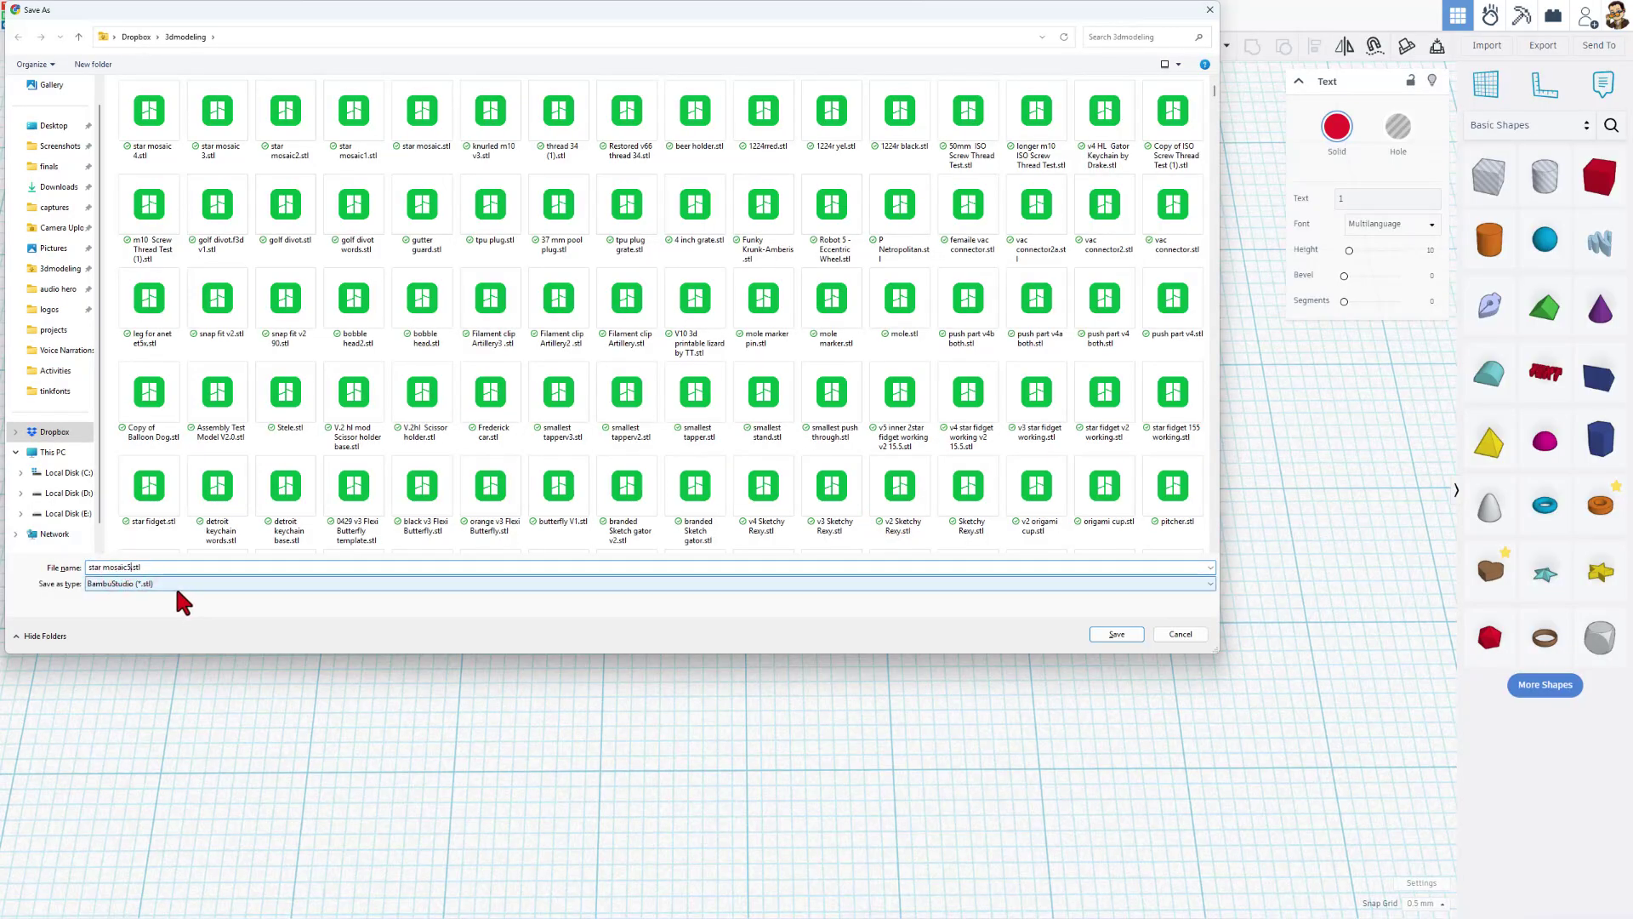
pyautogui.click(1115, 636)
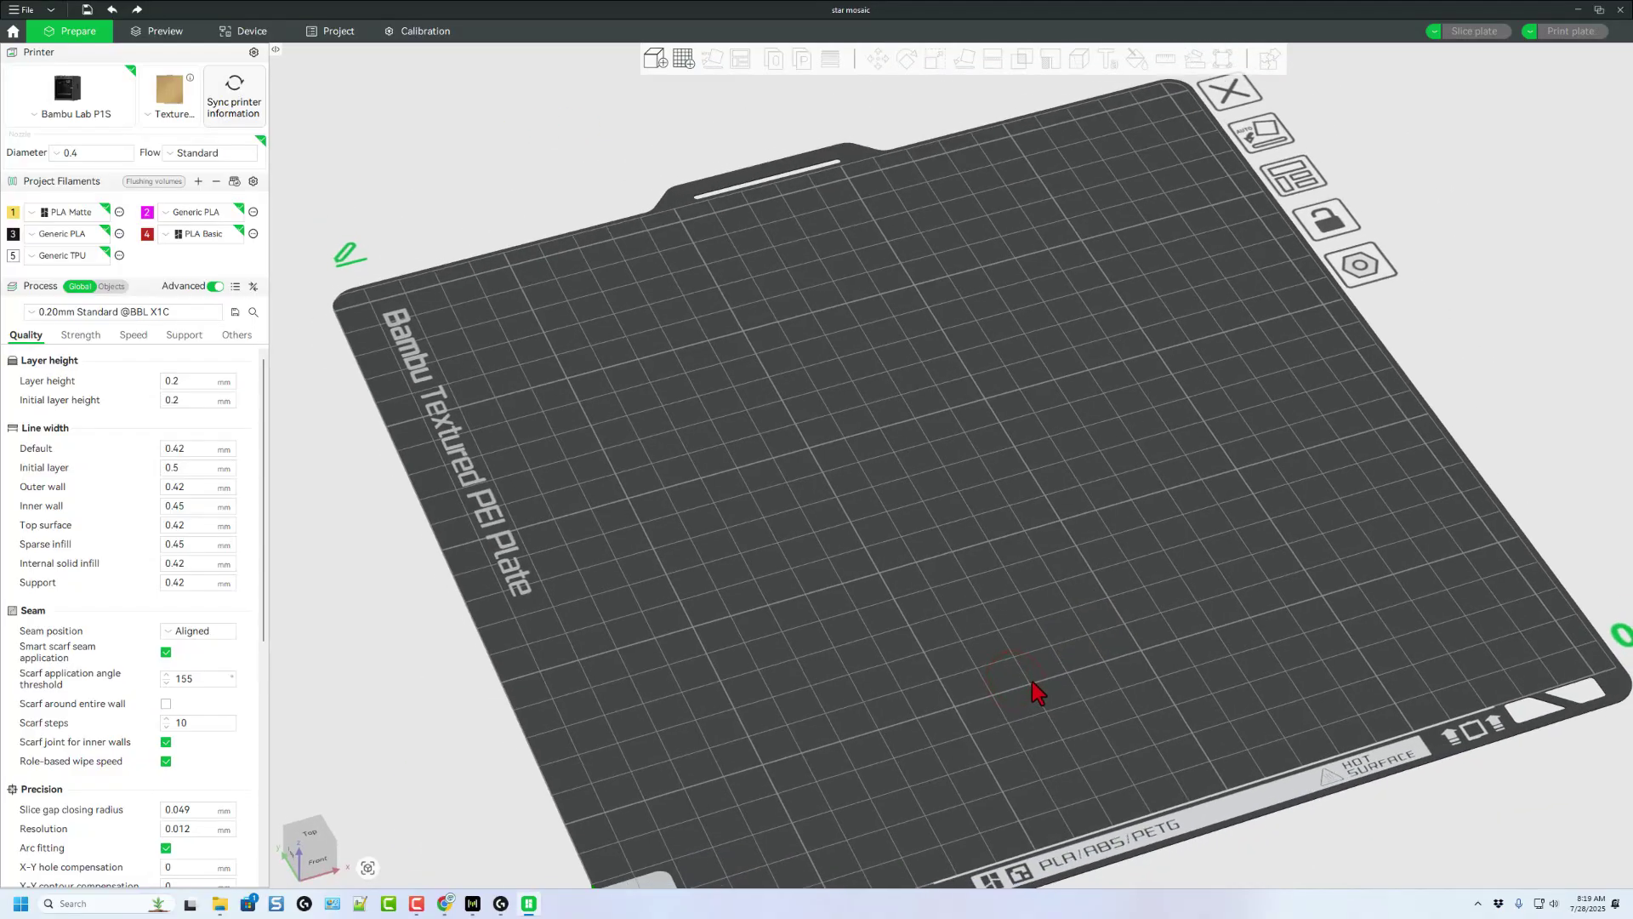
# - In Bambu Studio, import the five numbered star mosaic STL files from the 3dmodeling folder as a single object with multiple parts
pyautogui.click(653, 58)
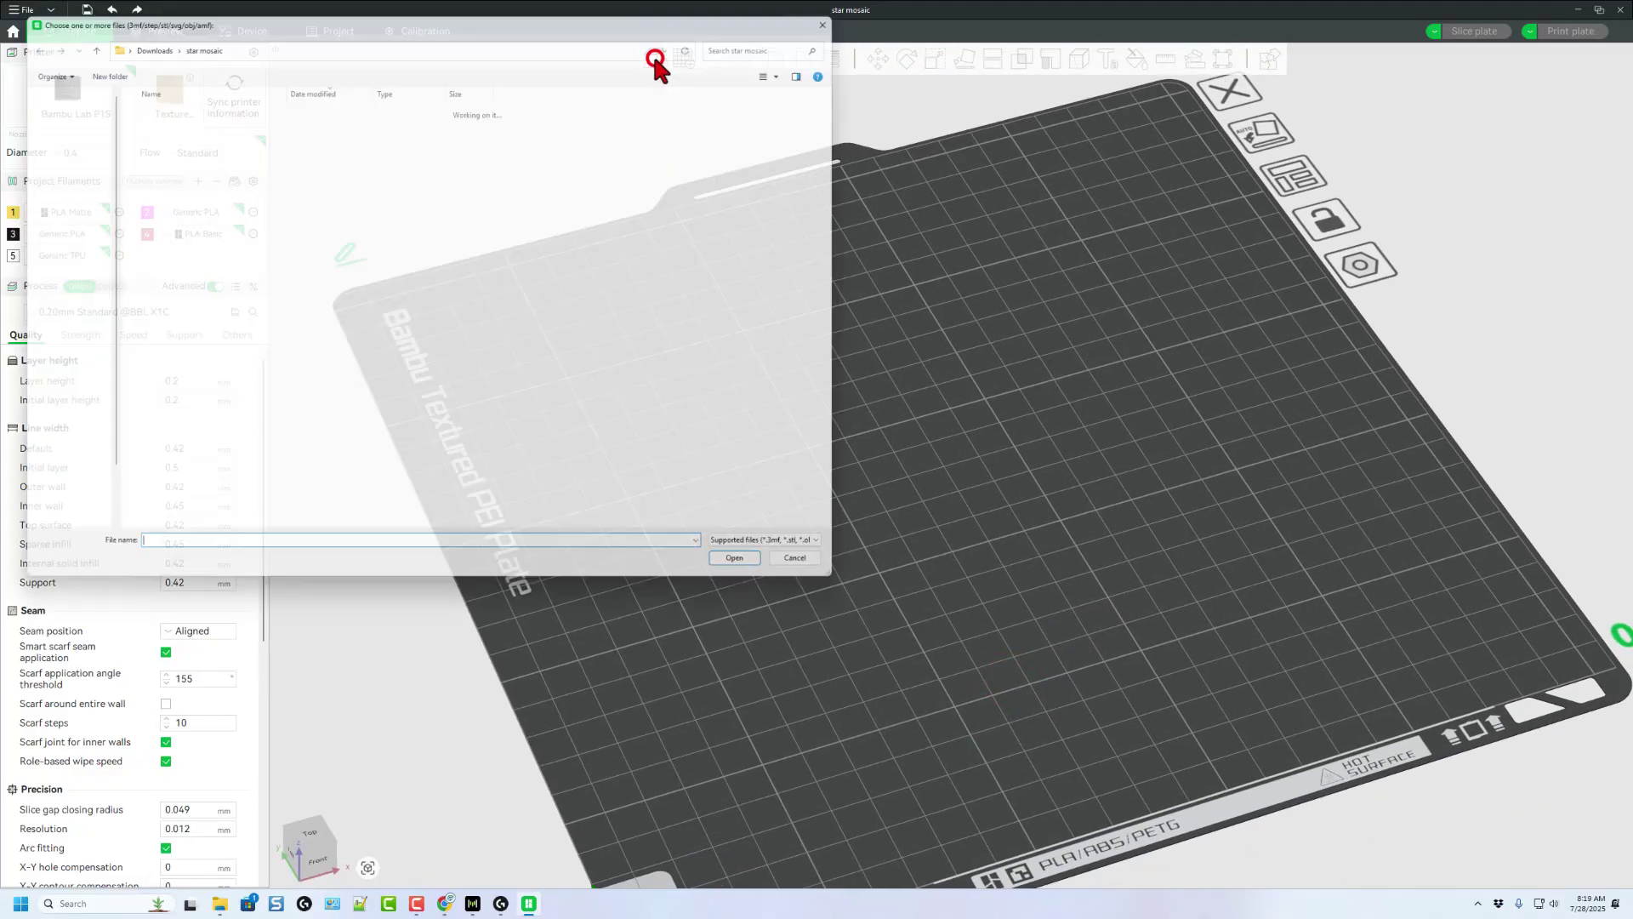
pyautogui.click(60, 292)
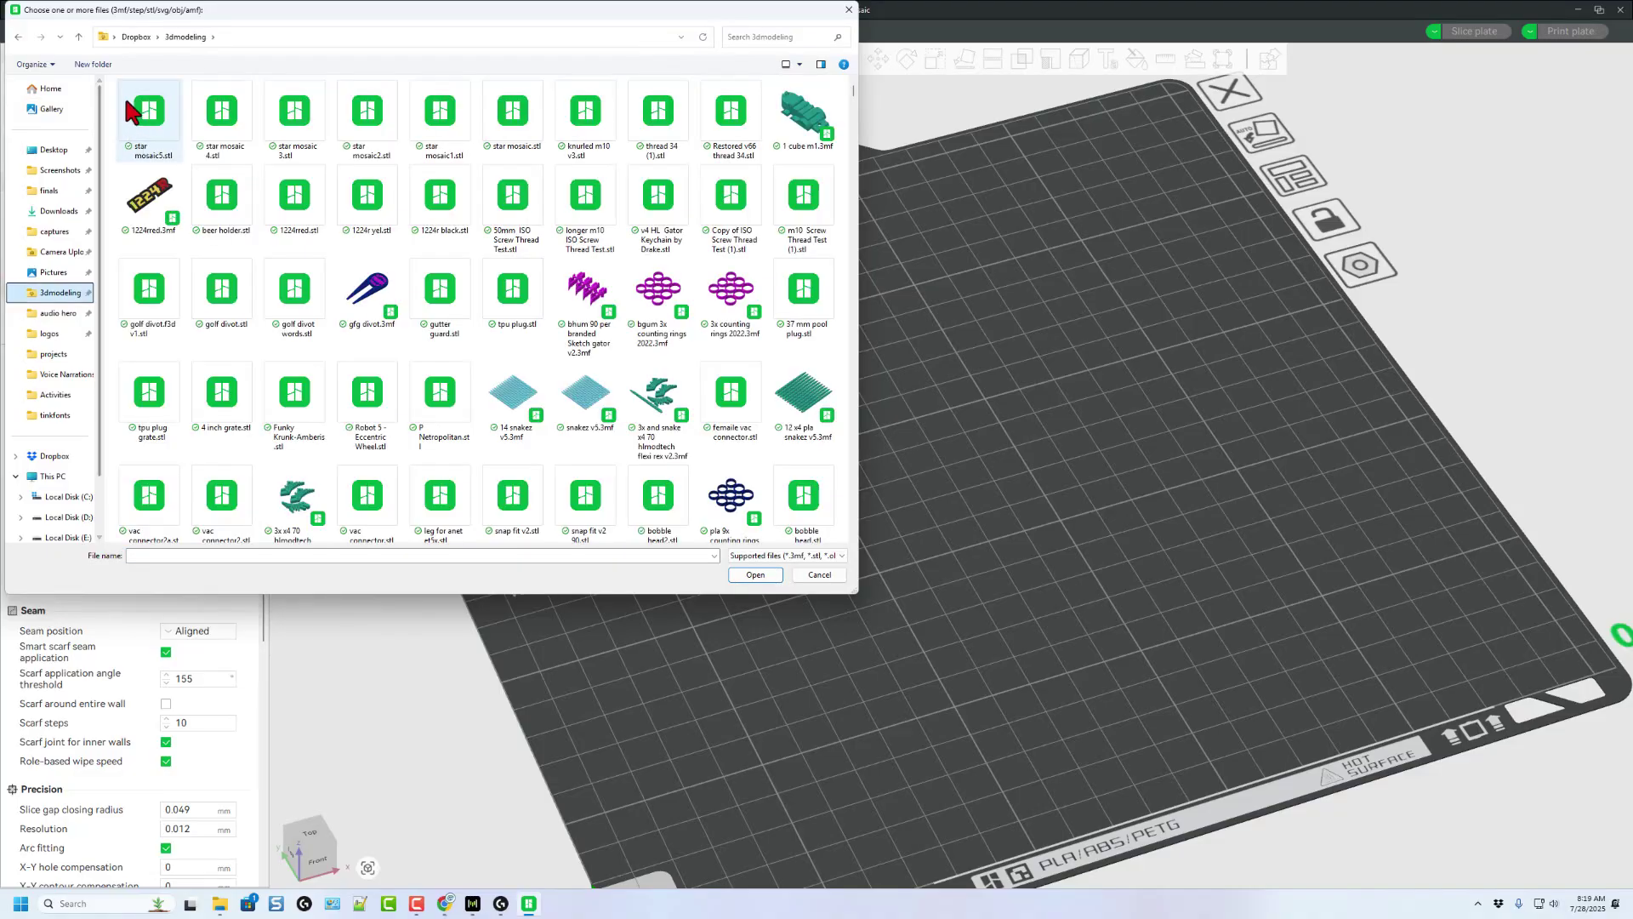
pyautogui.moveTo(109, 97); pyautogui.dragTo(442, 131)
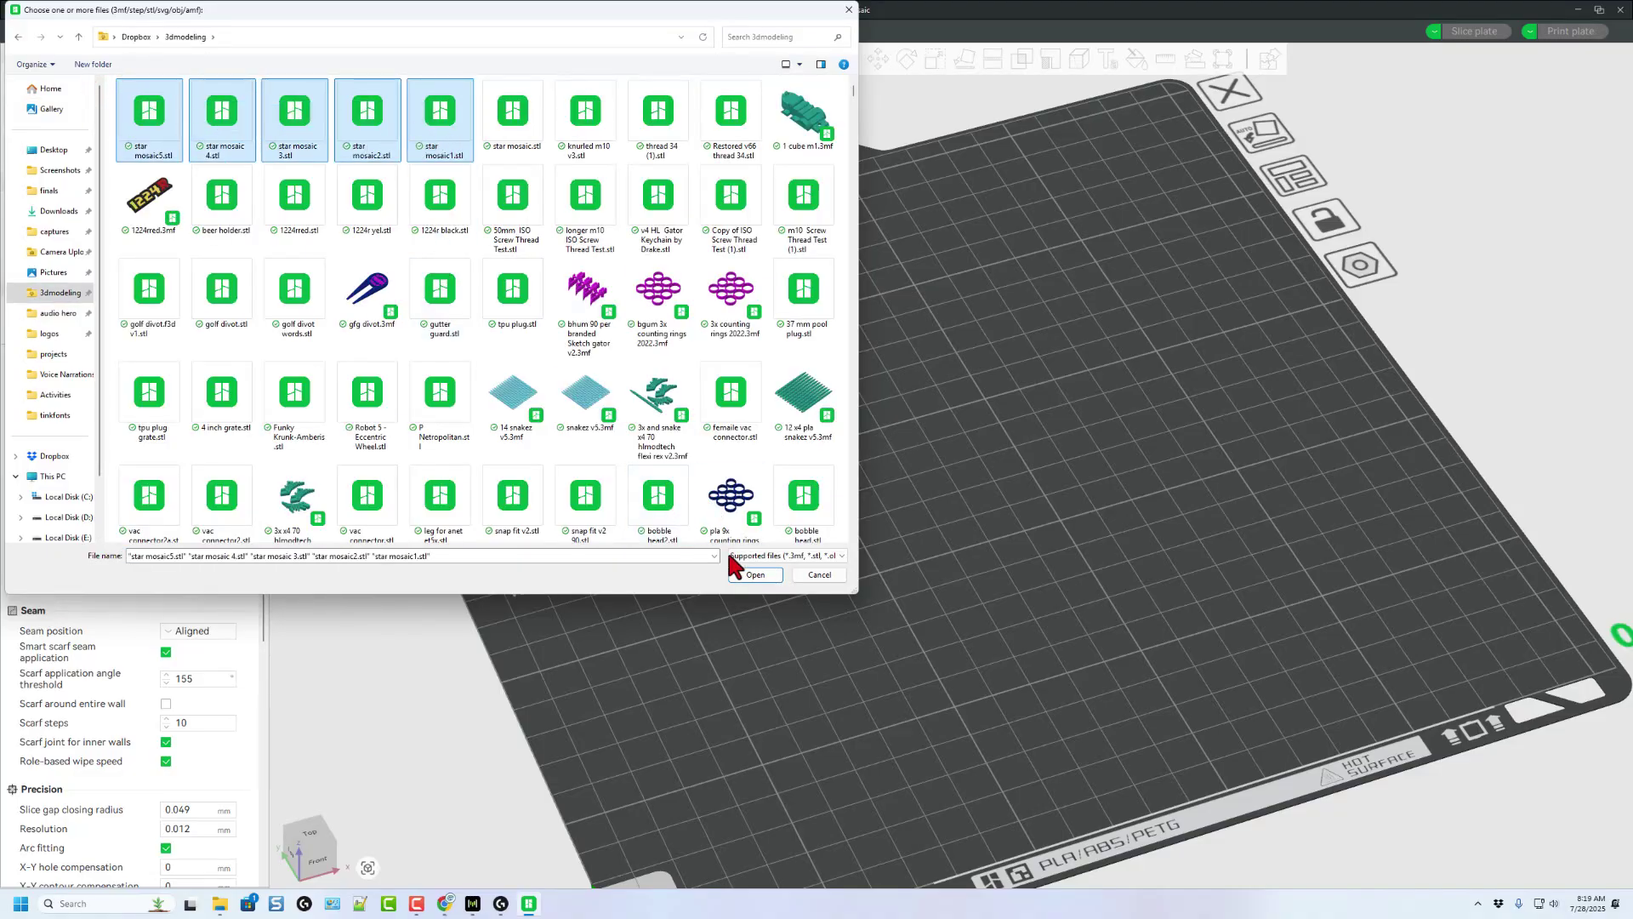
pyautogui.click(754, 573)
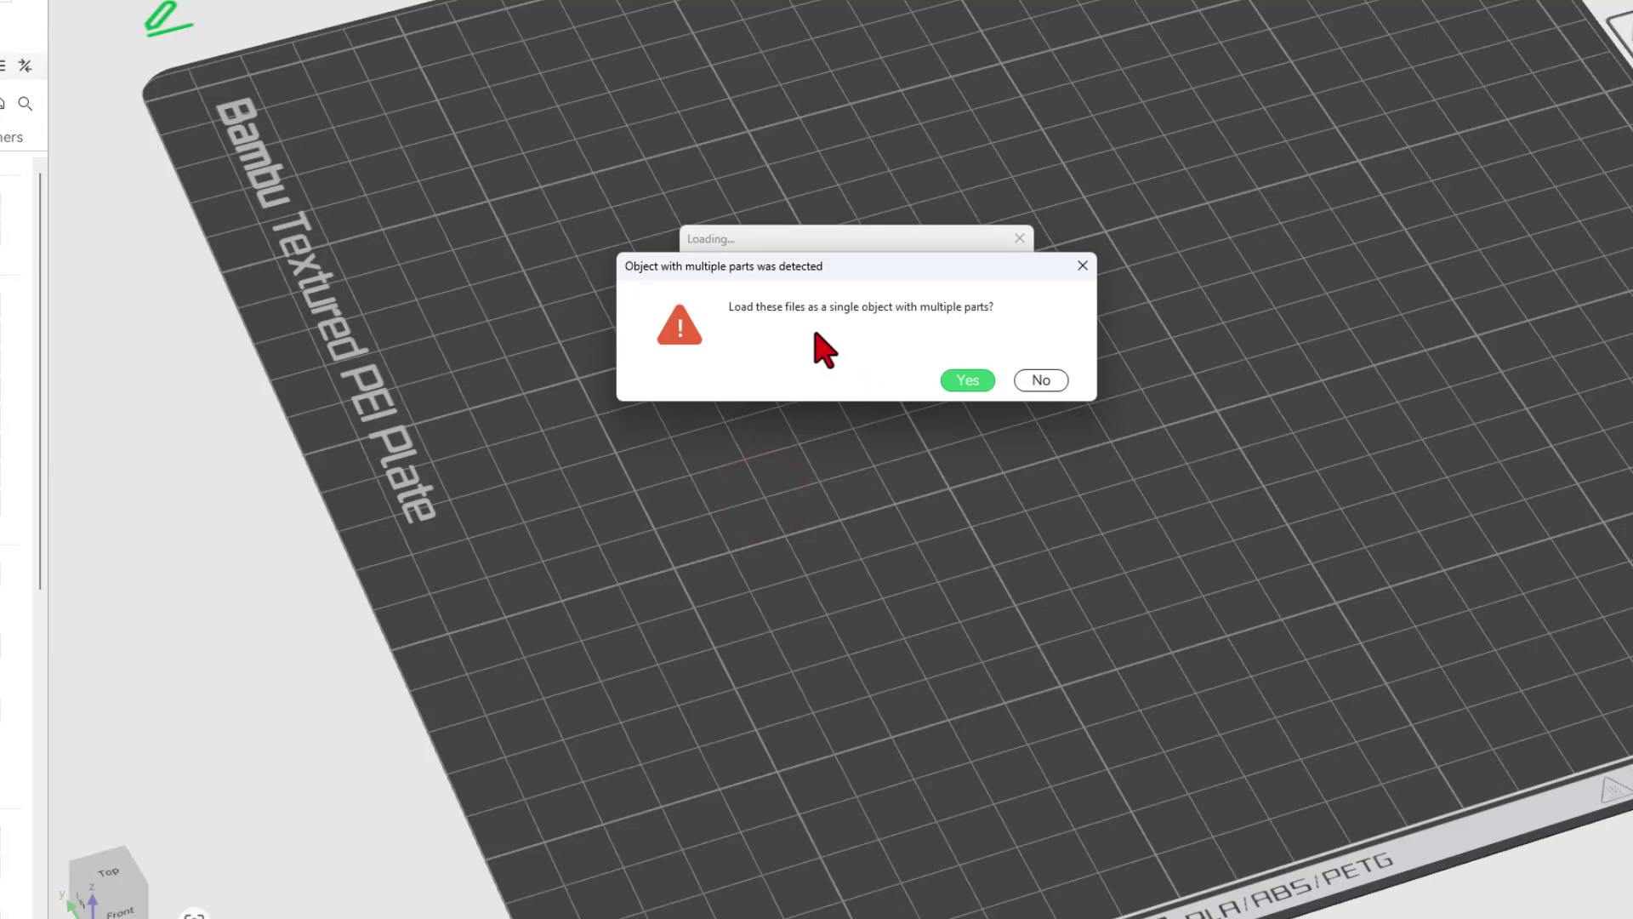
pyautogui.click(946, 389)
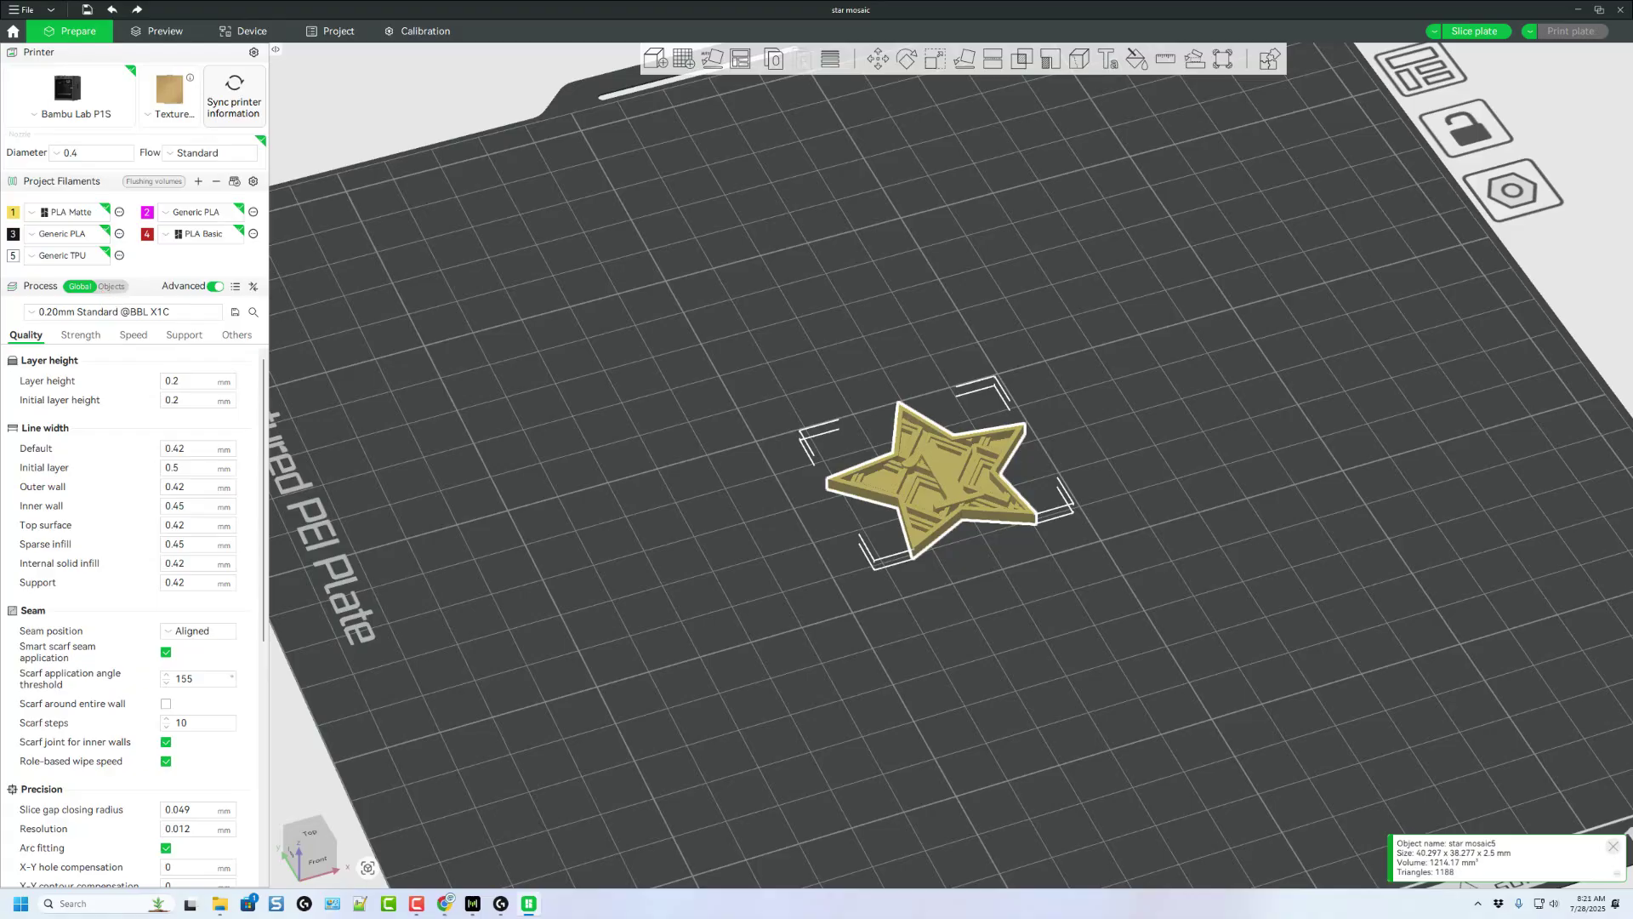
# - Check the filaments loaded in the printer, assign filament 2 to star mosaic5.stl and filament 4 to star mosaic 4.stl, and synchronize filaments with the AMS
pyautogui.click(247, 31)
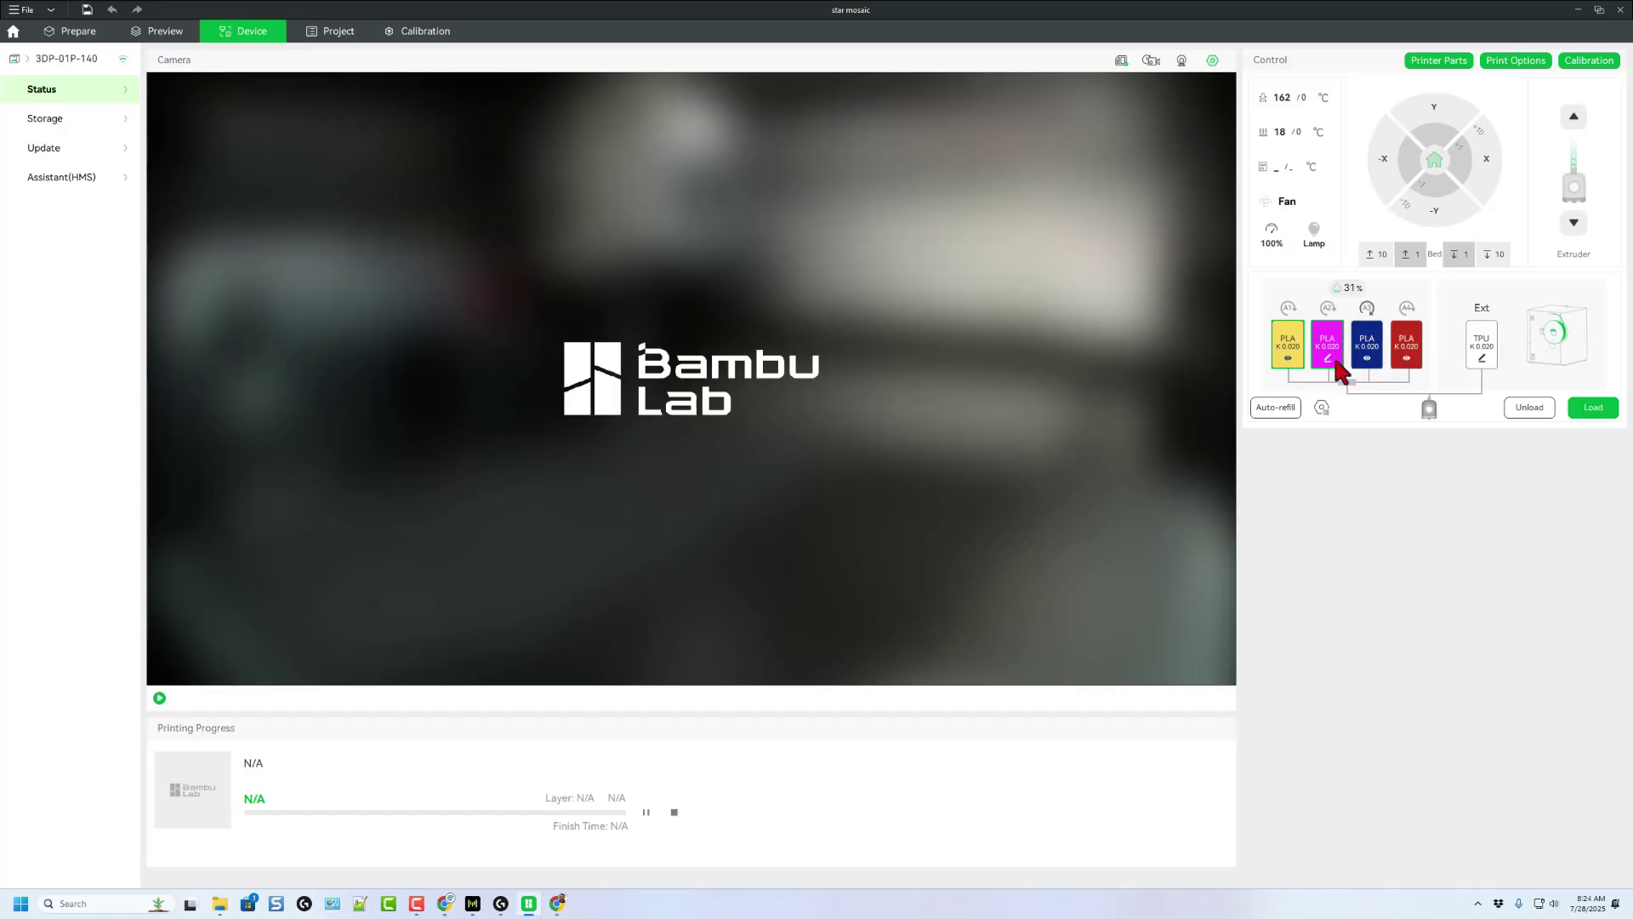
pyautogui.click(88, 38)
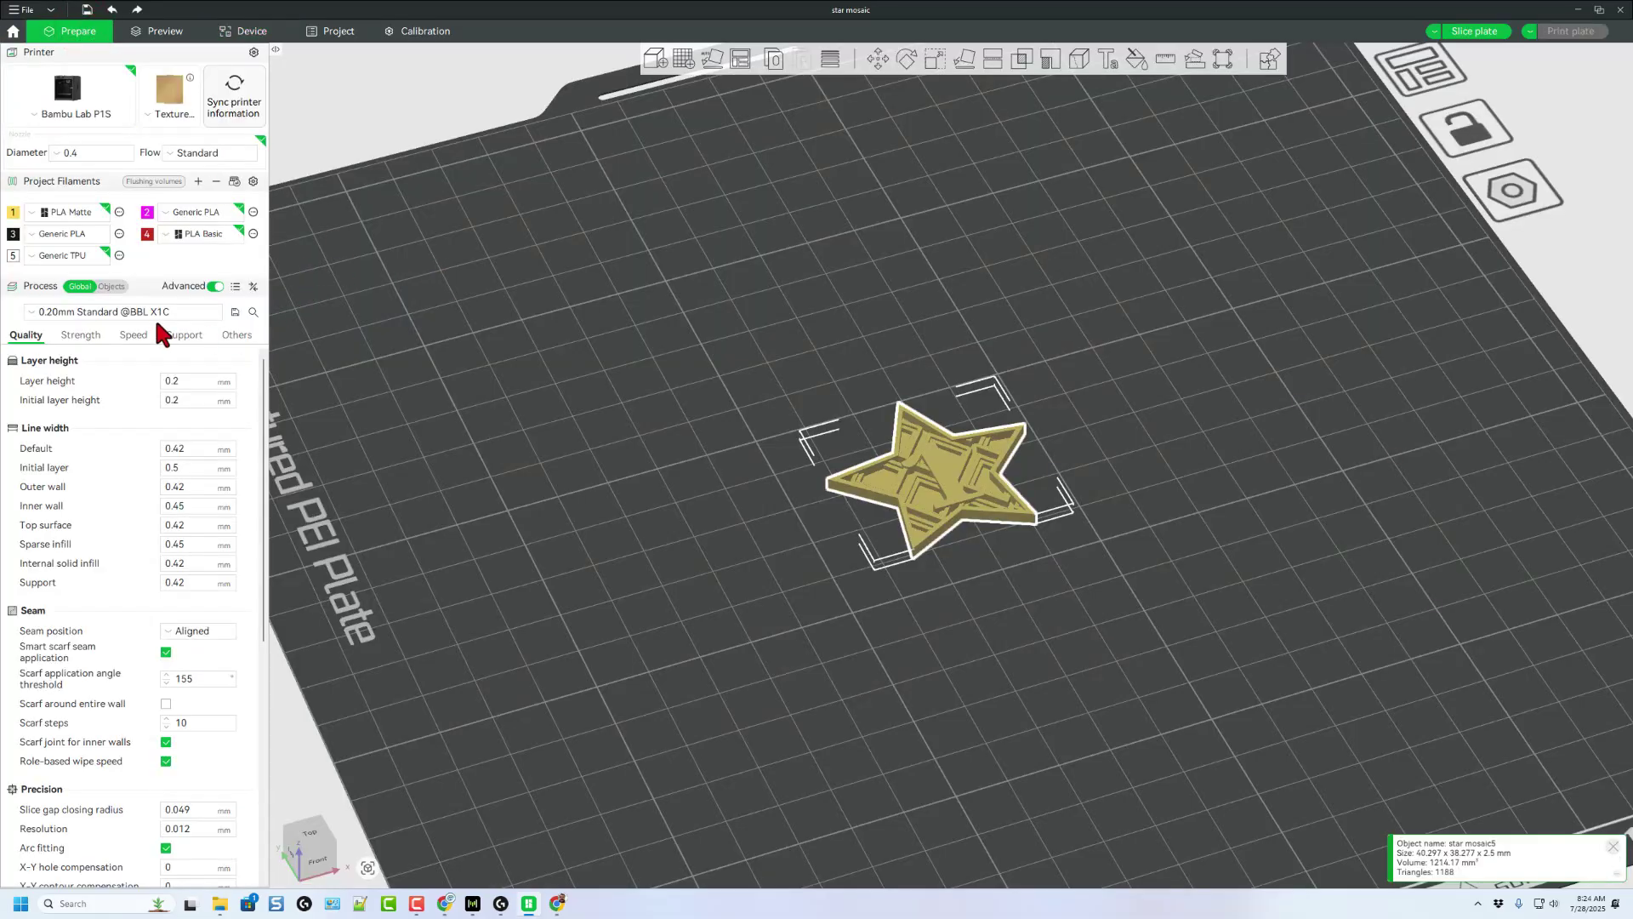
pyautogui.click(109, 287)
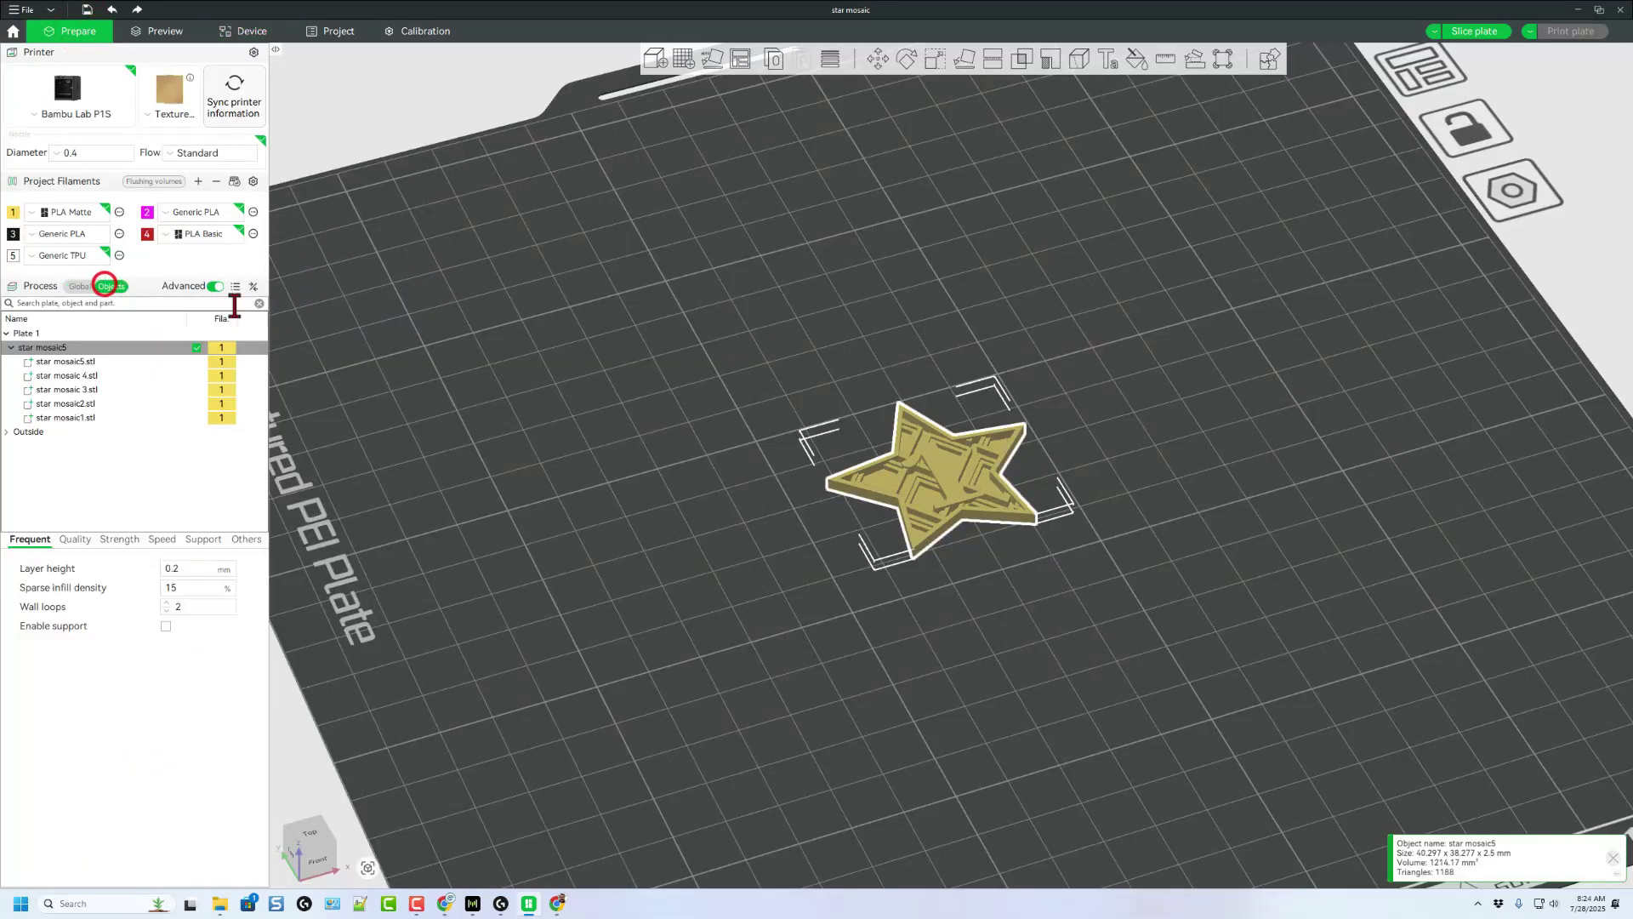
pyautogui.click(221, 362)
pyautogui.click(219, 403)
pyautogui.click(221, 375)
pyautogui.click(223, 458)
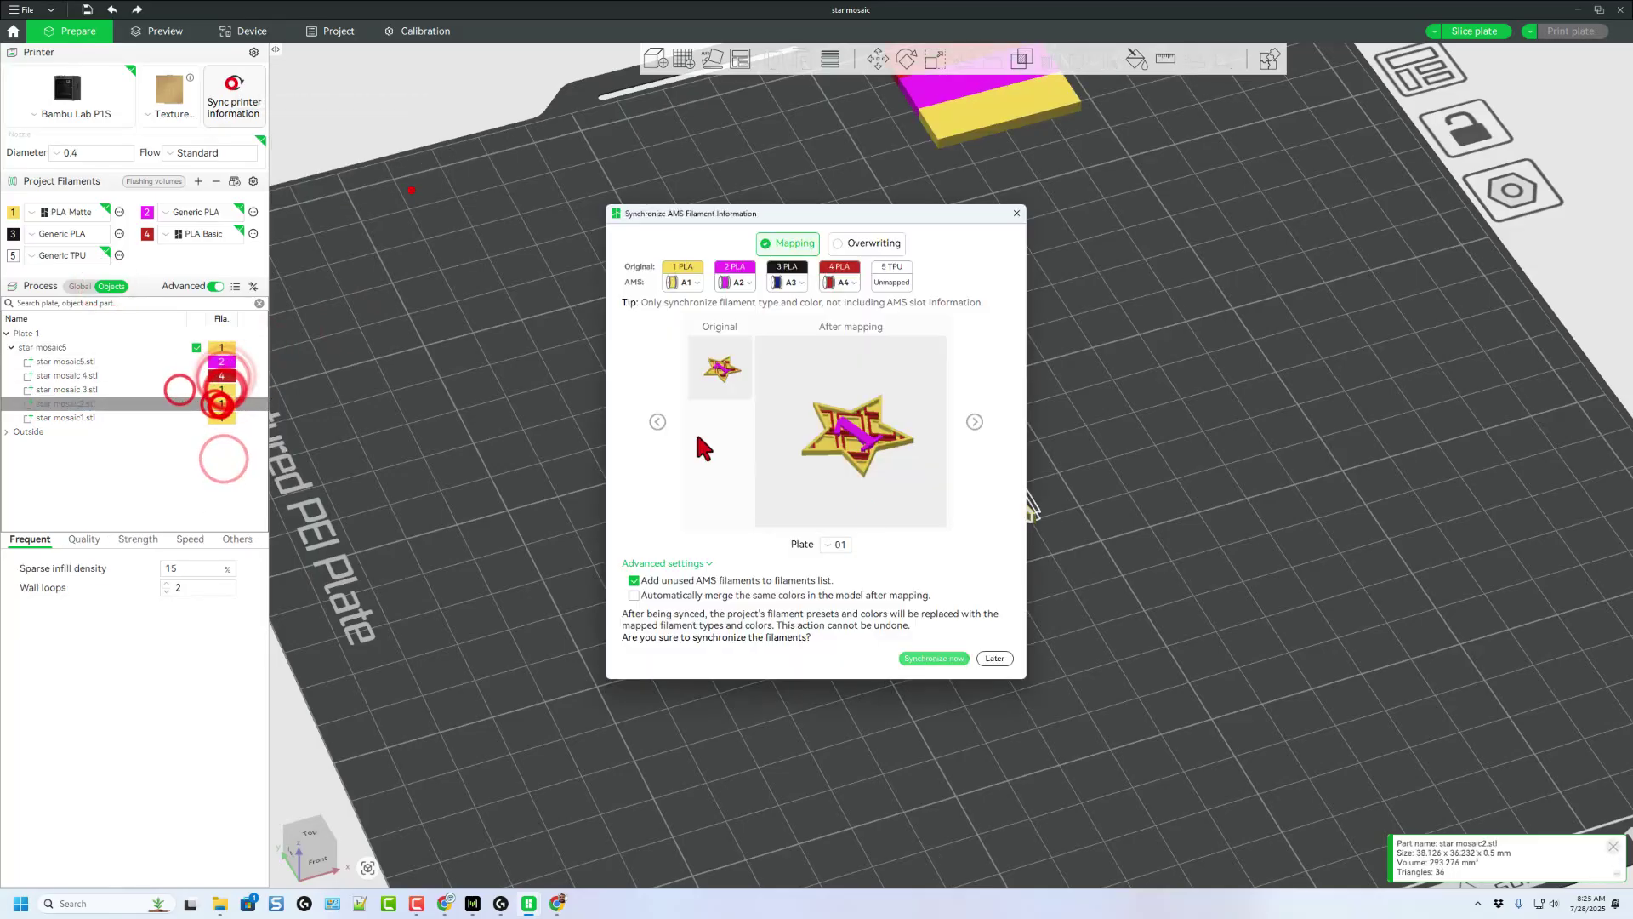
pyautogui.click(934, 657)
# - Set star mosaic1.stl and star mosaic2.stl to filament 3, star mosaic 3.stl to filament 2, and star mosaic 4.stl to filament 1
pyautogui.click(235, 383)
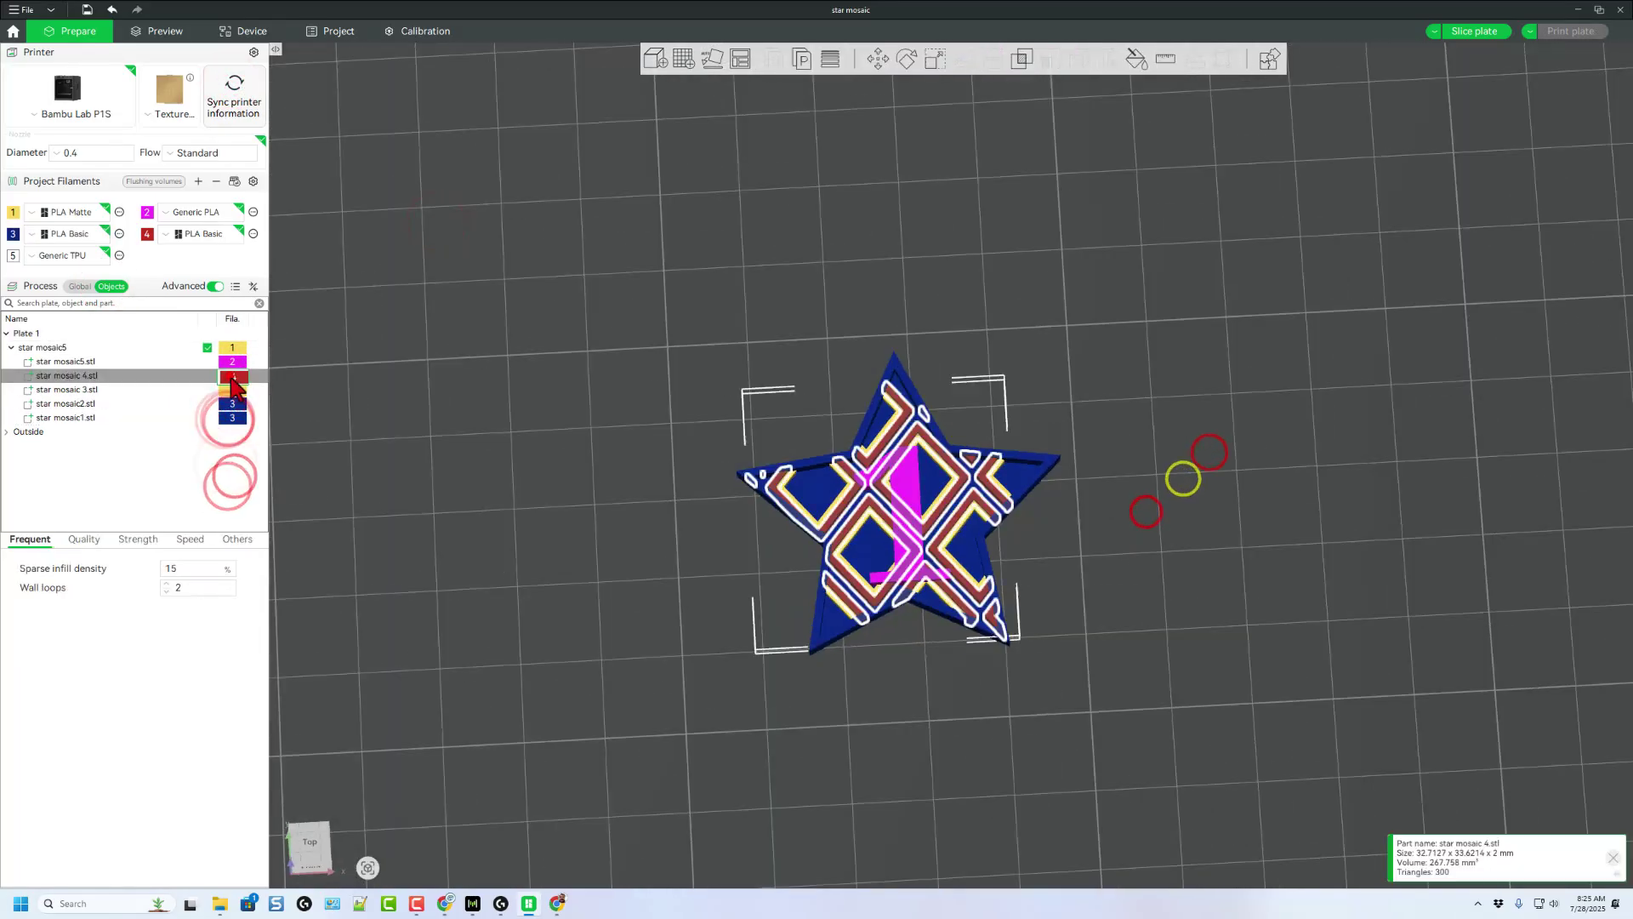
pyautogui.click(233, 418)
pyautogui.click(235, 390)
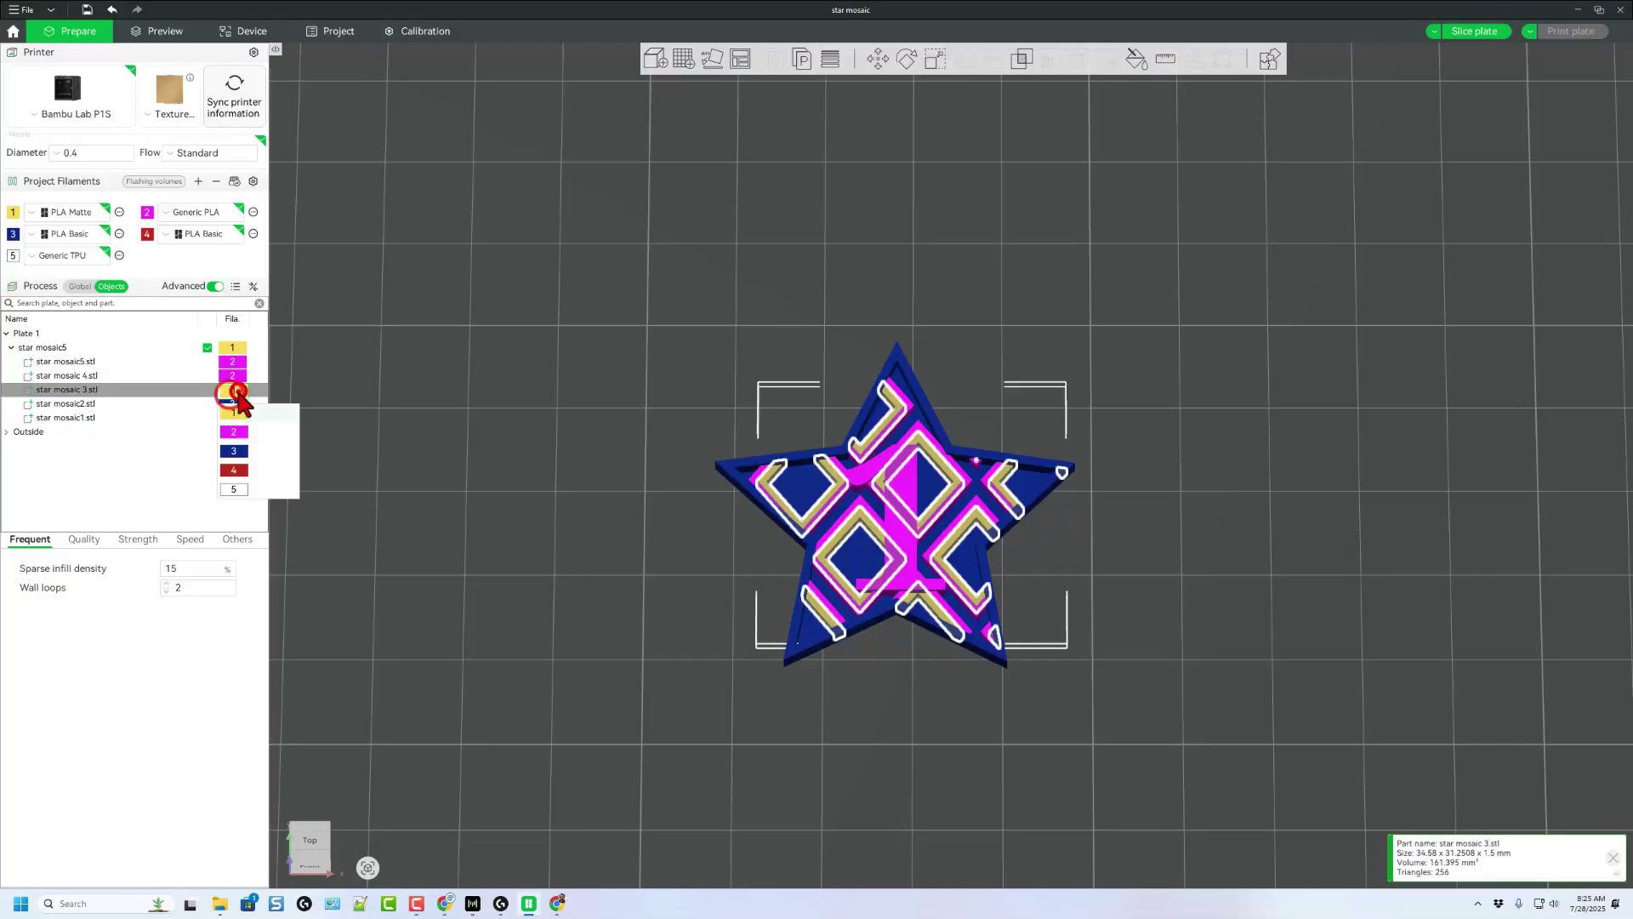
pyautogui.click(233, 431)
pyautogui.click(233, 375)
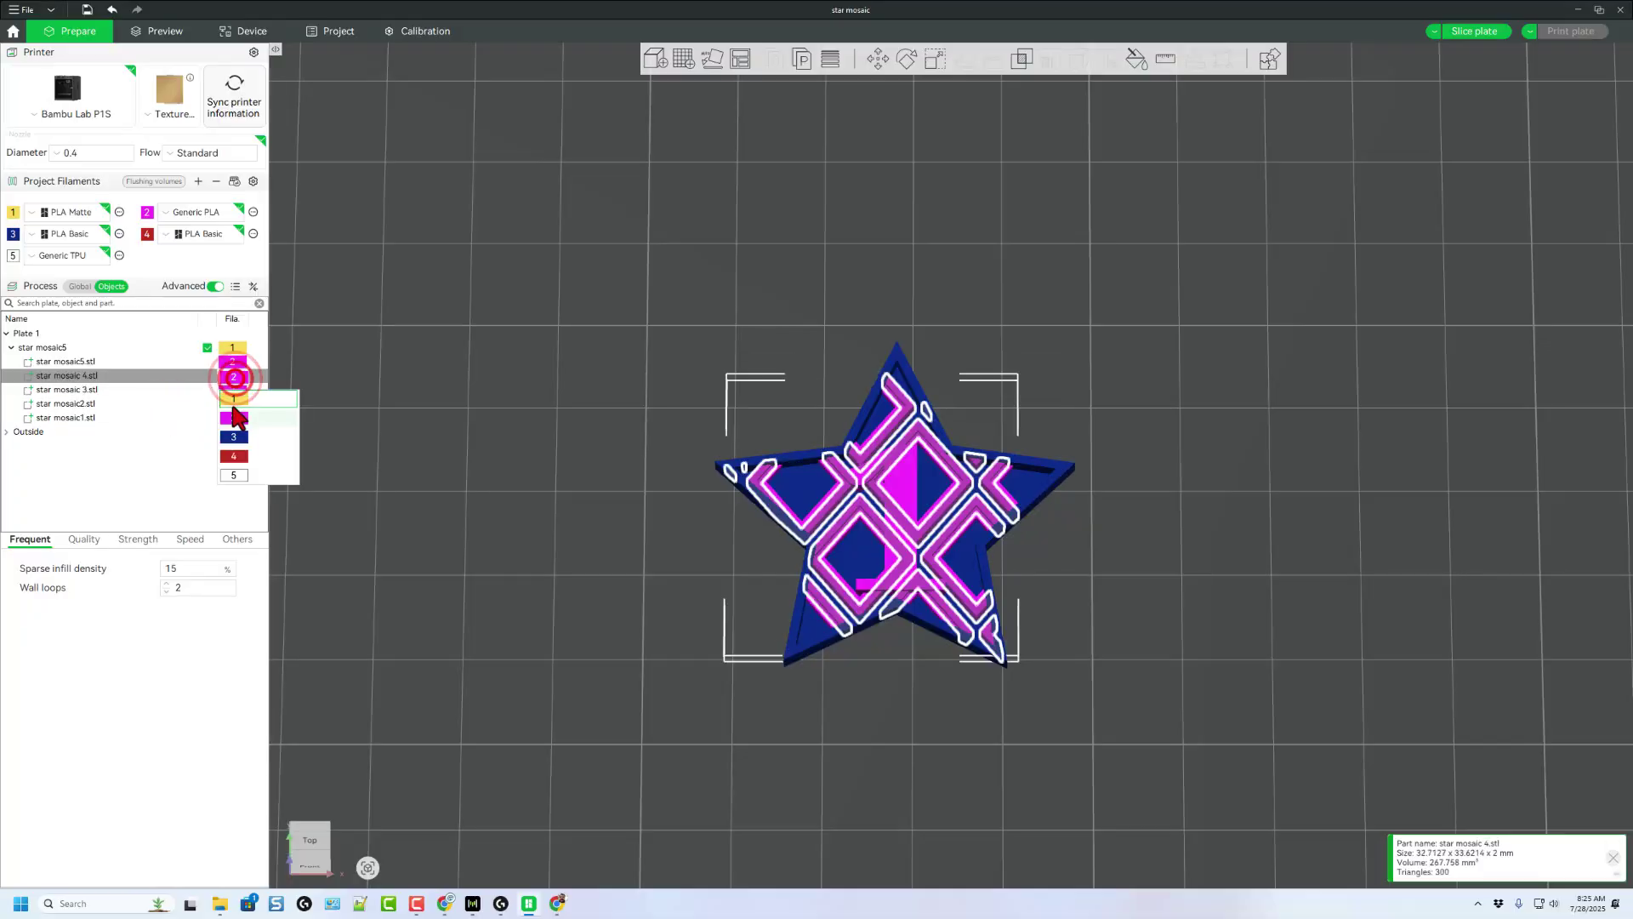
pyautogui.click(233, 401)
pyautogui.click(445, 445)
pyautogui.moveTo(1068, 594); pyautogui.dragTo(1123, 576)
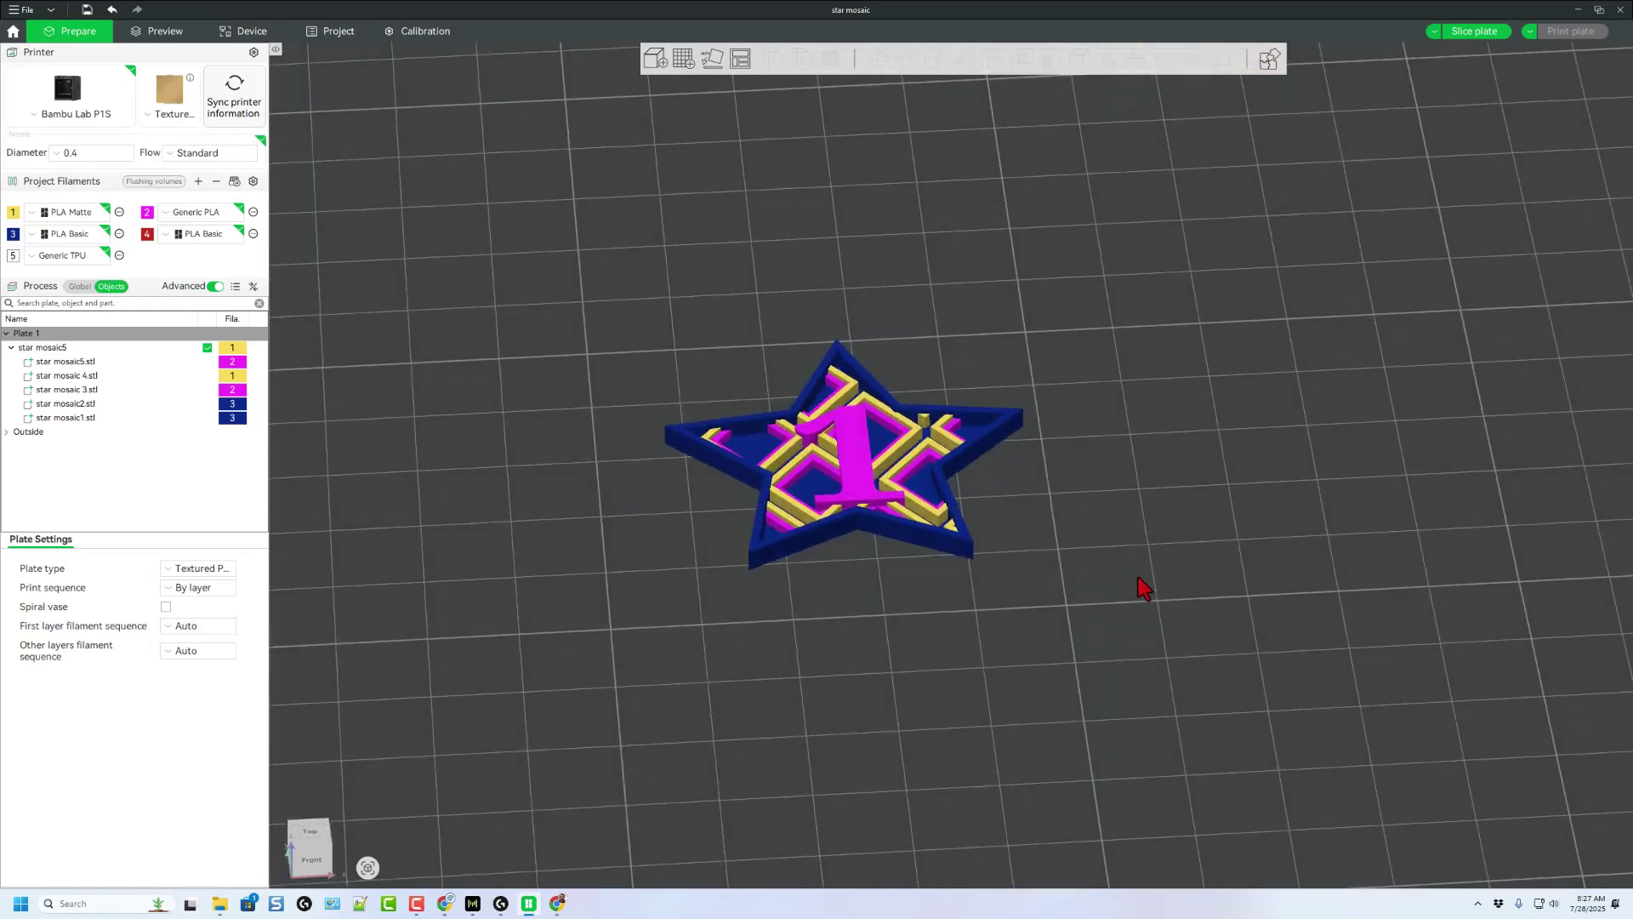
pyautogui.moveTo(1144, 586); pyautogui.dragTo(1144, 600)
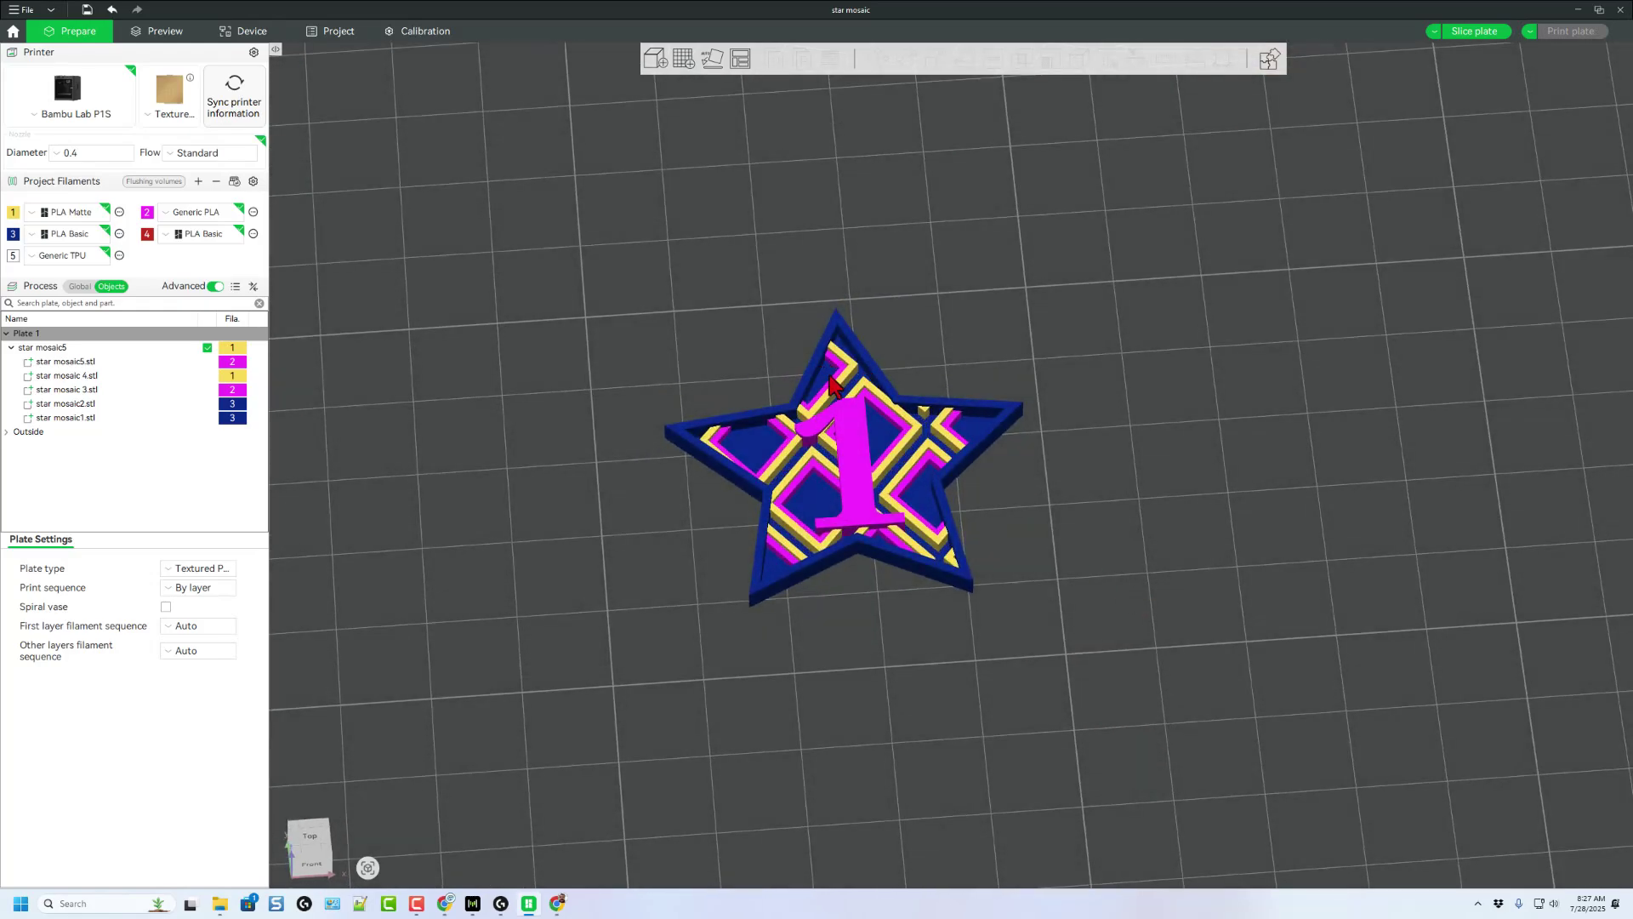
# - Add a cylinder to the star object as a negative part and place it beside the star
pyautogui.rightClick(829, 377)
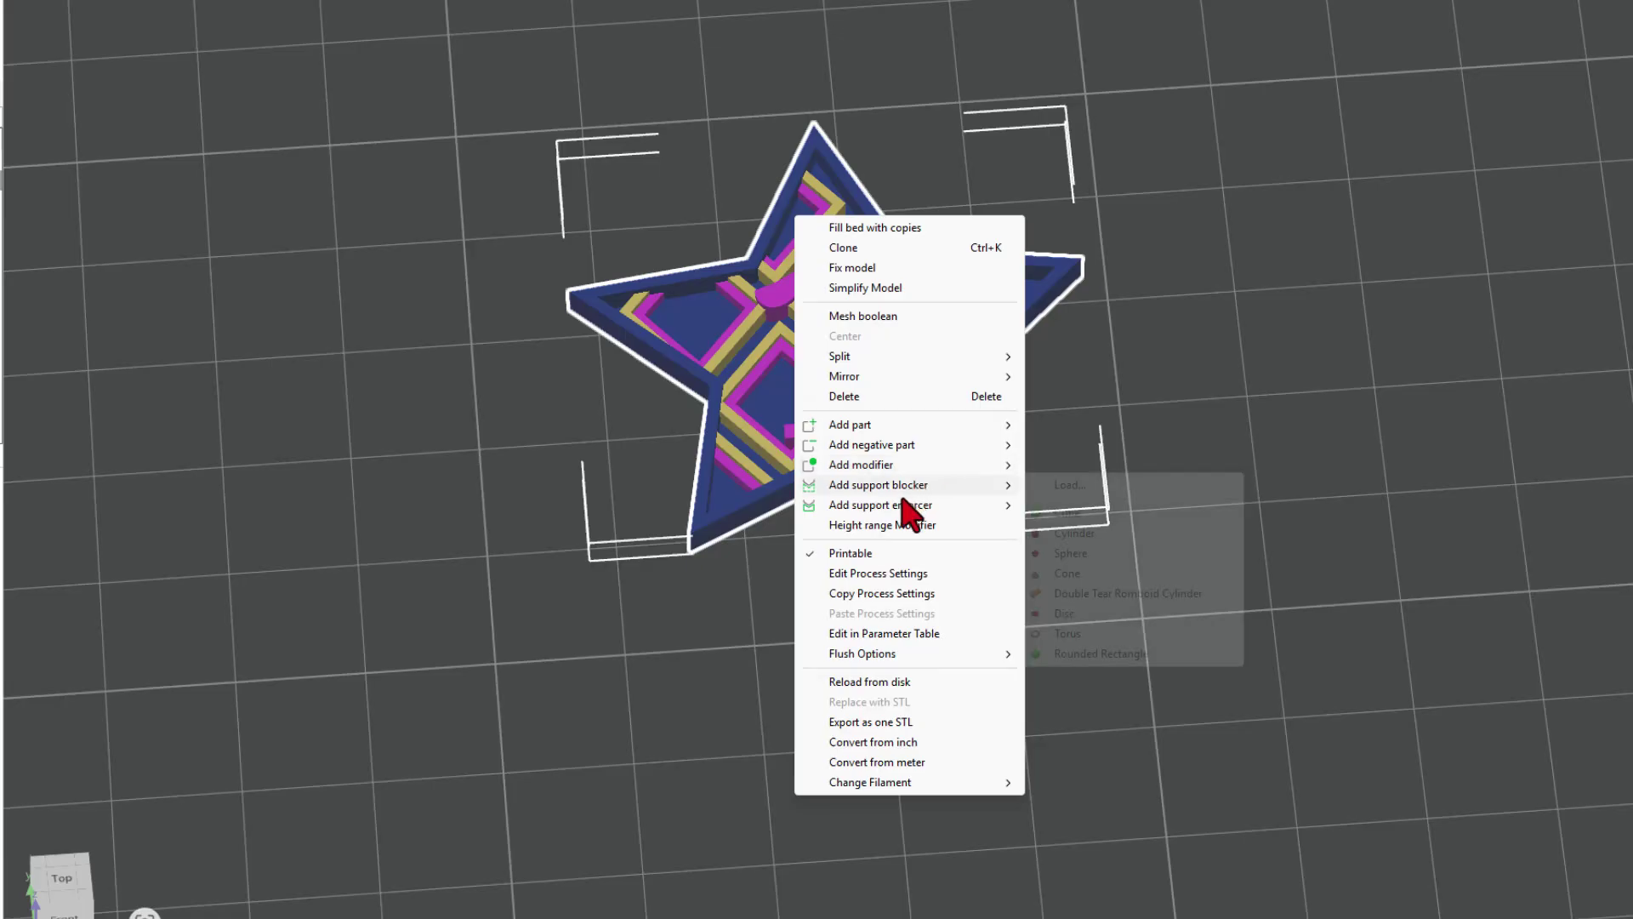
pyautogui.moveTo(941, 463)
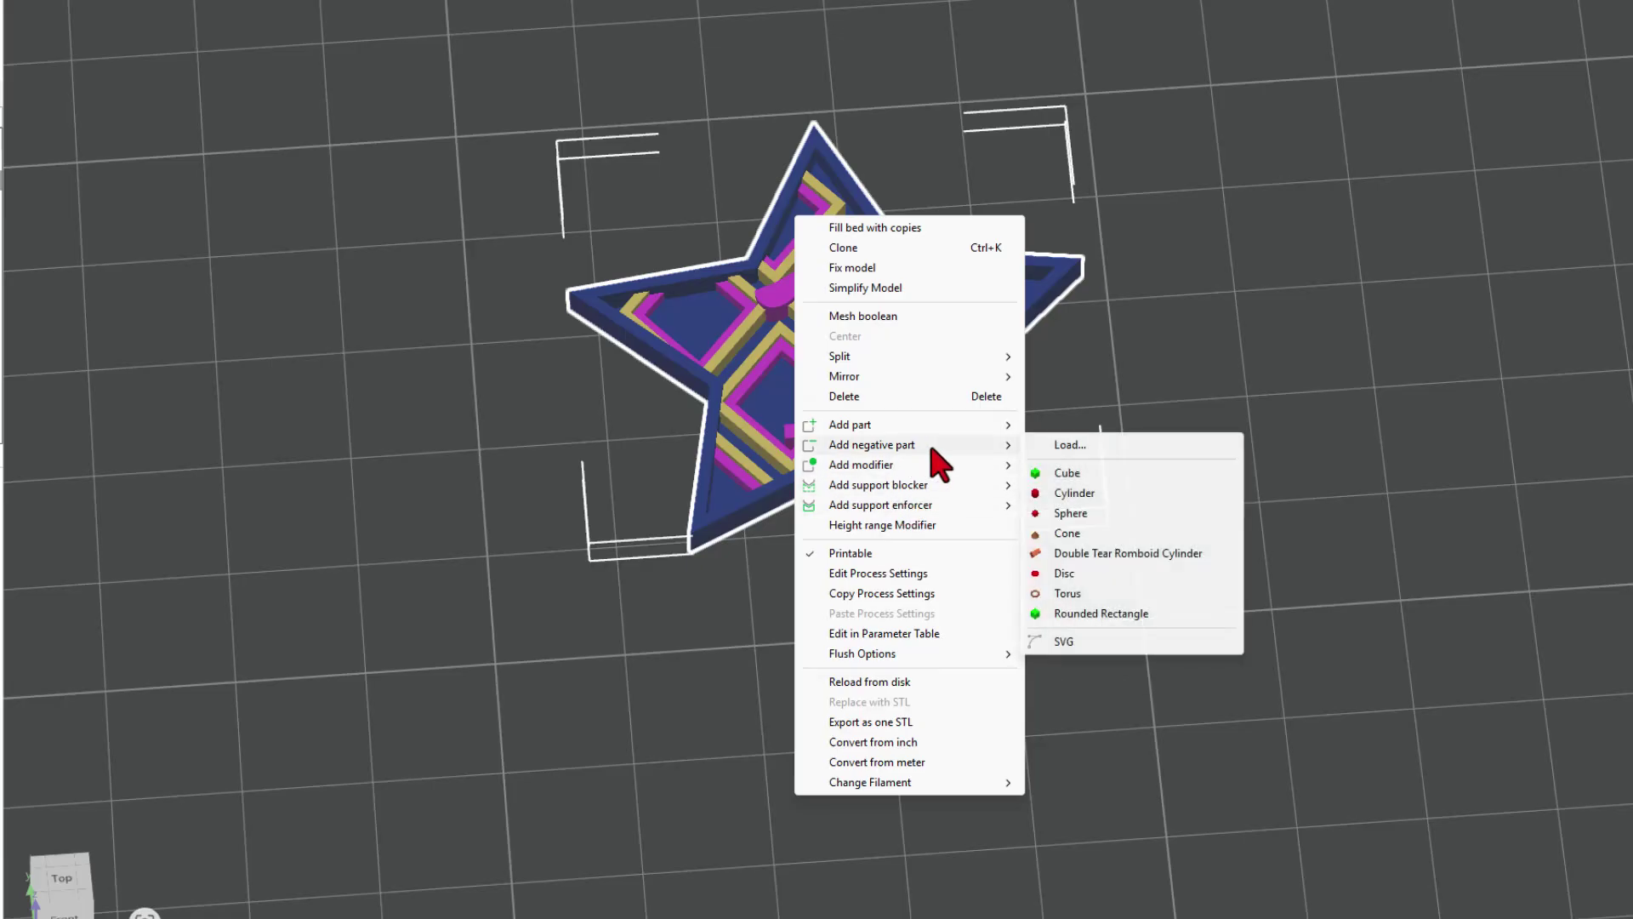
pyautogui.click(1076, 500)
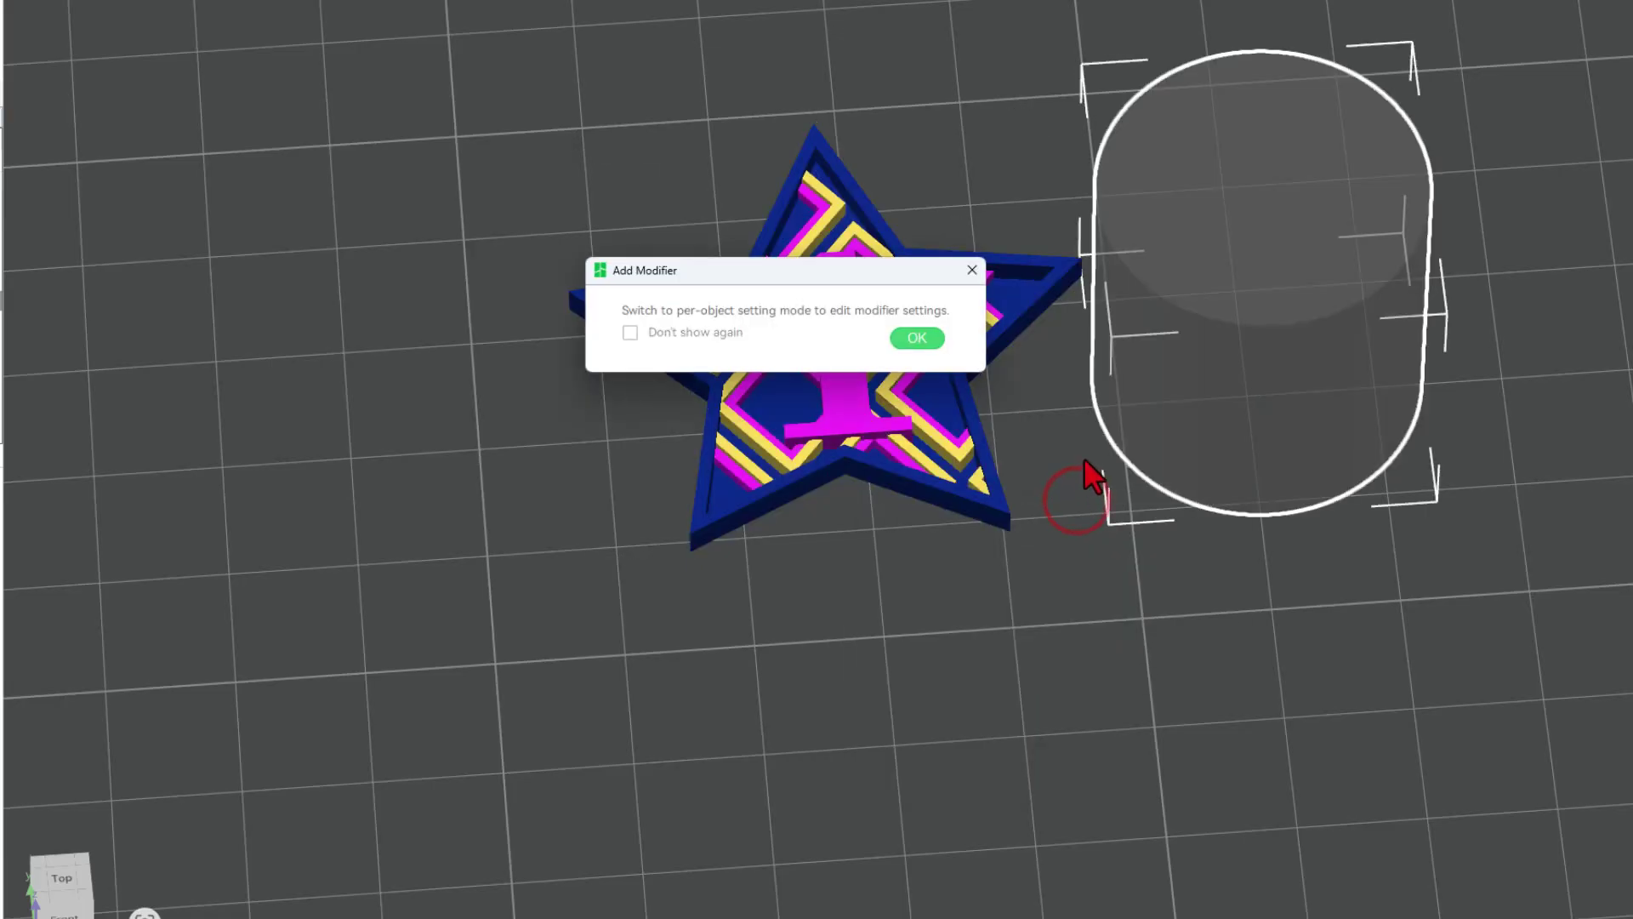
pyautogui.click(917, 338)
pyautogui.moveTo(1232, 299); pyautogui.dragTo(1130, 209)
# - Scale the negative cylinder uniformly to a size of 5 mm
pyautogui.click(934, 58)
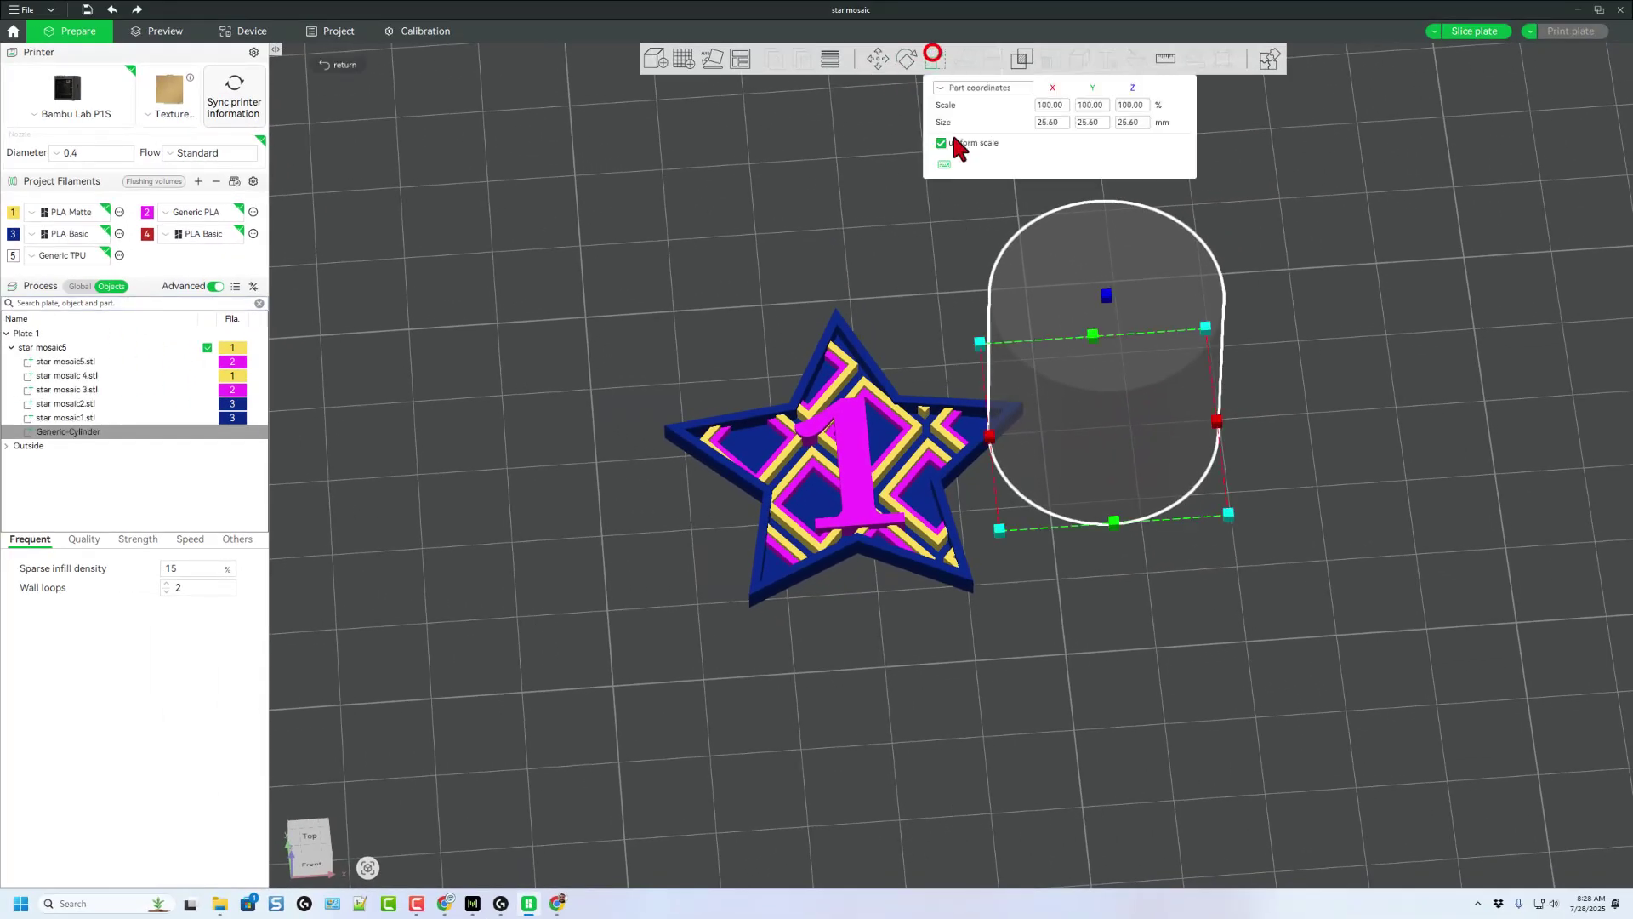
pyautogui.click(1050, 122)
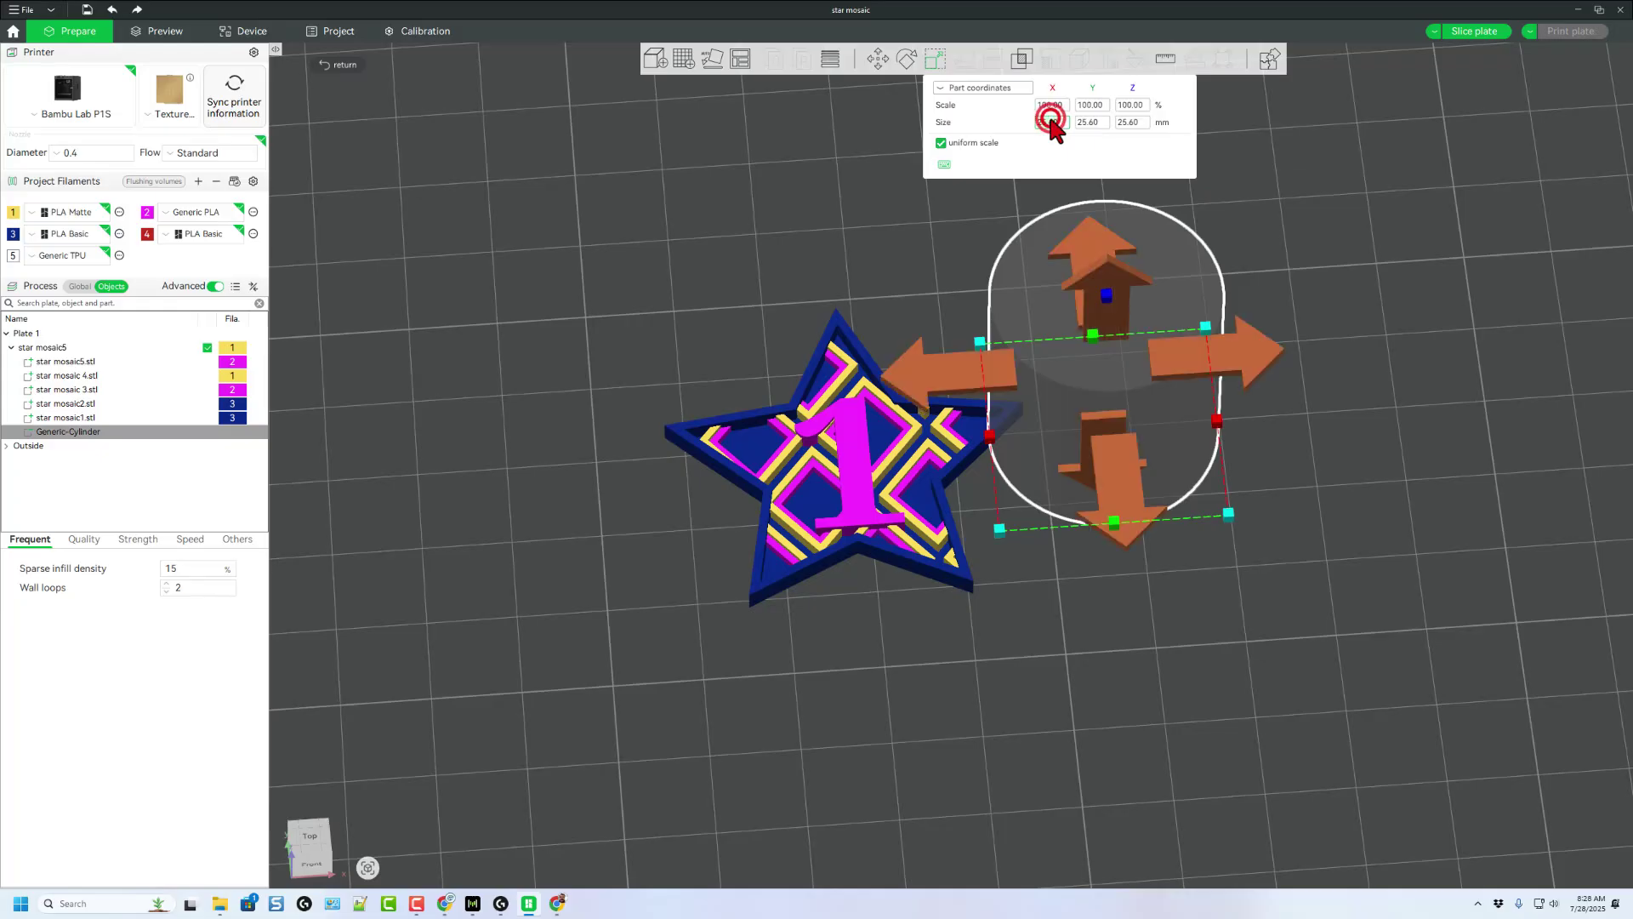
pyautogui.write('5')
pyautogui.press('Return')
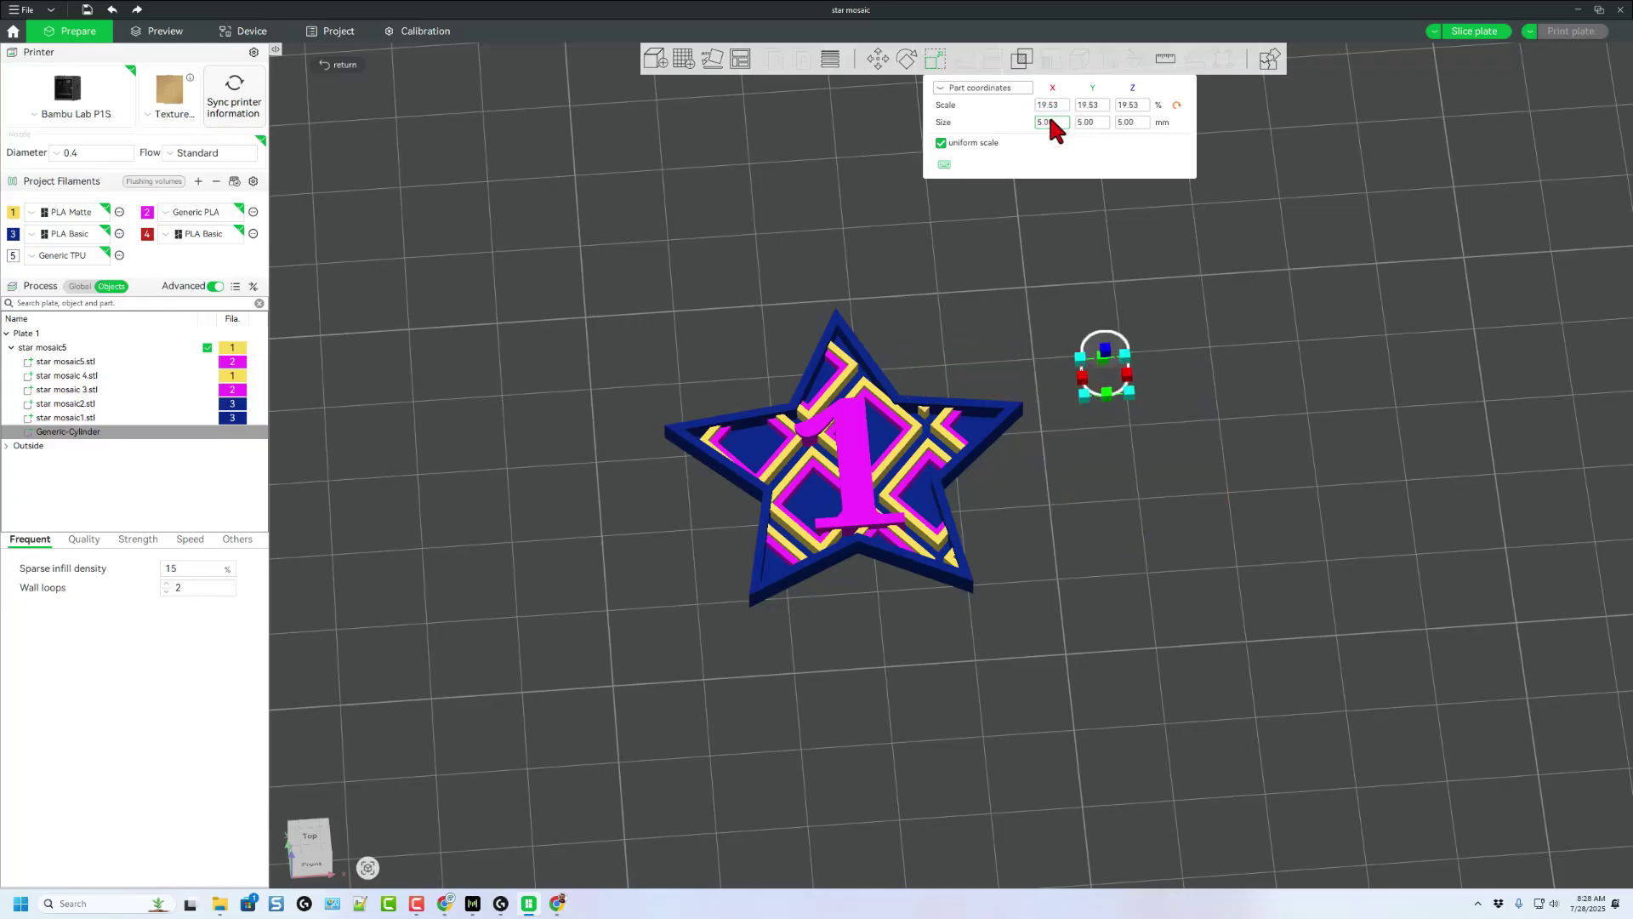
# - Move the negative cylinder through the star's upper point, at about X 0.03, Y 10.60 and Z 0.37 mm
pyautogui.click(877, 60)
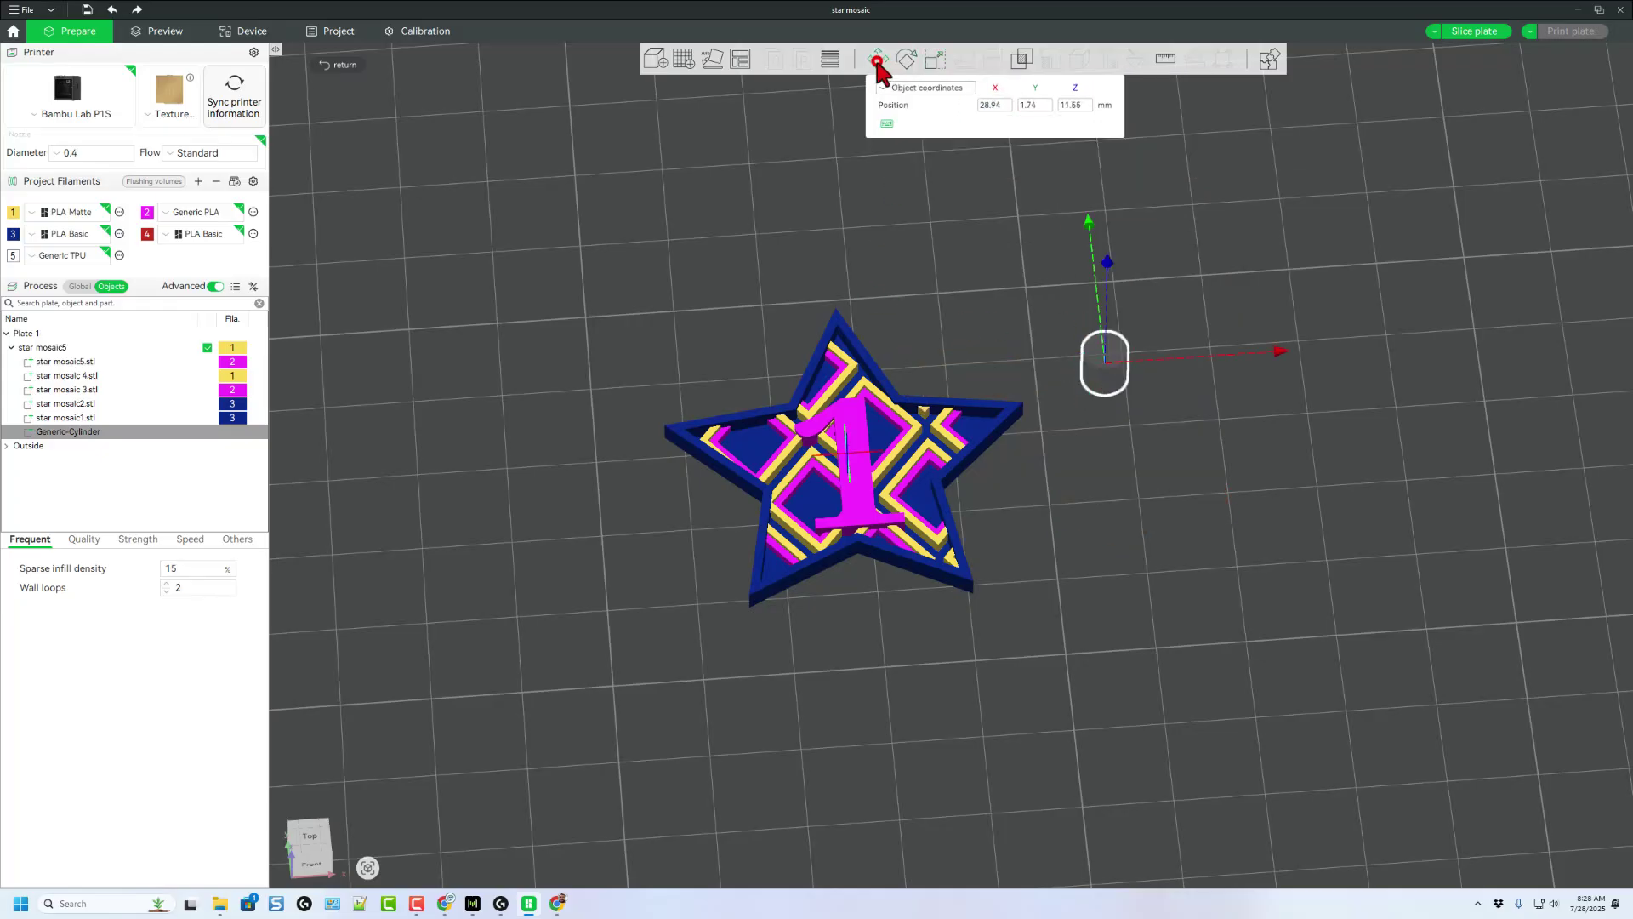
pyautogui.moveTo(1094, 334); pyautogui.dragTo(834, 347)
pyautogui.moveTo(885, 476); pyautogui.dragTo(575, 606)
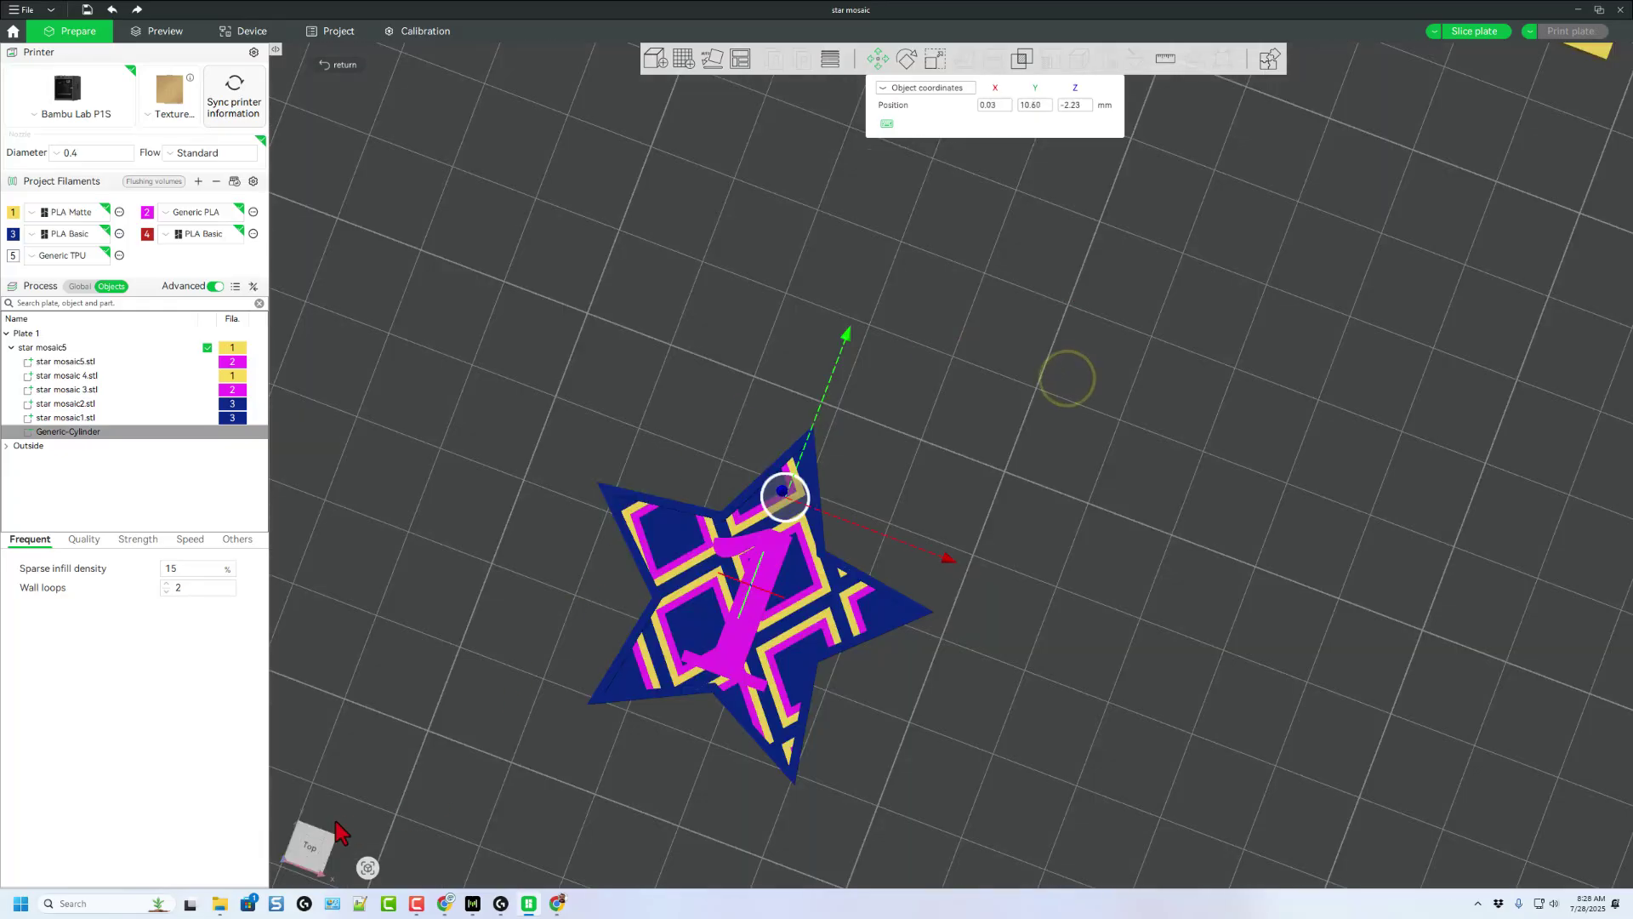
pyautogui.click(312, 858)
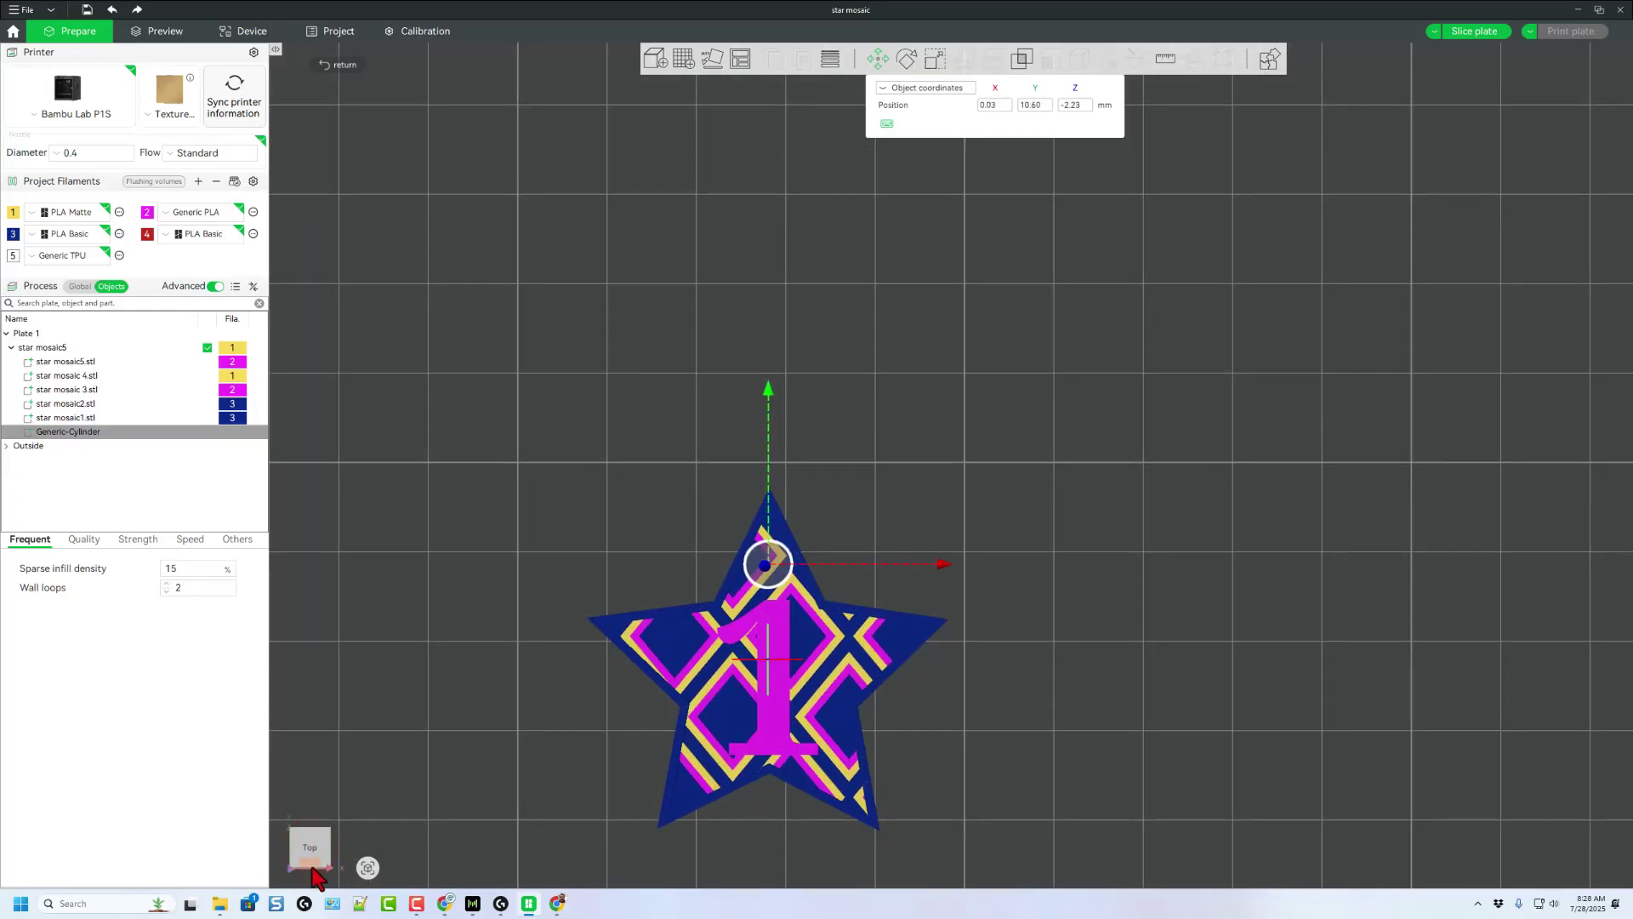
pyautogui.click(309, 864)
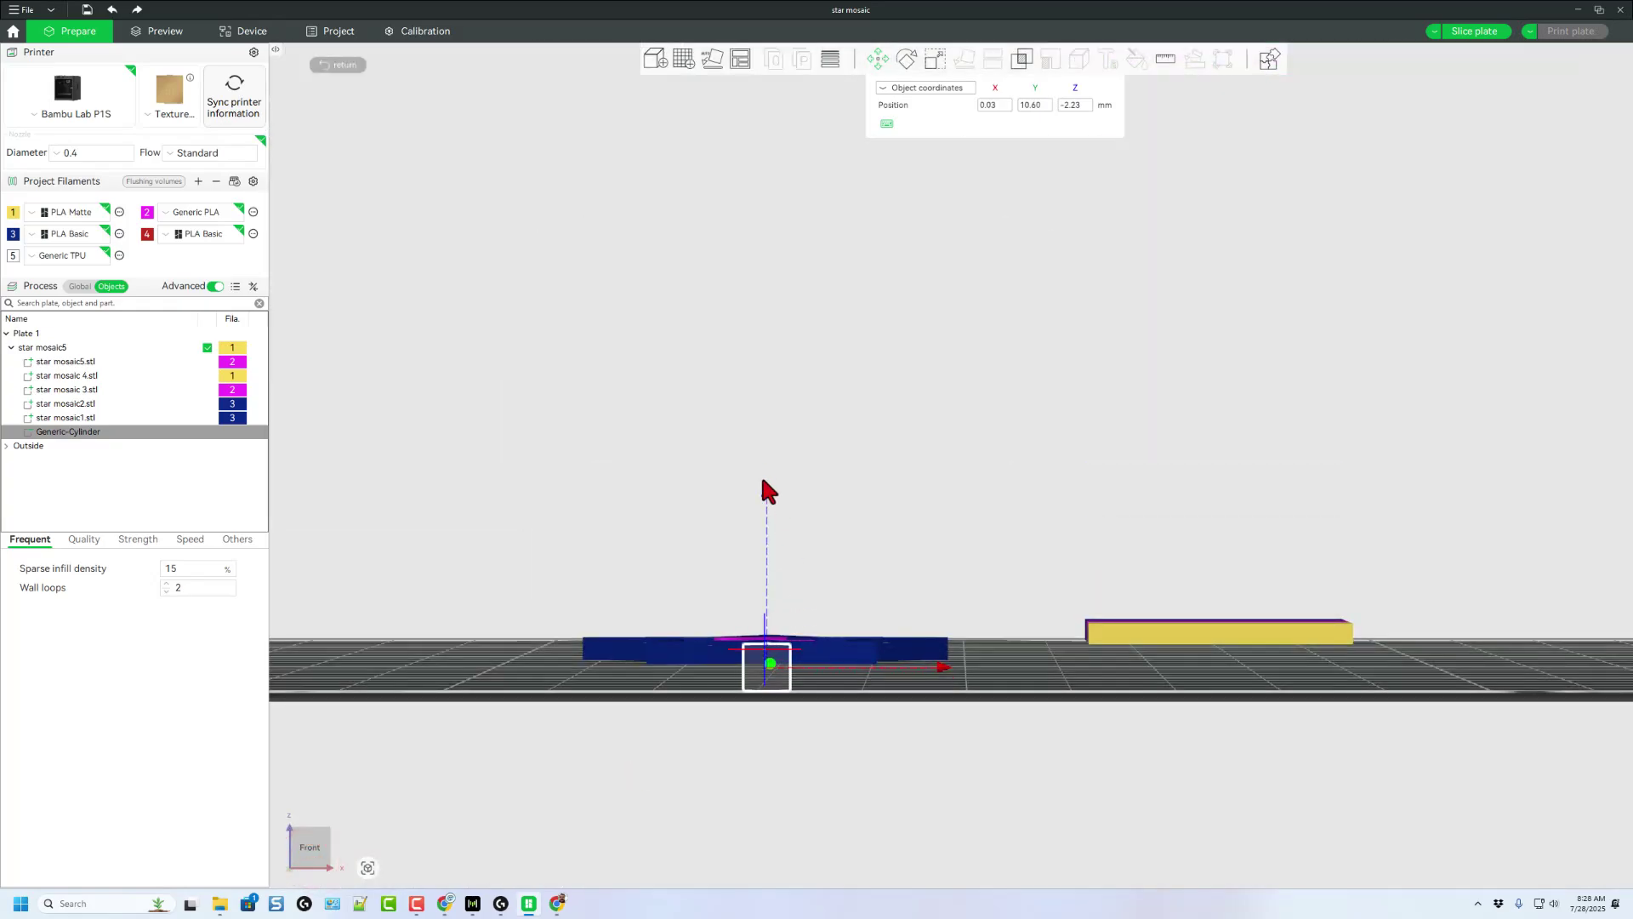
pyautogui.moveTo(766, 491); pyautogui.dragTo(768, 484)
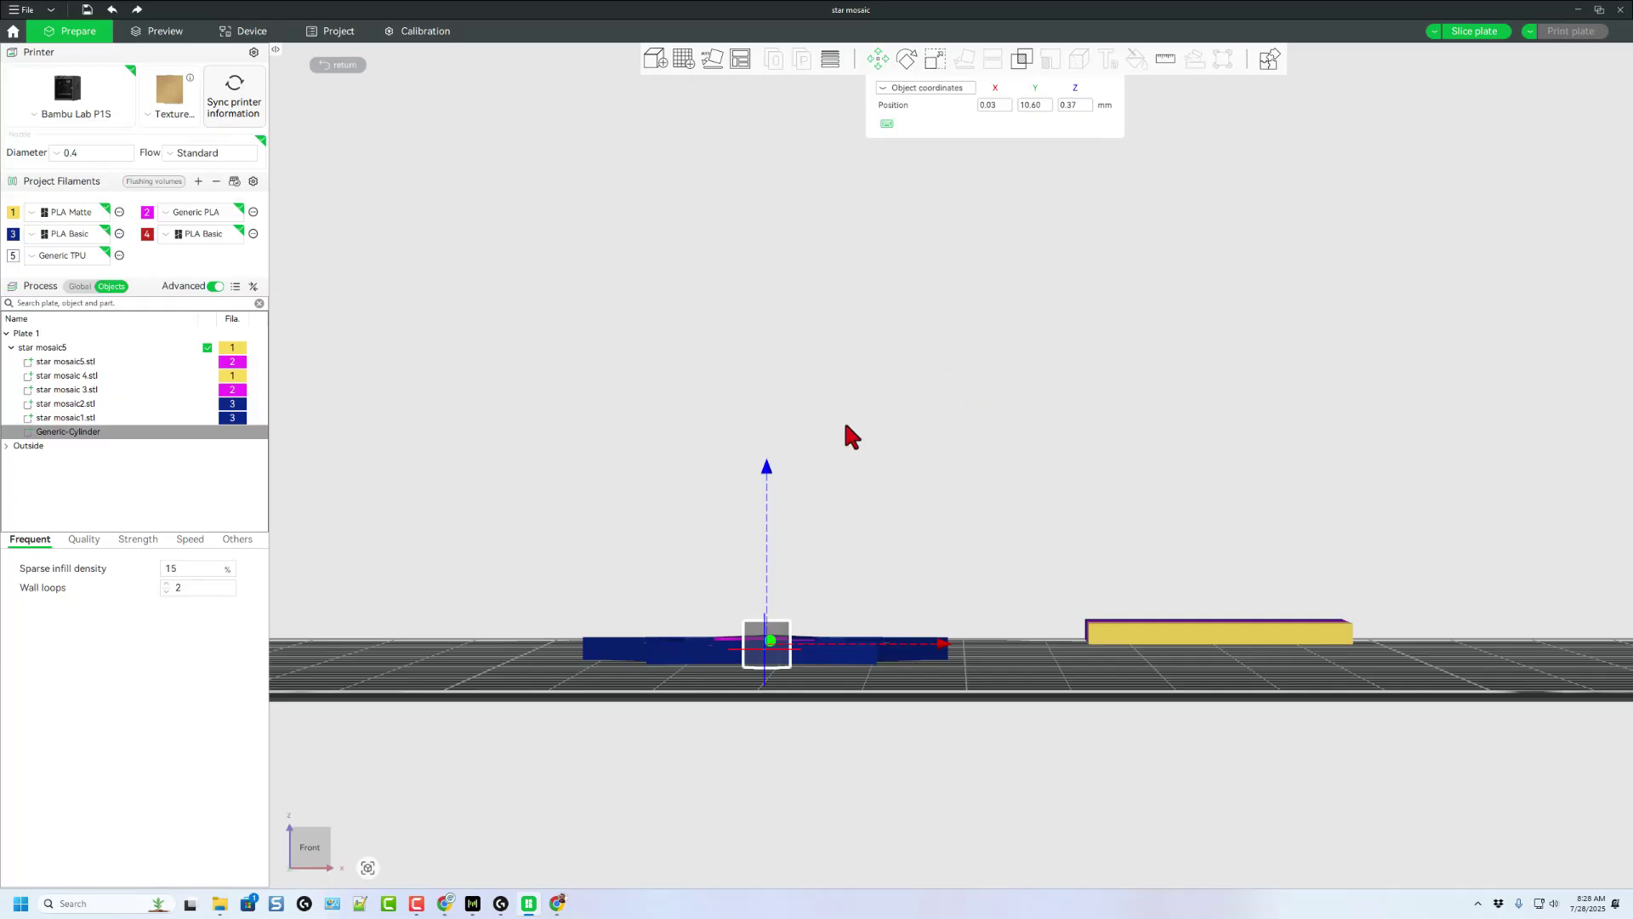
pyautogui.click(326, 845)
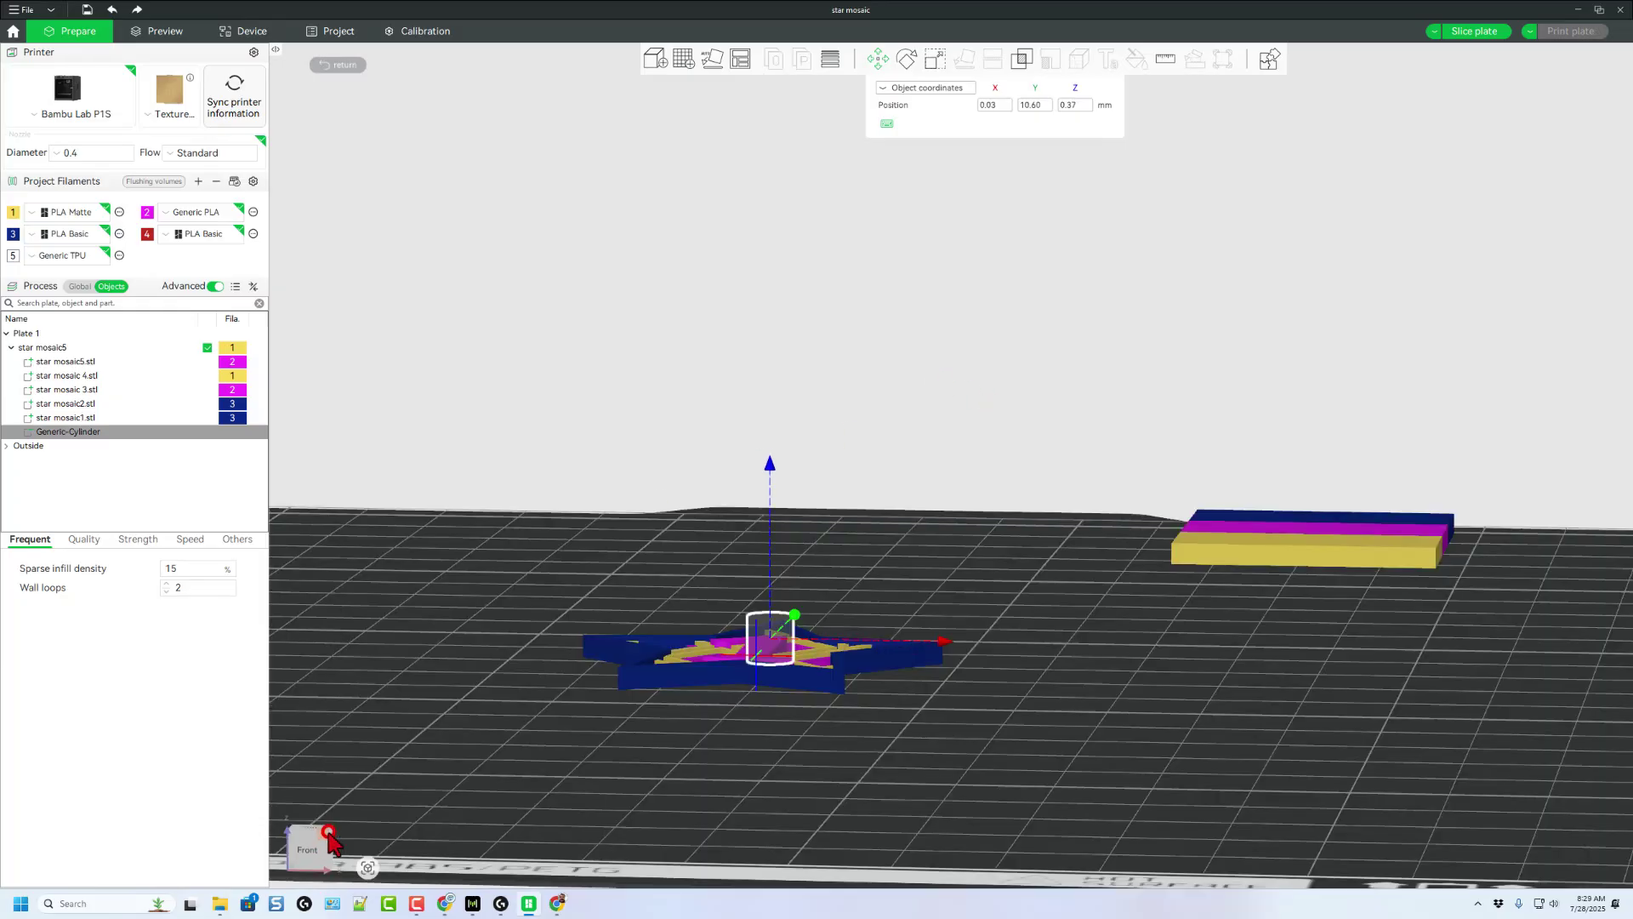
# - Slice the plate and inspect the hole and colours of the star in the preview
pyautogui.click(1476, 32)
pyautogui.scroll(3, 835, 602)
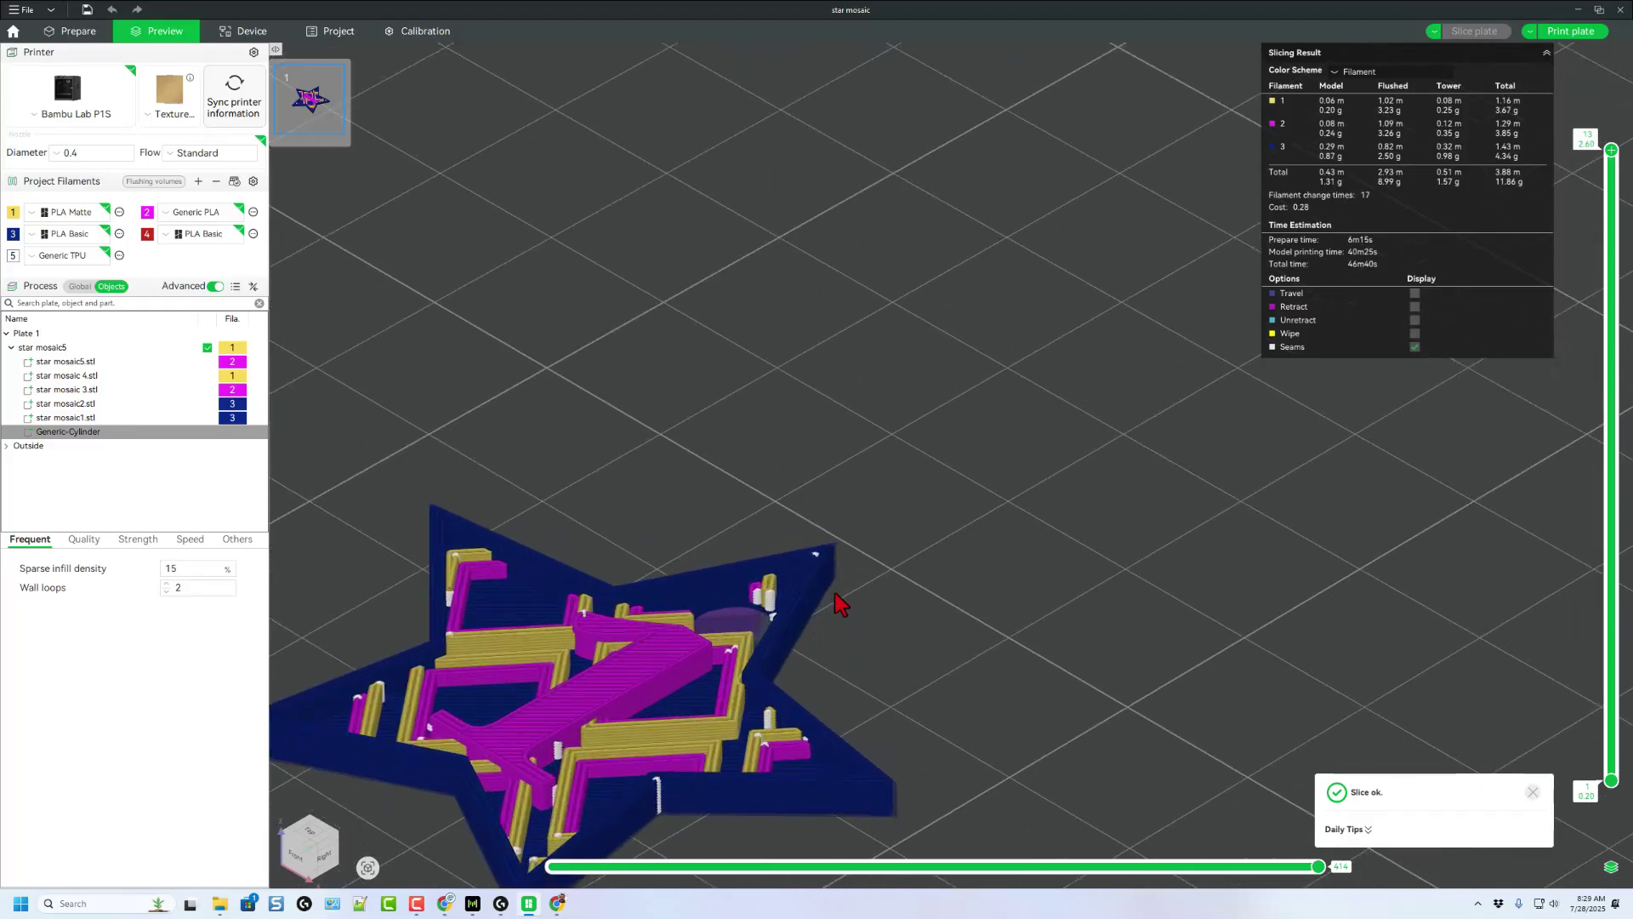
pyautogui.moveTo(871, 678); pyautogui.dragTo(972, 596)
pyautogui.scroll(2, 912, 730)
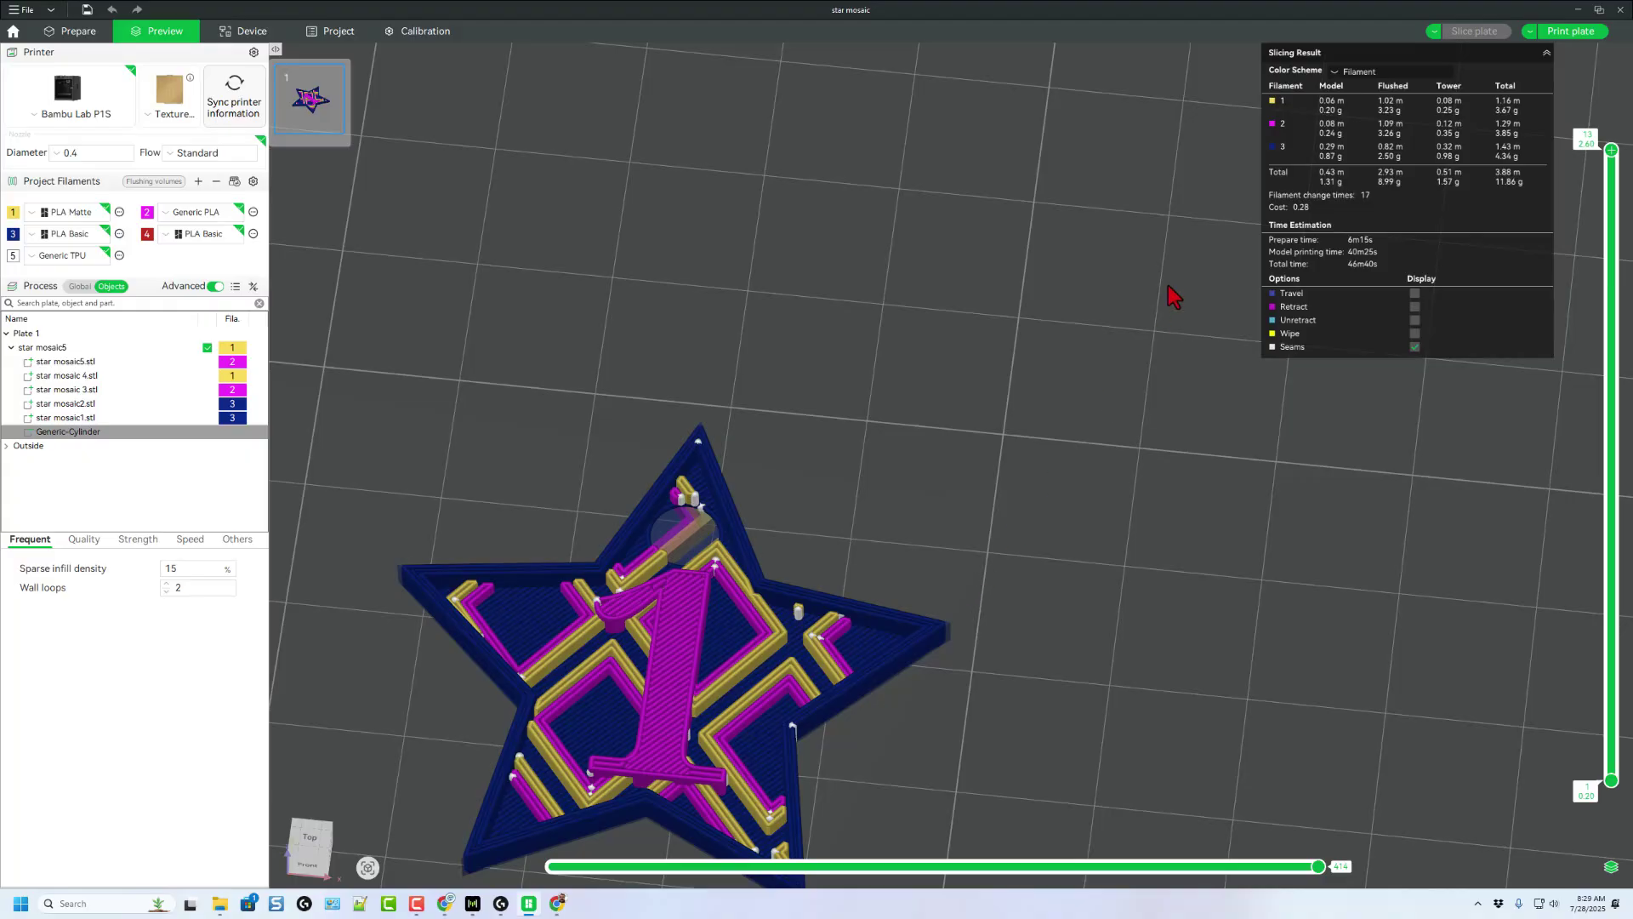
# - Send the star mosaic print job to the printer and try to start the live camera feed
pyautogui.click(1555, 32)
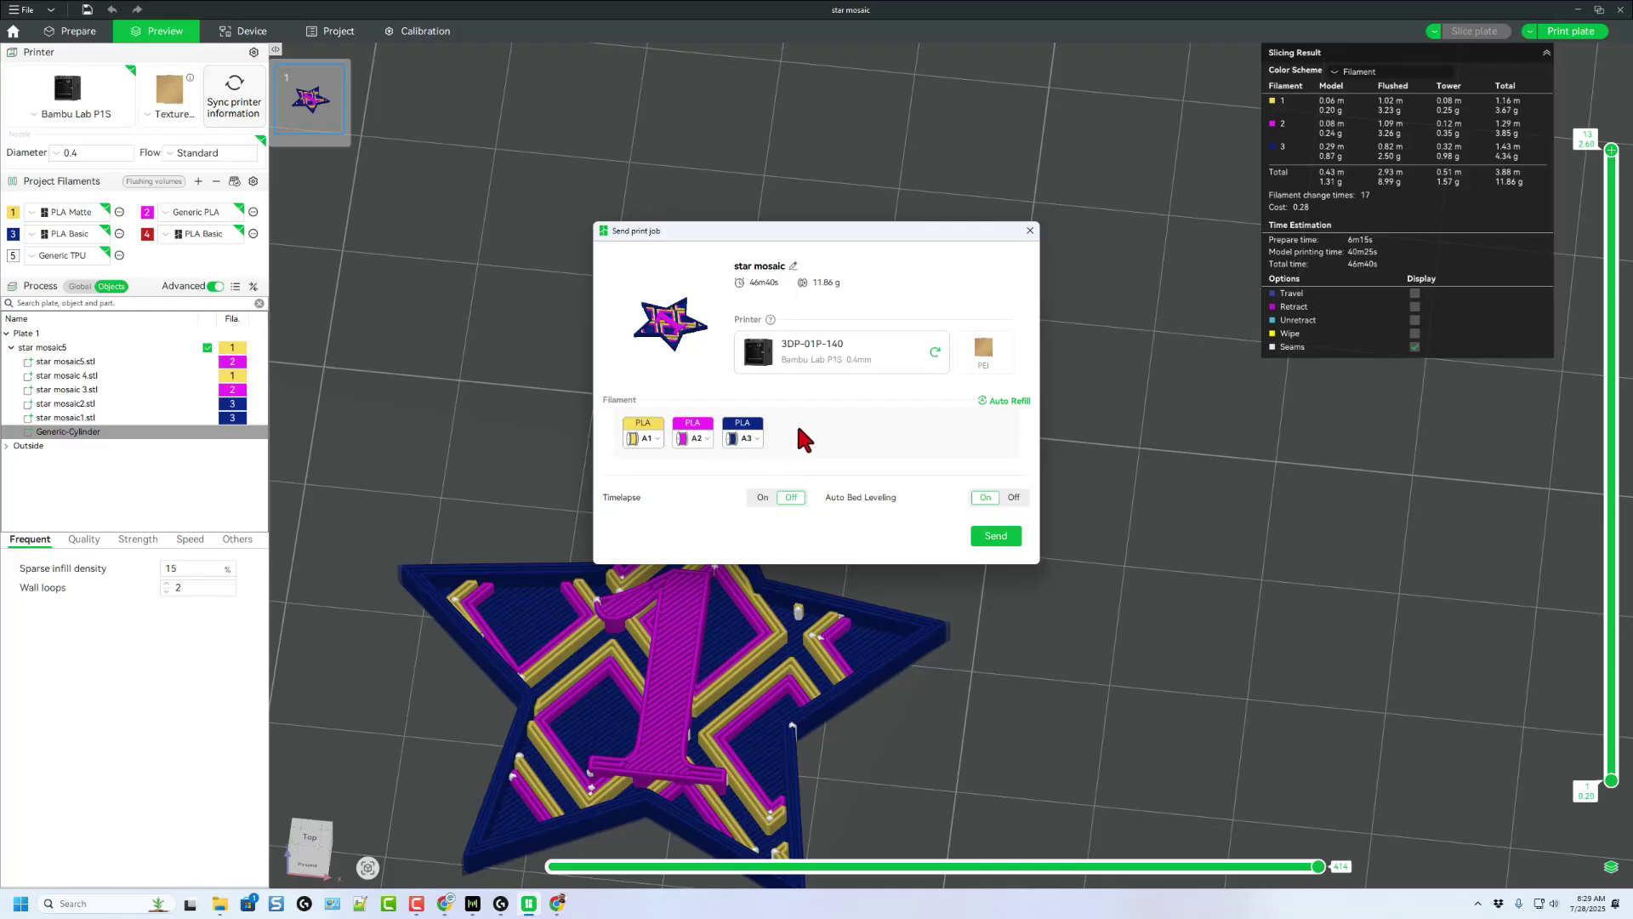
pyautogui.click(995, 537)
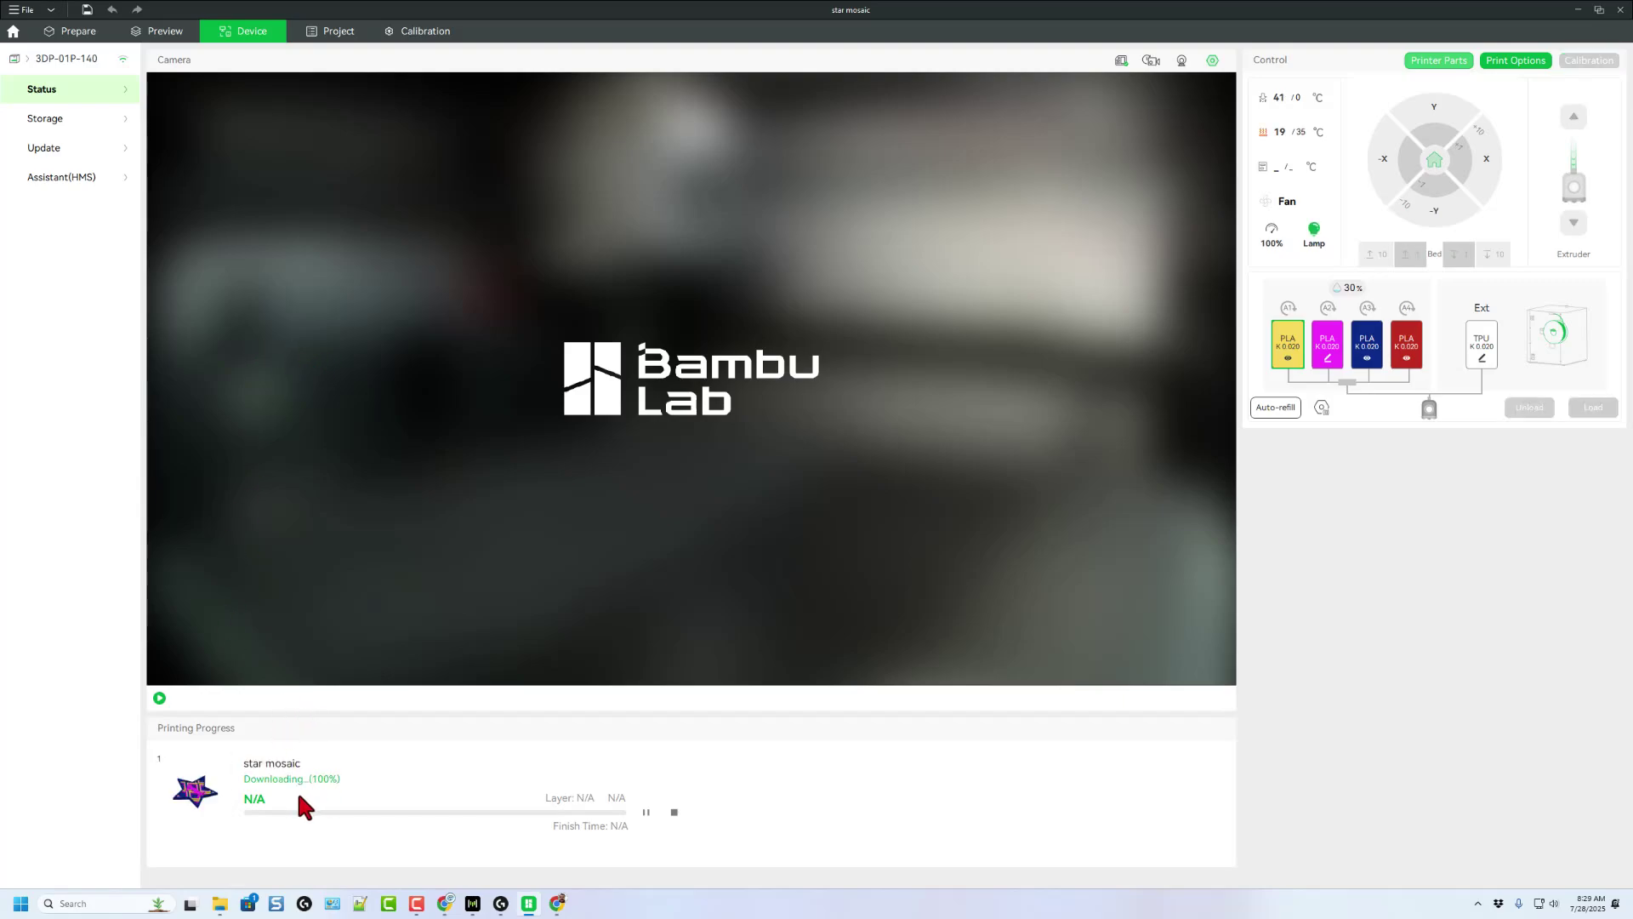
pyautogui.click(160, 698)
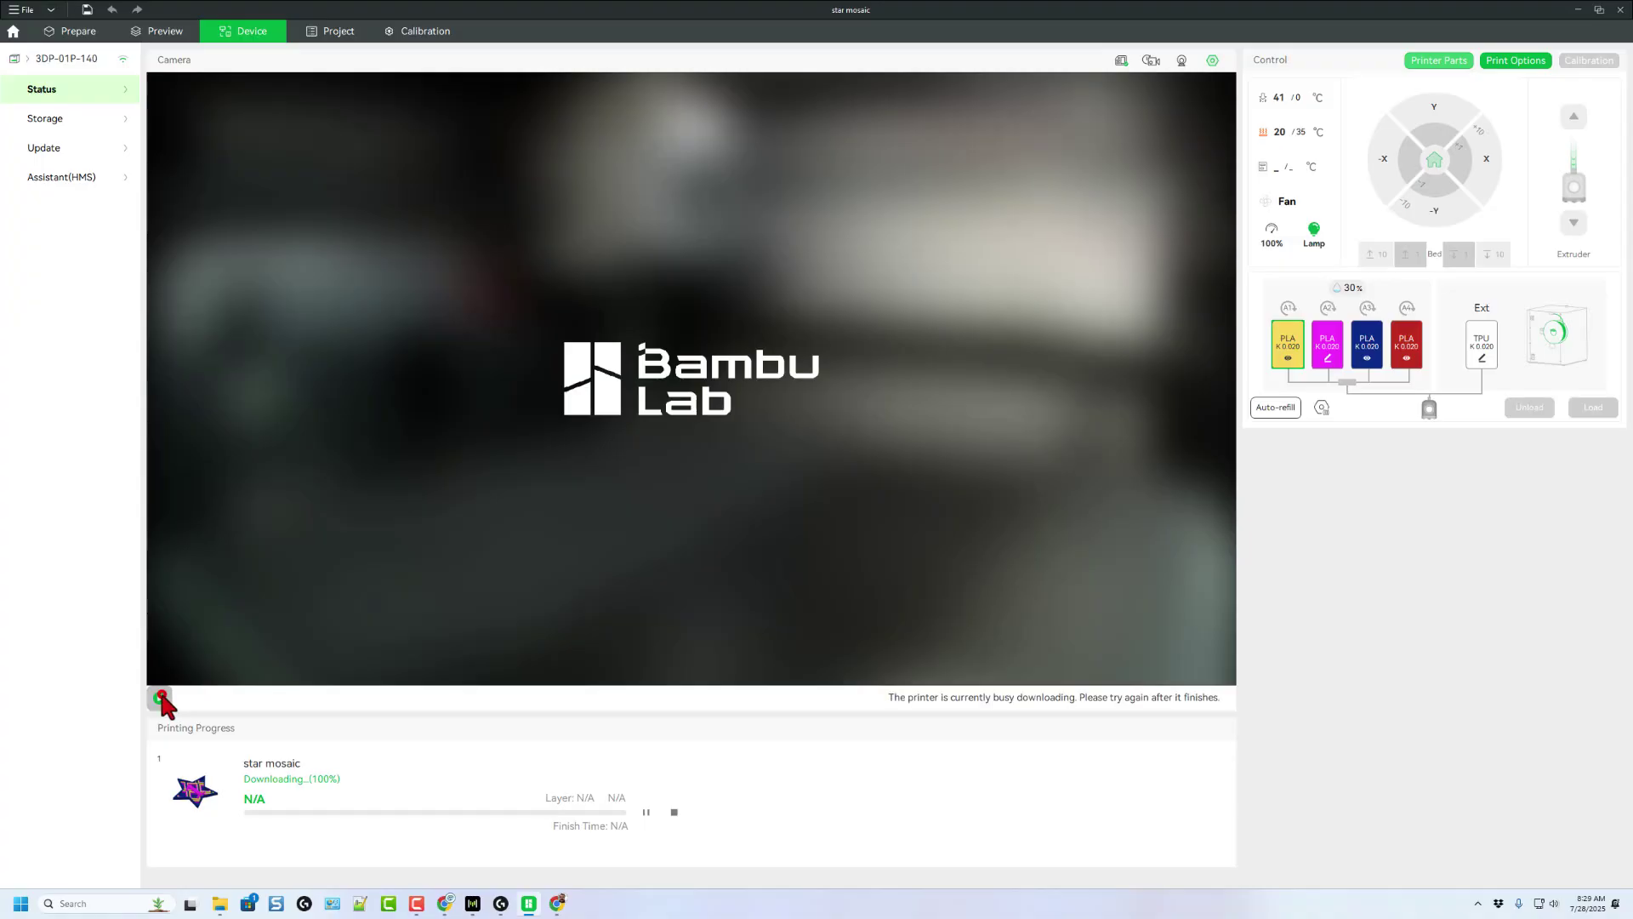
pyautogui.click(160, 696)
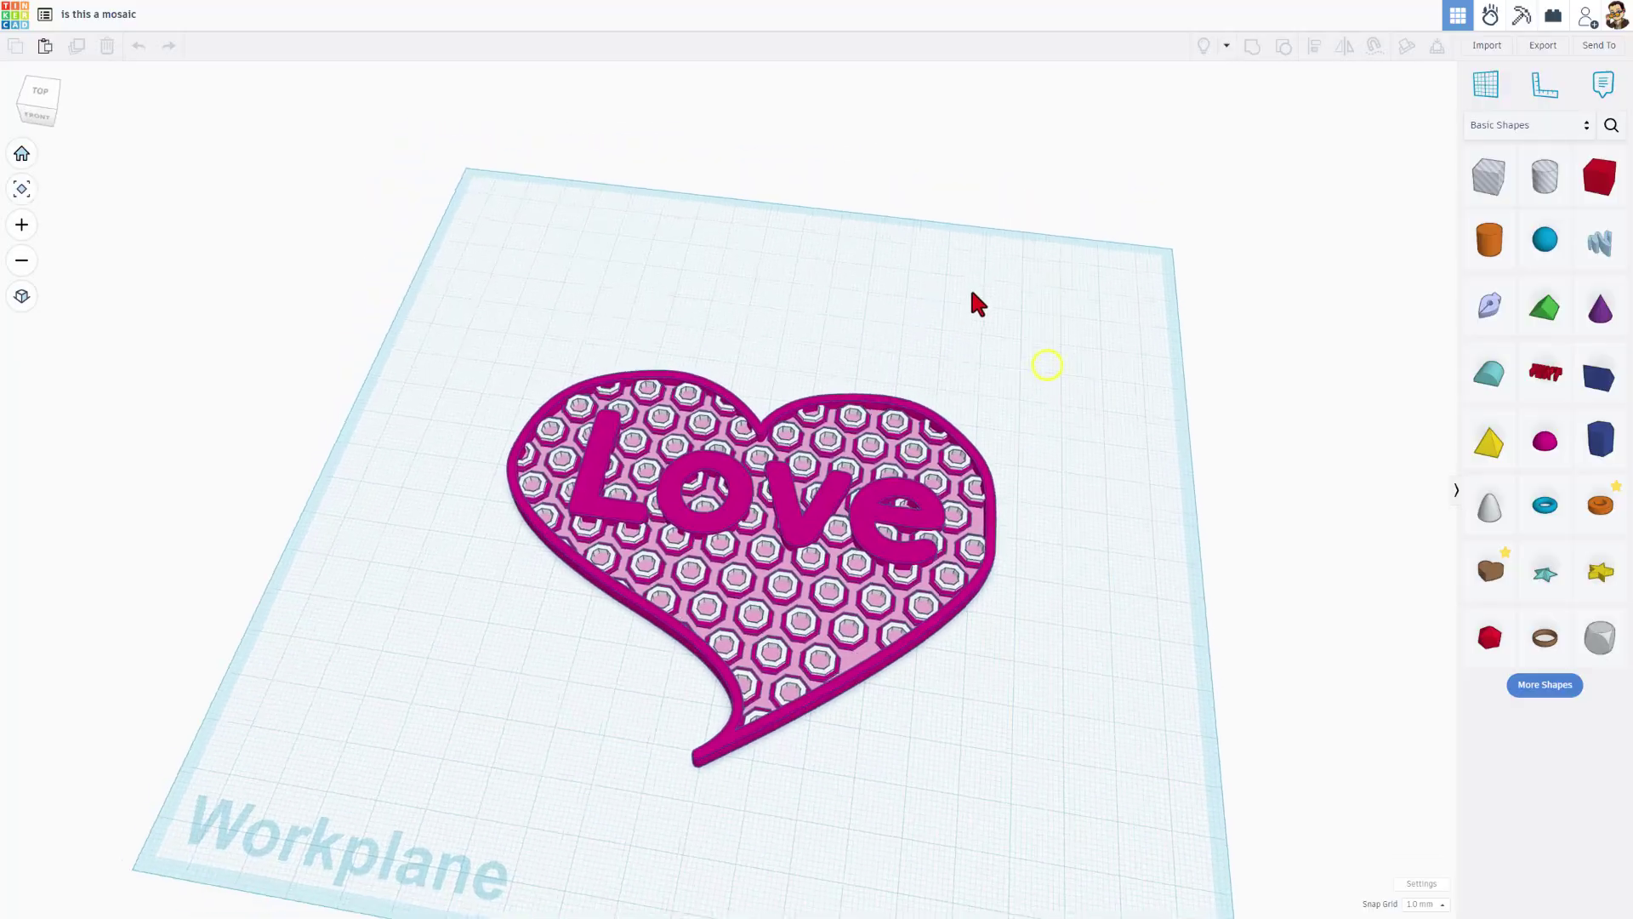
# - In the Tinkercad design "Is this a mosaic", ungroup the pink Love heart into its solid and hole shapes
pyautogui.moveTo(971, 294); pyautogui.dragTo(994, 451, button='right')
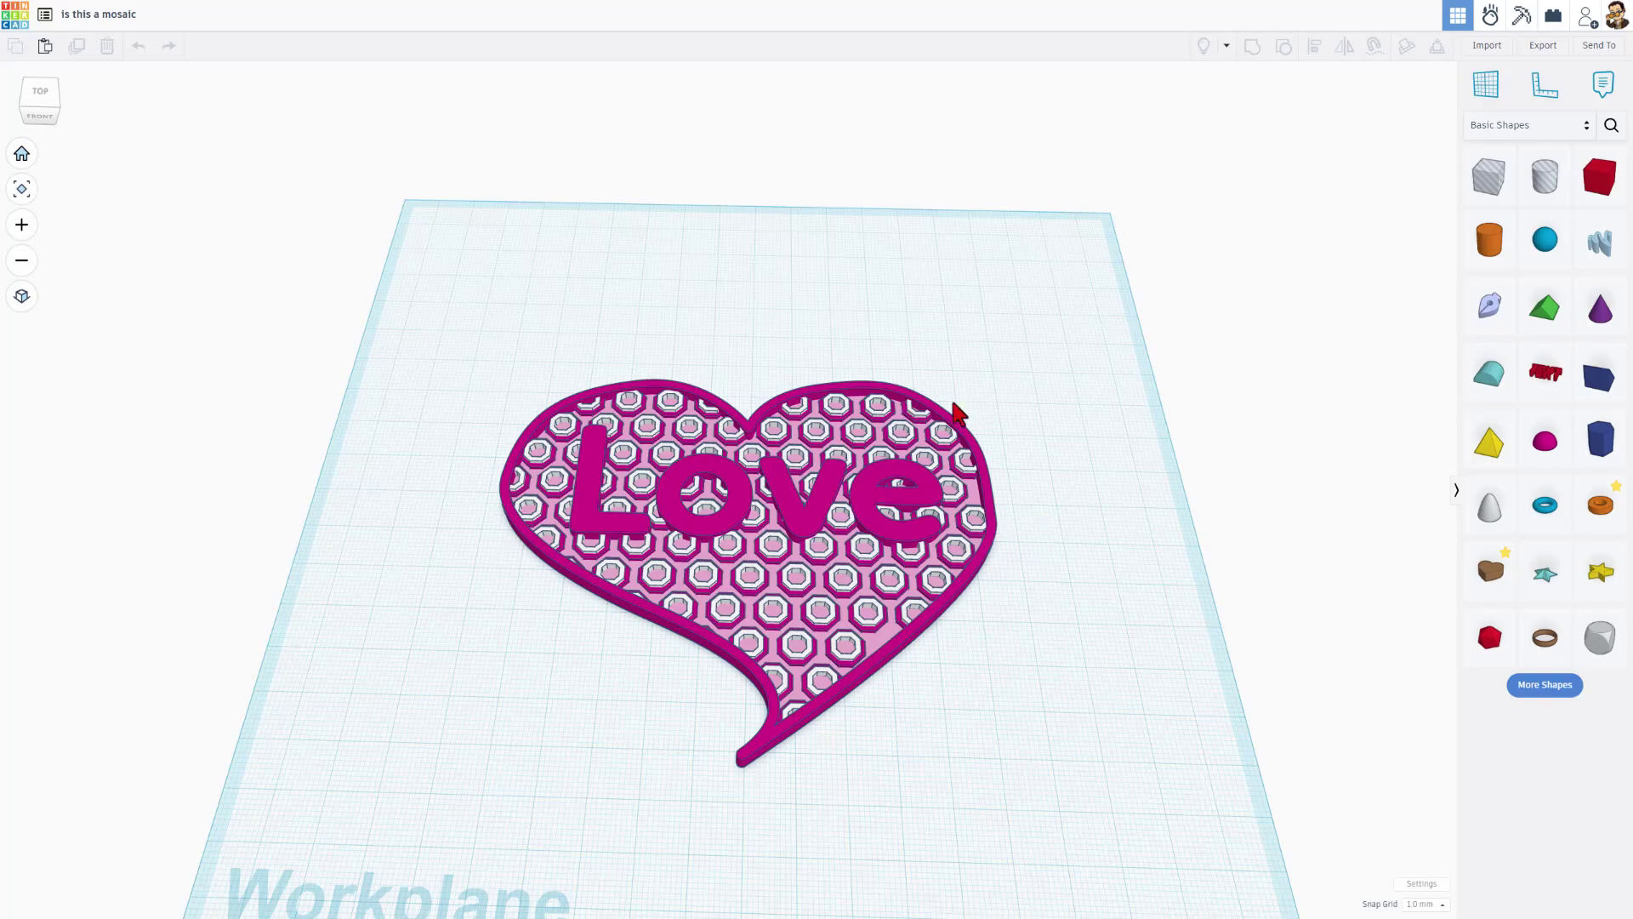
pyautogui.click(939, 460)
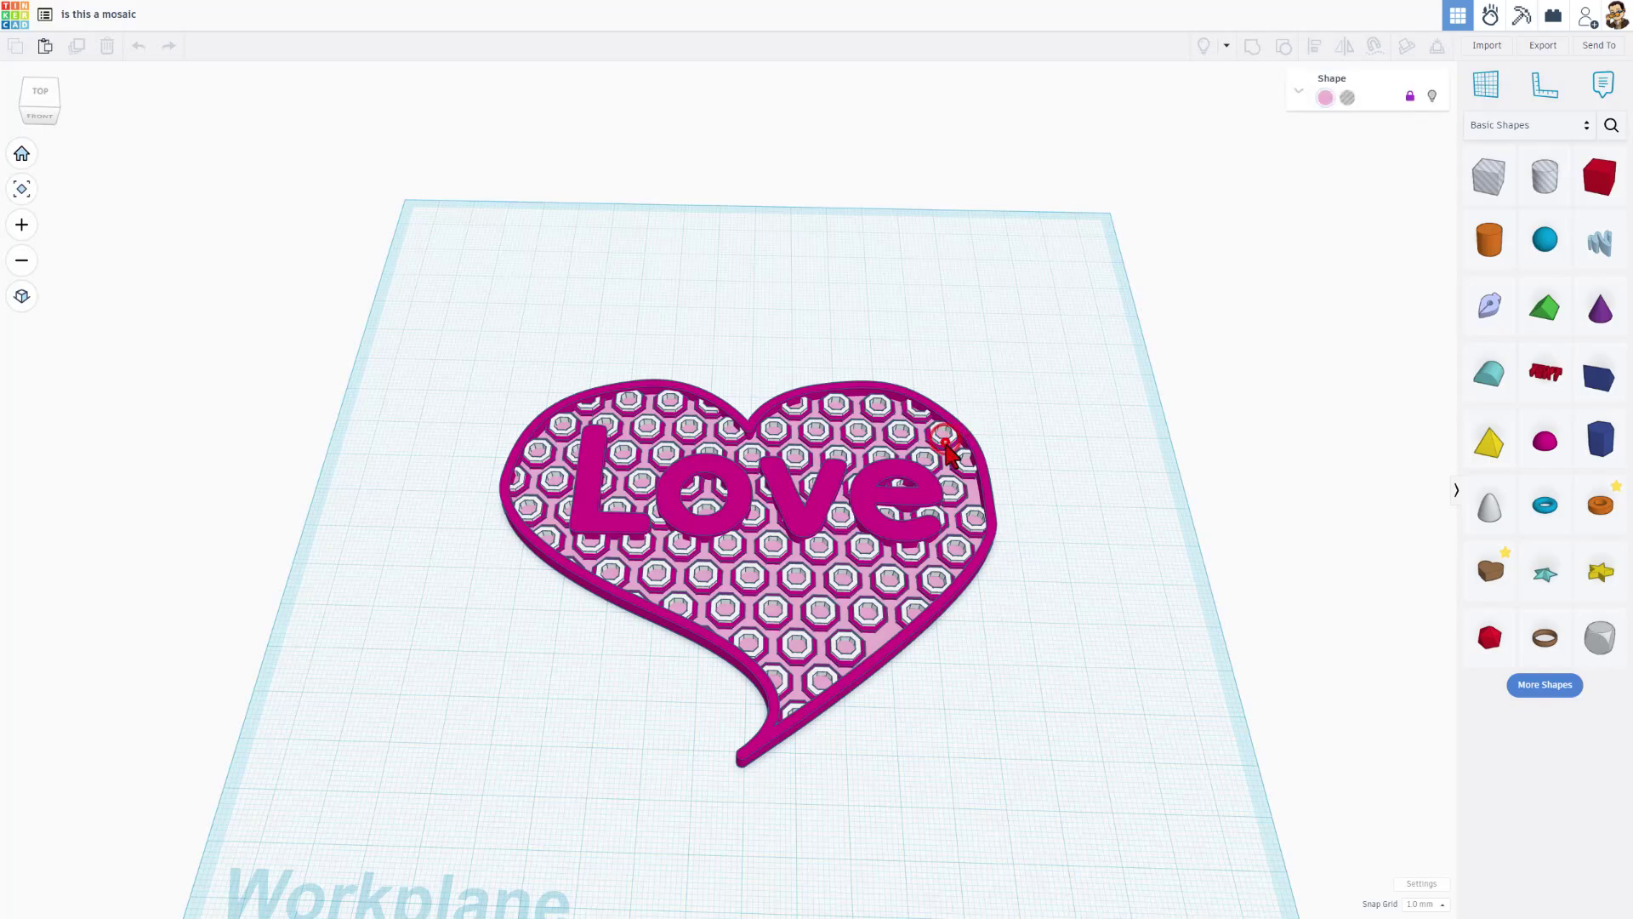
pyautogui.click(1282, 48)
pyautogui.click(1061, 397)
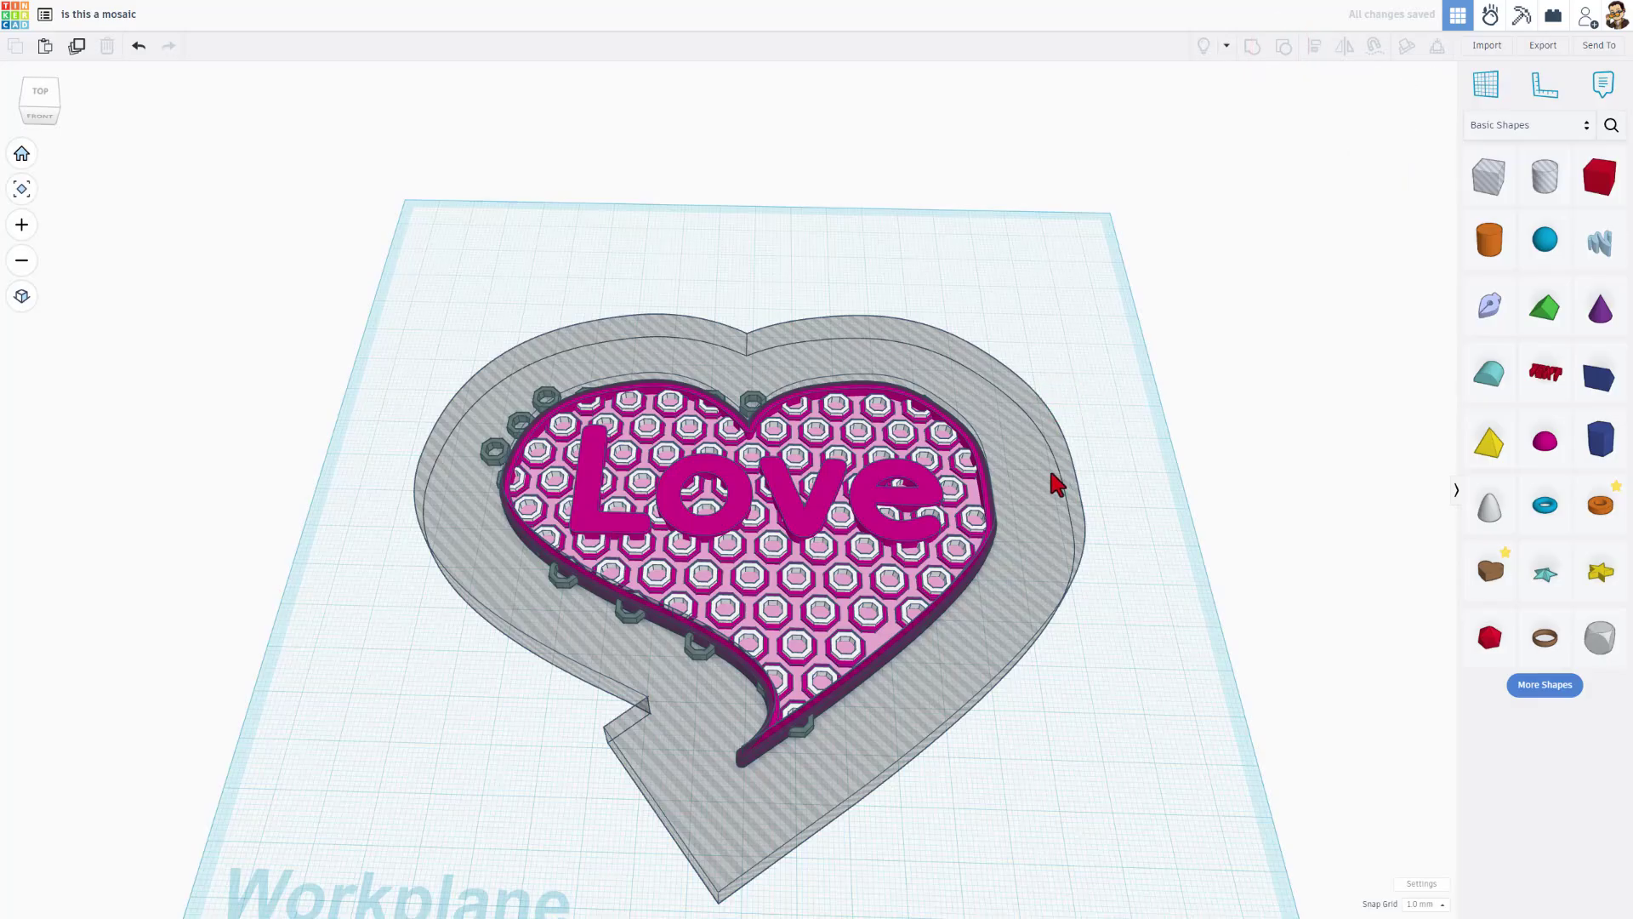
pyautogui.moveTo(743, 755); pyautogui.dragTo(547, 357, button='right')
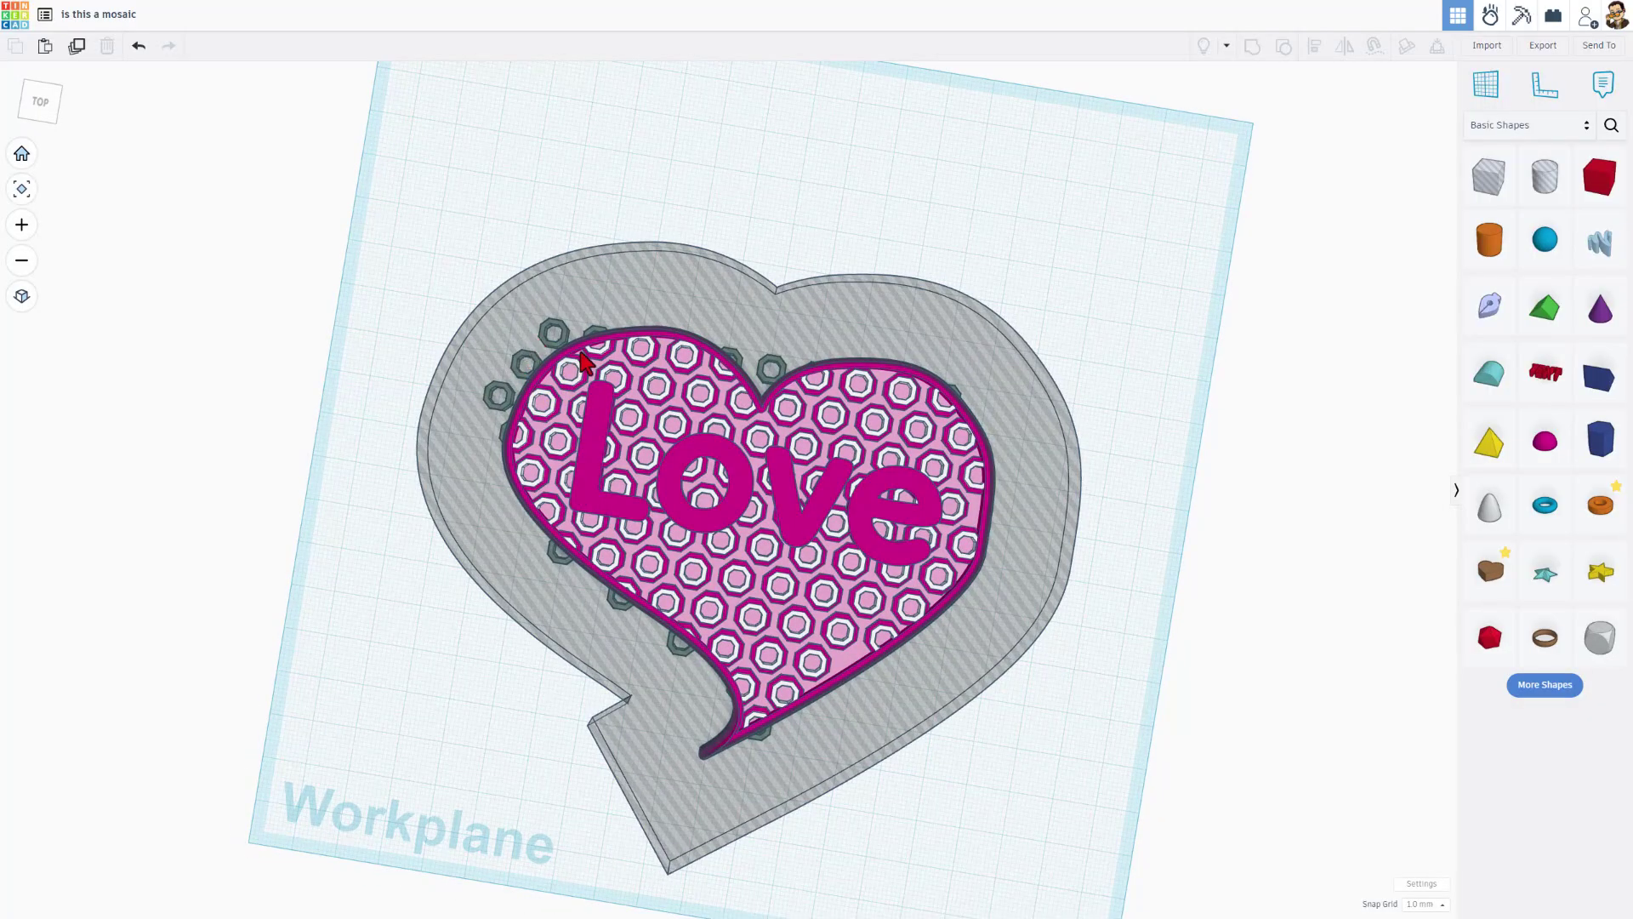
# - Open the sketch of an octagon ring near the heart's upper edge, examine it against the whole pattern, and finish the sketch
pyautogui.scroll(10, 654, 347)
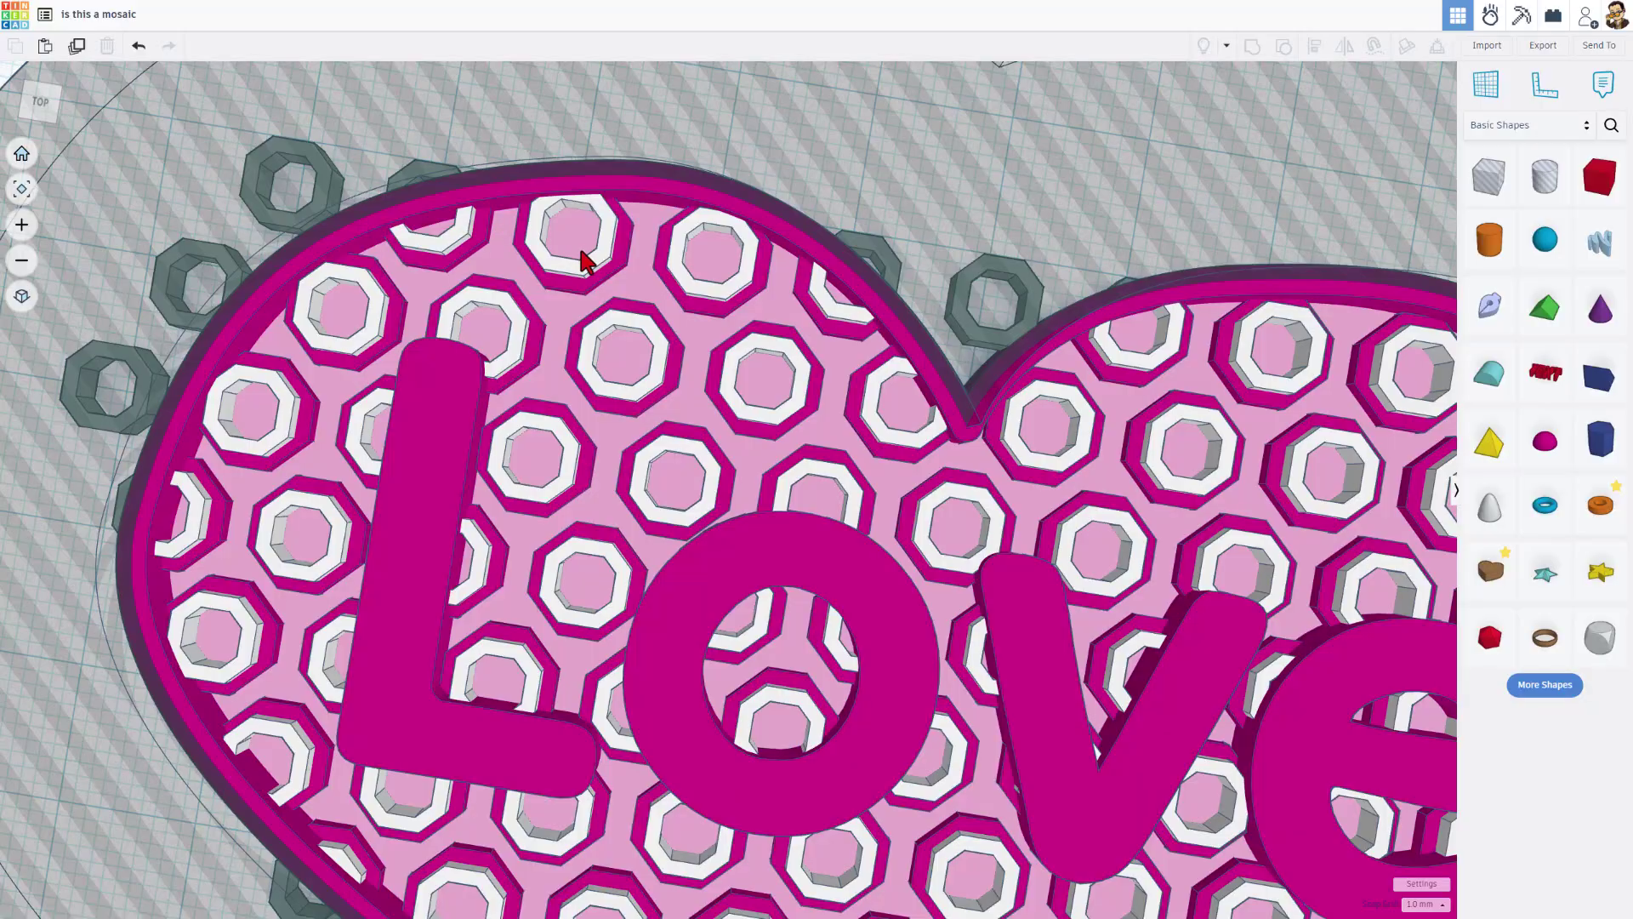
pyautogui.doubleClick(582, 255)
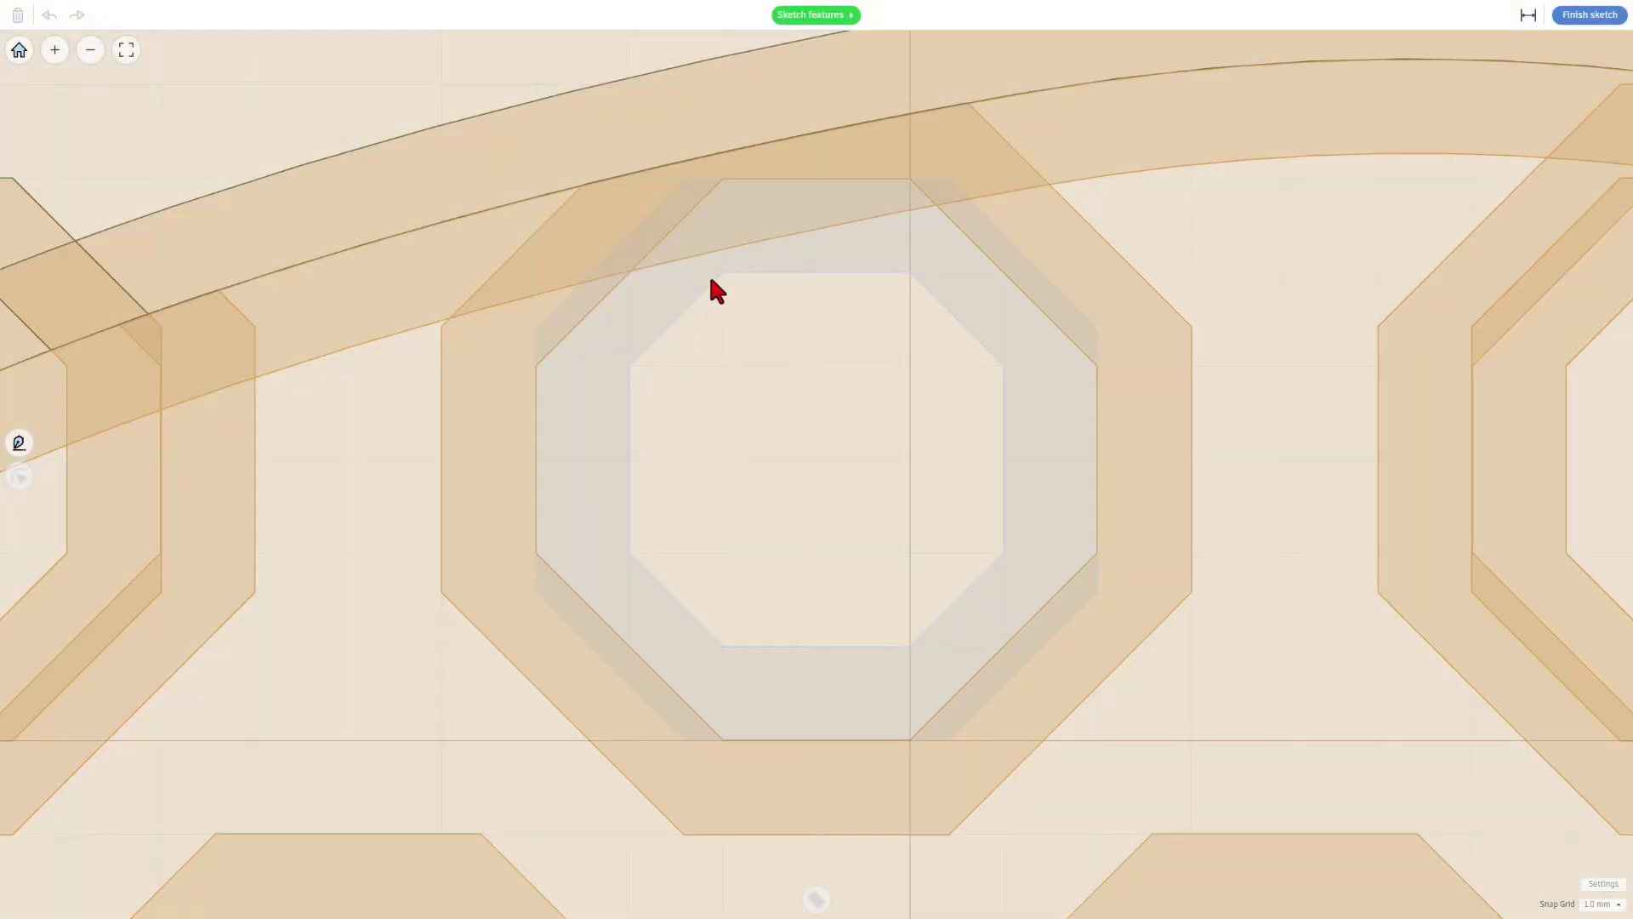
pyautogui.scroll(-4, 639, 393)
pyautogui.scroll(-8, 652, 387)
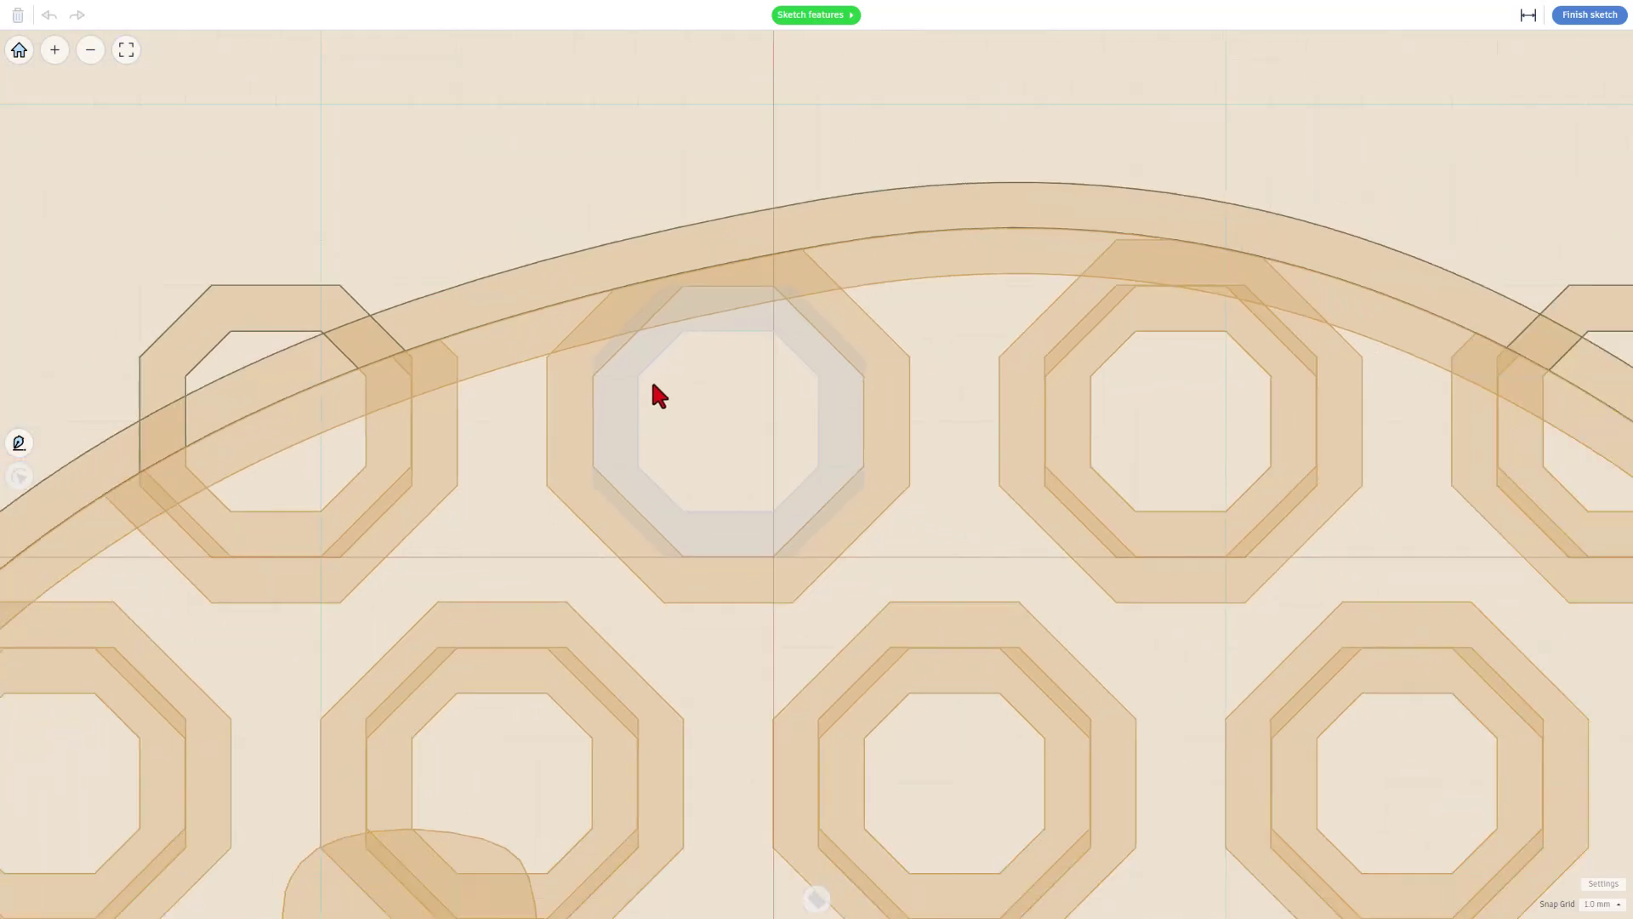
pyautogui.scroll(-4, 655, 387)
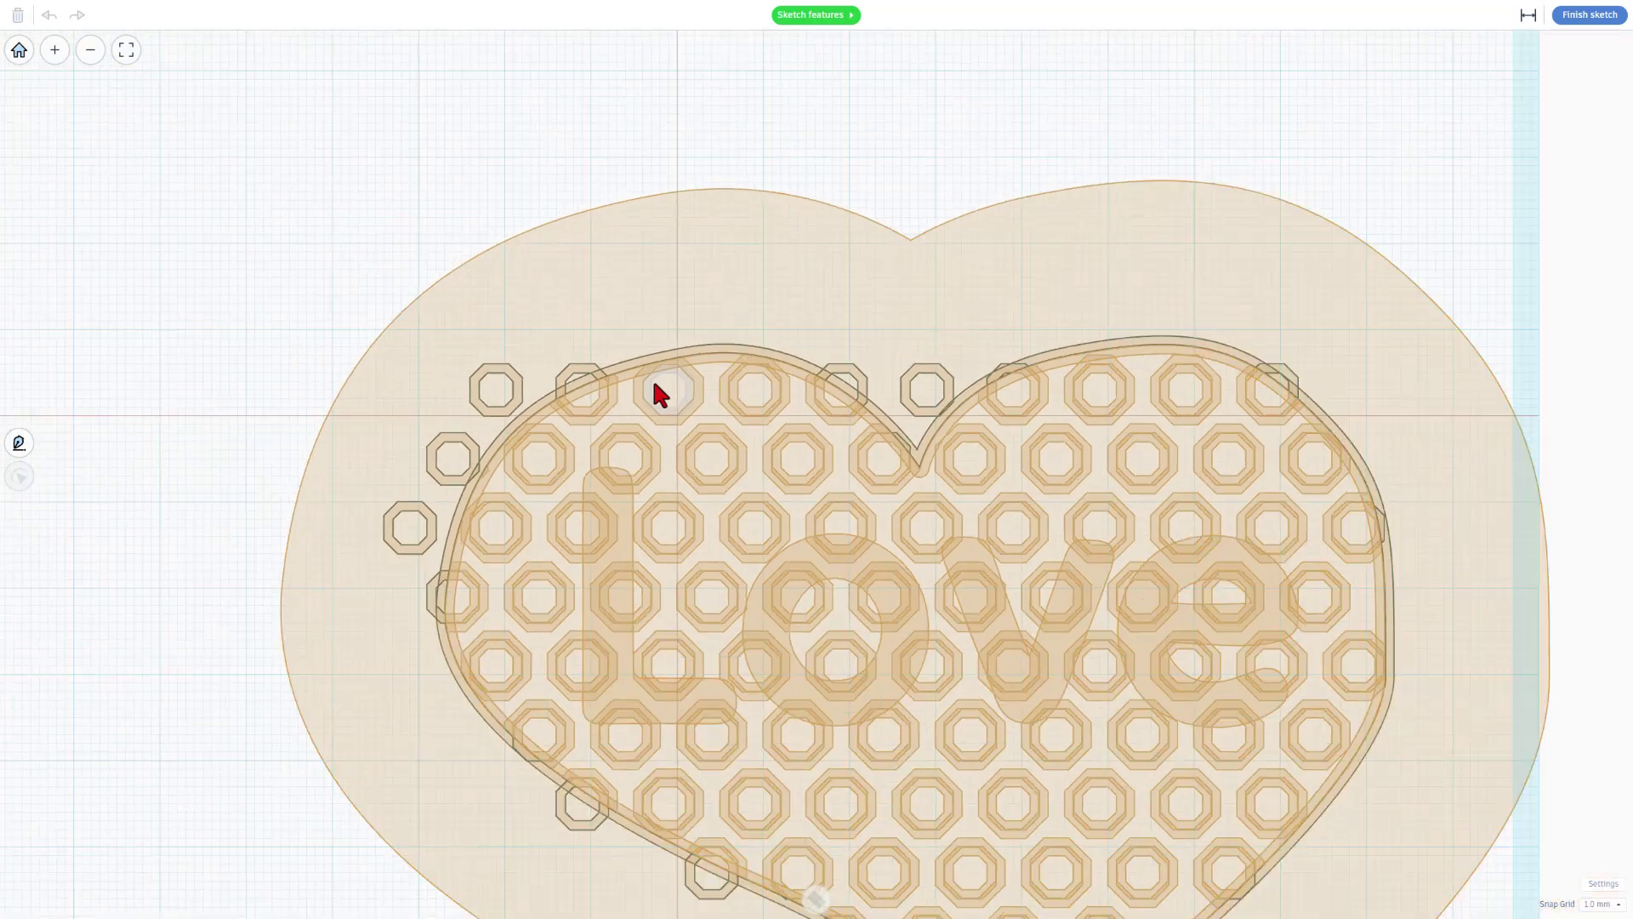
pyautogui.click(457, 176)
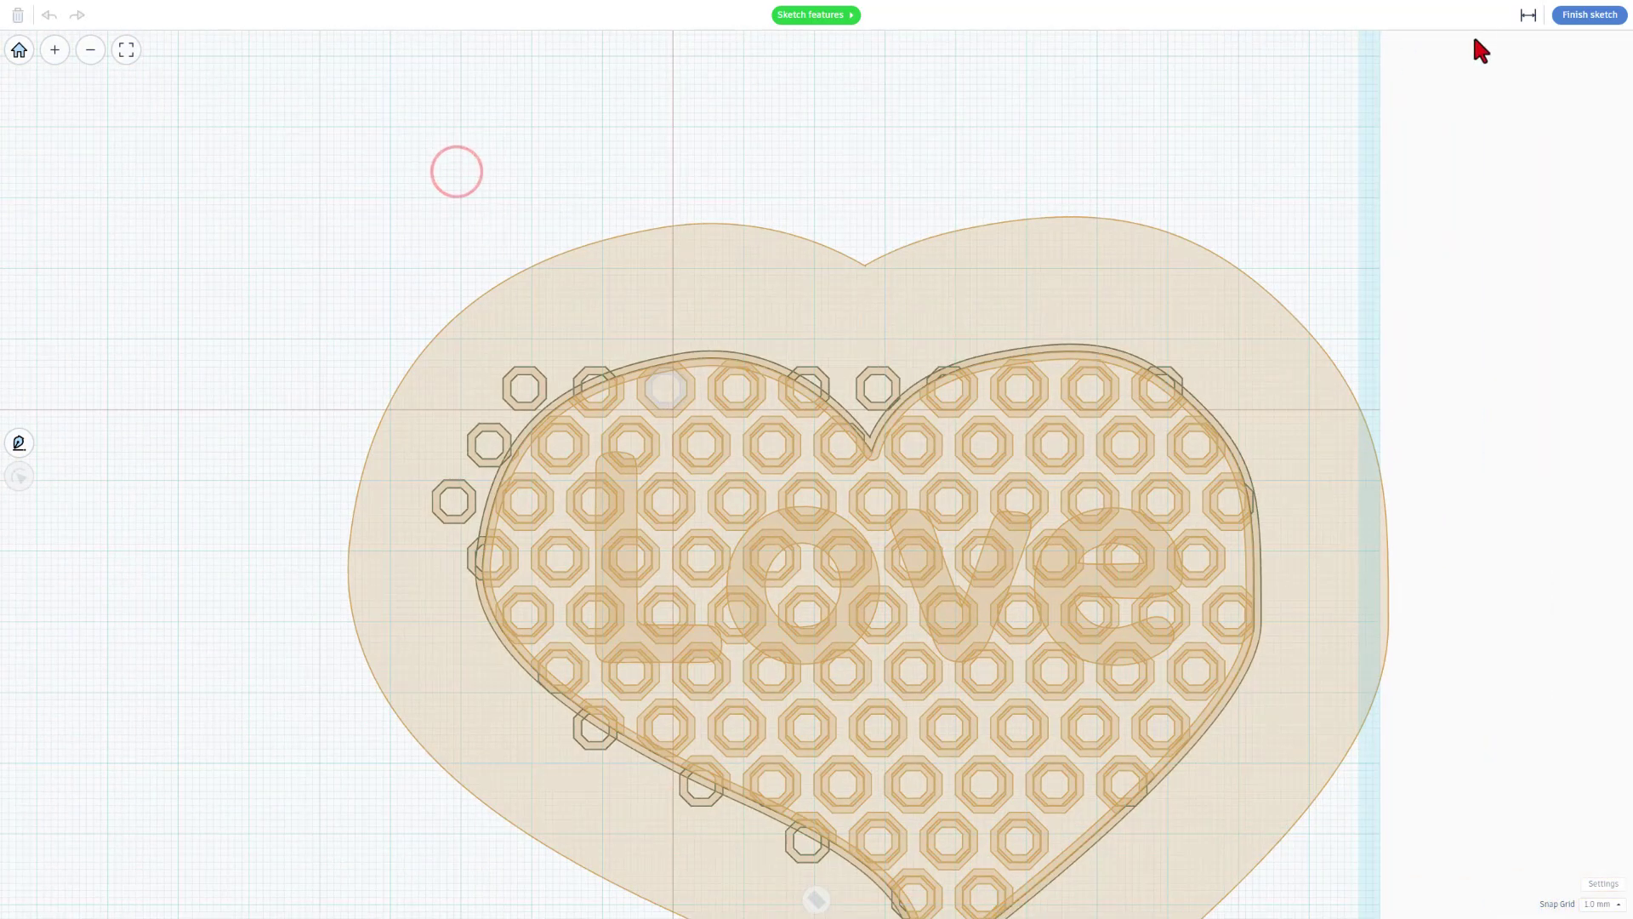
pyautogui.click(1583, 17)
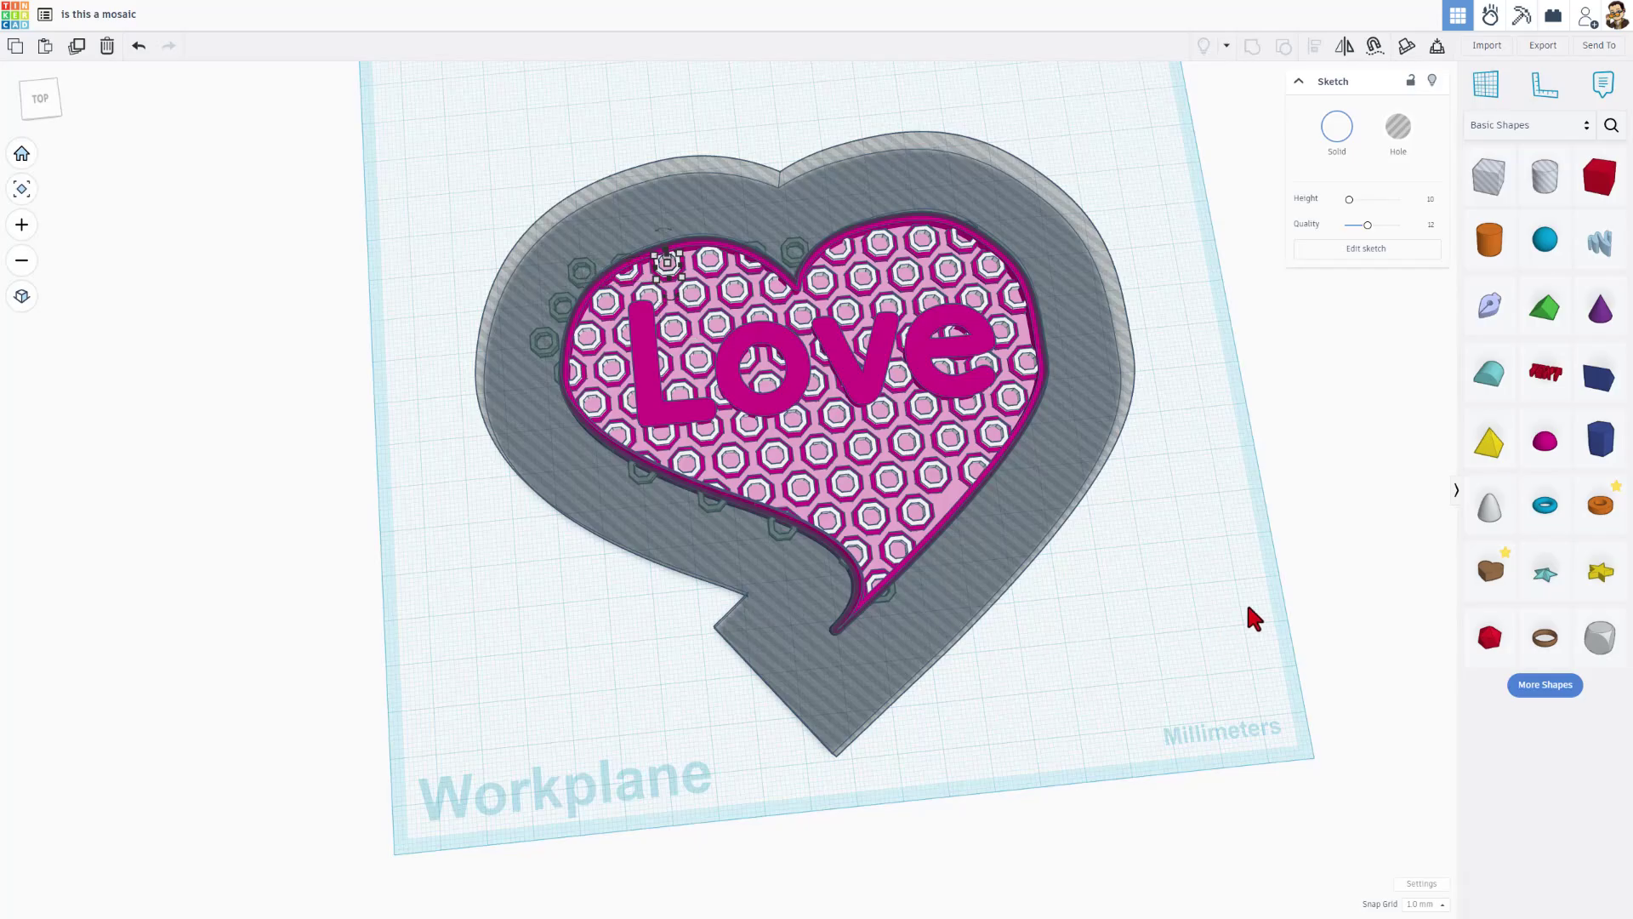
# - Select the large heart-shaped hole surrounding the Love design and examine it from different angles
pyautogui.moveTo(1191, 382); pyautogui.dragTo(657, 468, button='right')
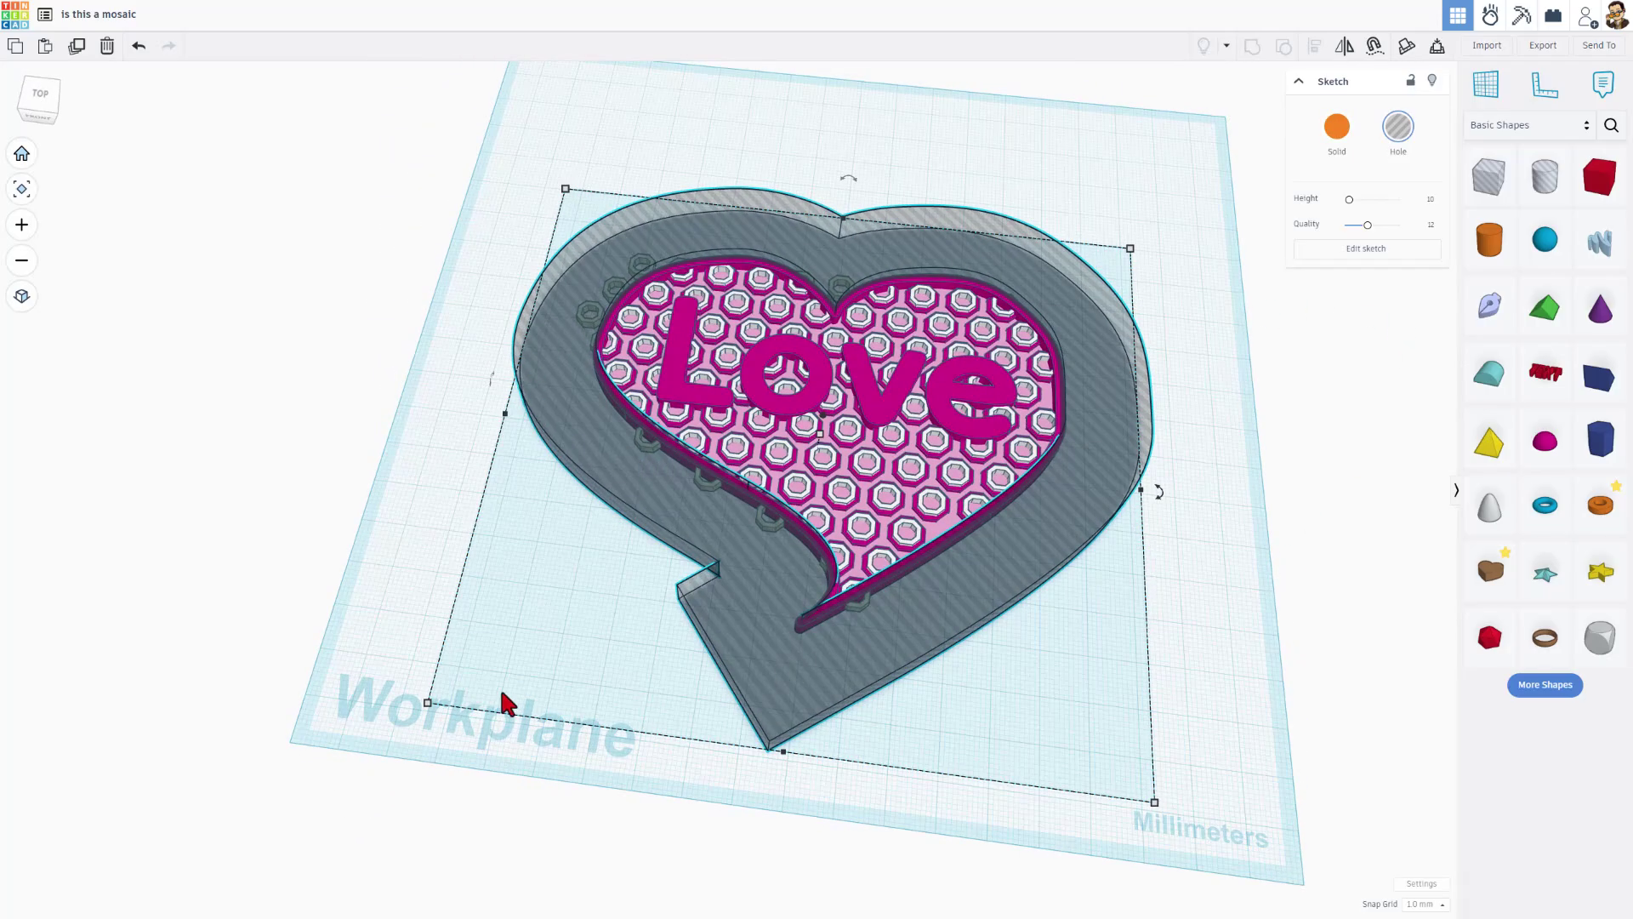
pyautogui.moveTo(508, 702)
pyautogui.mouseDown(button='right')
pyautogui.moveTo(528, 656)
pyautogui.moveTo(529, 678)
pyautogui.mouseUp(button='right')
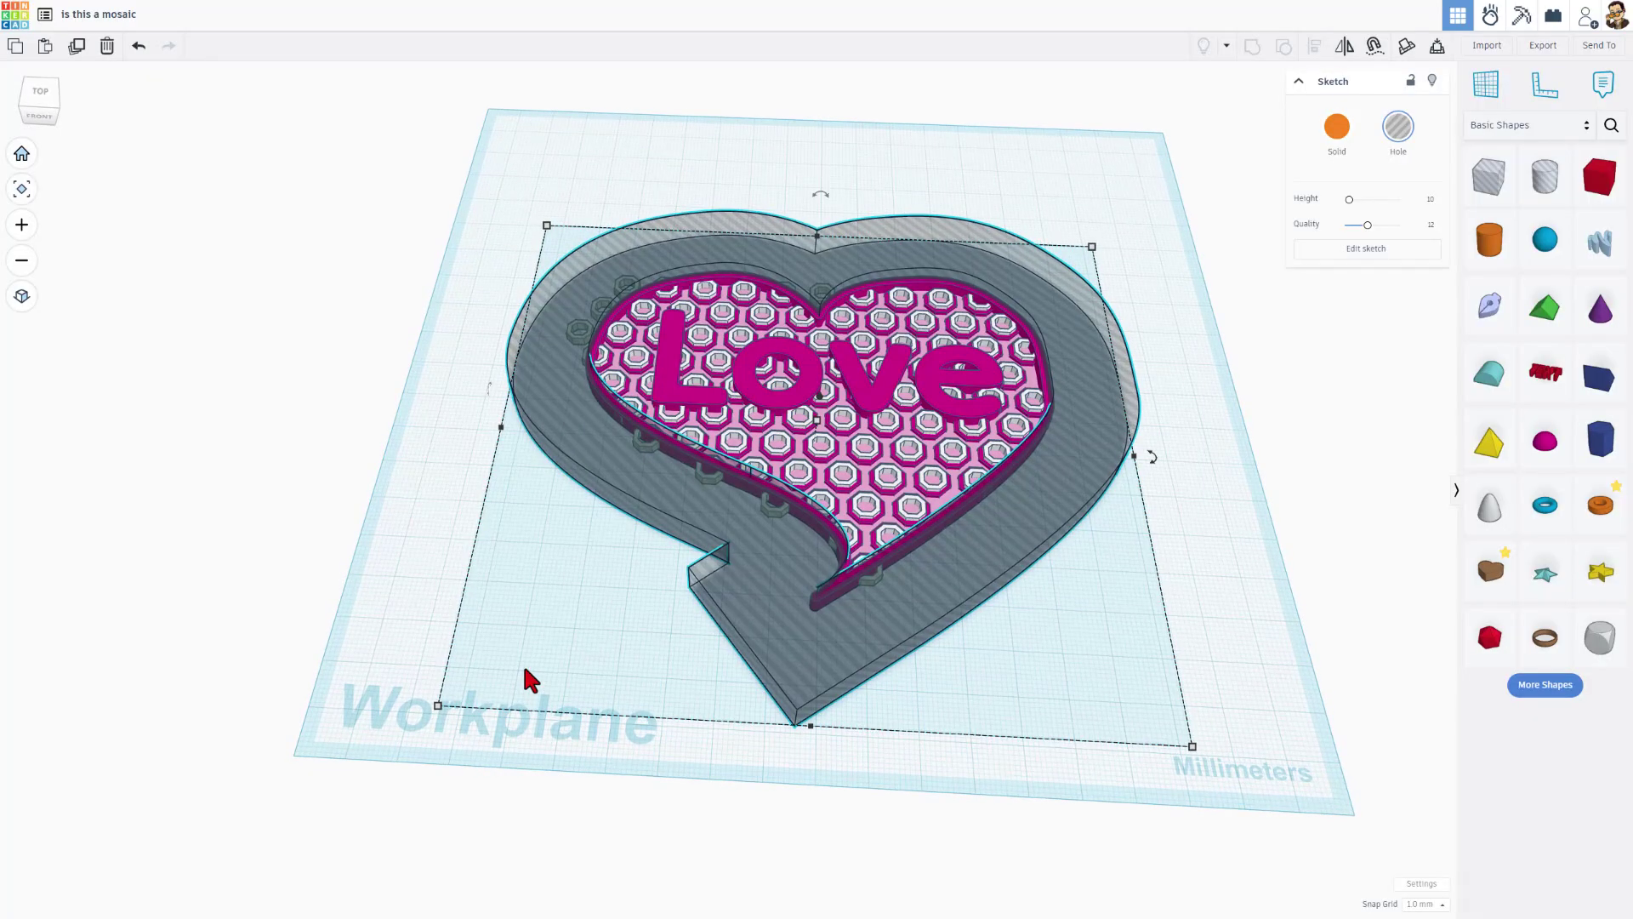